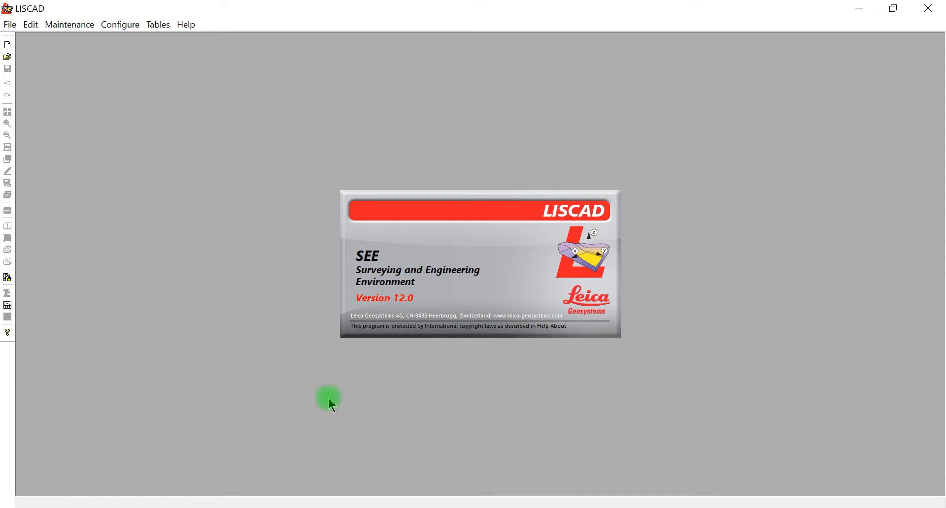
Switch to File Explorer and open Final Data.csv from the Desktop folder in Excel
{"action": "left_click", "coordinate": [174, 507]}
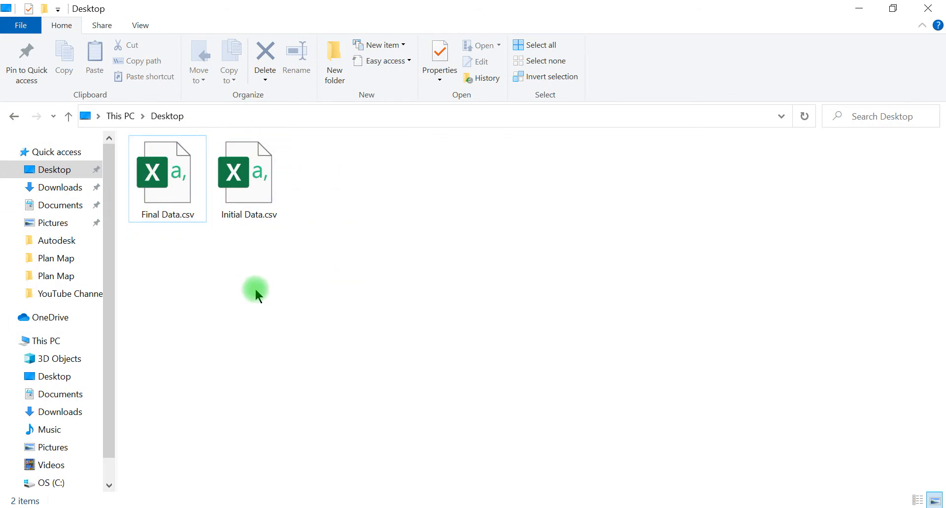
{"action": "left_click", "coordinate": [171, 207]}
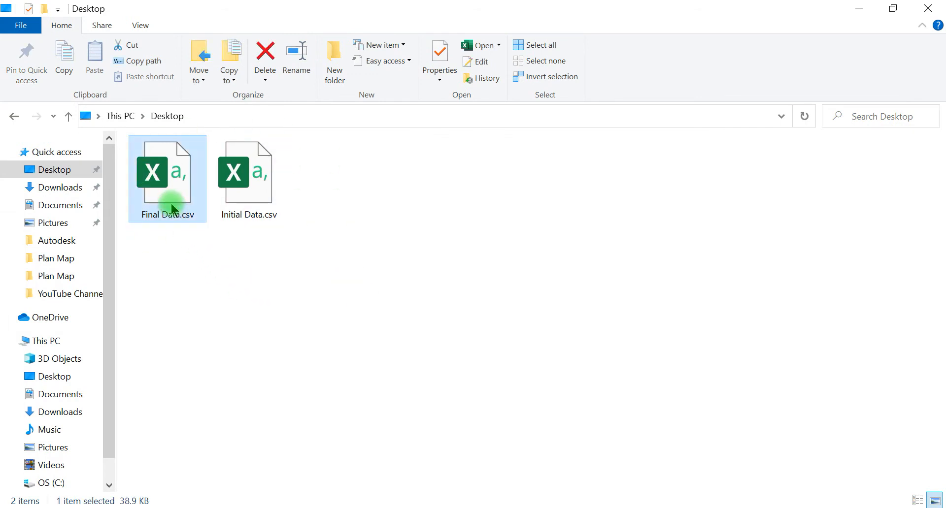
{"action": "left_click", "coordinate": [238, 186]}
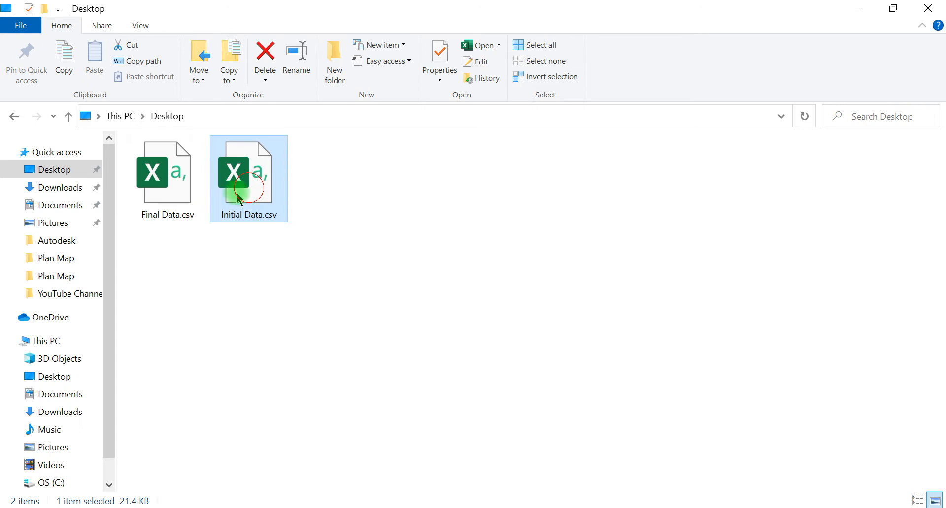
{"action": "double_click", "coordinate": [166, 190]}
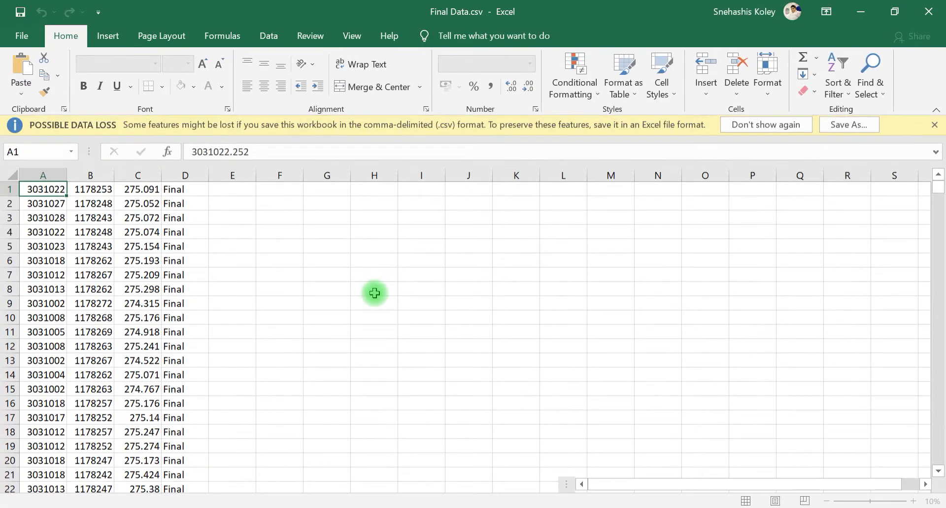
Fit columns A to C to their contents, examine the coordinates and codes in Final Data.csv, and close it without saving
{"action": "left_click", "coordinate": [373, 291]}
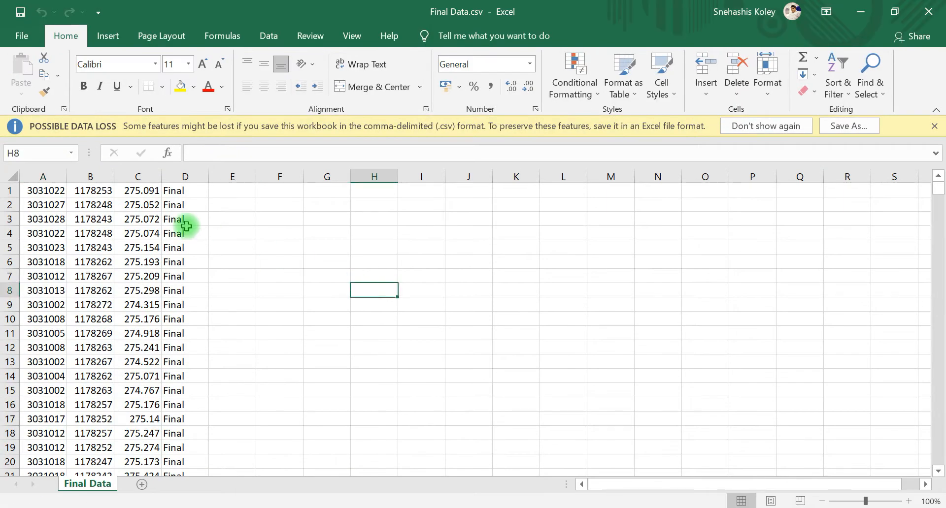
{"action": "double_click", "coordinate": [69, 174]}
{"action": "double_click", "coordinate": [131, 174]}
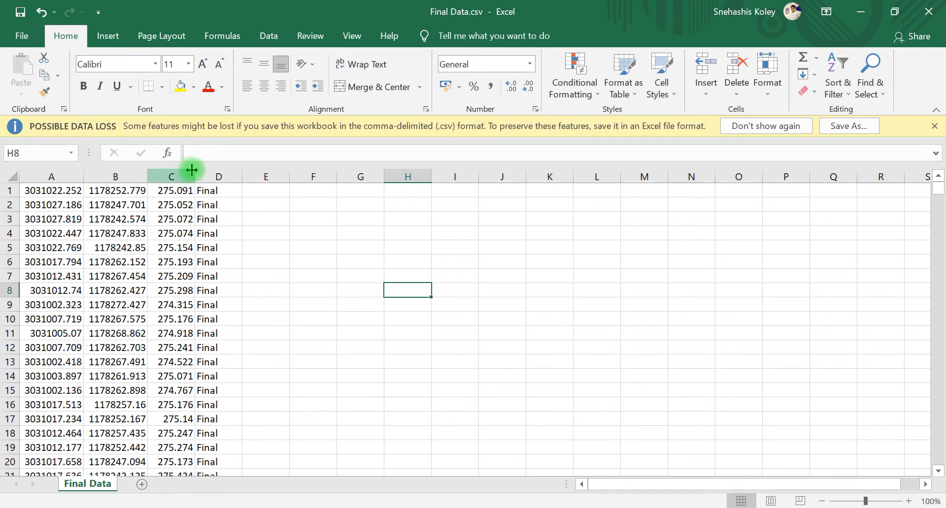
{"action": "double_click", "coordinate": [191, 170]}
{"action": "left_click", "coordinate": [286, 233]}
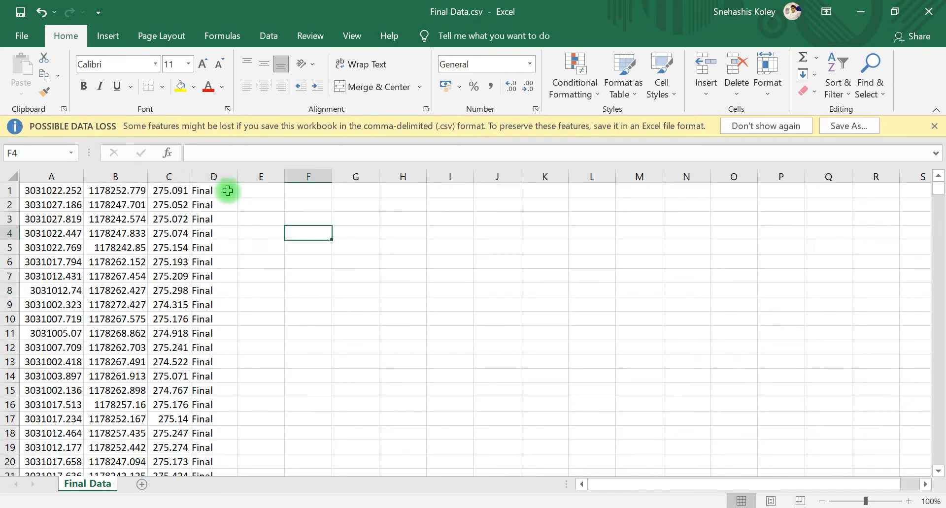
{"action": "left_click_drag", "start_coordinate": [227, 191], "coordinate": [257, 305]}
{"action": "left_click", "coordinate": [256, 305]}
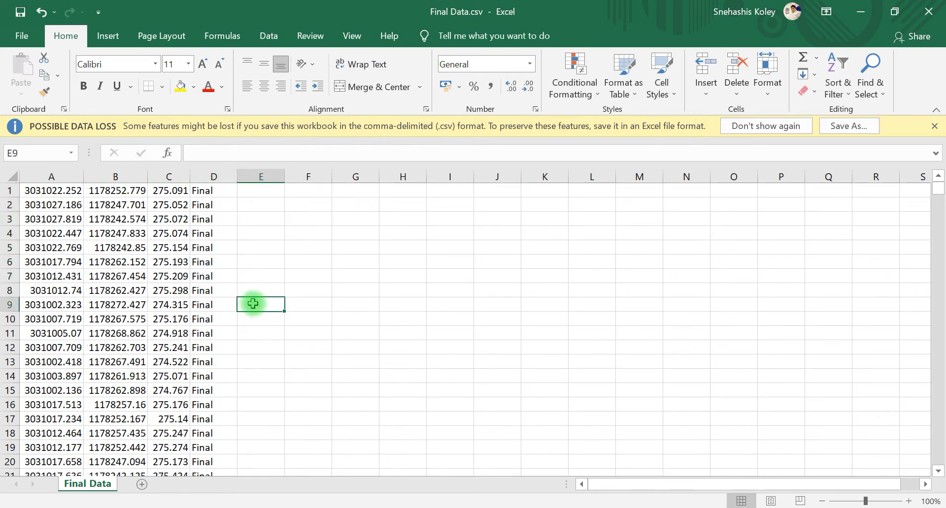
{"action": "left_click", "coordinate": [934, 15]}
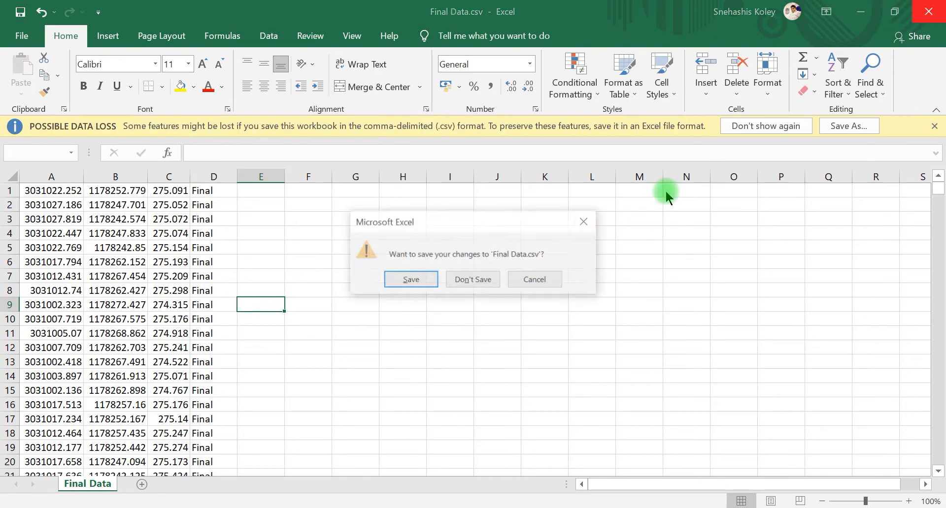
{"action": "left_click", "coordinate": [476, 278]}
Open Initial Data.csv, fit columns A to C to examine its coordinates and codes, and close it without saving
{"action": "double_click", "coordinate": [237, 168]}
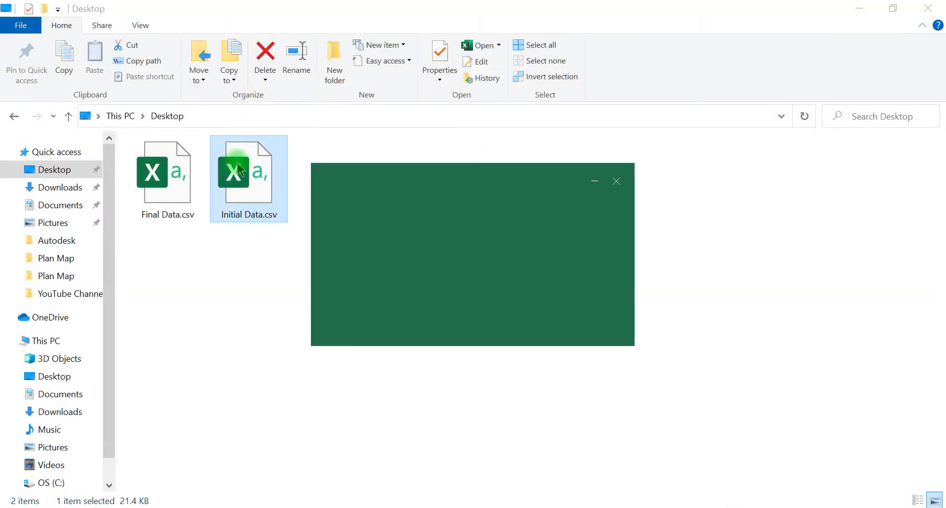
{"action": "left_click", "coordinate": [224, 220]}
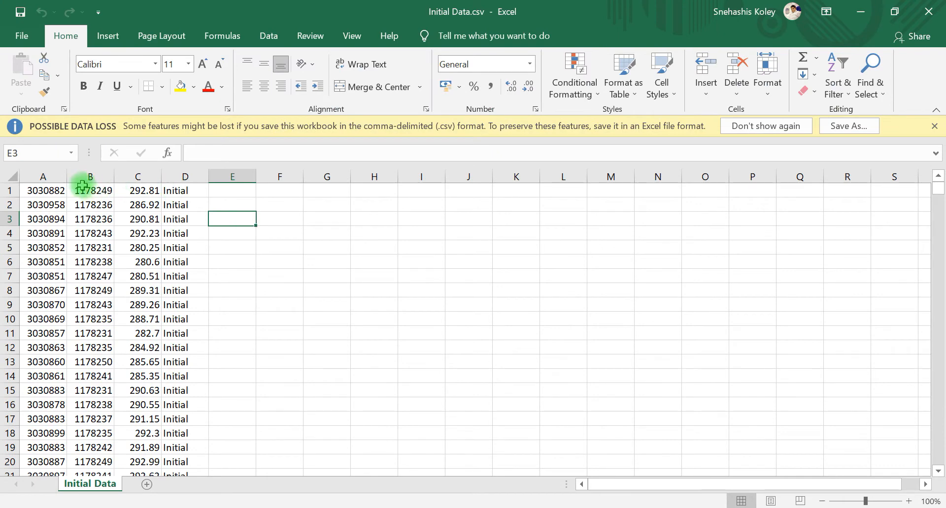
{"action": "double_click", "coordinate": [67, 176]}
{"action": "double_click", "coordinate": [134, 176]}
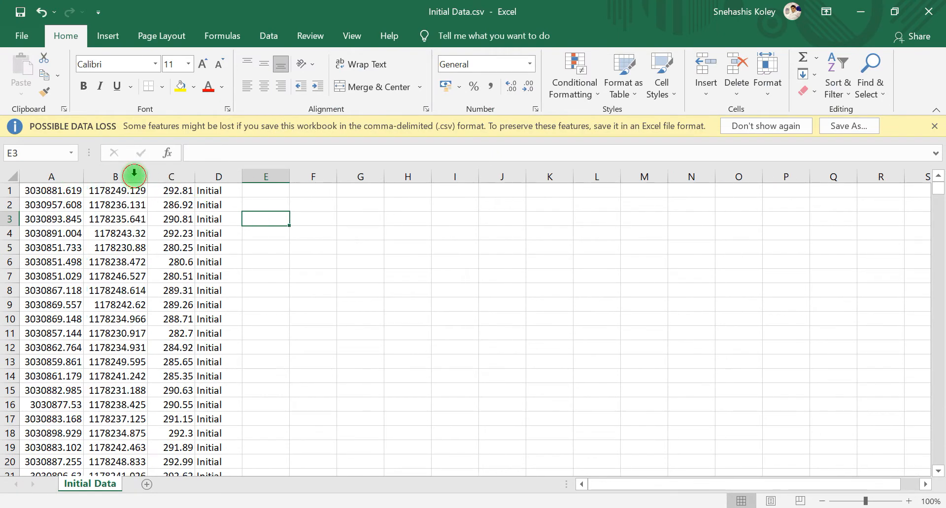
{"action": "double_click", "coordinate": [196, 177]}
{"action": "left_click", "coordinate": [305, 262]}
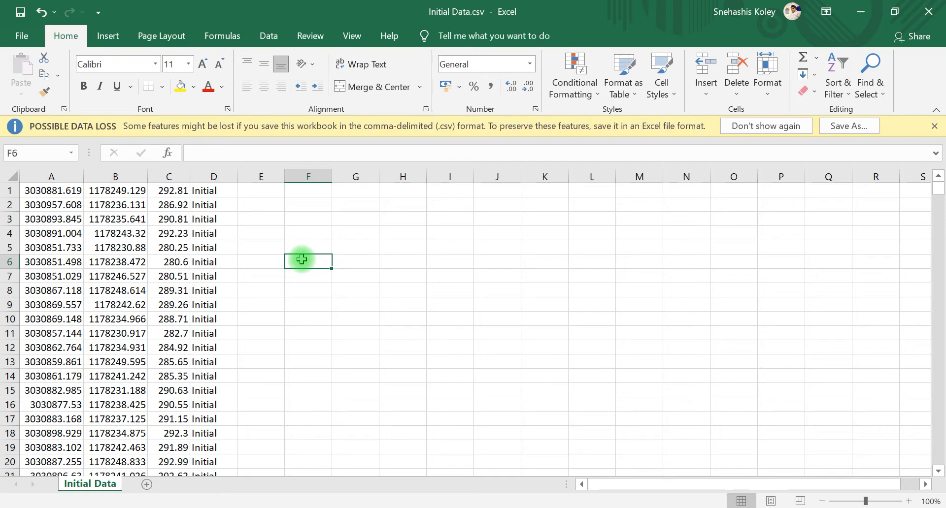
{"action": "left_click", "coordinate": [929, 12]}
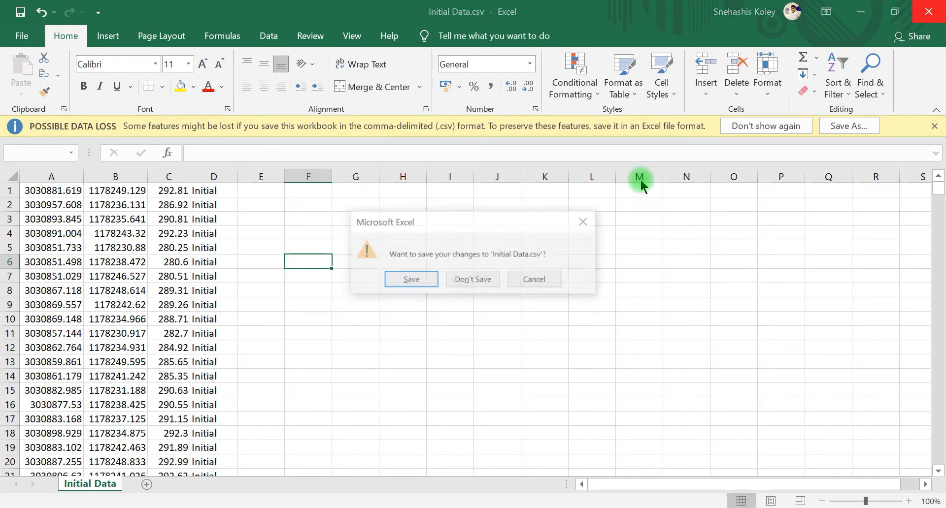
{"action": "left_click", "coordinate": [472, 280]}
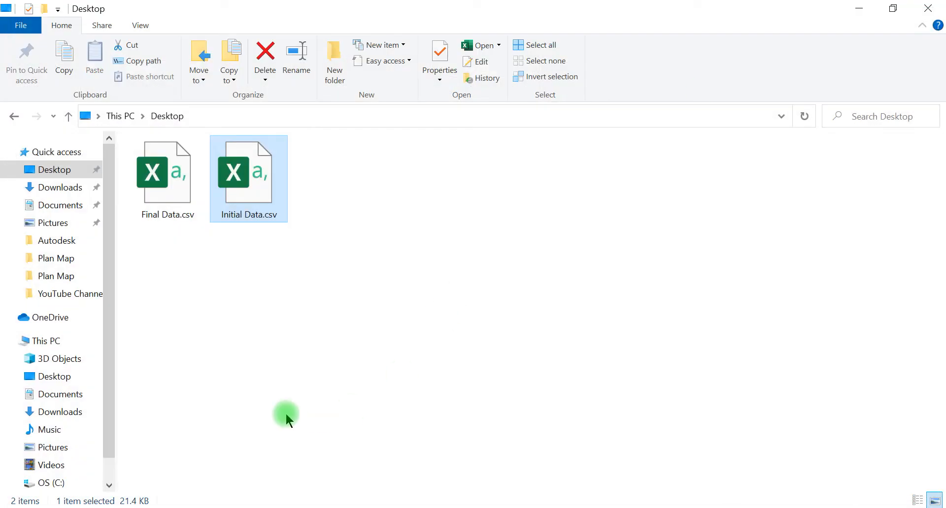
Return to LISCAD and create a new code table named training
{"action": "left_click", "coordinate": [859, 8]}
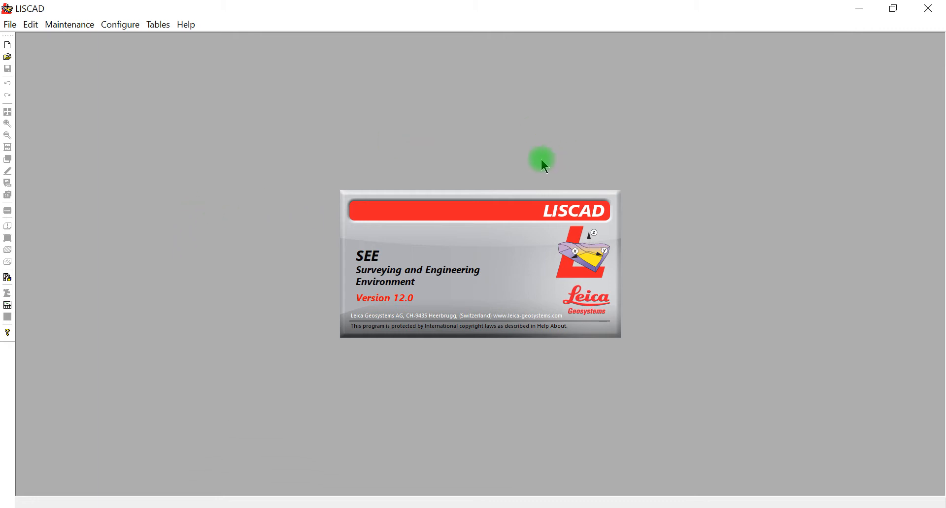
{"action": "left_click", "coordinate": [157, 28]}
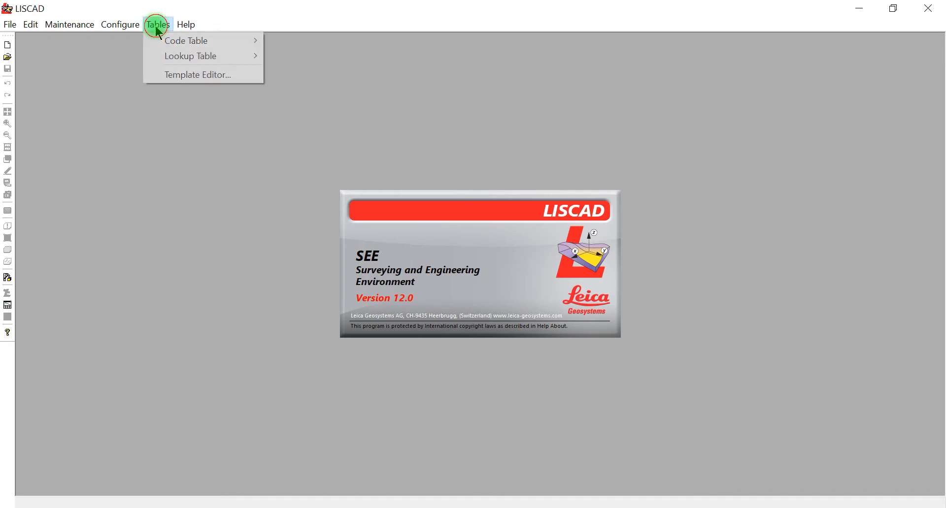
{"action": "mouse_move", "coordinate": [173, 40]}
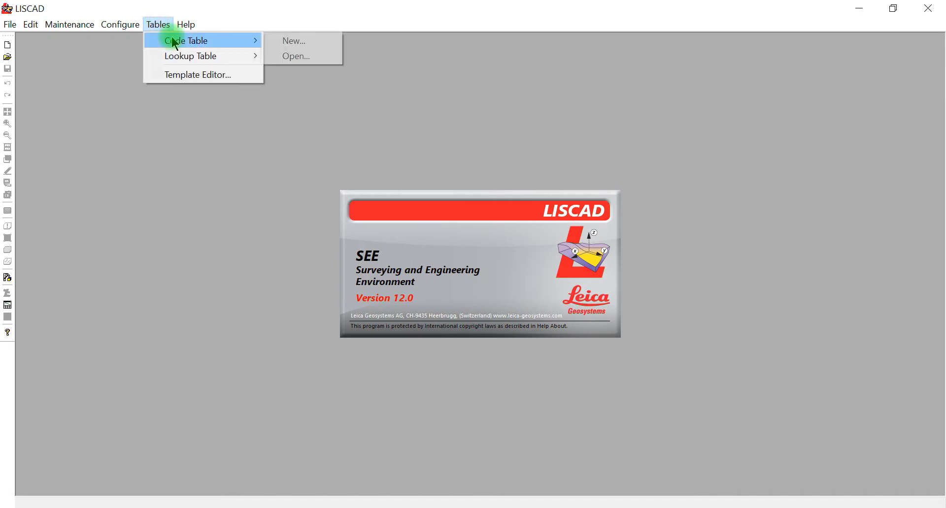
{"action": "left_click", "coordinate": [294, 42]}
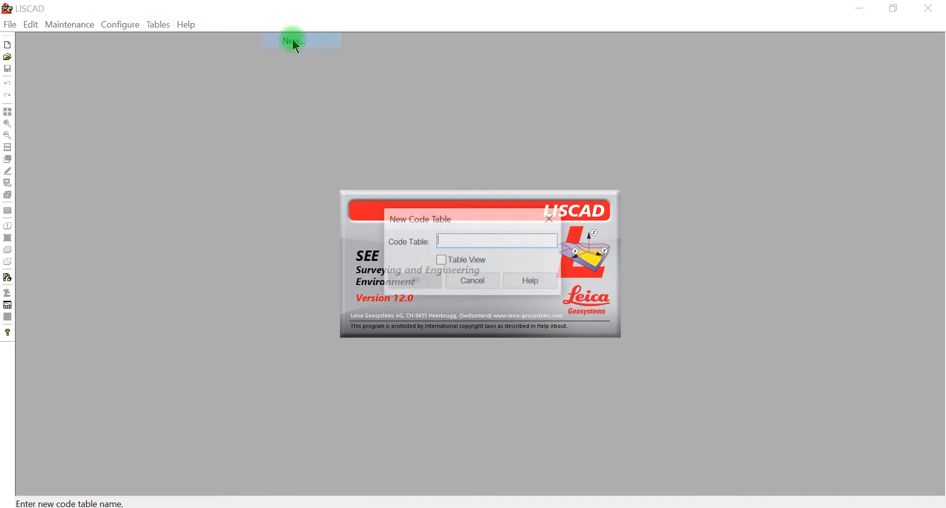
{"action": "left_click", "coordinate": [476, 240]}
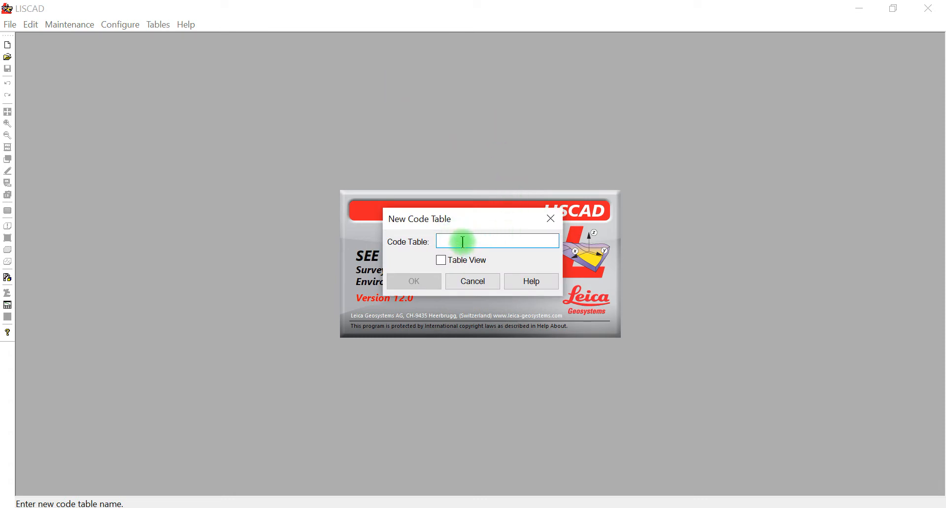
{"action": "type", "text": "t"}
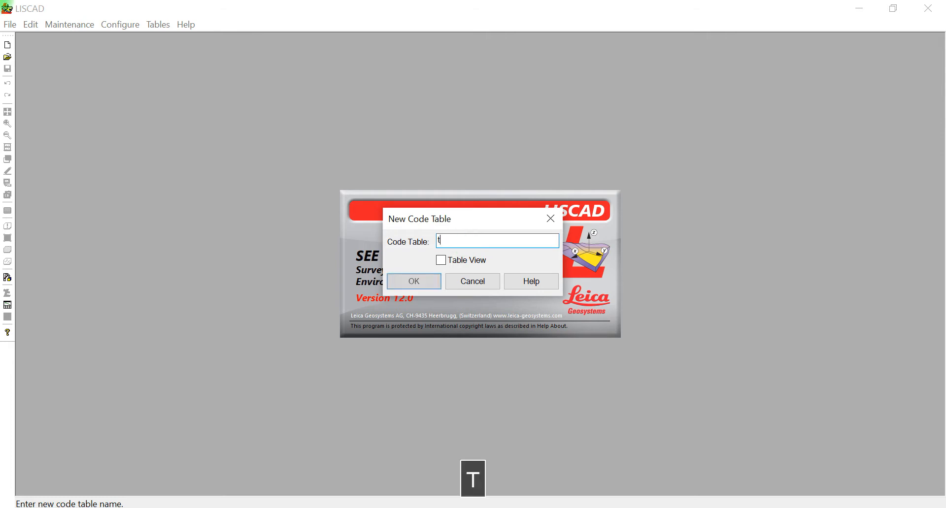
{"action": "type", "text": "raining"}
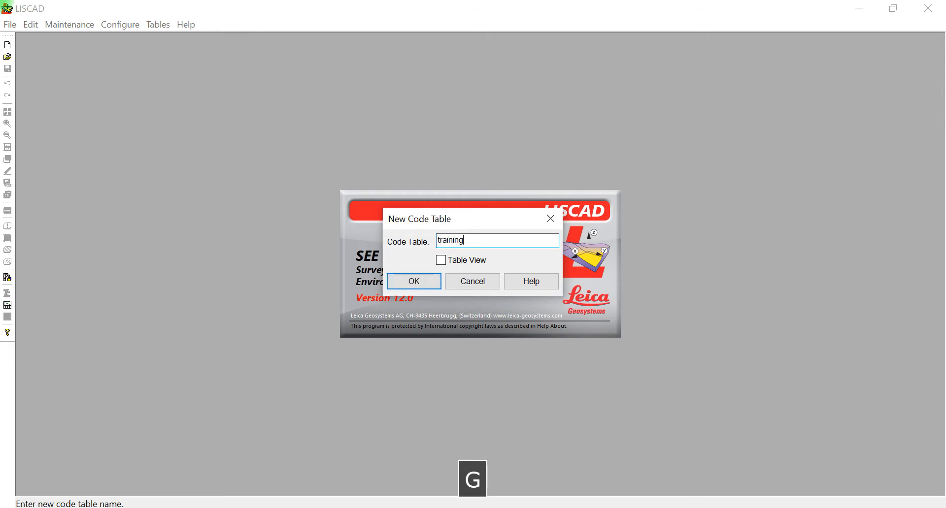
{"action": "left_click", "coordinate": [414, 281]}
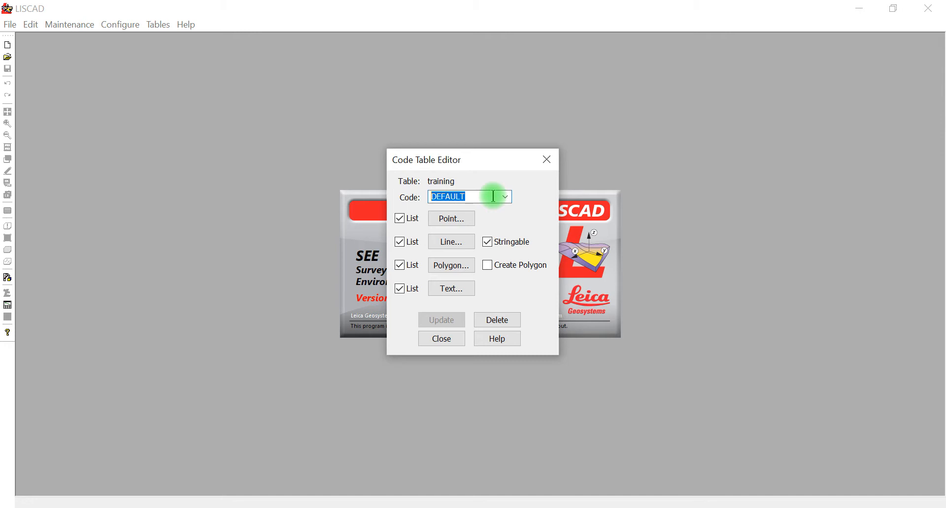
Enter INITIAL as the code in the training code table
{"action": "type", "text": "I"}
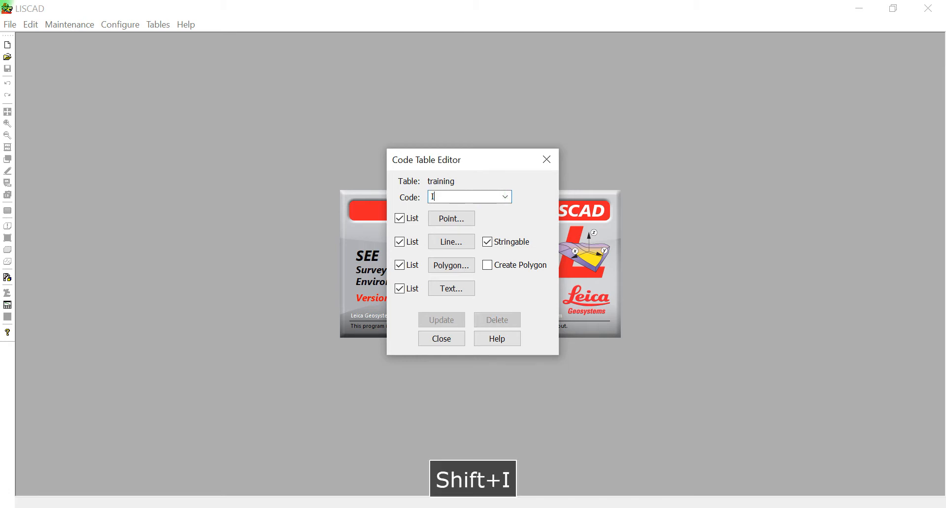
{"action": "type", "text": "NITIAL"}
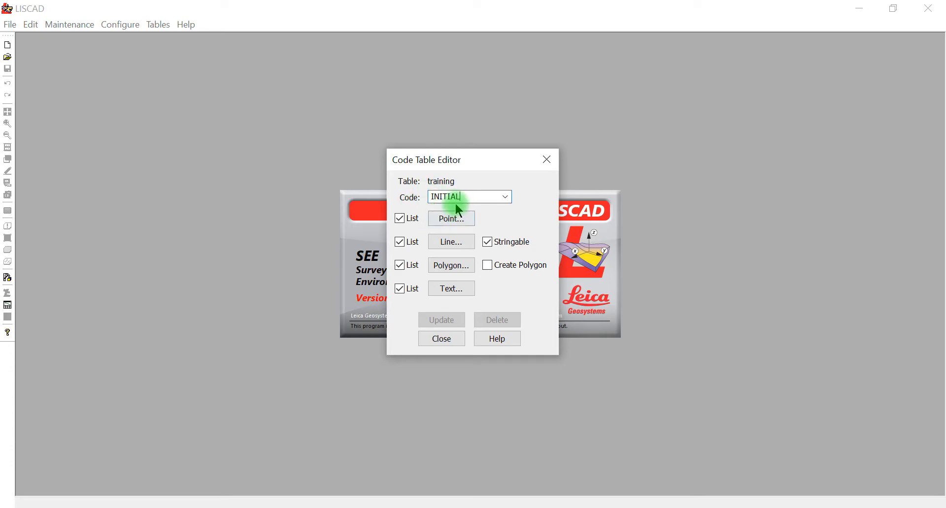
{"action": "left_click_drag", "start_coordinate": [461, 199], "coordinate": [416, 202]}
Reopen Initial Data.csv from the Desktop folder to check its code column, close it and return to LISCAD
{"action": "left_click", "coordinate": [155, 507]}
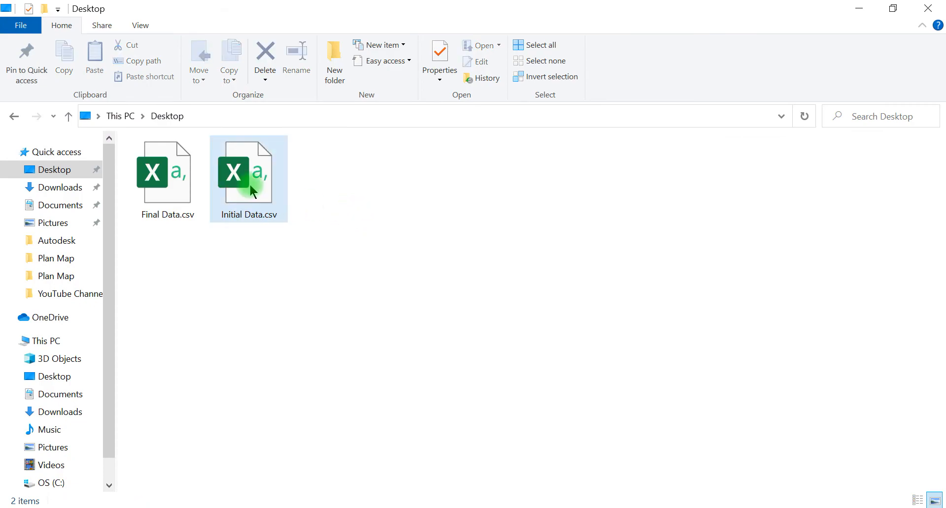
{"action": "left_click", "coordinate": [250, 186]}
{"action": "double_click", "coordinate": [251, 187]}
{"action": "left_click", "coordinate": [298, 246]}
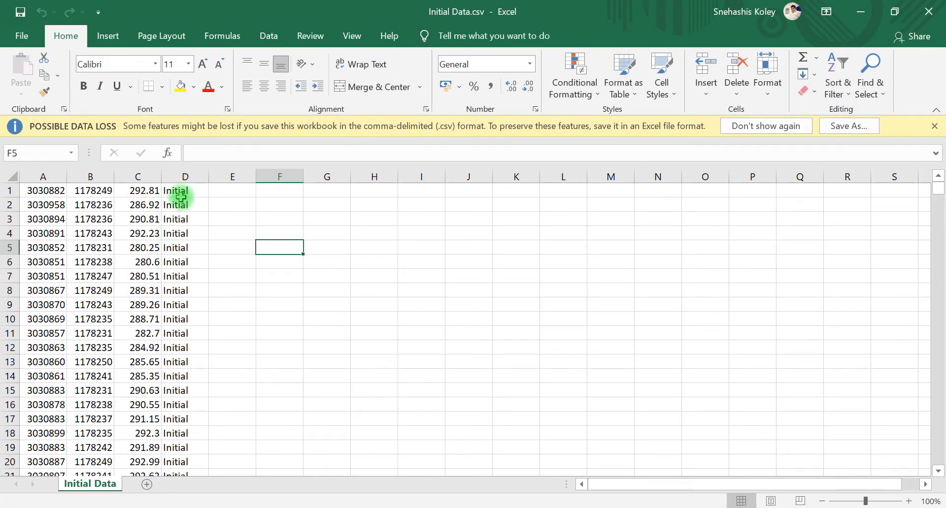
{"action": "left_click", "coordinate": [929, 12]}
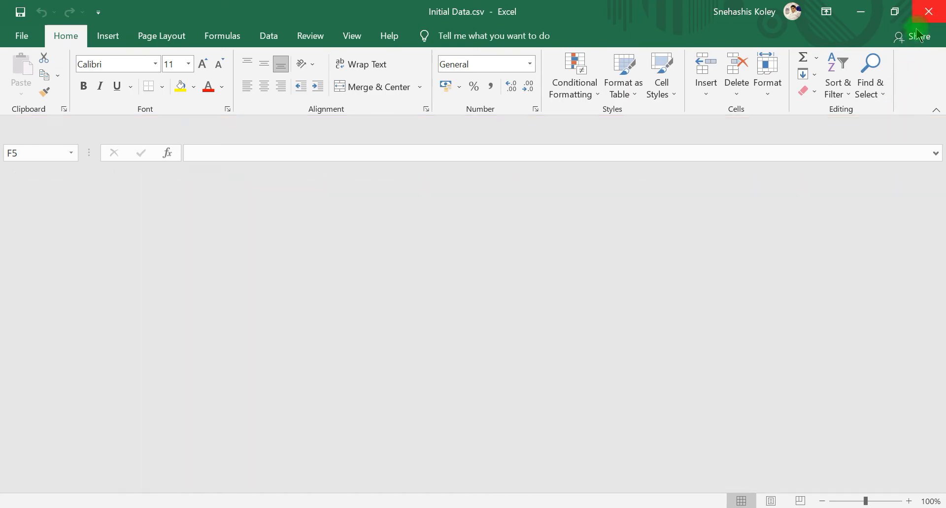
{"action": "left_click", "coordinate": [859, 9]}
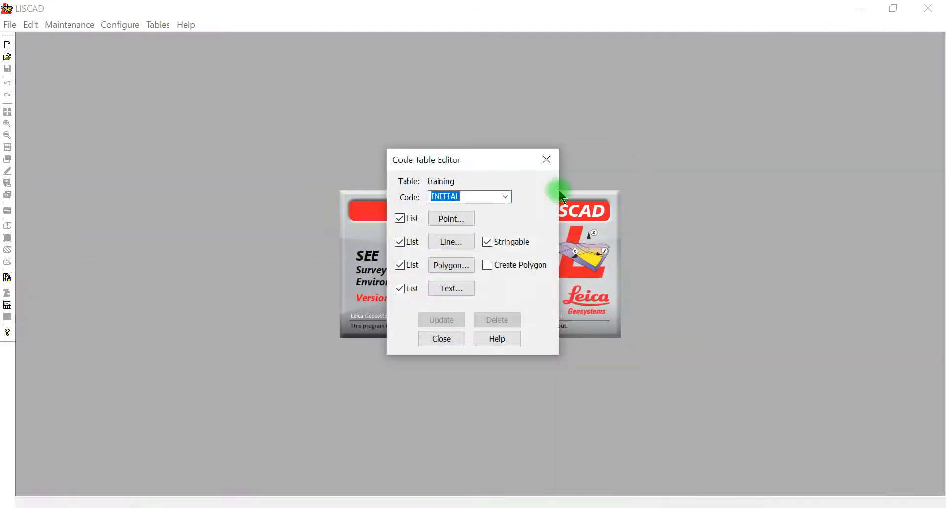
For the INITIAL code, turn off listing for line, polygon and text, and disable Stringable, leaving only point listed
{"action": "left_click", "coordinate": [488, 200]}
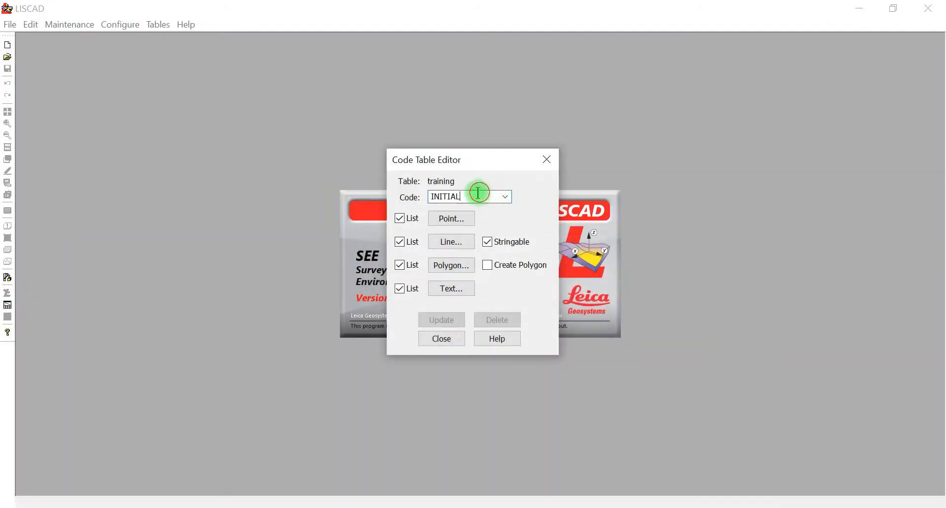
{"action": "left_click_drag", "start_coordinate": [475, 195], "coordinate": [424, 196]}
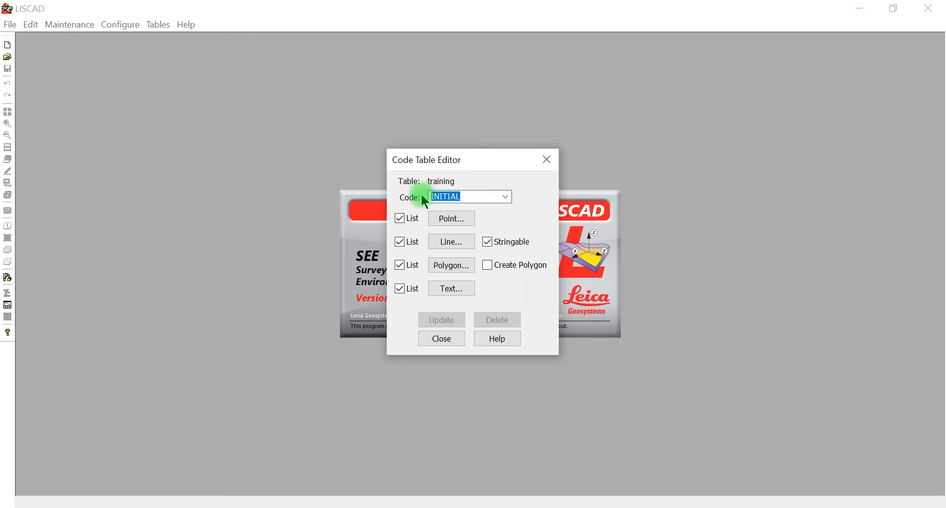
{"action": "left_click", "coordinate": [399, 242]}
{"action": "left_click", "coordinate": [400, 265]}
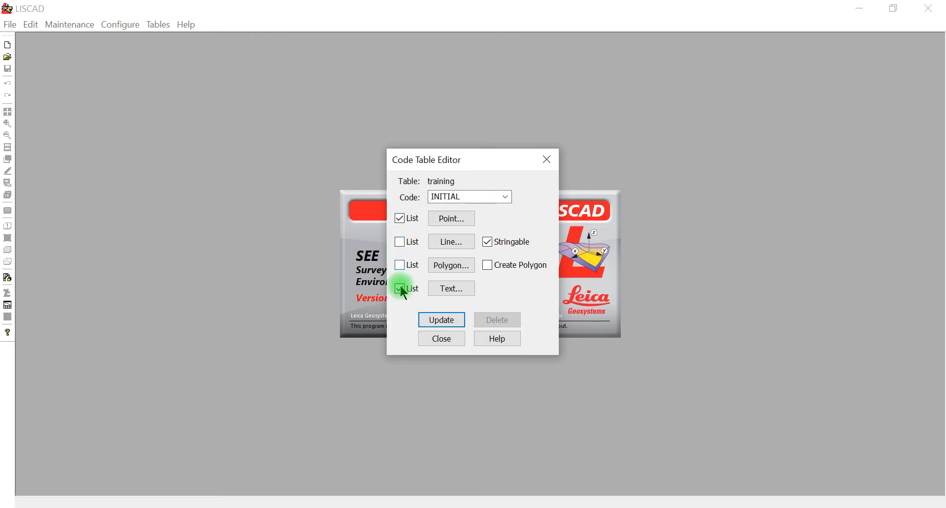
{"action": "left_click", "coordinate": [400, 289]}
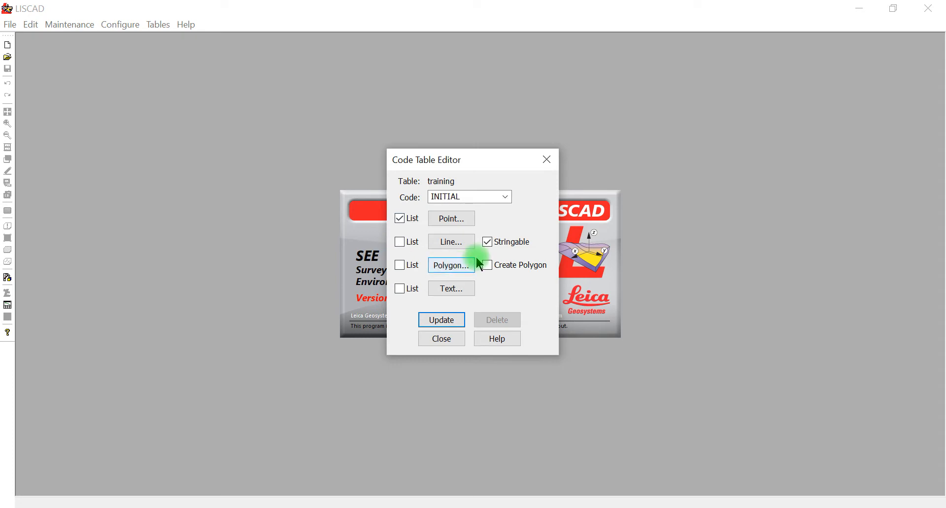
{"action": "left_click", "coordinate": [487, 242]}
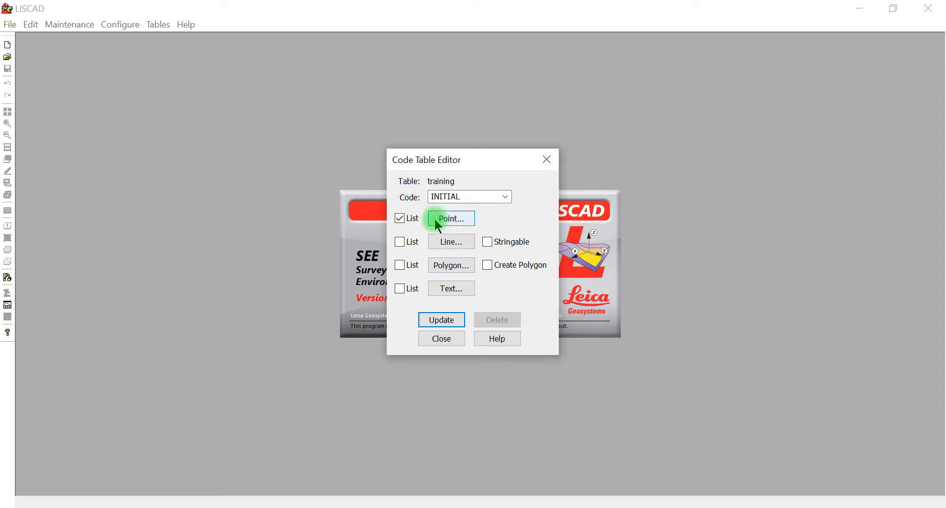
Assign the INITIAL code's points to a group named Initial, enable Elevation and Contourable, and save the code
{"action": "left_click", "coordinate": [452, 220]}
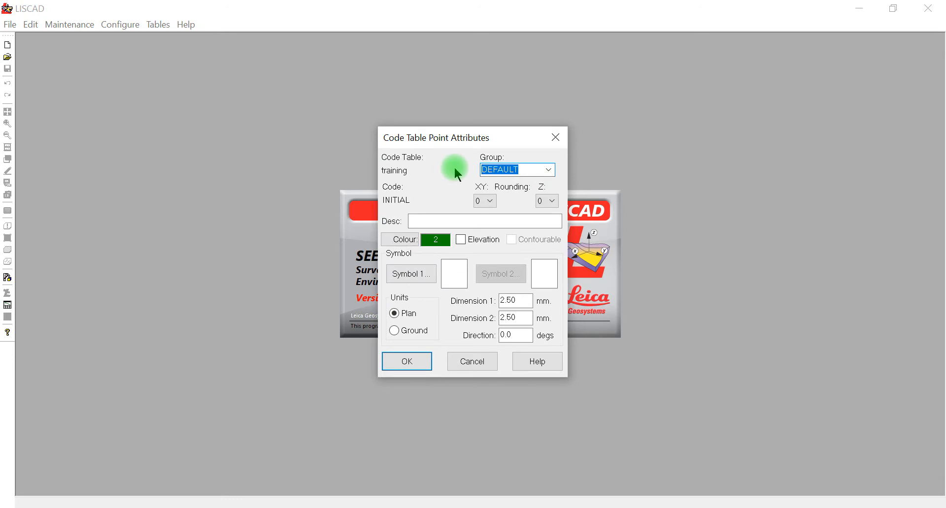
{"action": "type", "text": "Ini"}
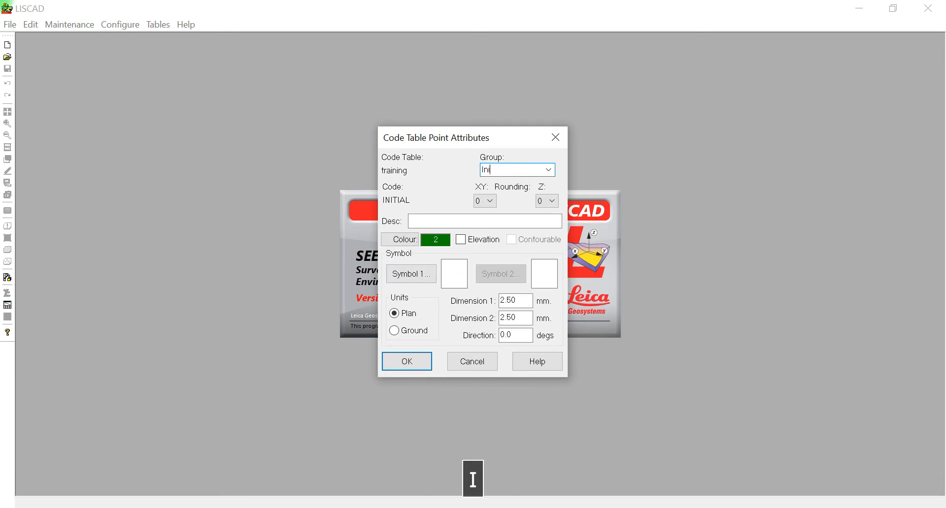
{"action": "type", "text": "tial"}
{"action": "left_click", "coordinate": [461, 240]}
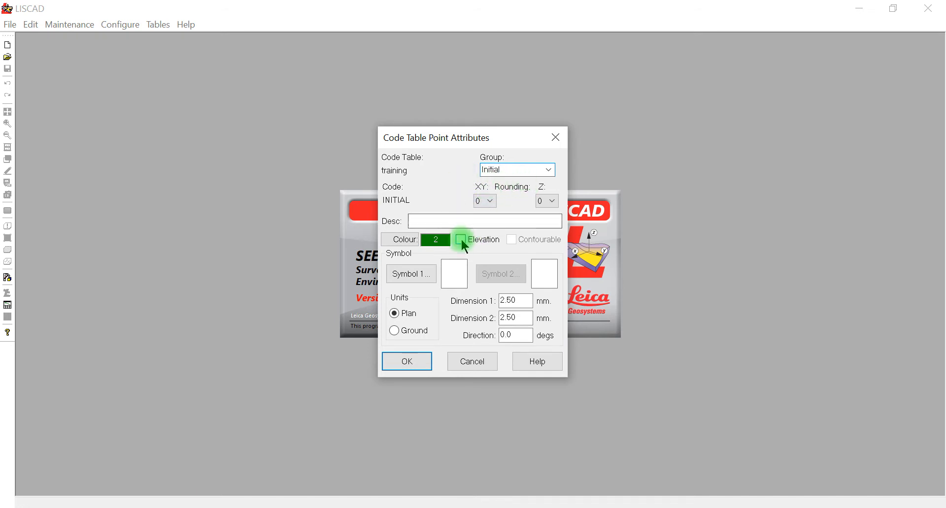
{"action": "left_click", "coordinate": [528, 239]}
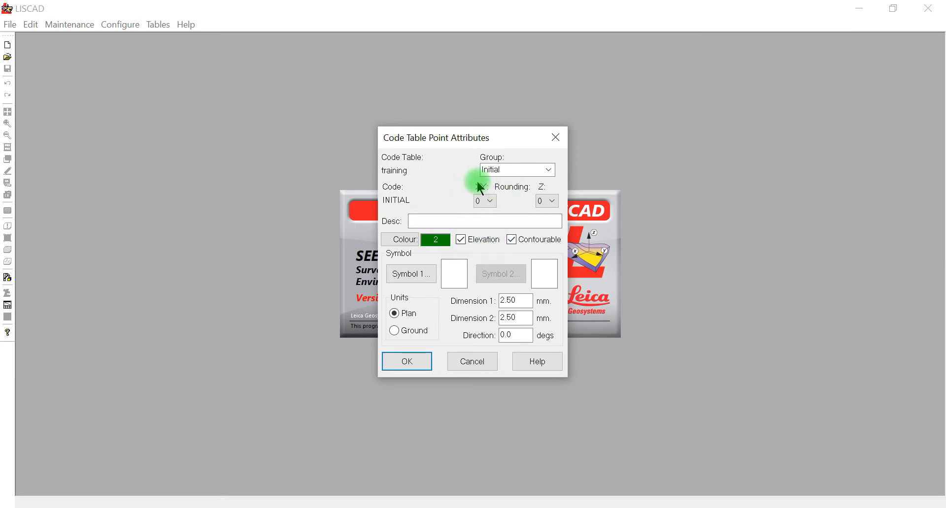
{"action": "left_click", "coordinate": [402, 363]}
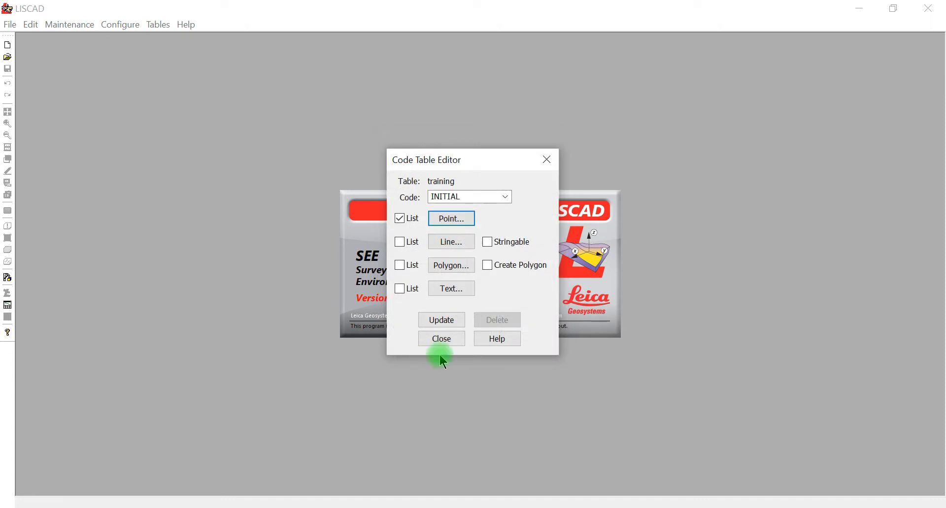
{"action": "left_click", "coordinate": [445, 321]}
{"action": "left_click", "coordinate": [467, 294]}
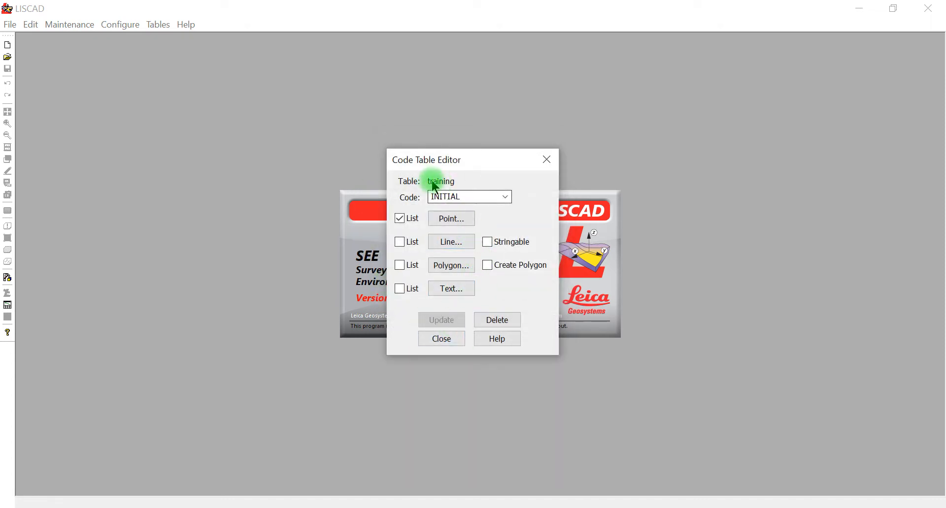
Enter FINAL as a second code, turning off listing for line, polygon and text and disabling Stringable
{"action": "left_click", "coordinate": [466, 196]}
{"action": "type", "text": "F"}
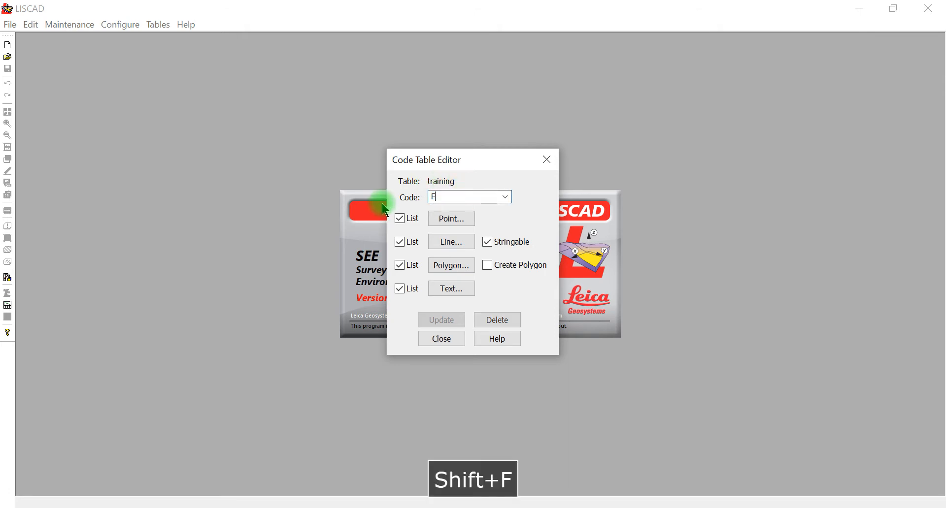
{"action": "type", "text": "INAL"}
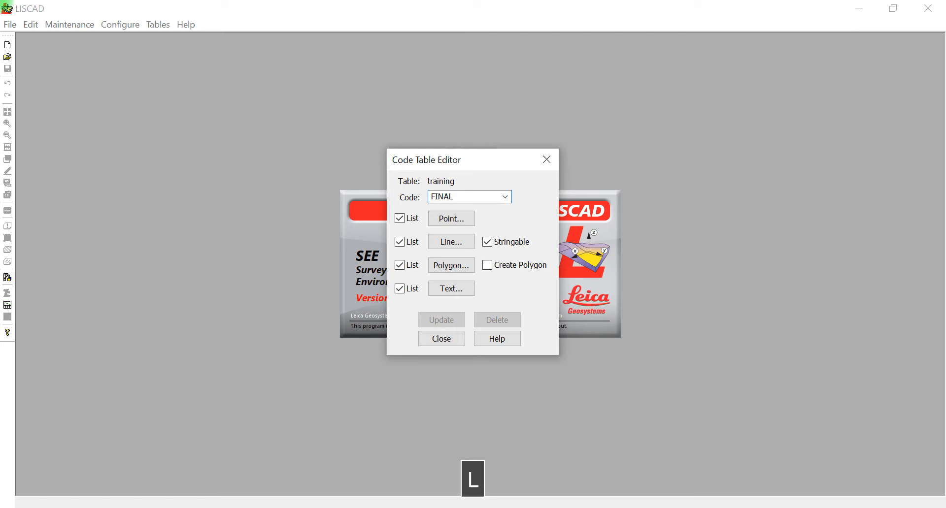
{"action": "left_click", "coordinate": [408, 211]}
{"action": "left_click", "coordinate": [439, 197]}
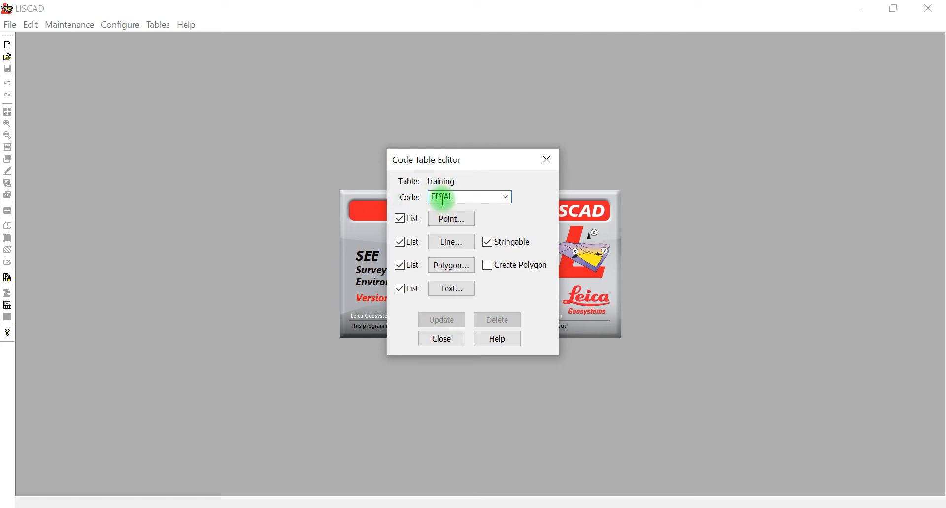
{"action": "left_click", "coordinate": [411, 241]}
{"action": "left_click", "coordinate": [408, 266]}
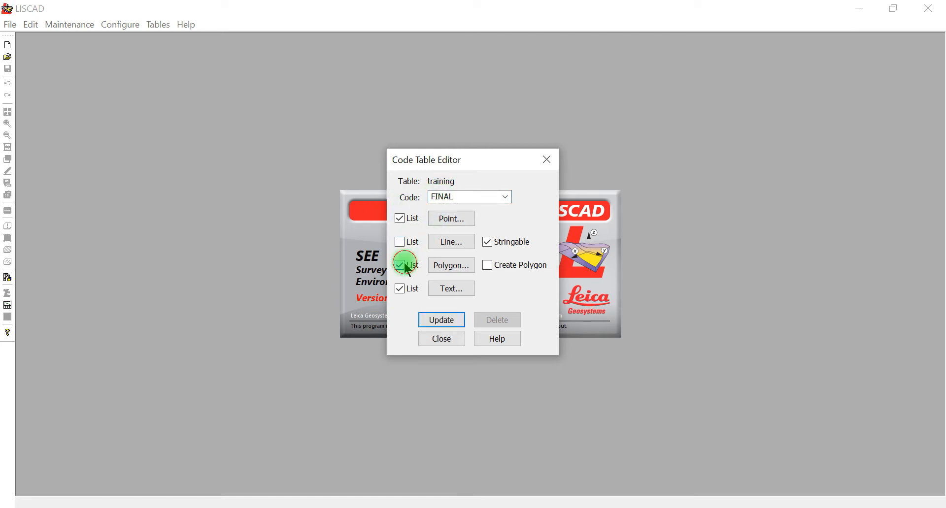
{"action": "left_click", "coordinate": [407, 290]}
{"action": "left_click", "coordinate": [486, 246]}
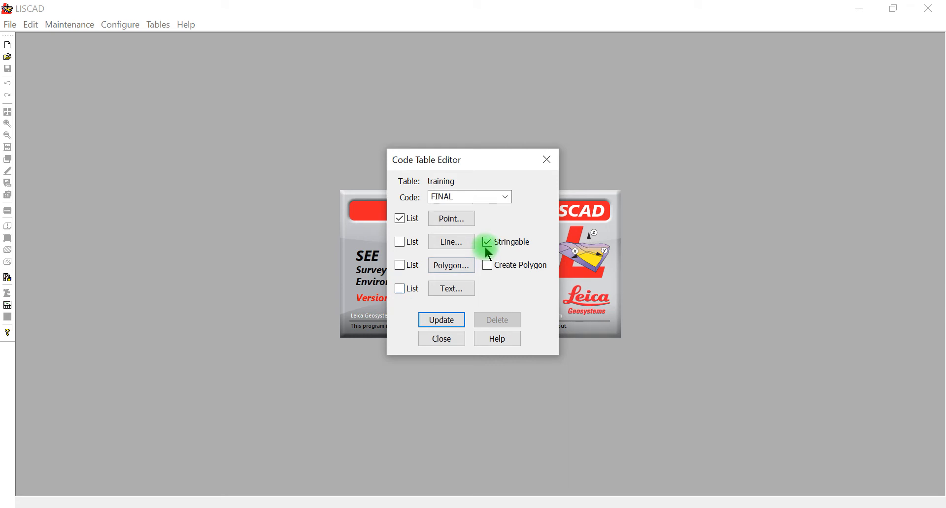
Assign the FINAL code's points to a group named Final with Elevation and Contourable enabled, save the code and close the code table editor
{"action": "left_click", "coordinate": [428, 221]}
{"action": "left_click", "coordinate": [451, 219]}
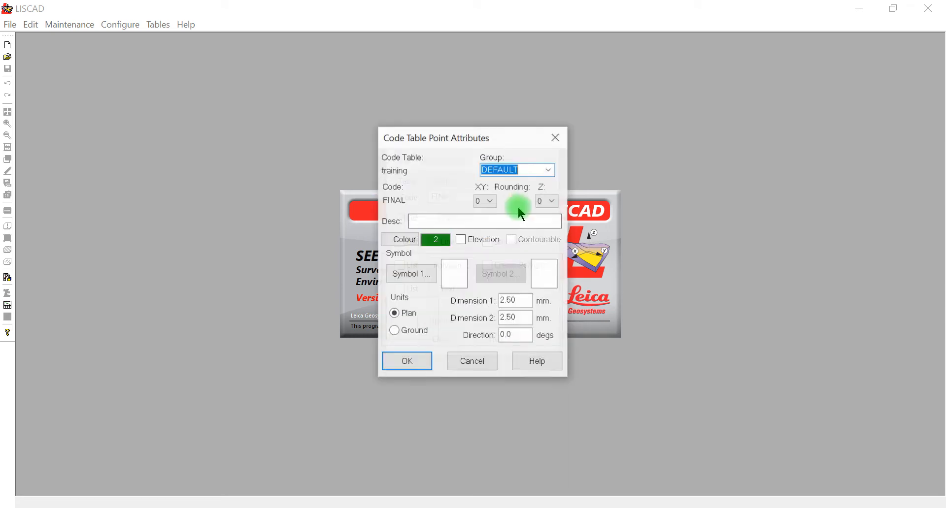
{"action": "type", "text": "Final"}
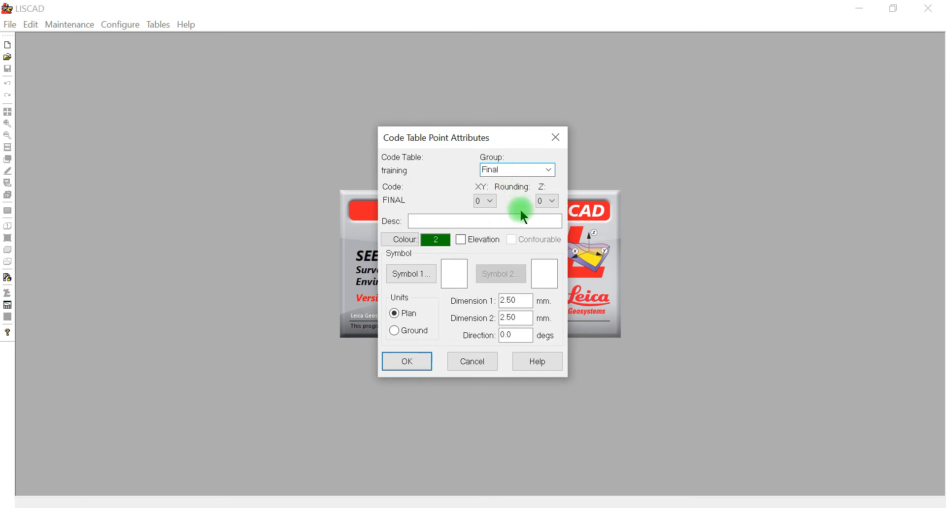
{"action": "left_click", "coordinate": [468, 239]}
{"action": "left_click", "coordinate": [523, 239]}
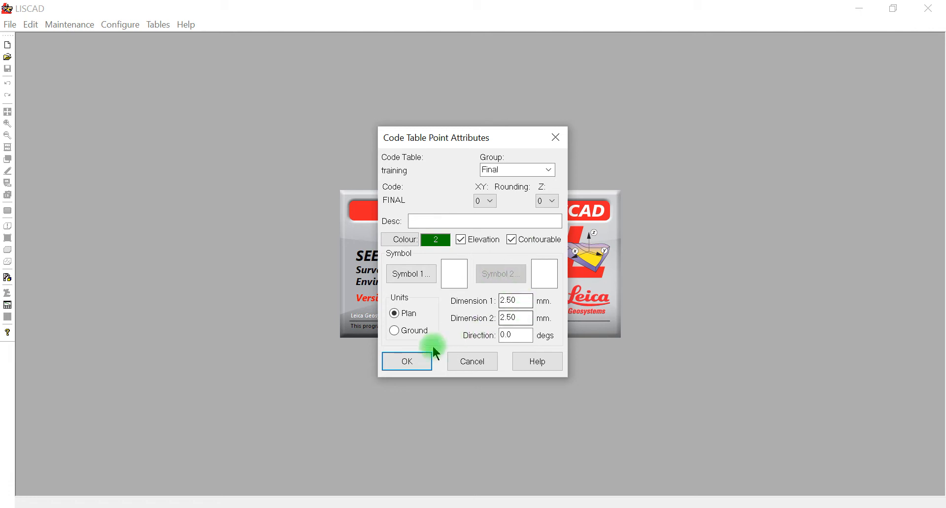
{"action": "left_click", "coordinate": [412, 363]}
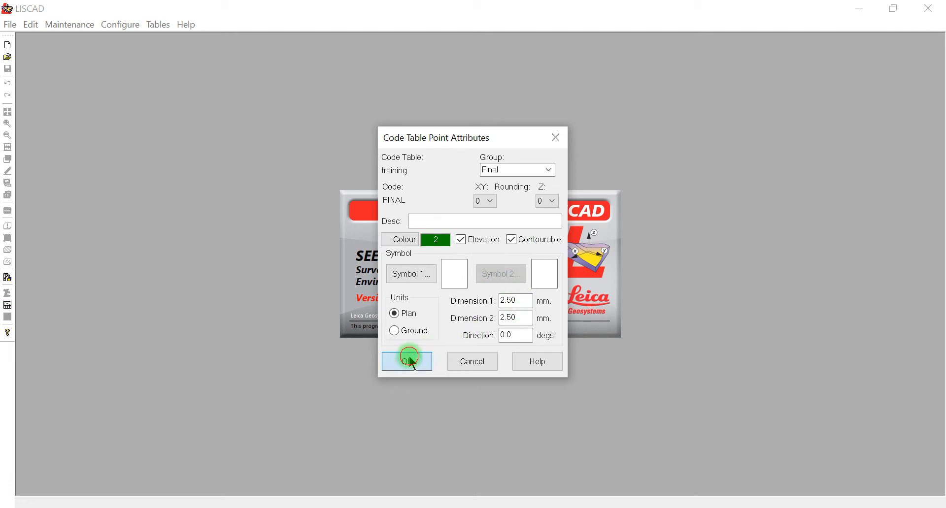
{"action": "left_click", "coordinate": [443, 321]}
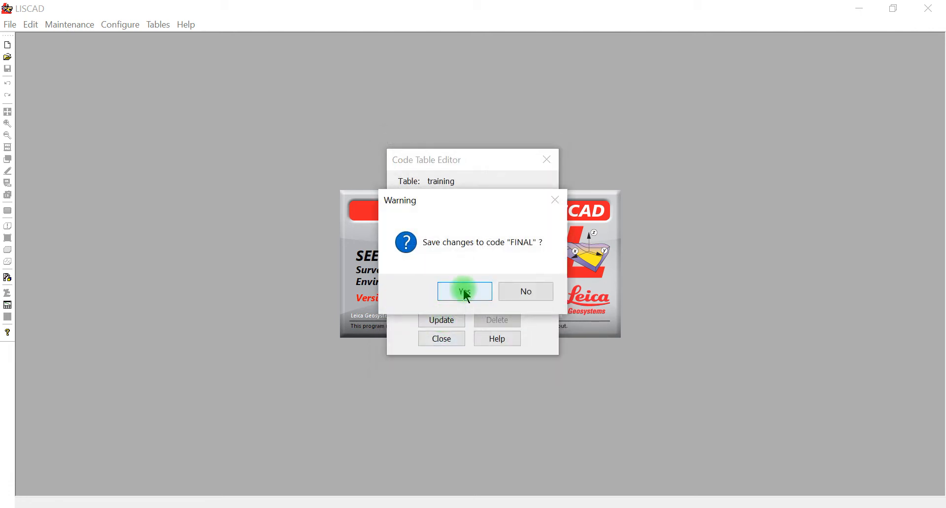
{"action": "left_click", "coordinate": [465, 291]}
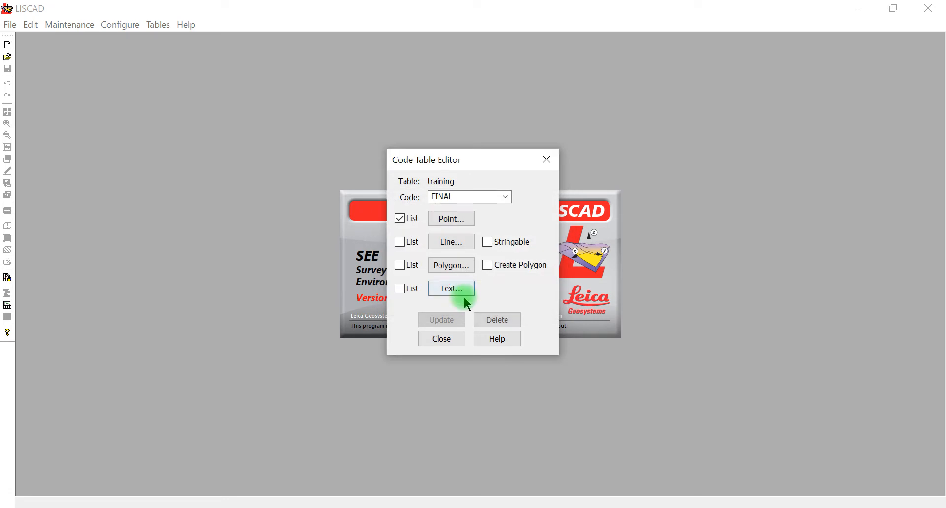
{"action": "left_click", "coordinate": [442, 340]}
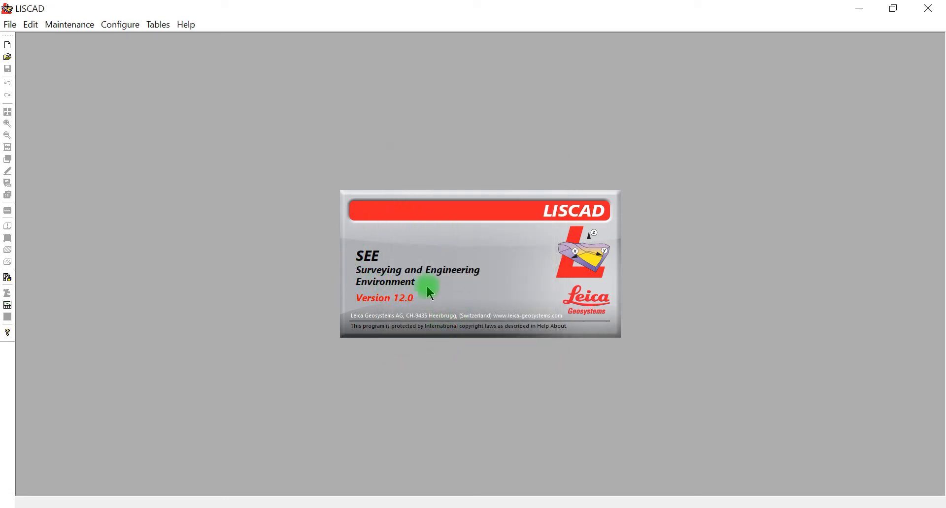
Create a new LISCAD file named training on the Desktop and check its list of point codes
{"action": "left_click", "coordinate": [8, 44]}
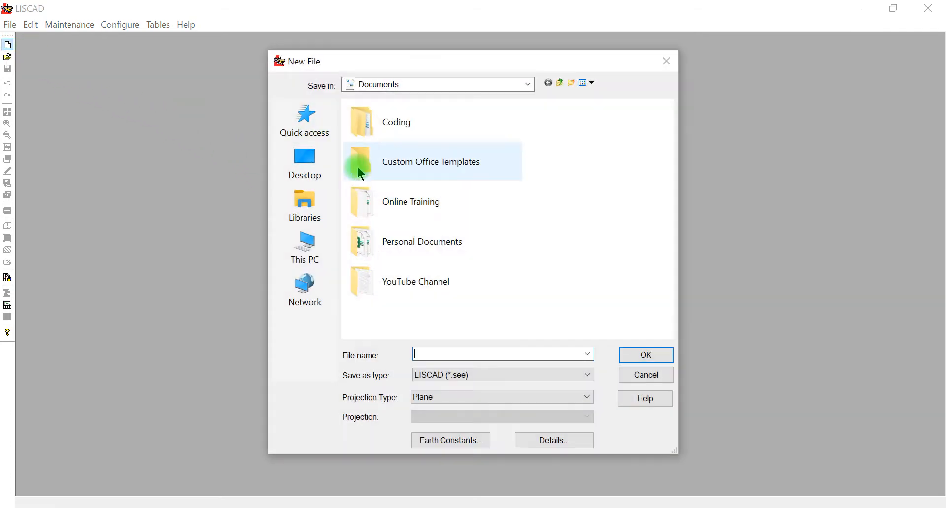
{"action": "left_click", "coordinate": [309, 157]}
{"action": "left_click", "coordinate": [450, 353]}
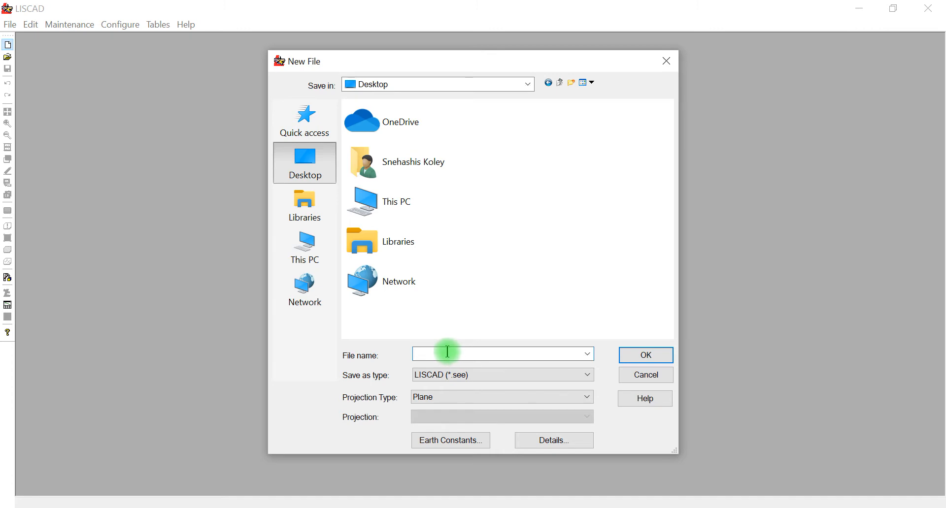
{"action": "type", "text": "training"}
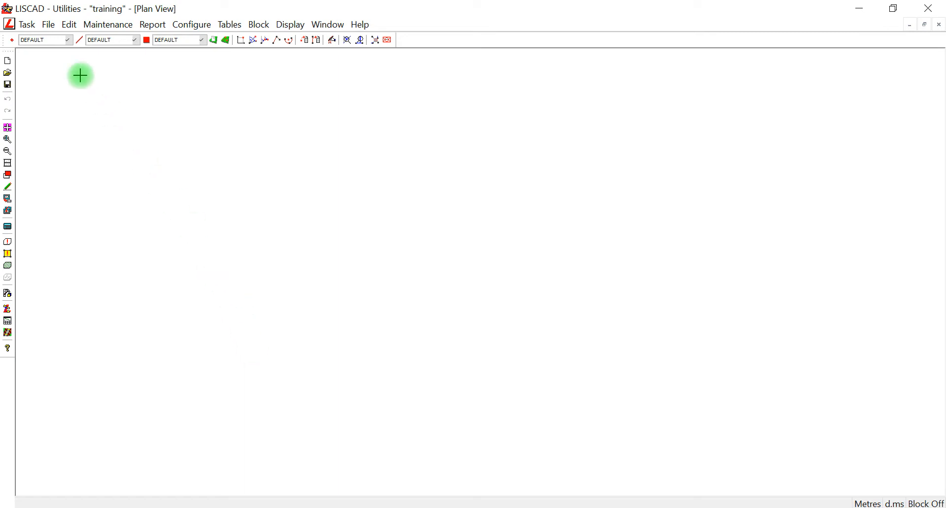
{"action": "left_click", "coordinate": [68, 40]}
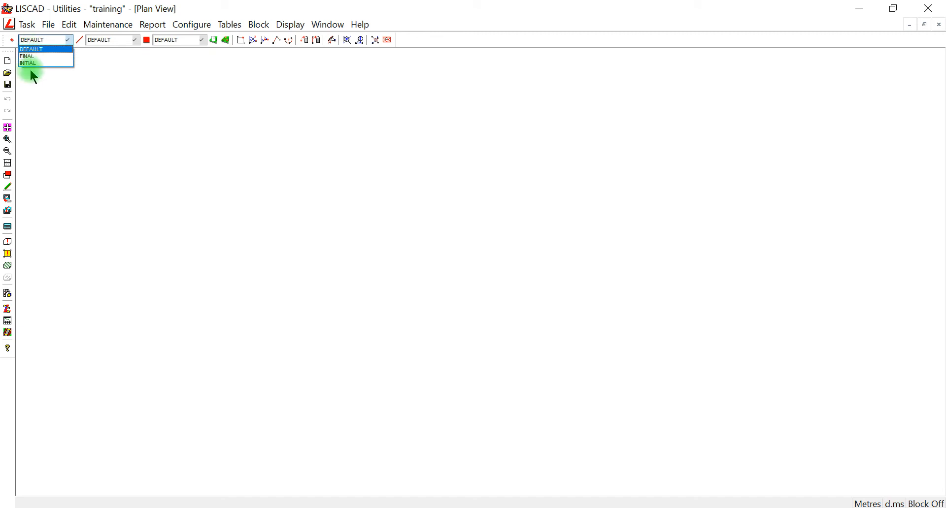
{"action": "left_click", "coordinate": [131, 67]}
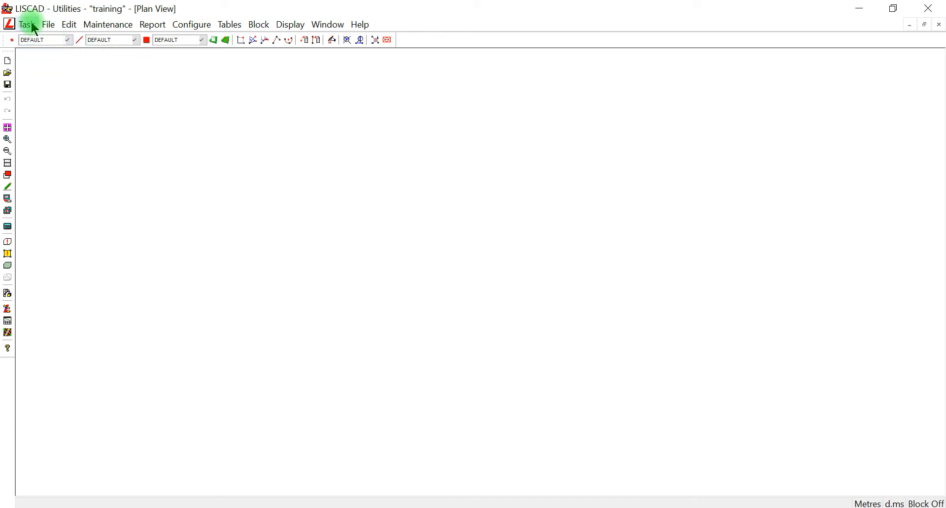
In Data Conversions, import Initial Data.csv as user-definable data with the training code table, using comma-separated East, North, Elev. and Code fields
{"action": "left_click", "coordinate": [30, 25]}
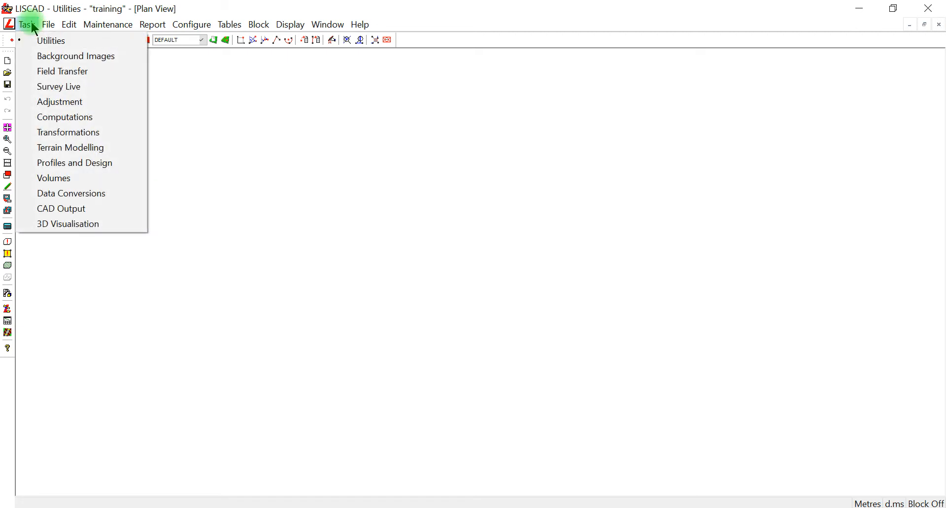
{"action": "left_click", "coordinate": [105, 195]}
{"action": "left_click", "coordinate": [77, 24]}
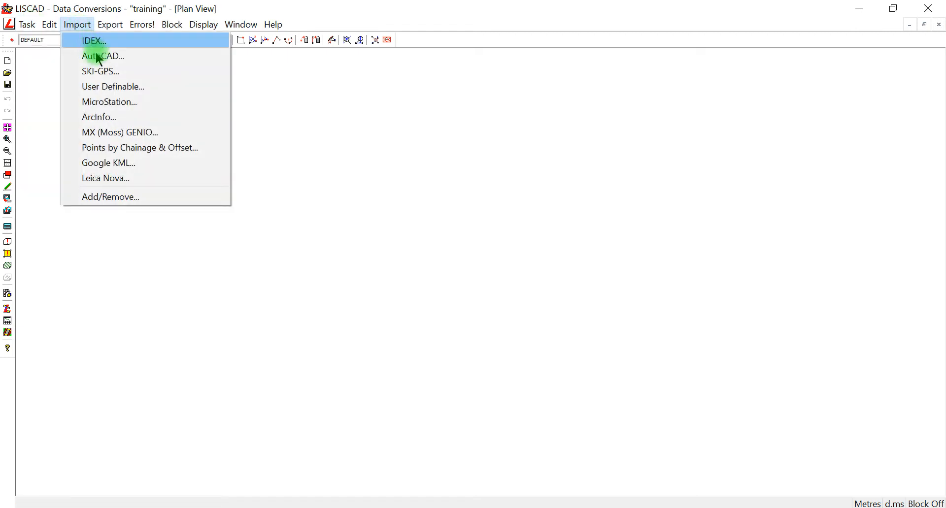
{"action": "left_click", "coordinate": [138, 88]}
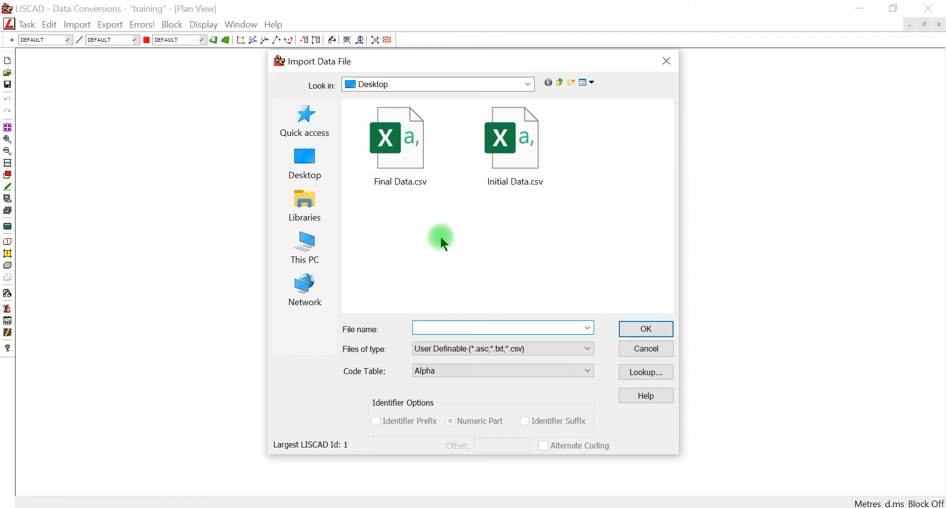
{"action": "left_click", "coordinate": [506, 166]}
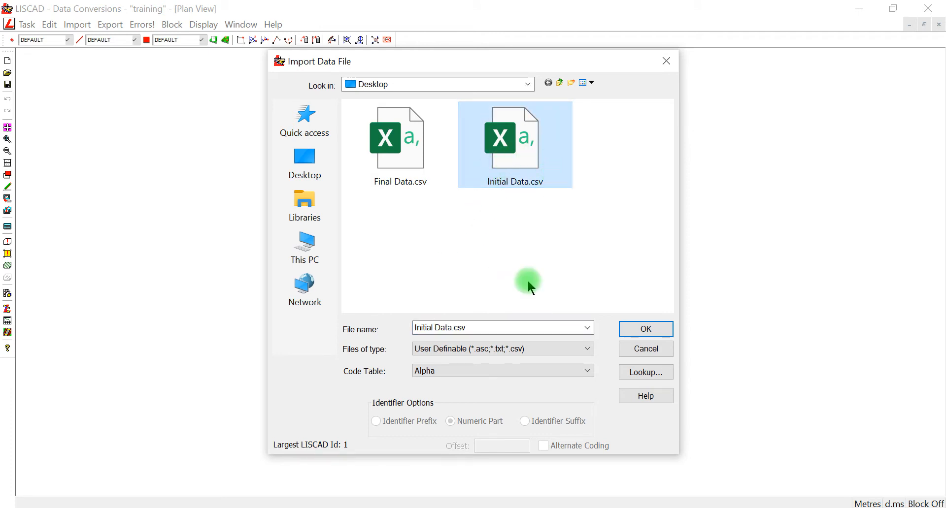
{"action": "left_click", "coordinate": [486, 367]}
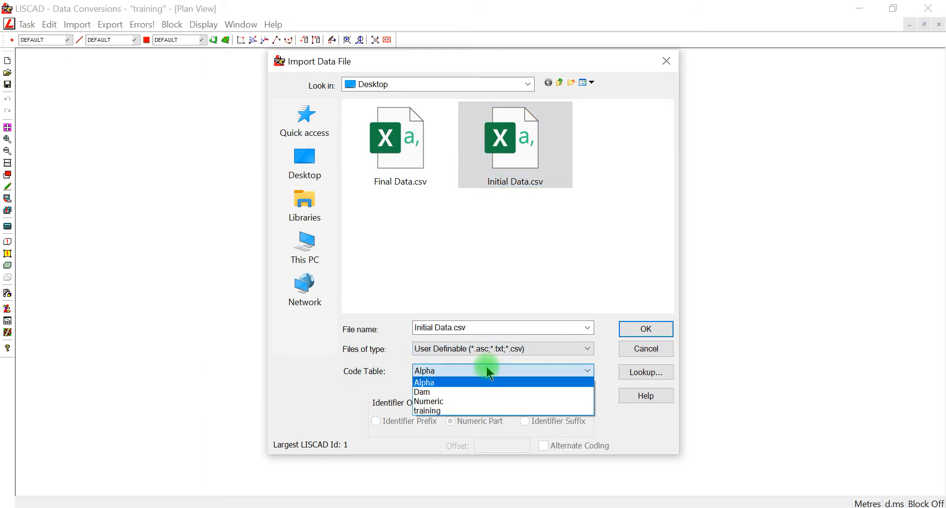
{"action": "left_click", "coordinate": [446, 412]}
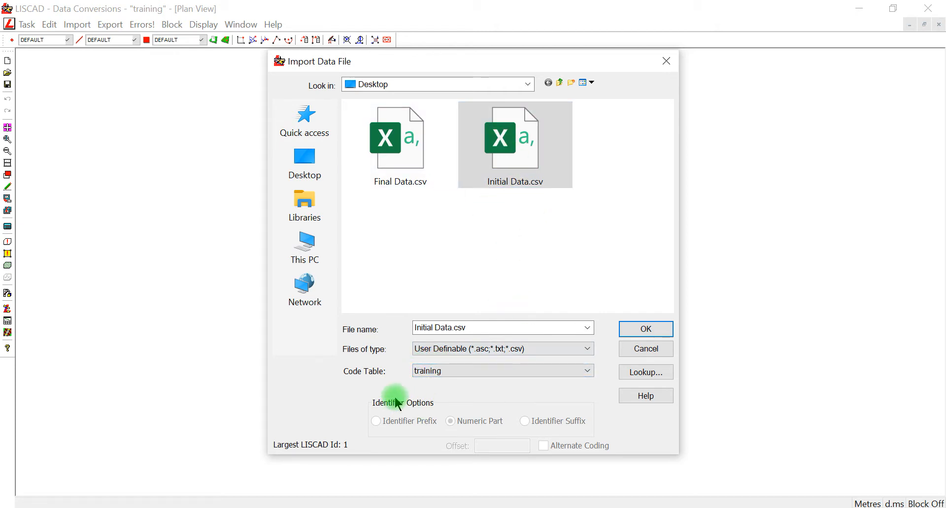
{"action": "left_click", "coordinate": [644, 336]}
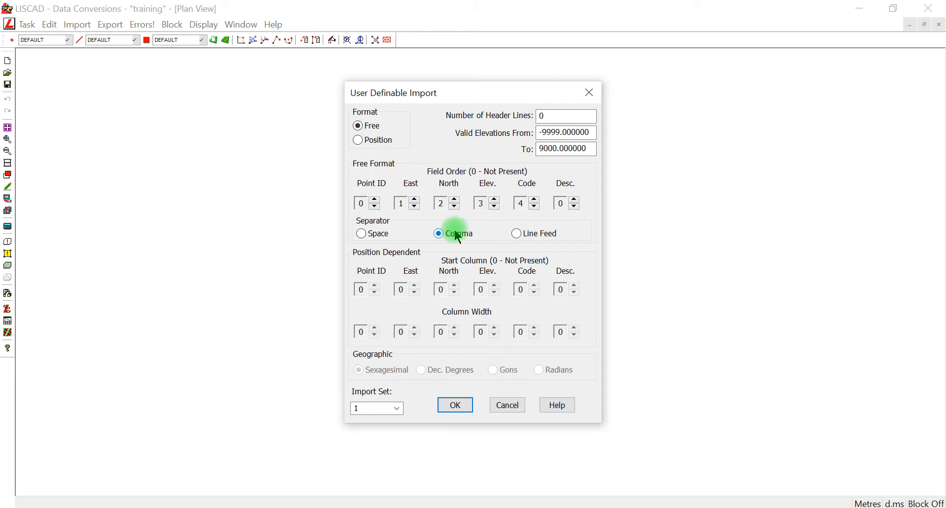
{"action": "left_click", "coordinate": [454, 406]}
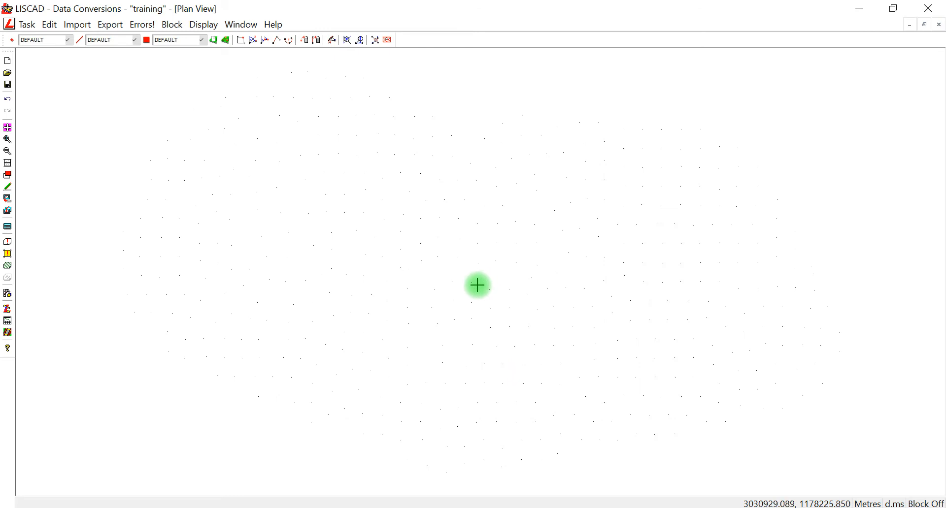
Turn on crosses in the point feature display so the imported survey points are drawn as crosses
{"action": "middle_click_drag", "start_coordinate": [497, 286], "coordinate": [484, 265]}
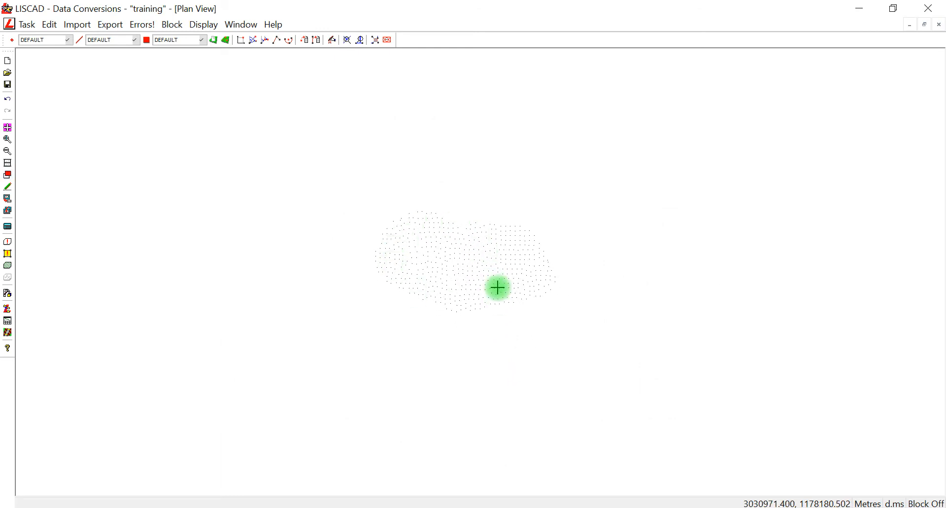
{"action": "right_click", "coordinate": [450, 187]}
{"action": "left_click", "coordinate": [486, 193]}
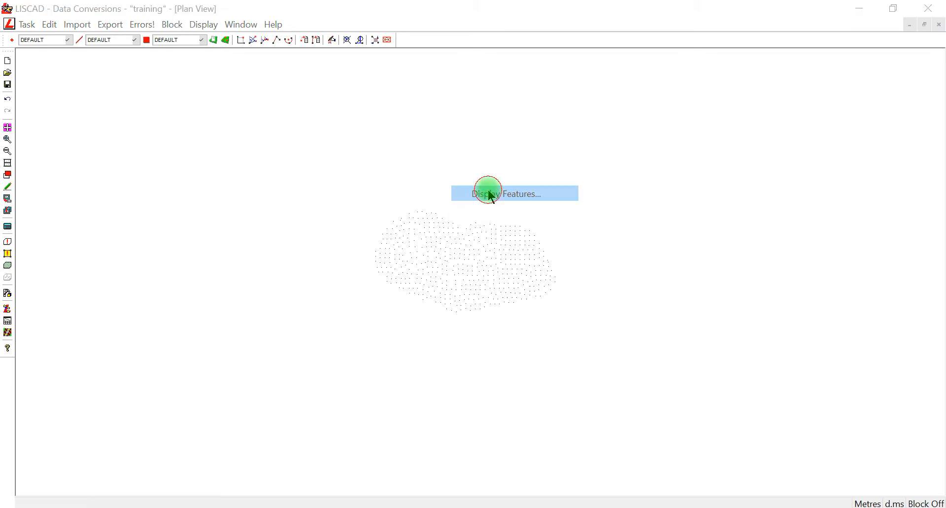
{"action": "left_click", "coordinate": [424, 170]}
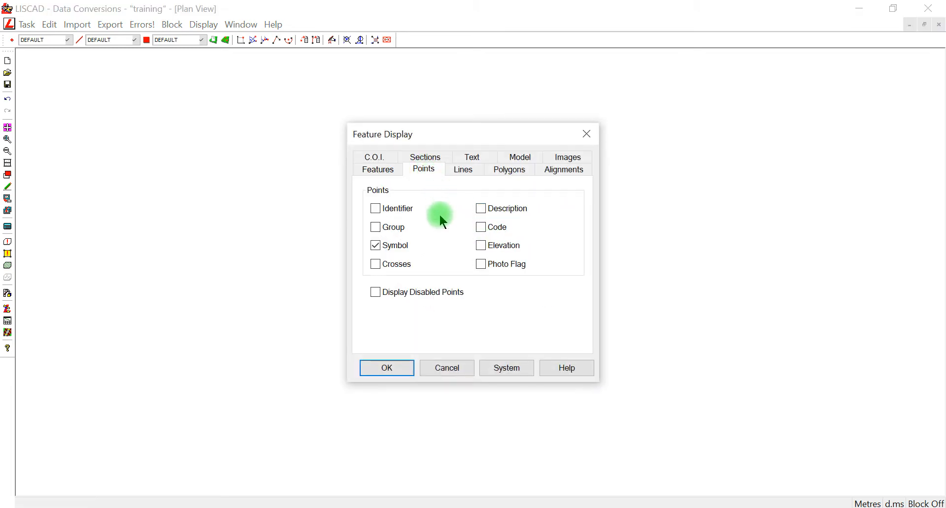
{"action": "left_click", "coordinate": [383, 267]}
{"action": "left_click", "coordinate": [377, 364]}
{"action": "middle_click_drag", "start_coordinate": [429, 259], "coordinate": [419, 241]}
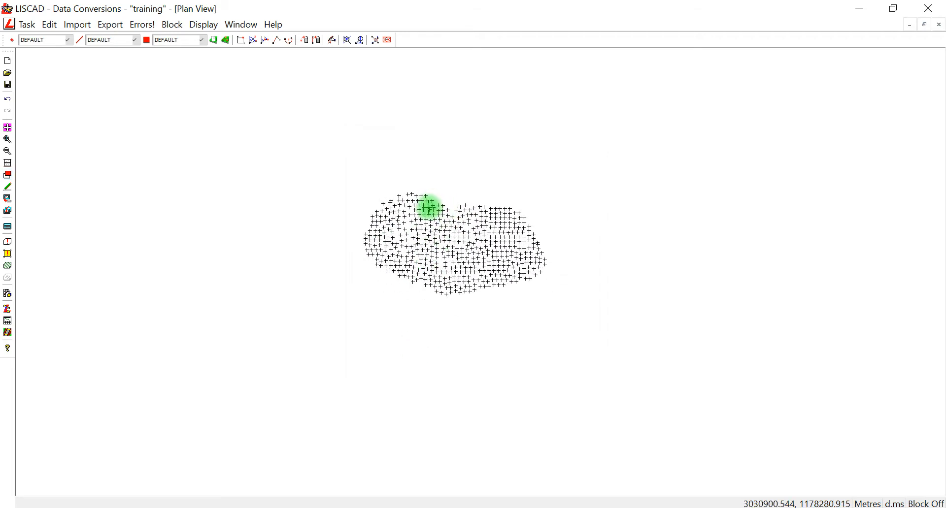
Review which point groups are displayed in the plan view and keep all of them switched on
{"action": "middle_click_drag", "start_coordinate": [466, 270], "coordinate": [463, 253]}
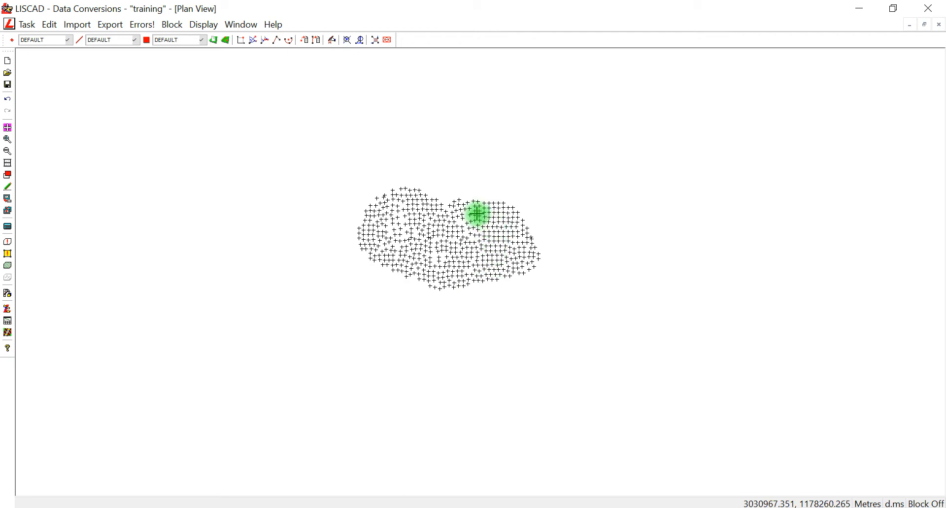
{"action": "right_click", "coordinate": [434, 123]}
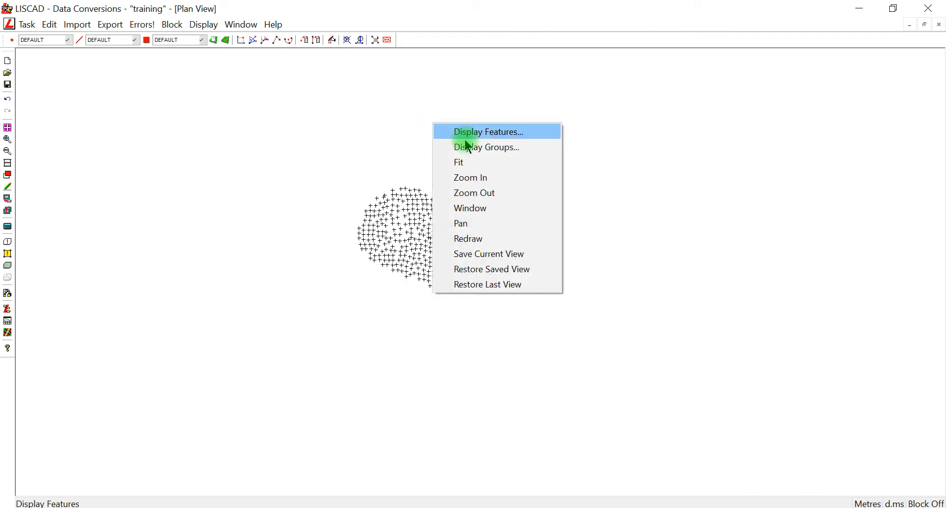
{"action": "left_click", "coordinate": [478, 147]}
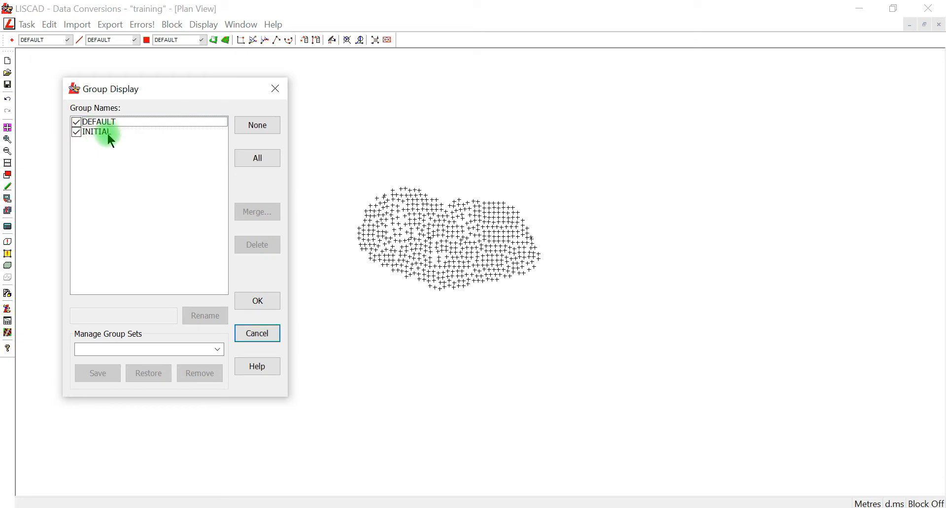
{"action": "left_click", "coordinate": [261, 300]}
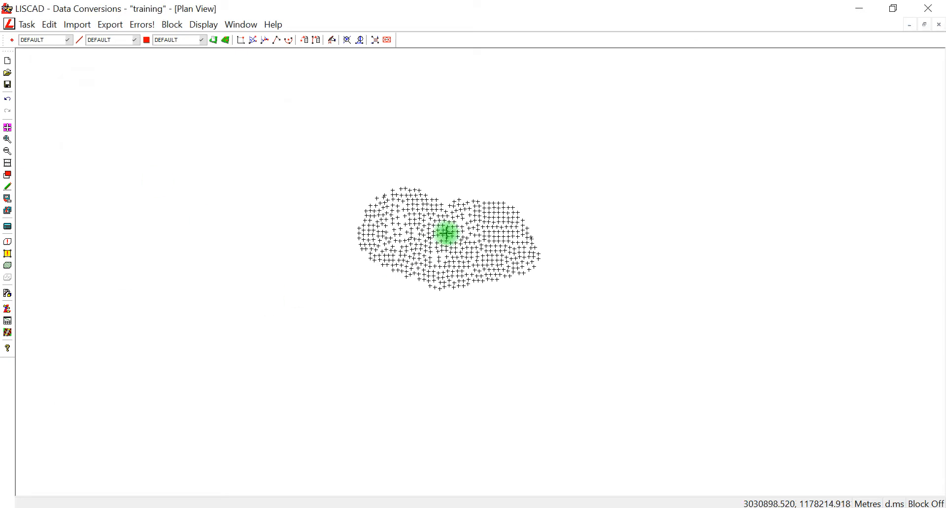
Switch to the Terrain Modelling task and form a terrain model named Initial from the imported survey points
{"action": "middle_click_drag", "start_coordinate": [430, 256], "coordinate": [423, 282]}
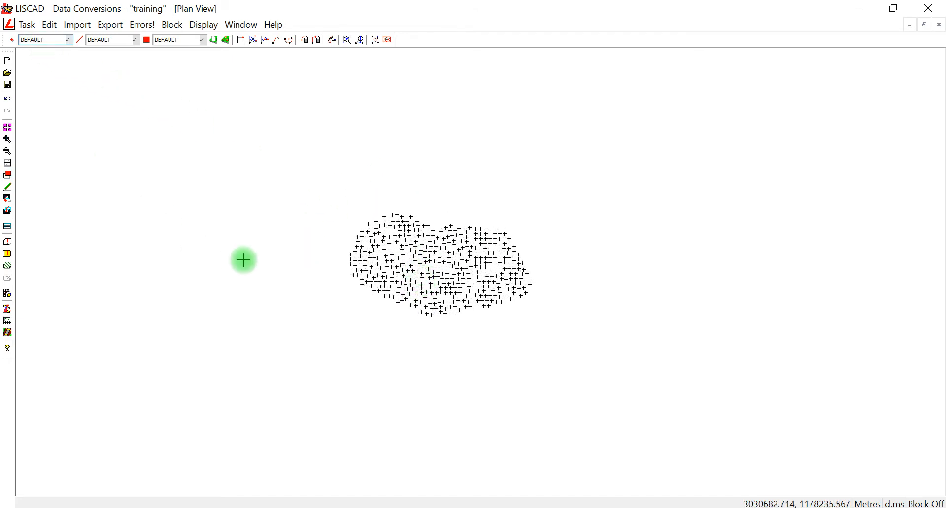
{"action": "left_click", "coordinate": [26, 24]}
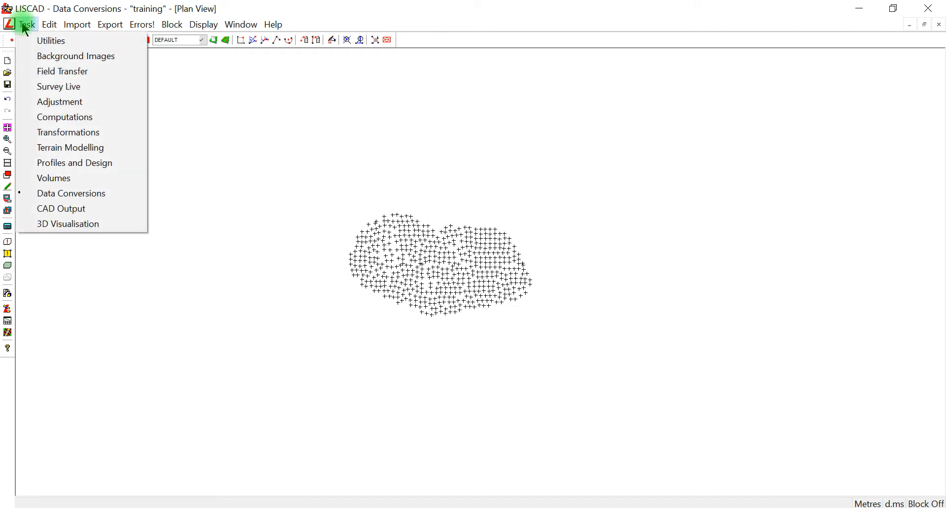
{"action": "left_click", "coordinate": [101, 148]}
{"action": "left_click", "coordinate": [64, 27]}
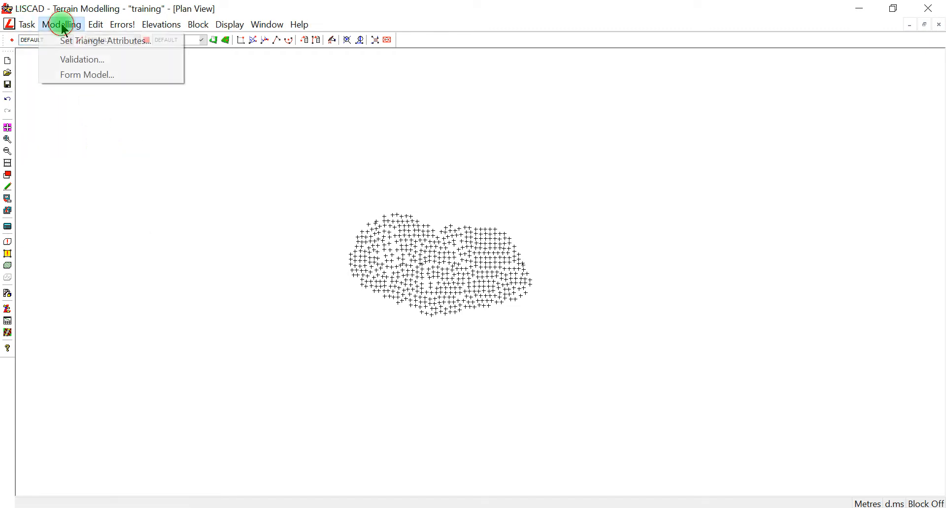
{"action": "left_click", "coordinate": [96, 74]}
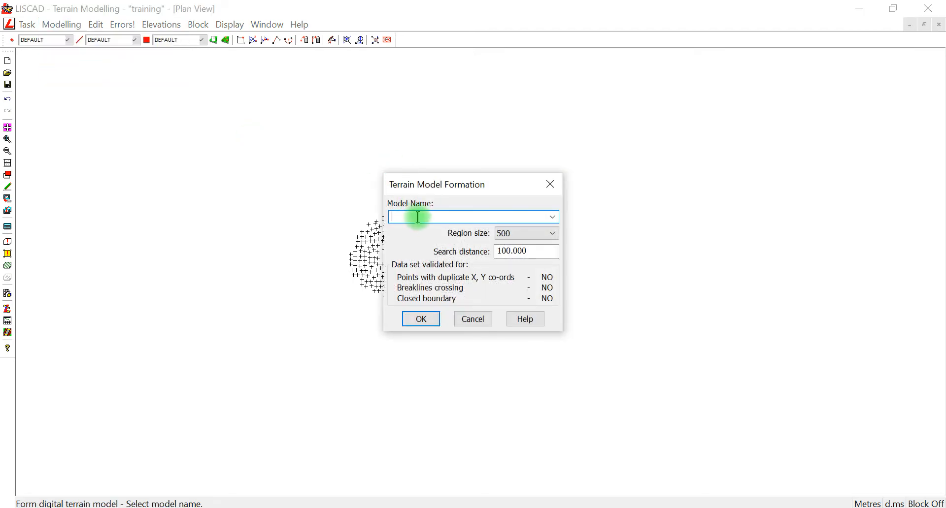
{"action": "left_click", "coordinate": [418, 216]}
{"action": "type", "text": "Initial"}
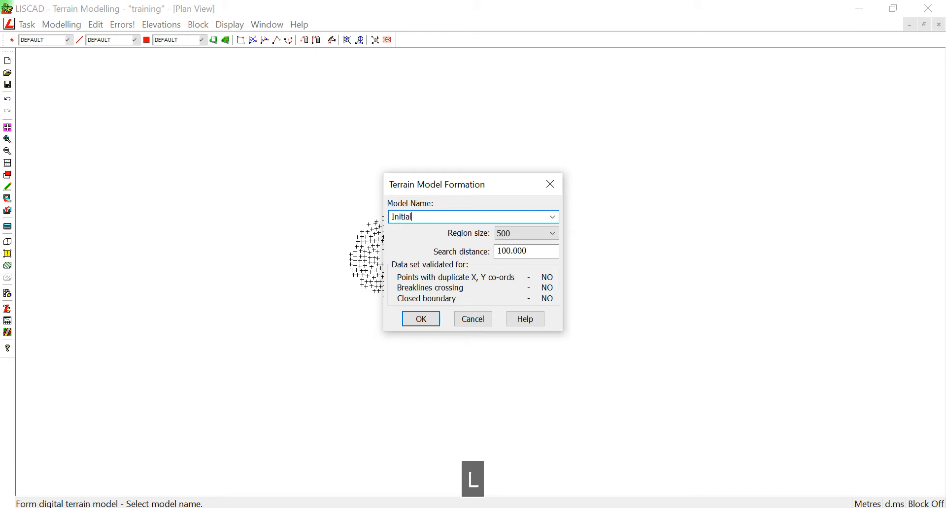
{"action": "left_click_drag", "start_coordinate": [420, 220], "coordinate": [358, 209]}
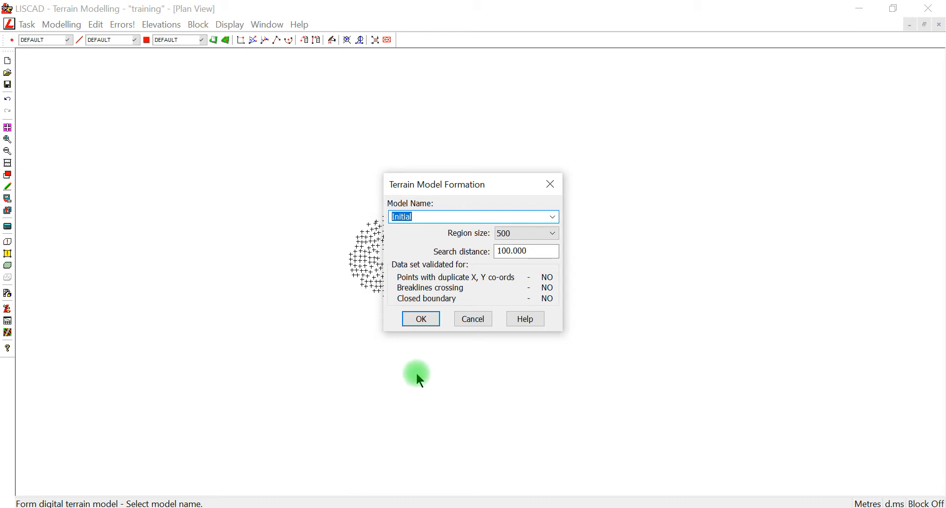
{"action": "left_click_drag", "start_coordinate": [428, 215], "coordinate": [374, 222]}
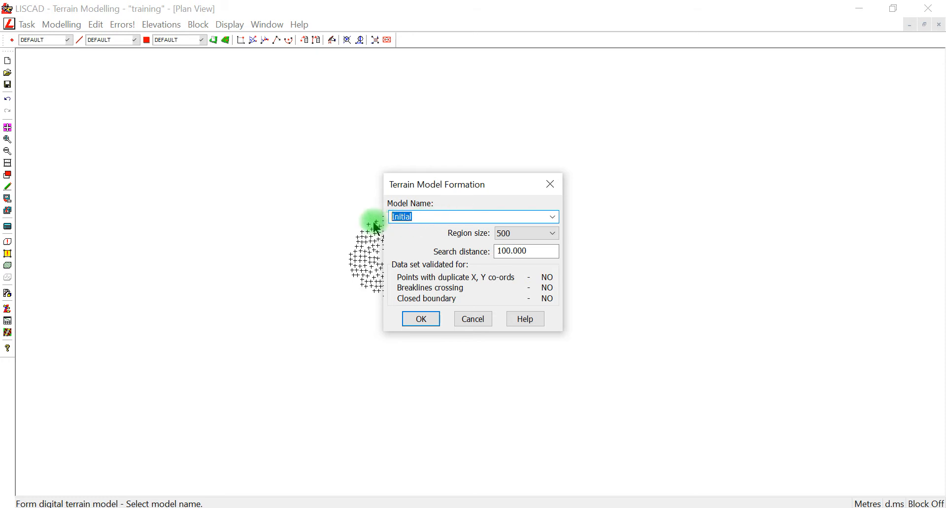
{"action": "left_click", "coordinate": [428, 216]}
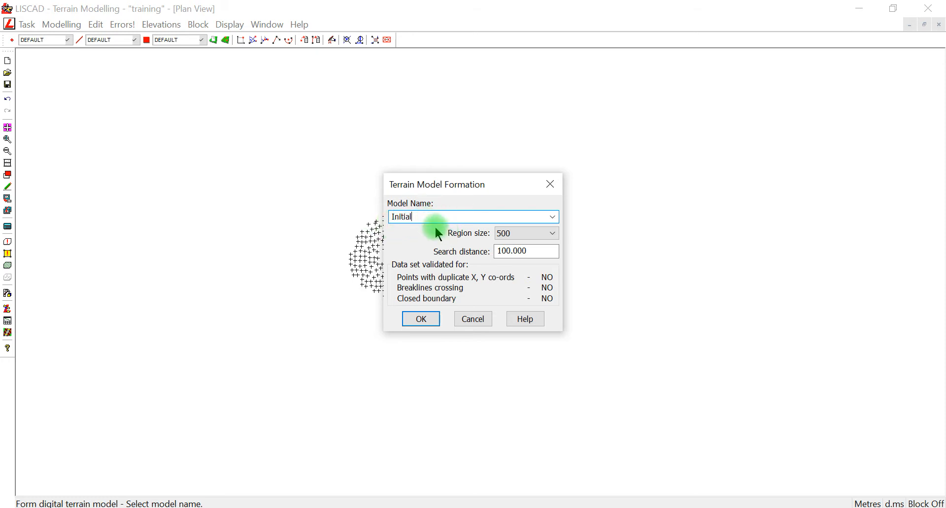
{"action": "left_click", "coordinate": [422, 319]}
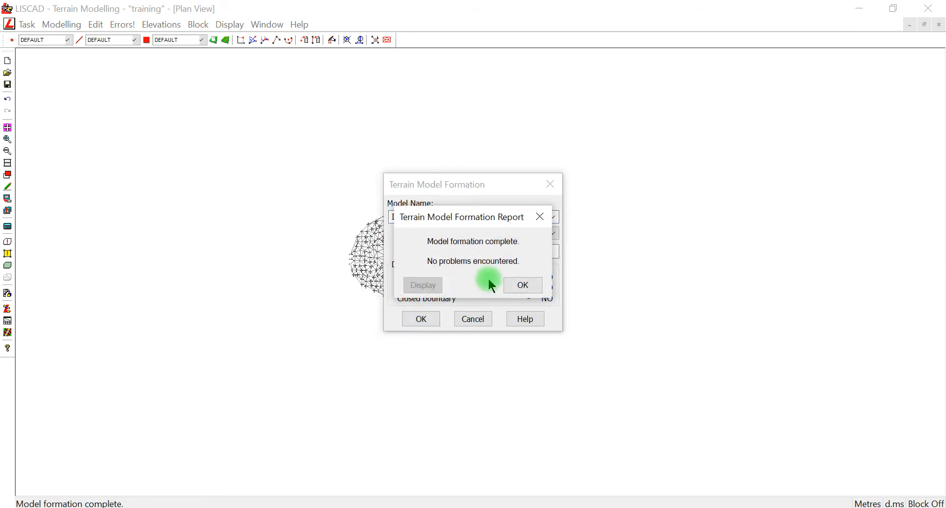
{"action": "left_click", "coordinate": [518, 289]}
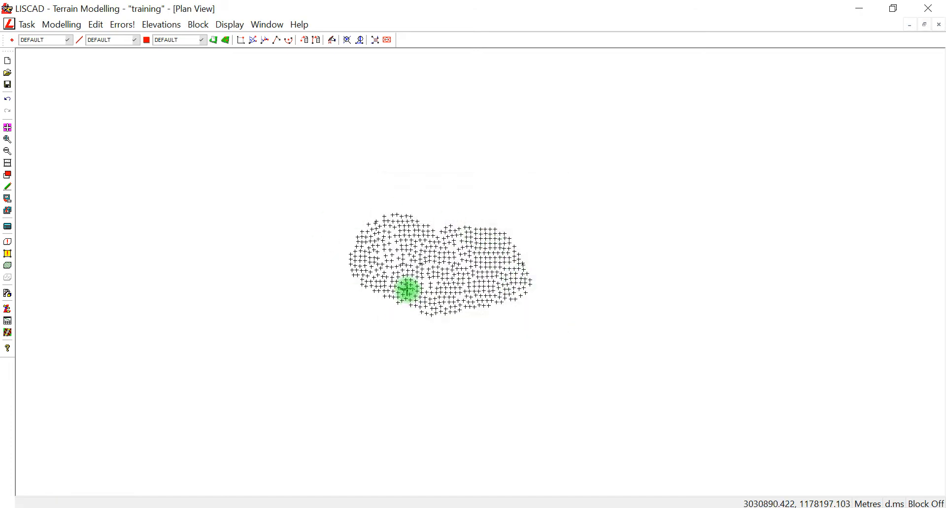
Turn on the display of triangles for the Initial terrain model in the feature display settings
{"action": "scroll", "coordinate": [411, 277], "scroll_direction": "up", "scroll_amount": 2}
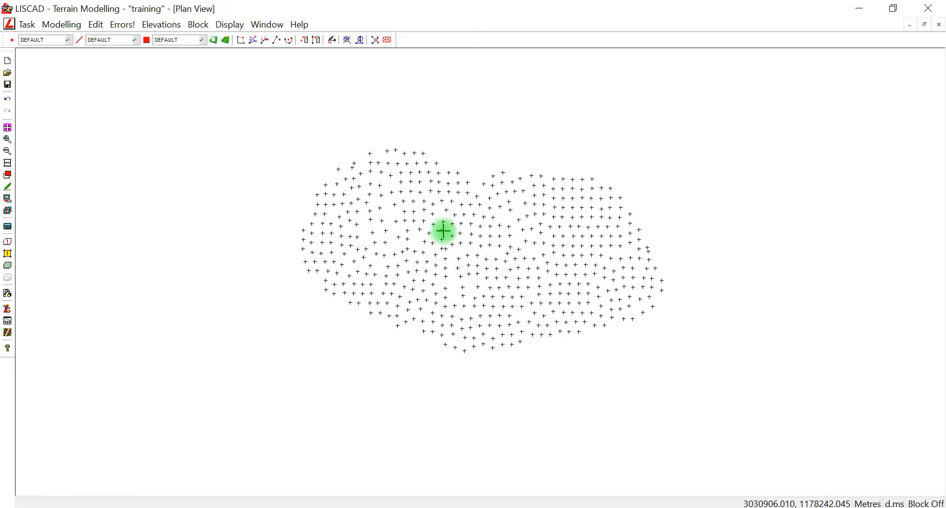
{"action": "right_click", "coordinate": [444, 232]}
{"action": "left_click", "coordinate": [470, 243]}
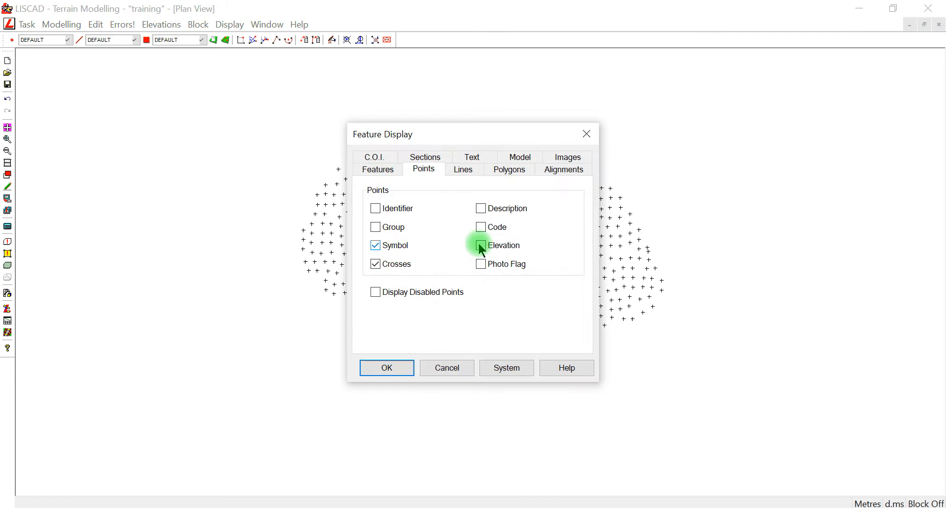
{"action": "left_click", "coordinate": [519, 157]}
{"action": "left_click", "coordinate": [399, 265]}
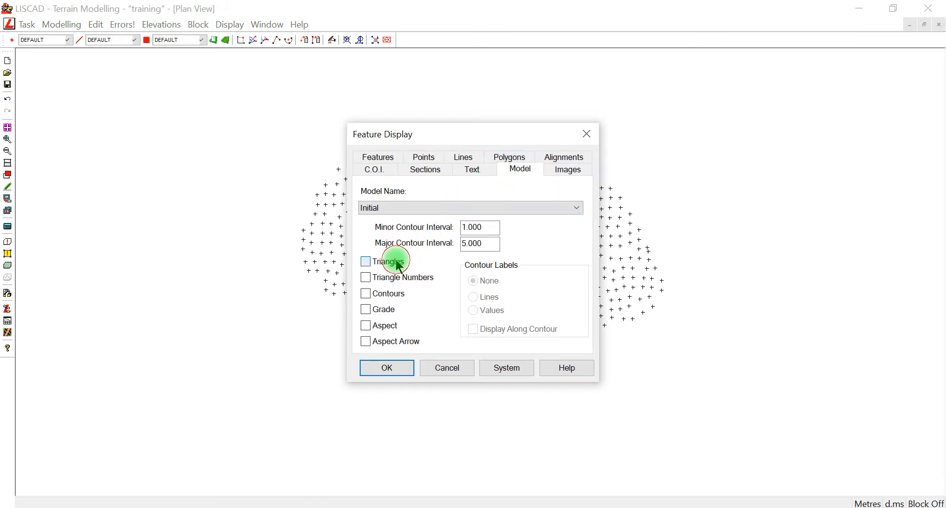
{"action": "left_click", "coordinate": [394, 367]}
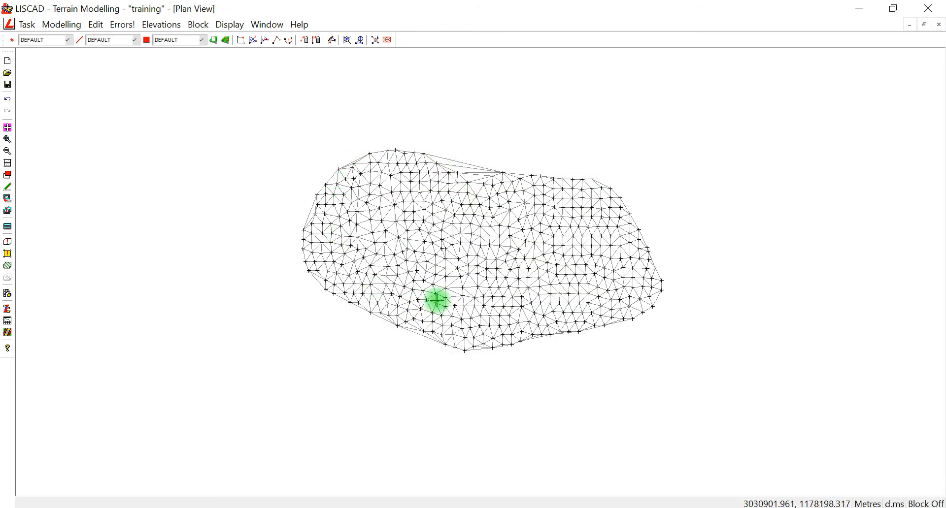
In the point attributes, keep the training code table and set the point group to In_GR
{"action": "middle_click_drag", "start_coordinate": [371, 242], "coordinate": [392, 232]}
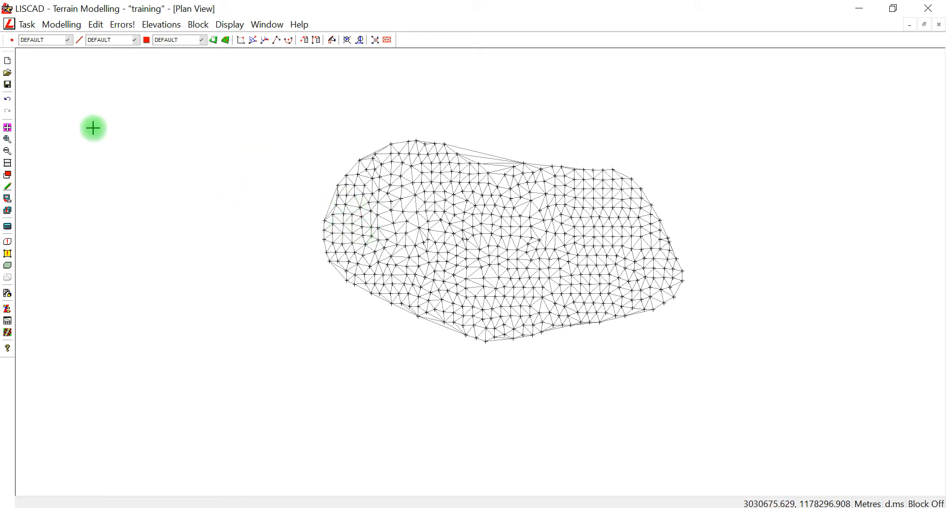
{"action": "left_click", "coordinate": [11, 42]}
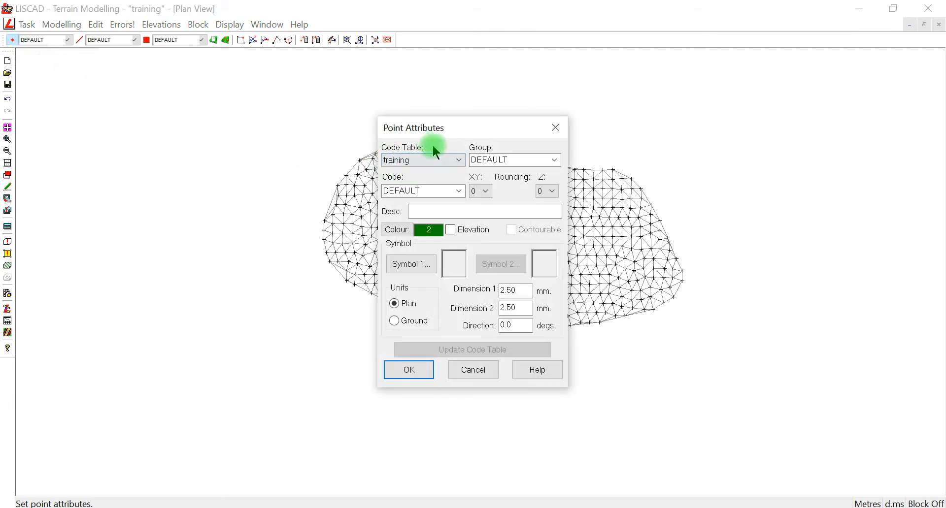
{"action": "left_click", "coordinate": [415, 155]}
{"action": "left_click", "coordinate": [402, 203]}
{"action": "left_click", "coordinate": [524, 160]}
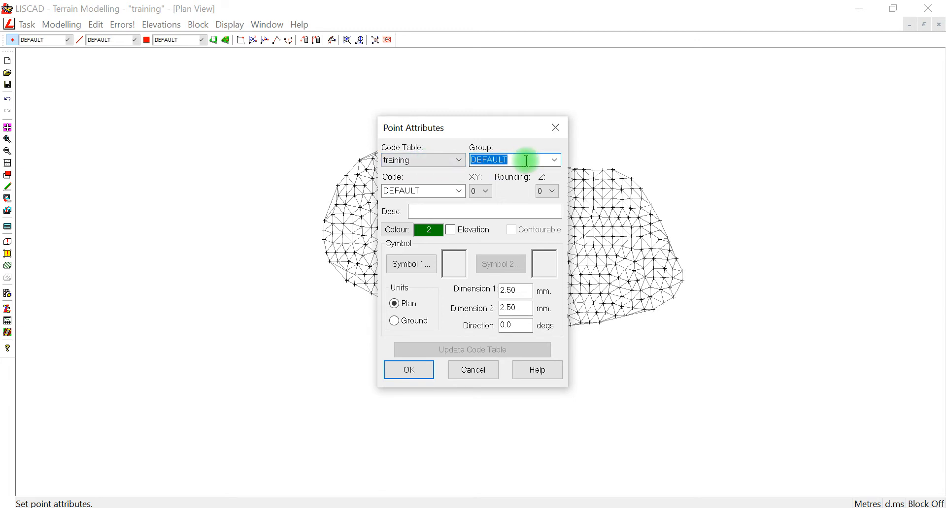
{"action": "type", "text": "In"}
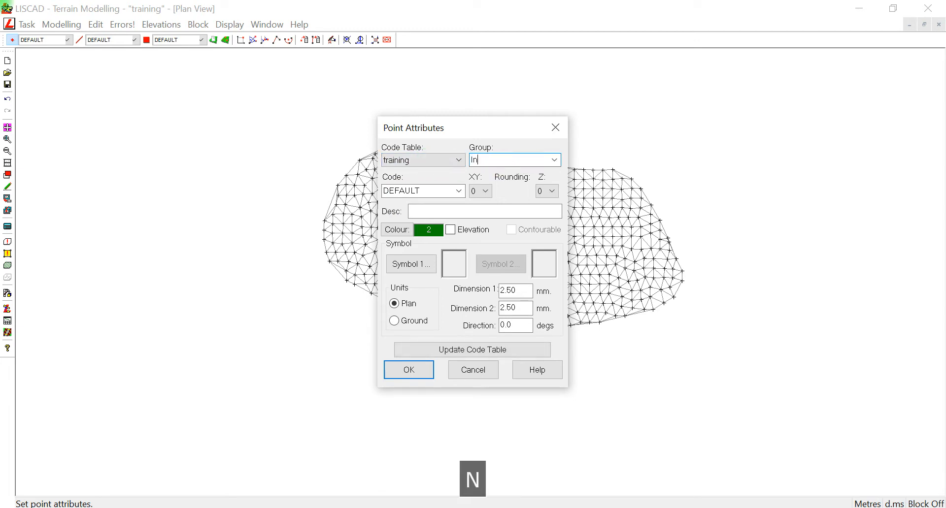
{"action": "type", "text": "_GR"}
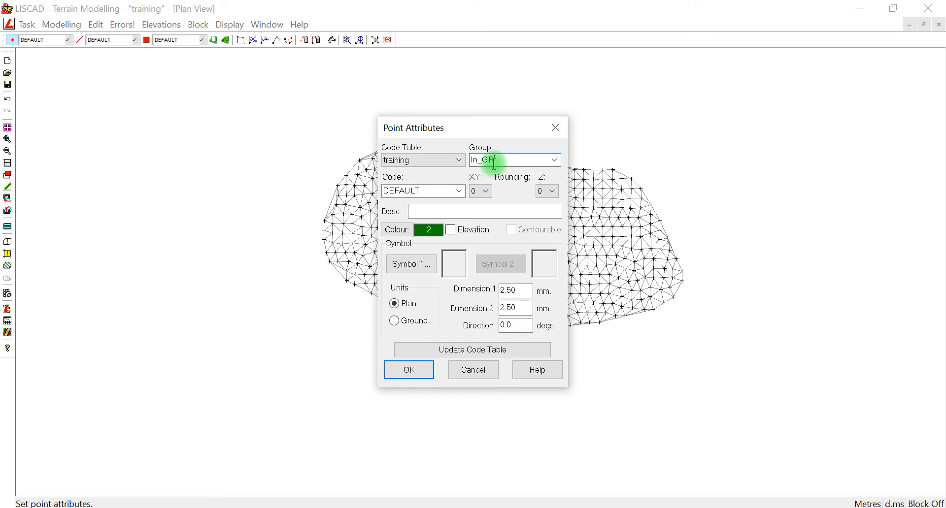
Set the point code to IN_GR in the point attributes for the In_GR group
{"action": "double_click", "coordinate": [436, 190]}
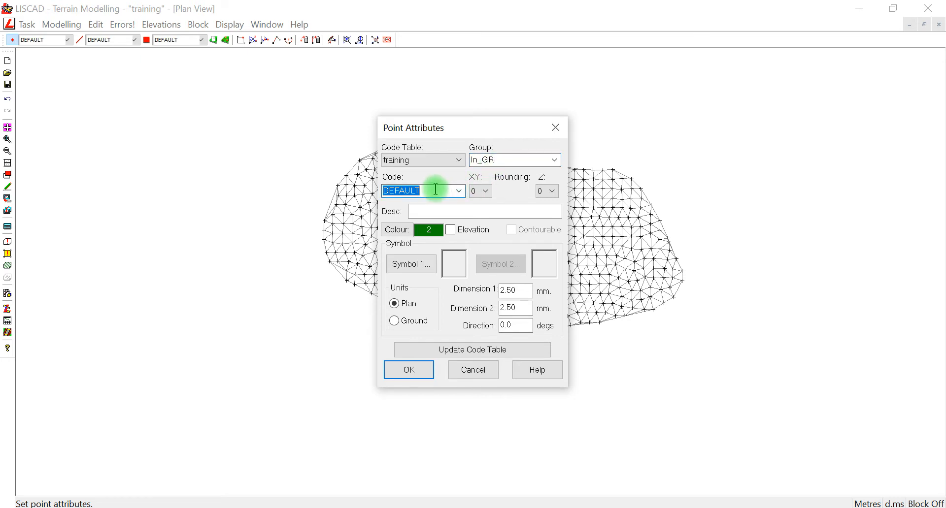
{"action": "type", "text": "IN_GR"}
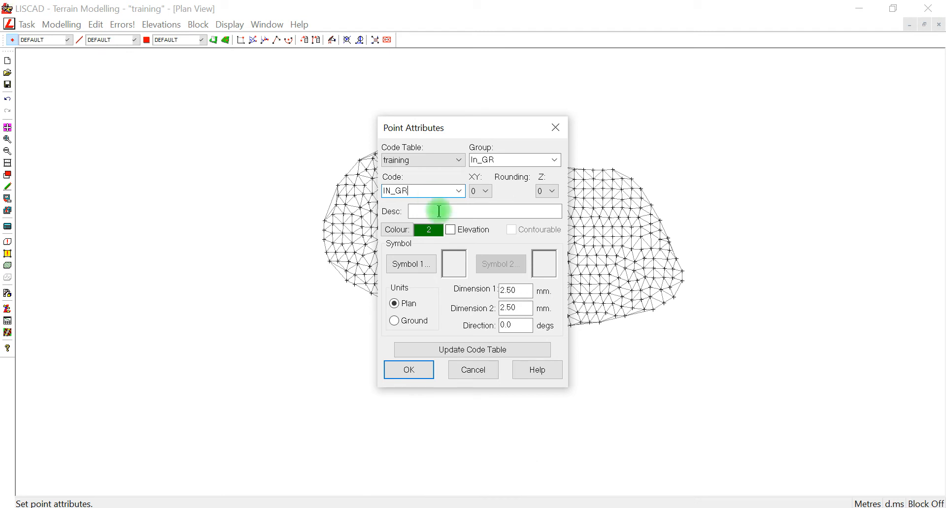
{"action": "left_click_drag", "start_coordinate": [420, 191], "coordinate": [357, 193]}
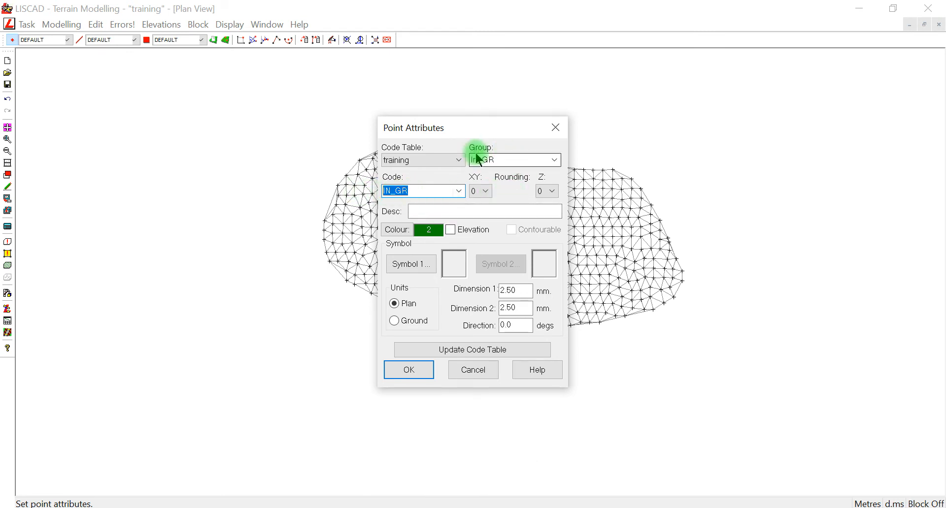
{"action": "double_click", "coordinate": [501, 160]}
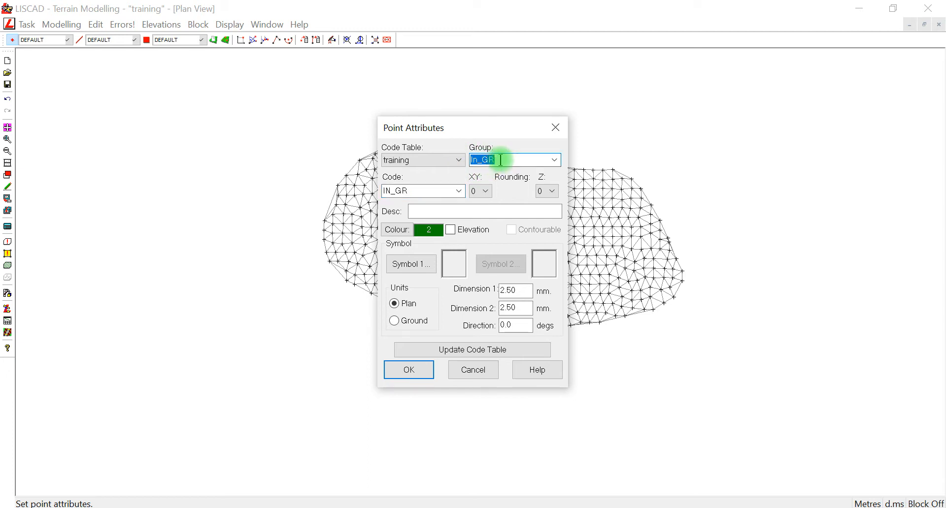
{"action": "left_click", "coordinate": [420, 191]}
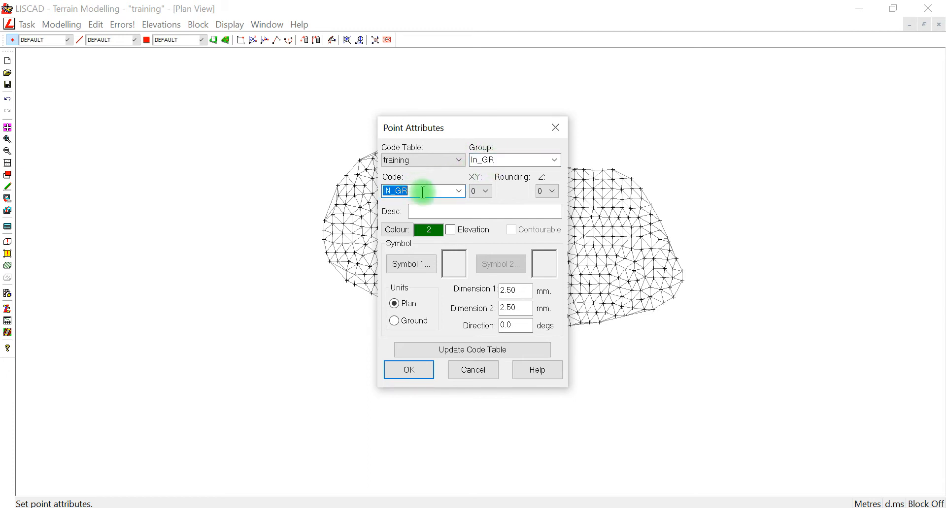
{"action": "left_click", "coordinate": [422, 193]}
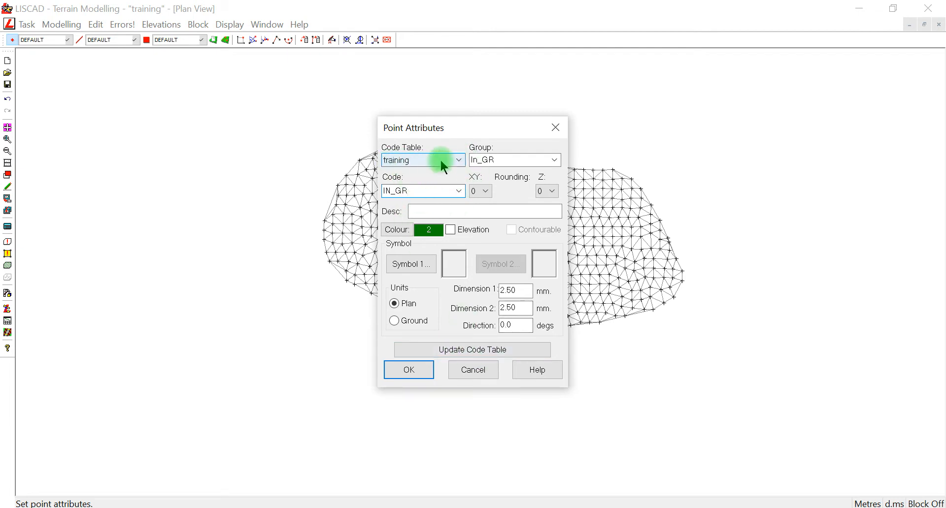
Update the code table with the IN_GR code, accept the point attributes and make IN_GR the current point code
{"action": "left_click", "coordinate": [463, 348]}
{"action": "left_click", "coordinate": [455, 291]}
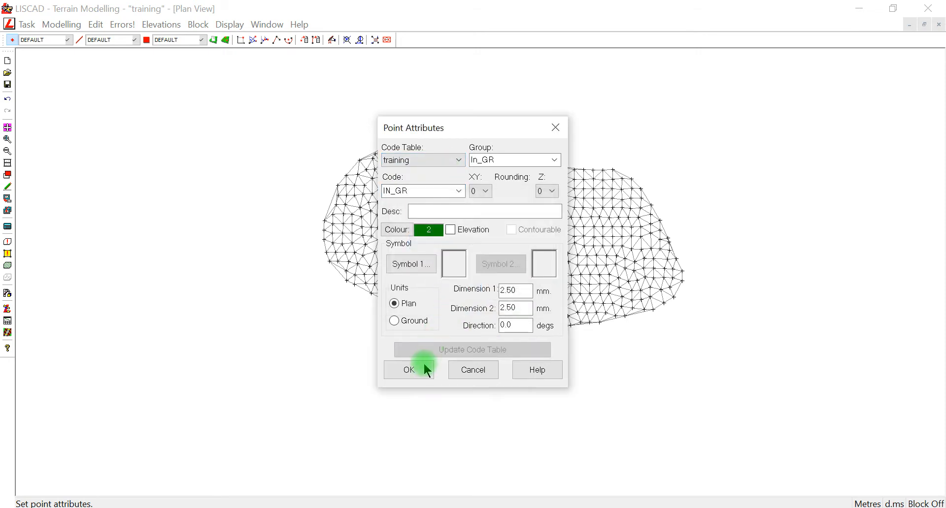
{"action": "left_click", "coordinate": [420, 365]}
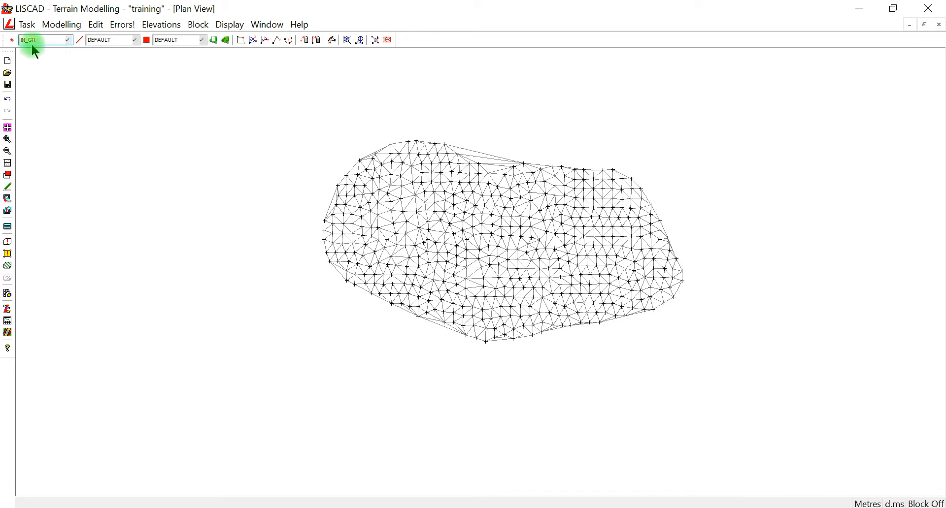
{"action": "left_click", "coordinate": [66, 41]}
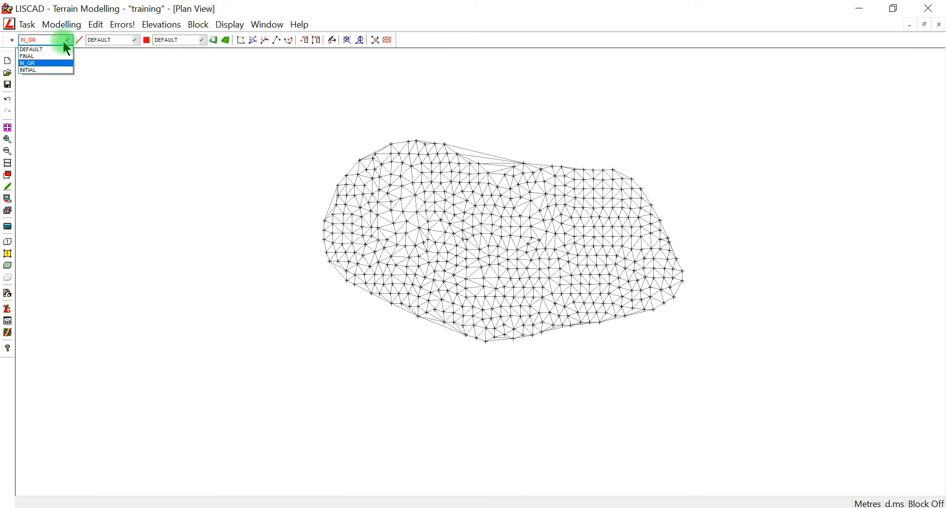
{"action": "left_click", "coordinate": [42, 63]}
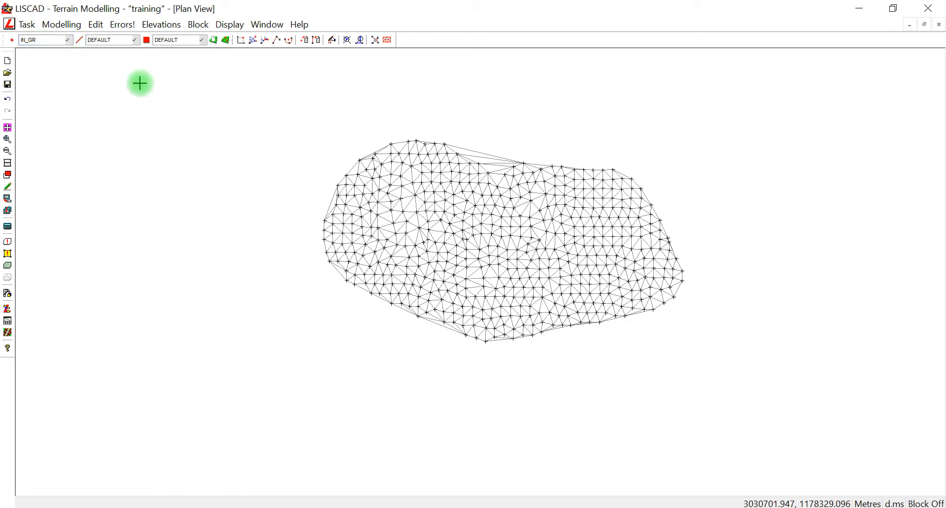
Switch to the Computations task and start creating points by the Plane Grid method
{"action": "left_click", "coordinate": [27, 24]}
{"action": "left_click", "coordinate": [81, 118]}
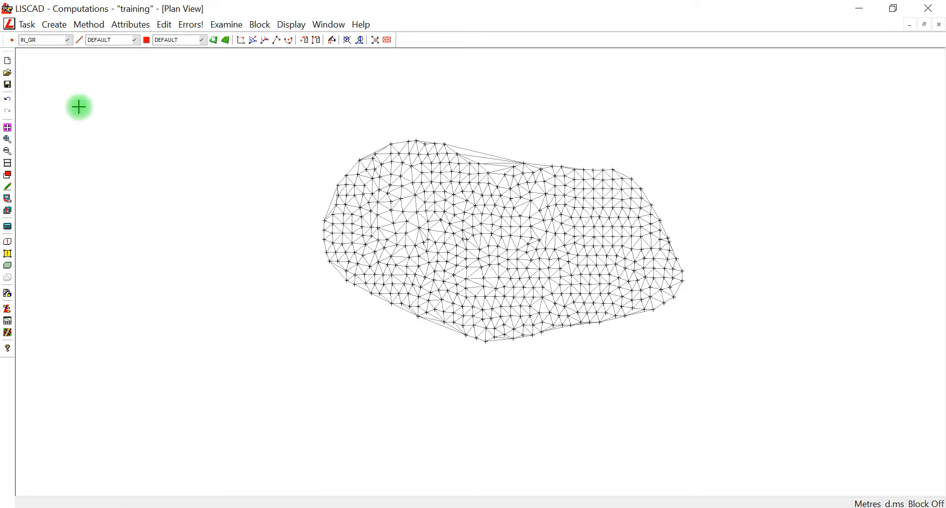
{"action": "left_click", "coordinate": [55, 24]}
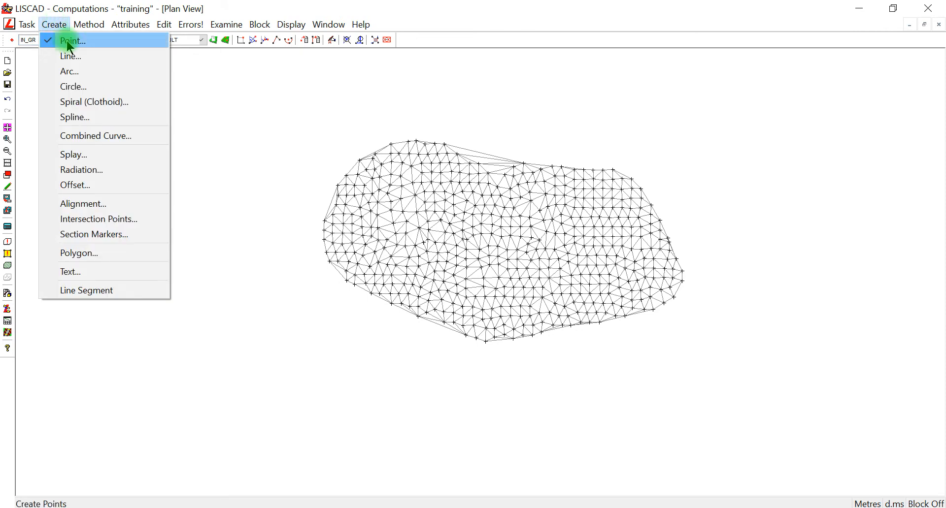
{"action": "left_click", "coordinate": [69, 41]}
{"action": "left_click", "coordinate": [88, 25]}
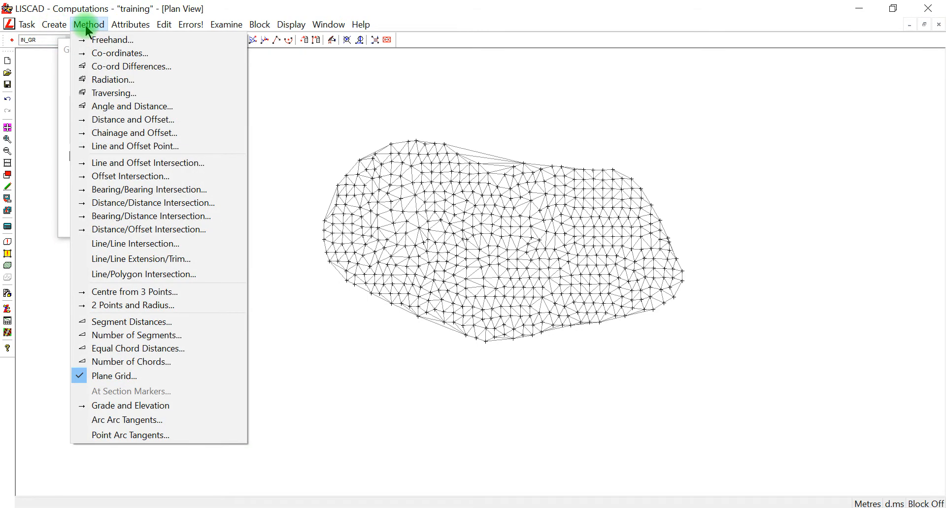
{"action": "left_click", "coordinate": [102, 376]}
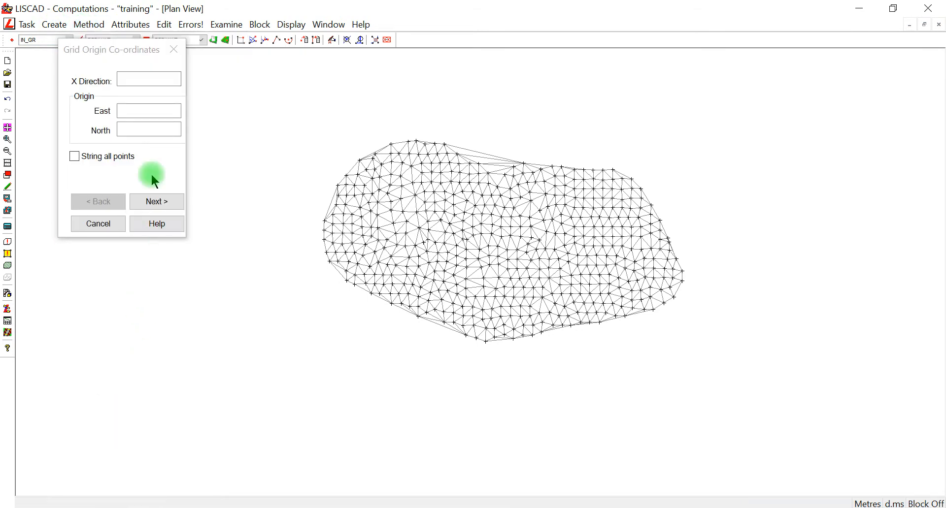
Set the grid's X direction to 90 and its origin to East 3030815, North 1178165
{"action": "left_click", "coordinate": [140, 79]}
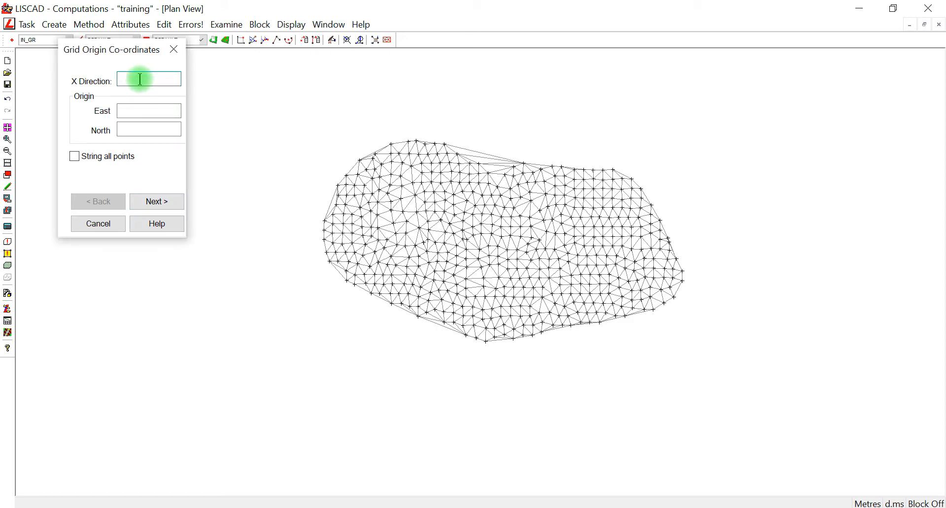
{"action": "type", "text": "90"}
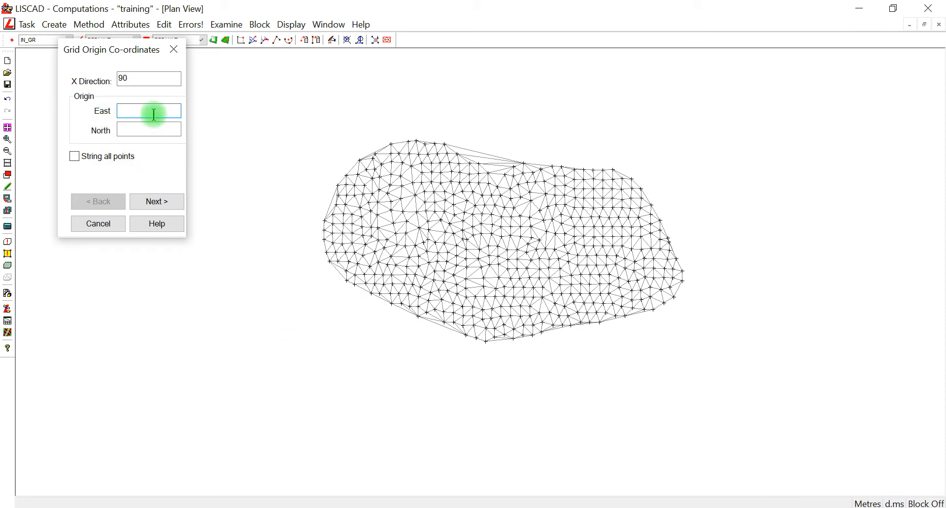
{"action": "type", "text": "3"}
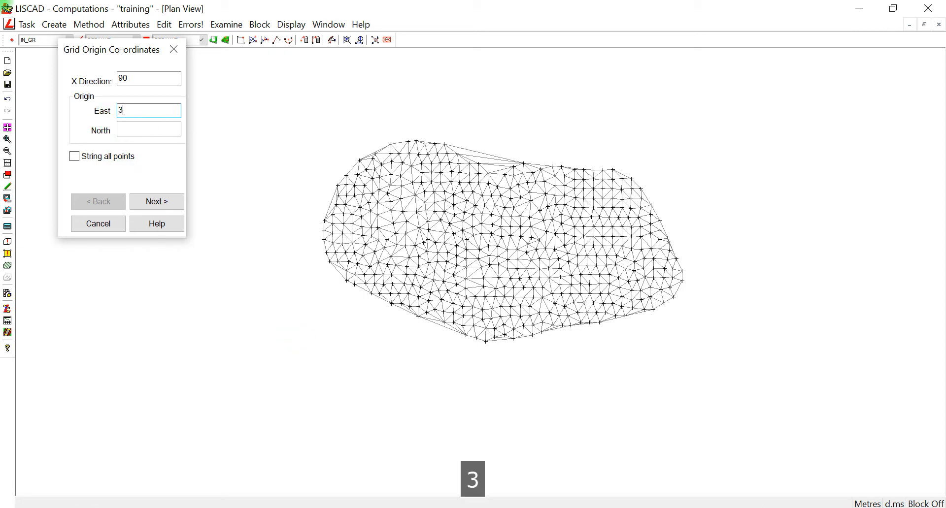
{"action": "type", "text": "030815"}
{"action": "left_click", "coordinate": [175, 130]}
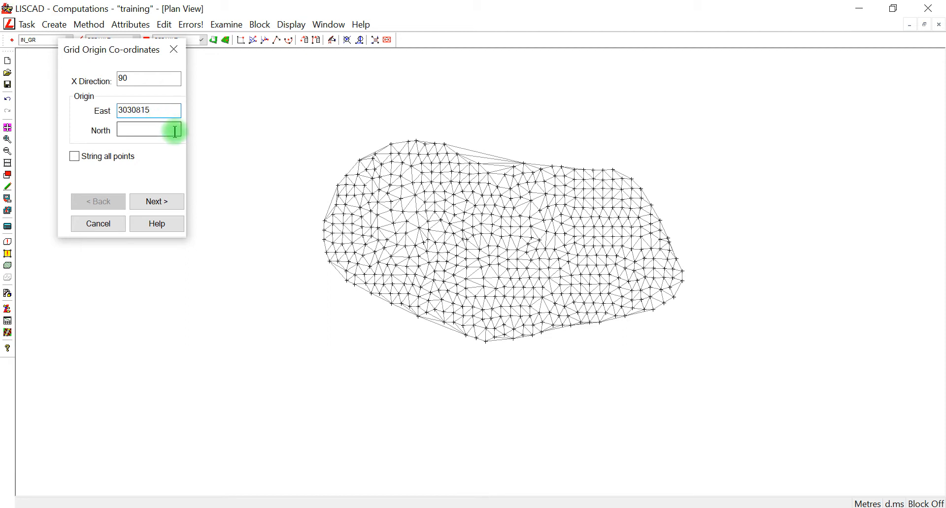
{"action": "type", "text": "1178165"}
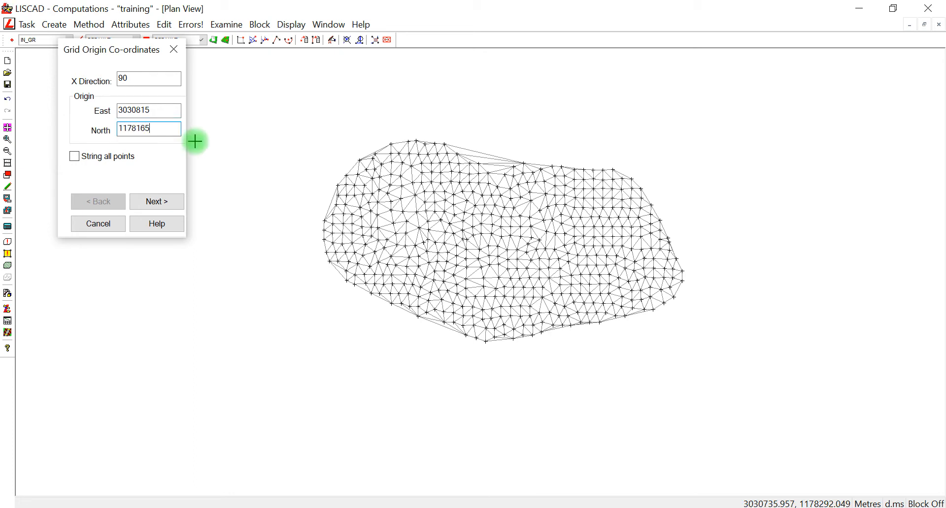
{"action": "left_click", "coordinate": [158, 202]}
Set the grid size from 0 to 225 in X and from 0 to 135 in Y
{"action": "left_click", "coordinate": [113, 97]}
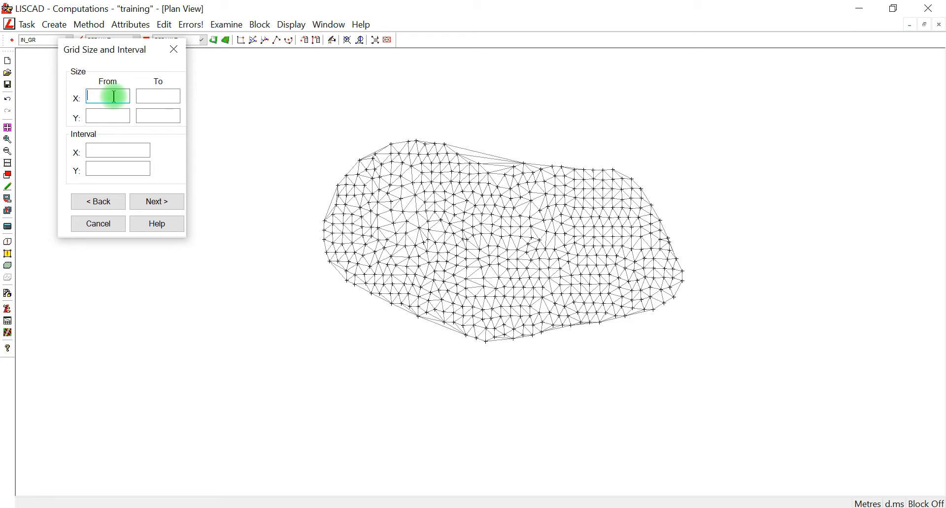
{"action": "type", "text": "0"}
{"action": "left_click", "coordinate": [158, 97]}
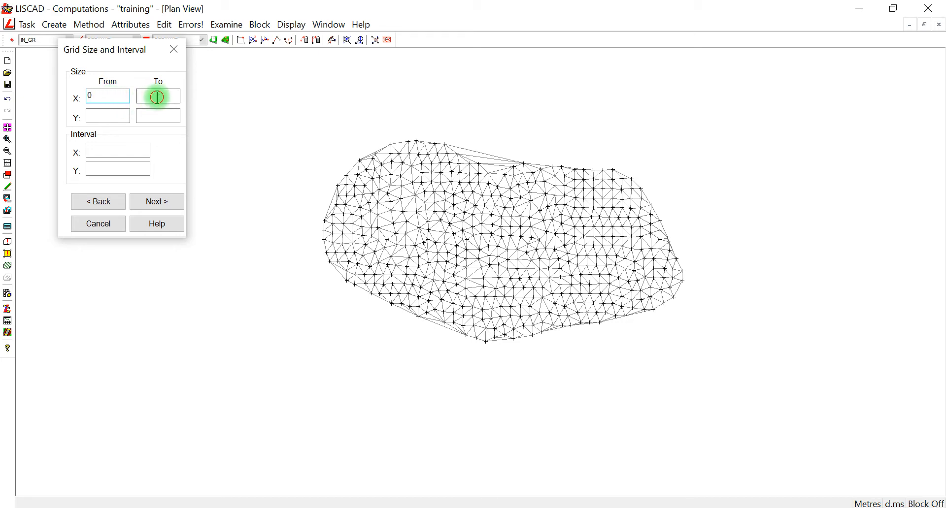
{"action": "type", "text": "225"}
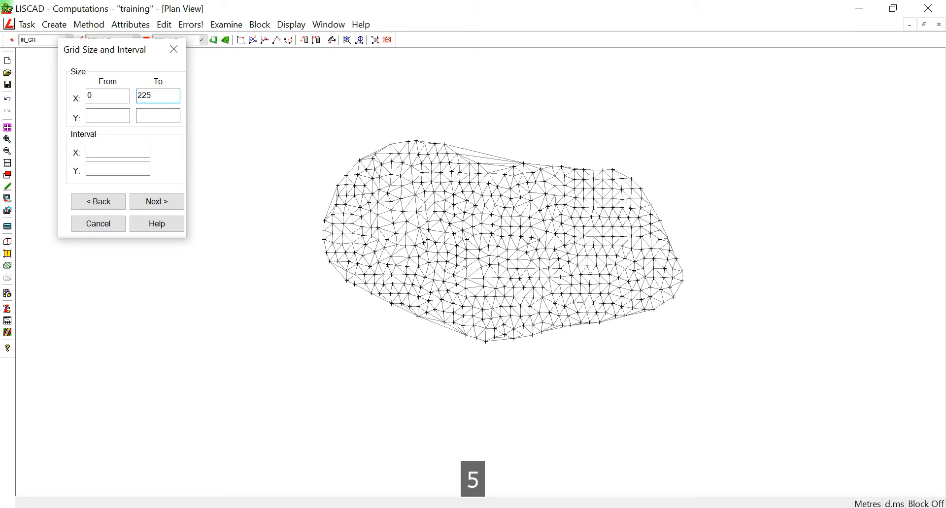
{"action": "left_click", "coordinate": [128, 118]}
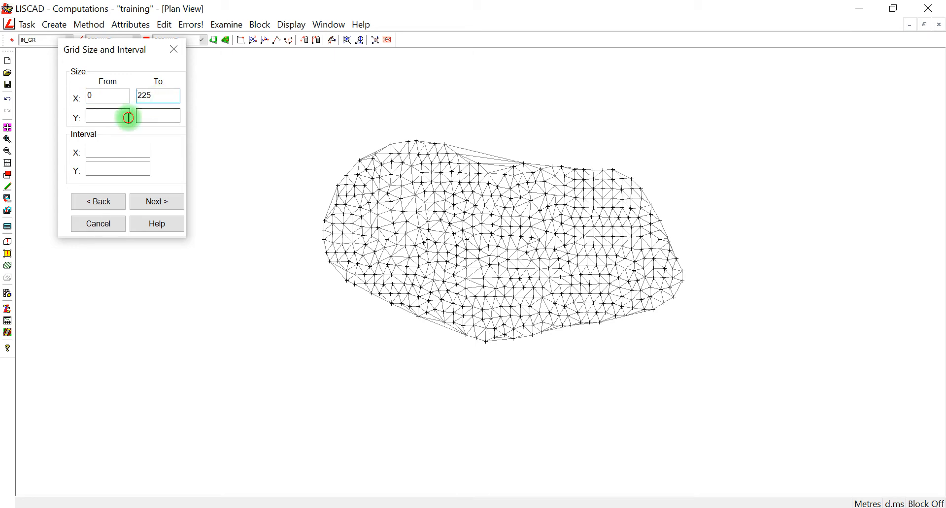
{"action": "type", "text": "0"}
{"action": "left_click", "coordinate": [158, 112]}
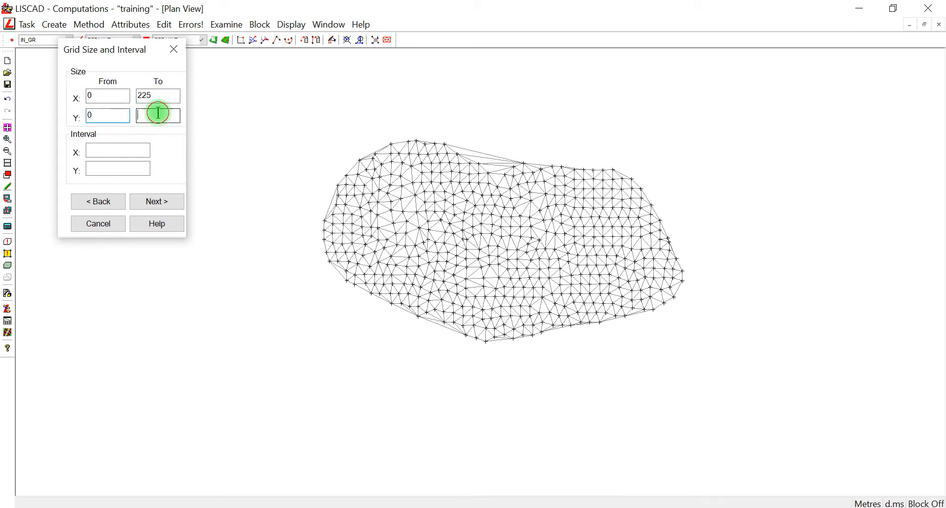
{"action": "type", "text": "1"}
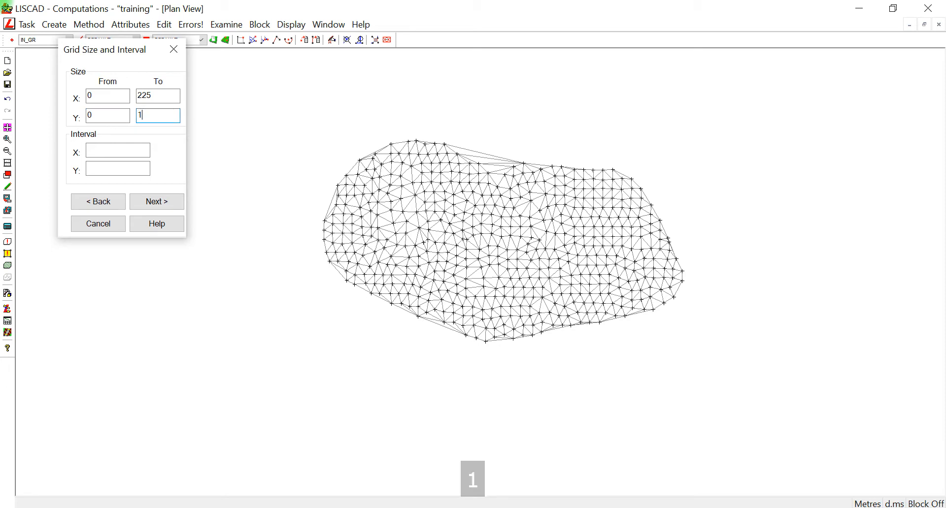
{"action": "type", "text": "35"}
Set the grid interval to 15 in X and Y and create the points with auto-numbered IDs and no elevation
{"action": "left_click", "coordinate": [142, 152]}
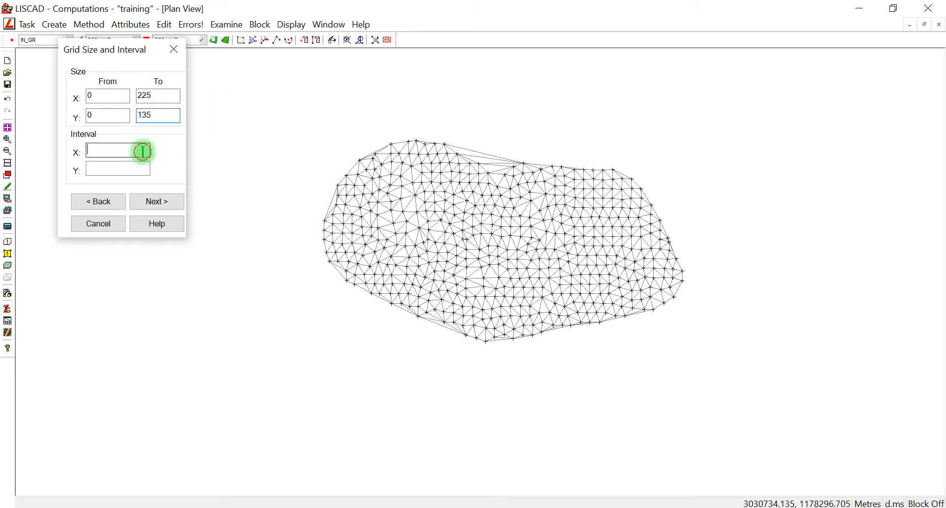
{"action": "type", "text": "1"}
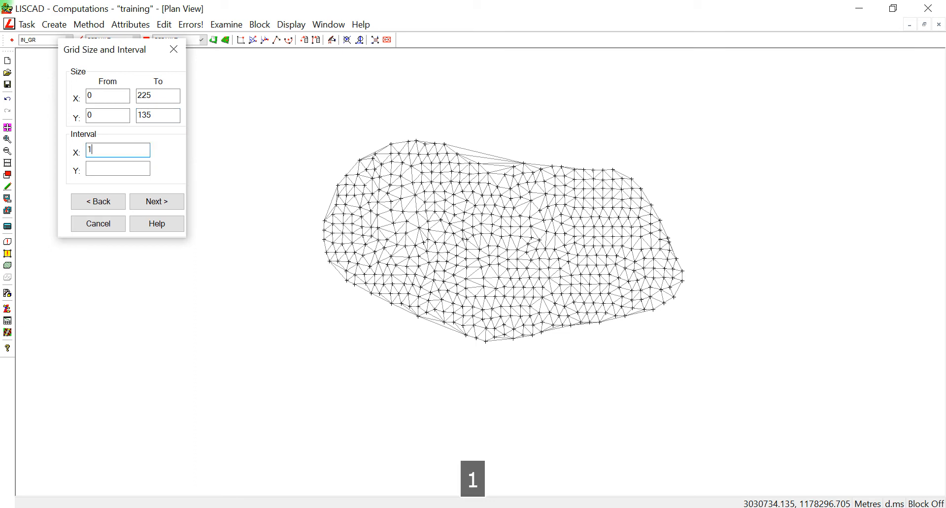
{"action": "type", "text": "515"}
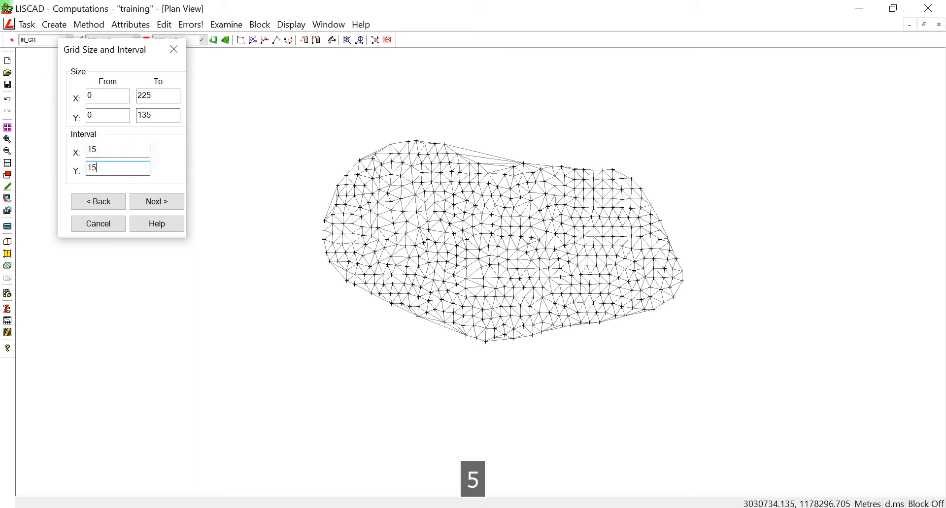
{"action": "left_click", "coordinate": [157, 203]}
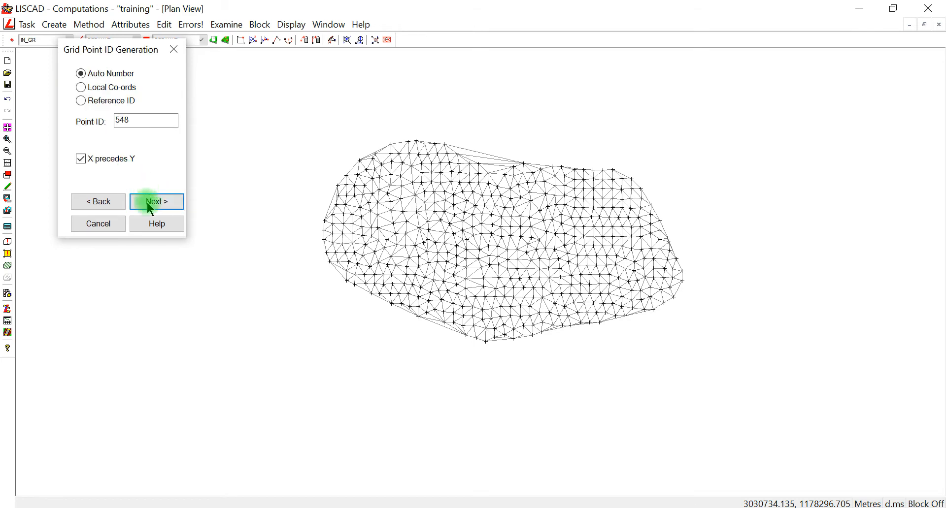
{"action": "left_click", "coordinate": [147, 201]}
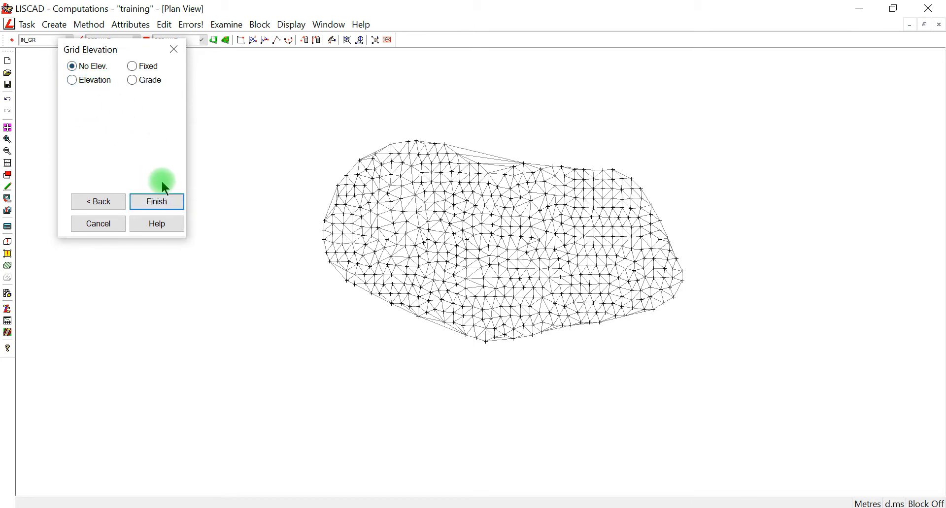
{"action": "left_click", "coordinate": [155, 202]}
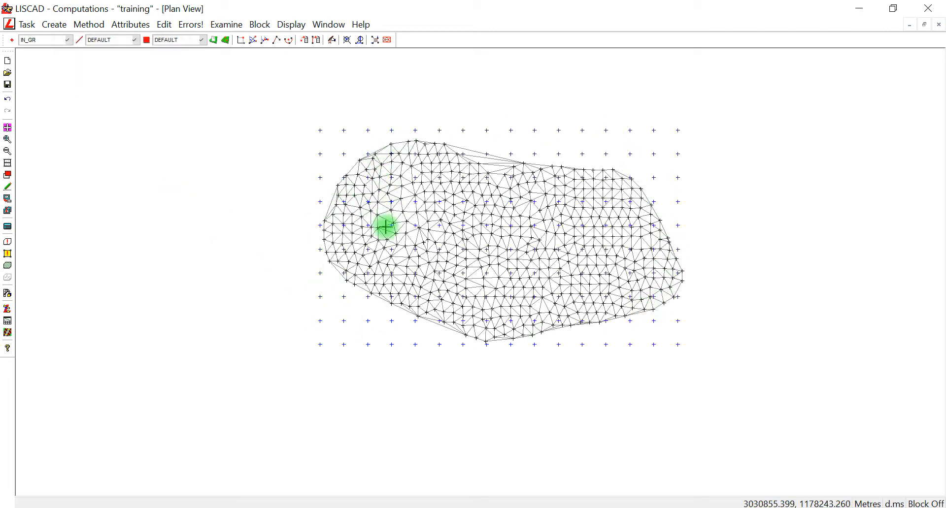
Examine how the new grid points cover the Initial terrain model in the plan view
{"action": "scroll", "coordinate": [369, 237], "scroll_direction": "up", "scroll_amount": 1}
{"action": "middle_click_drag", "start_coordinate": [397, 239], "coordinate": [382, 208]}
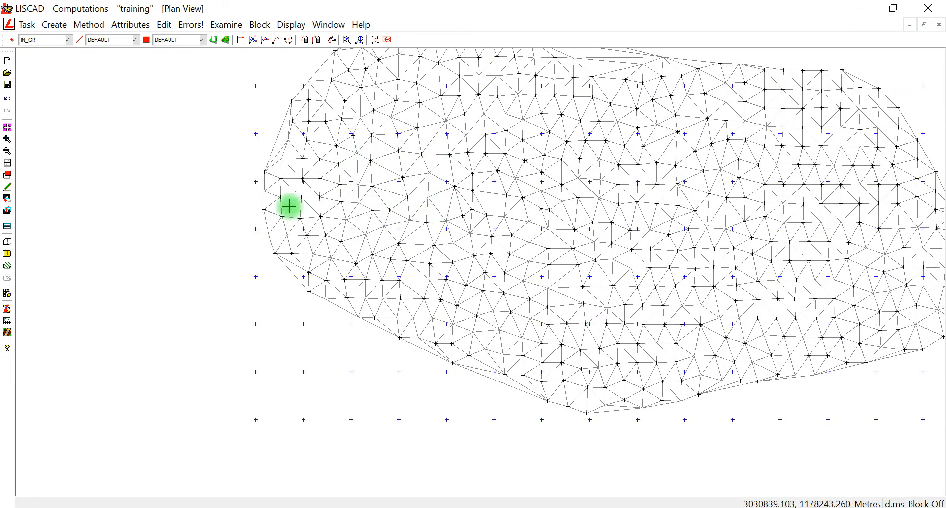
{"action": "middle_click_drag", "start_coordinate": [459, 234], "coordinate": [397, 207]}
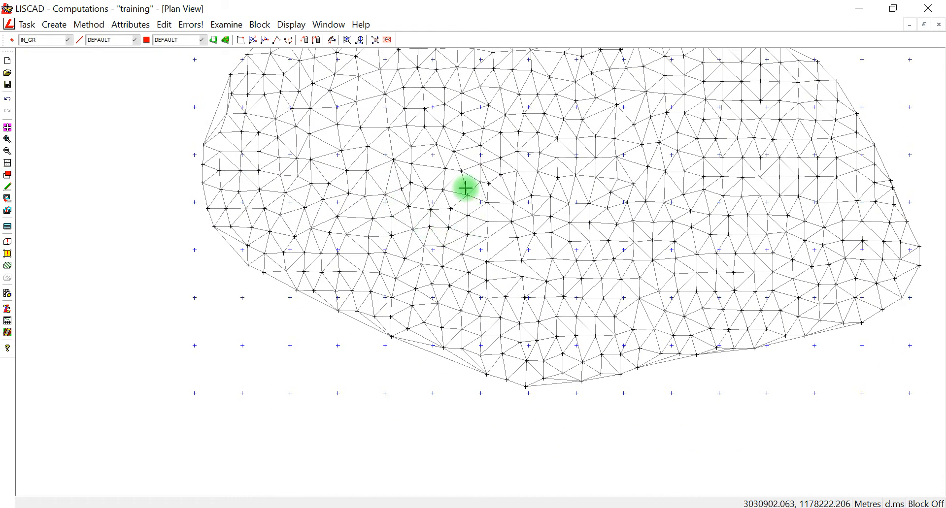
{"action": "scroll", "coordinate": [400, 256], "scroll_direction": "down", "scroll_amount": 2}
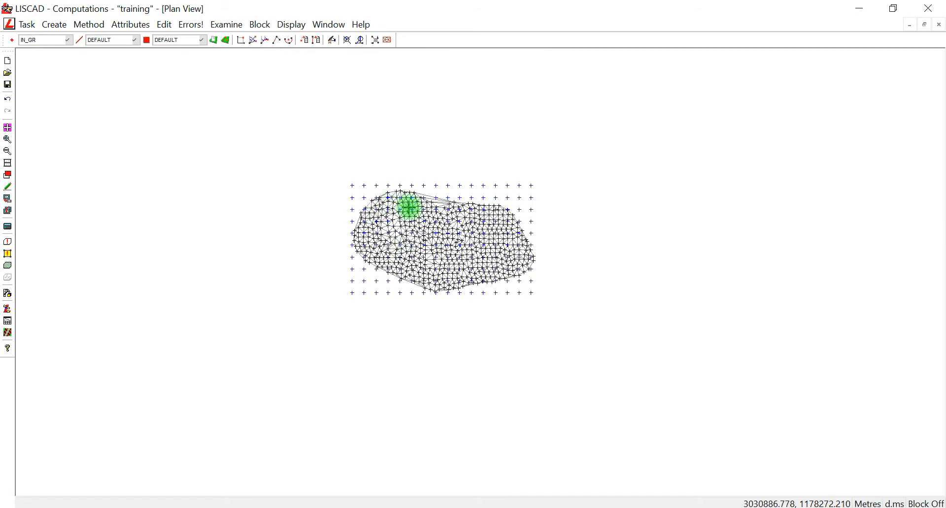
{"action": "scroll", "coordinate": [409, 208], "scroll_direction": "up", "scroll_amount": 2}
{"action": "scroll", "coordinate": [394, 177], "scroll_direction": "down", "scroll_amount": 1}
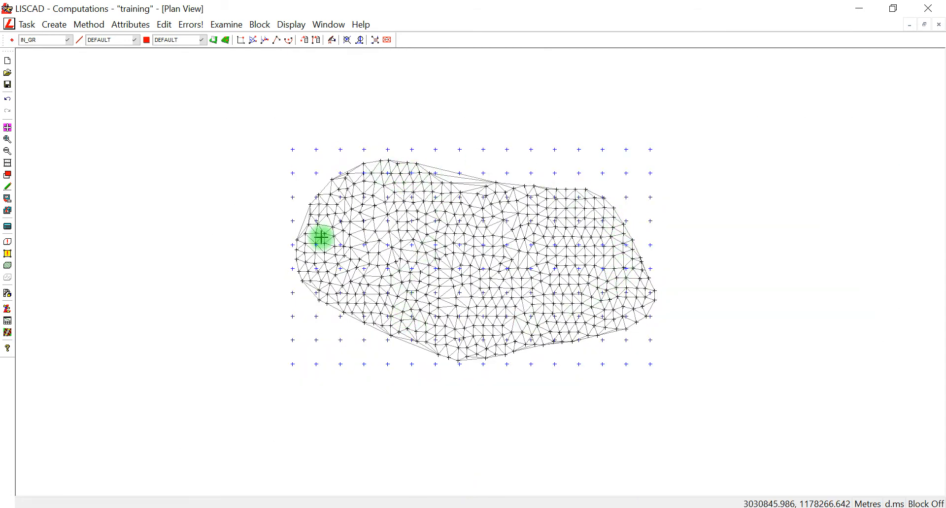
{"action": "middle_click_drag", "start_coordinate": [373, 273], "coordinate": [361, 258]}
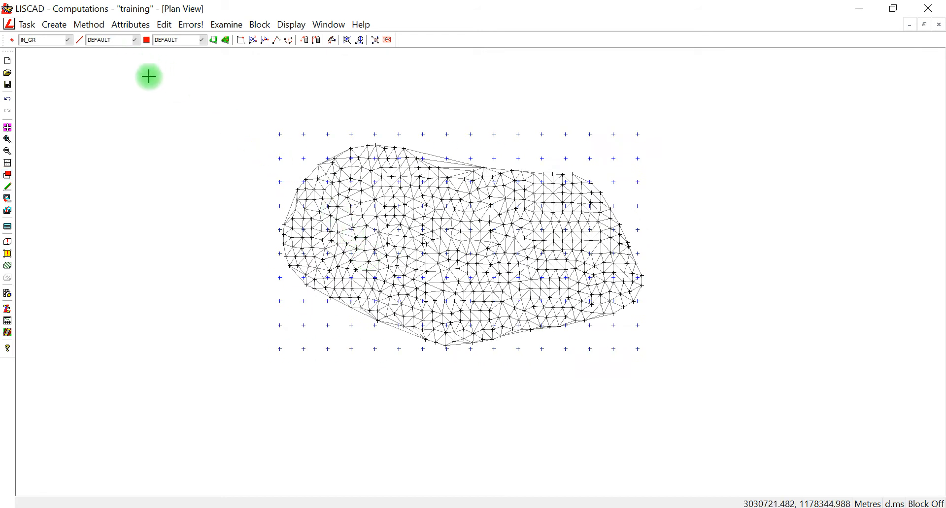
Switch to the Terrain Modelling task and make a block of all the data
{"action": "left_click", "coordinate": [27, 25]}
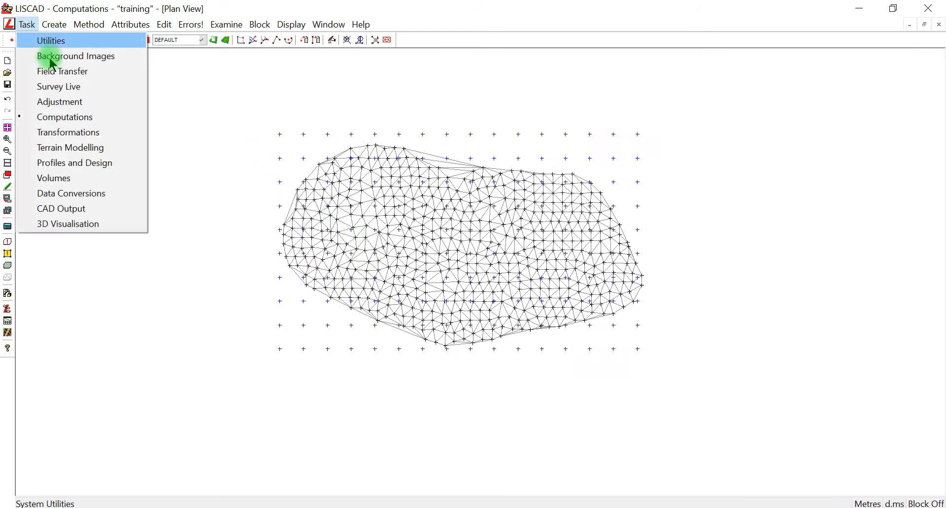
{"action": "left_click", "coordinate": [70, 148]}
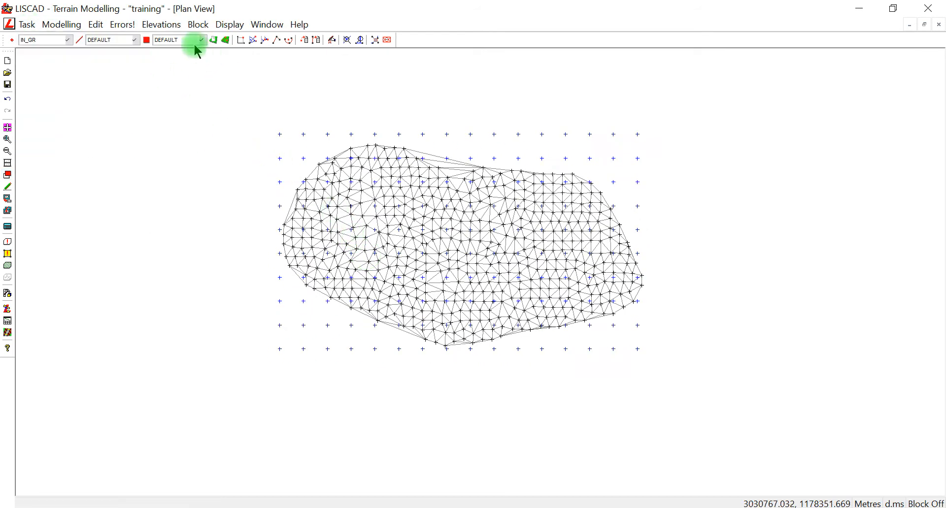
{"action": "left_click", "coordinate": [197, 29]}
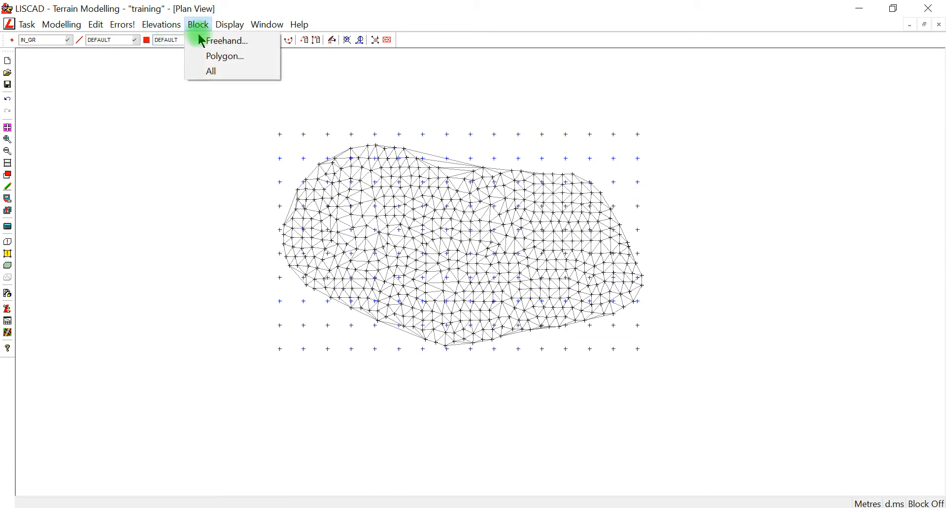
{"action": "left_click", "coordinate": [211, 71]}
Interpolate elevations from the Initial model for the noncontourable points without elevations in the block
{"action": "left_click", "coordinate": [166, 27]}
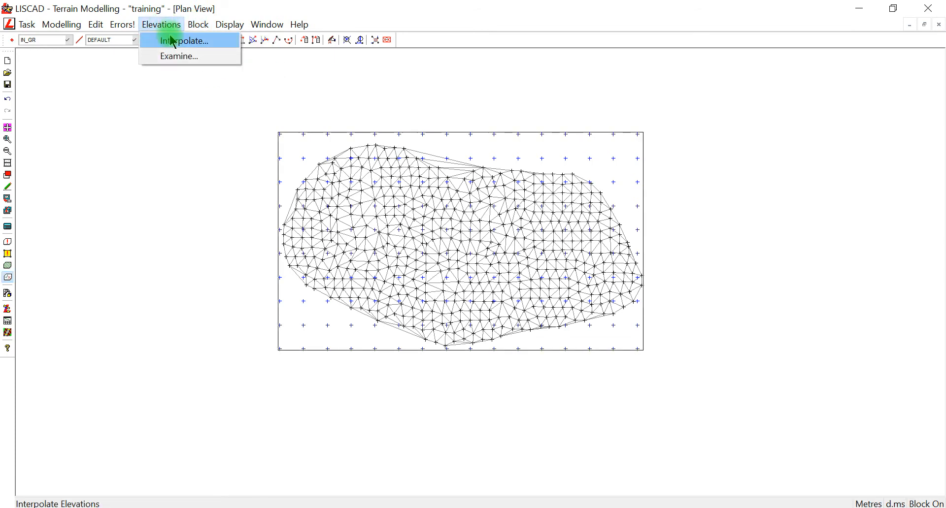
{"action": "left_click", "coordinate": [172, 39]}
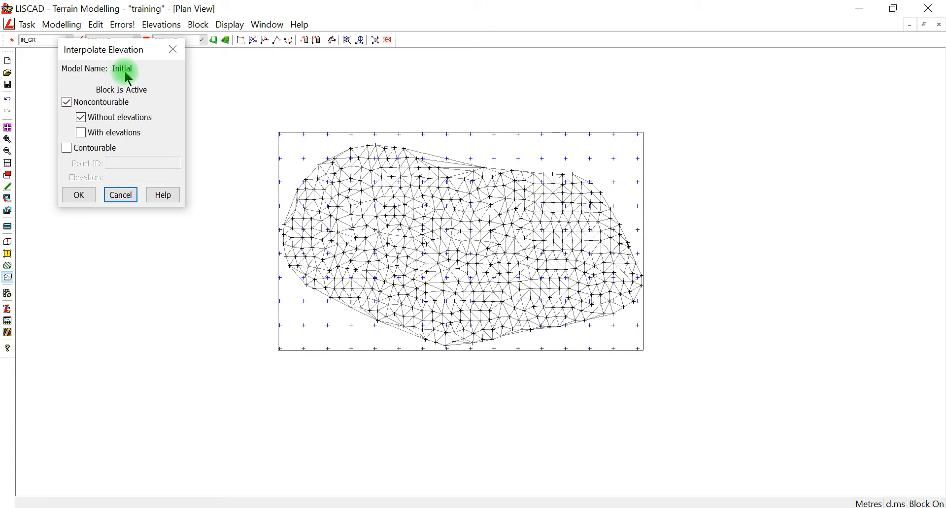
{"action": "left_click", "coordinate": [79, 195]}
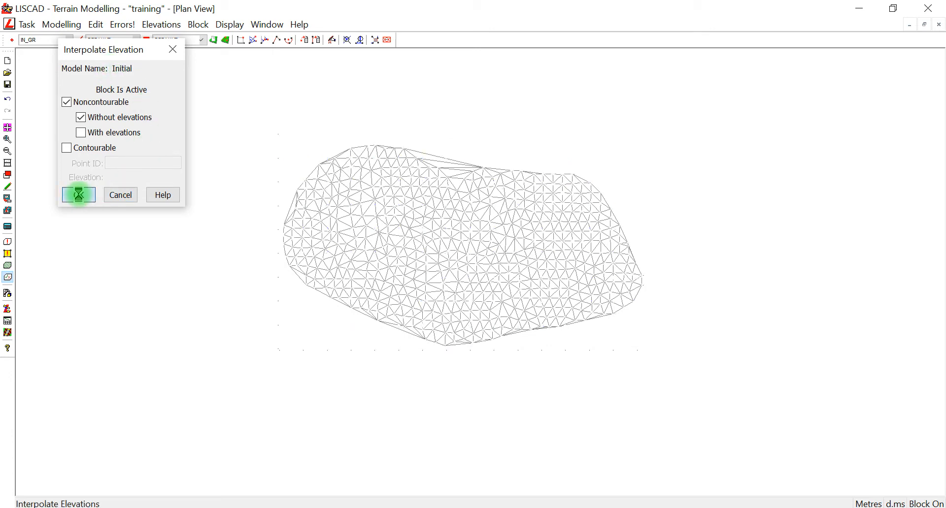
{"action": "left_click", "coordinate": [129, 197]}
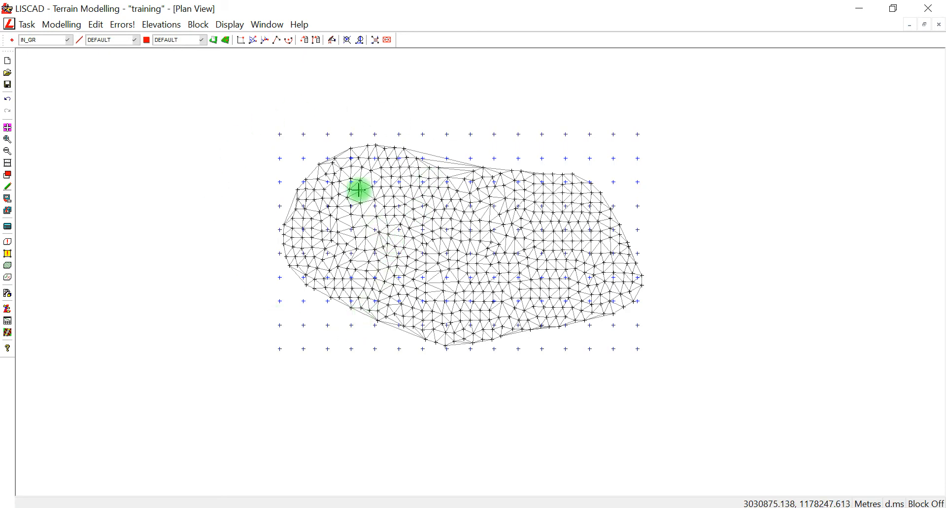
Hide the INITIAL group in the plan view, keeping the DEFAULT and IN_GR groups displayed
{"action": "right_click", "coordinate": [306, 129]}
{"action": "left_click", "coordinate": [341, 155]}
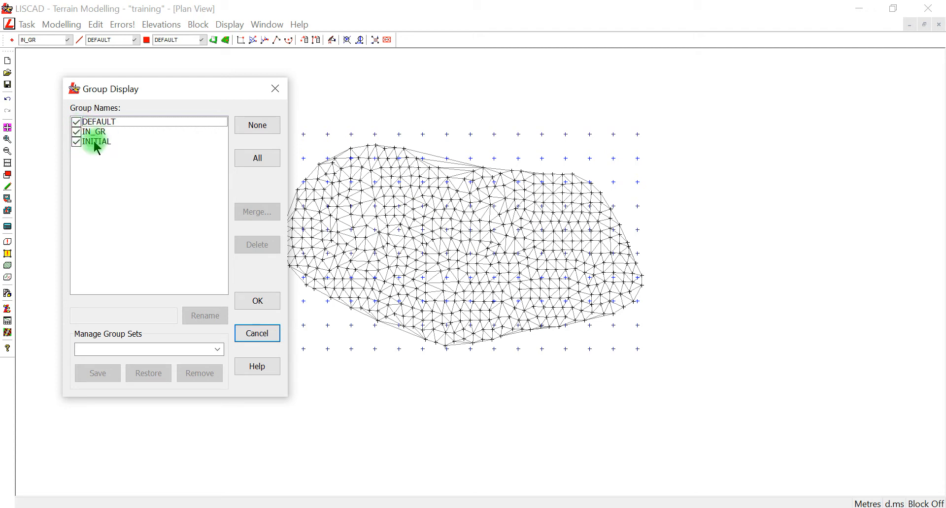
{"action": "left_click", "coordinate": [75, 143]}
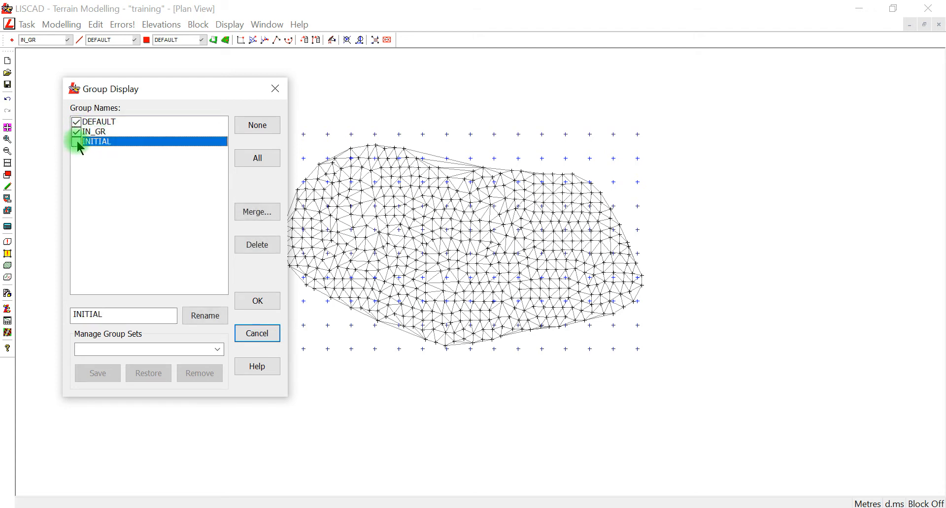
{"action": "left_click", "coordinate": [252, 301]}
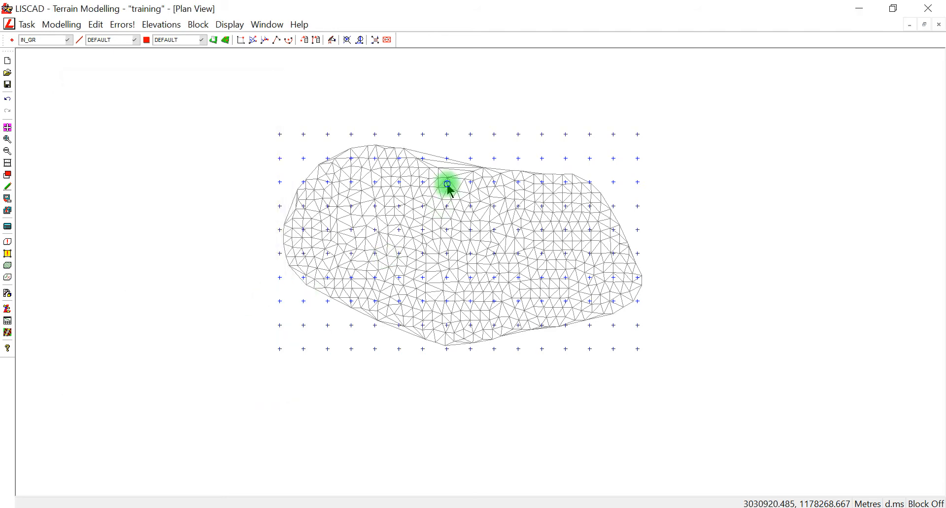
Turn off the Initial model's triangles, display the point elevations, and inspect the values interpolated on the grid points
{"action": "right_click", "coordinate": [449, 186]}
{"action": "left_click", "coordinate": [468, 193]}
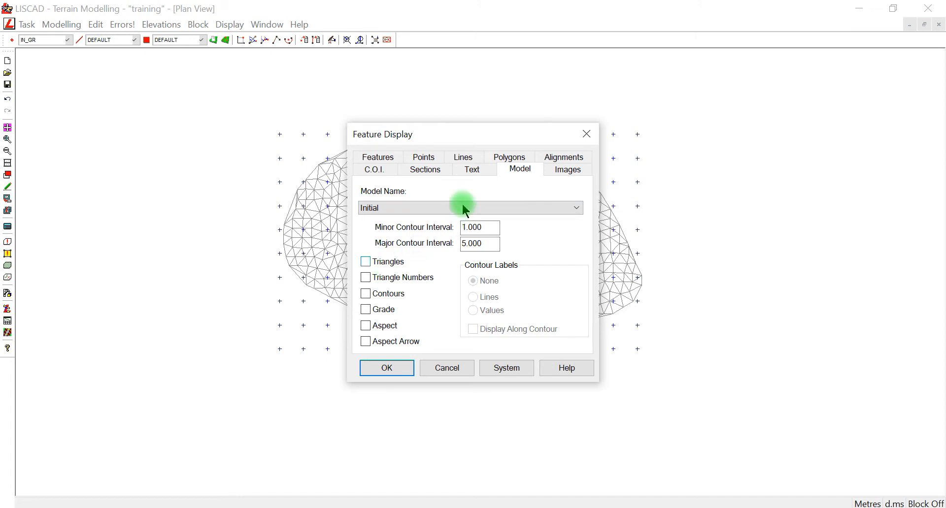
{"action": "left_click", "coordinate": [424, 156]}
{"action": "left_click", "coordinate": [496, 251]}
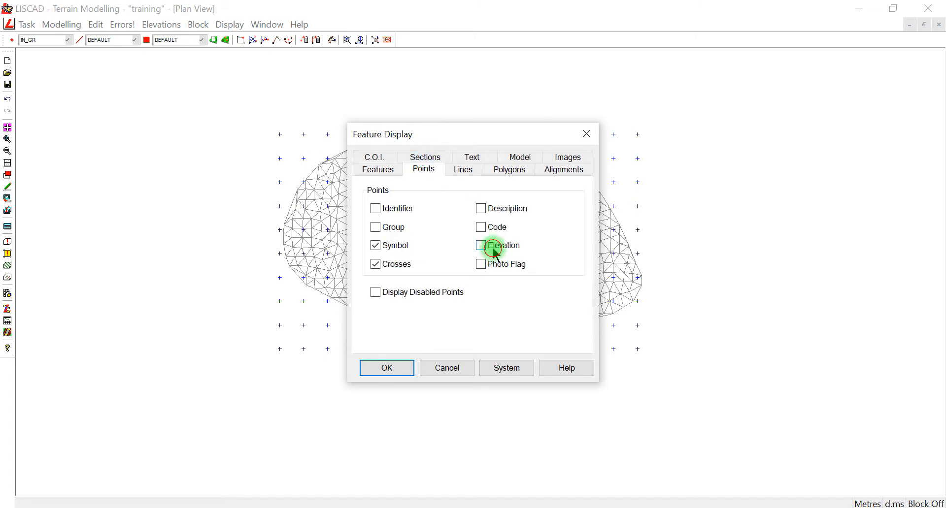
{"action": "left_click", "coordinate": [383, 369]}
{"action": "scroll", "coordinate": [384, 260], "scroll_direction": "up", "scroll_amount": 5}
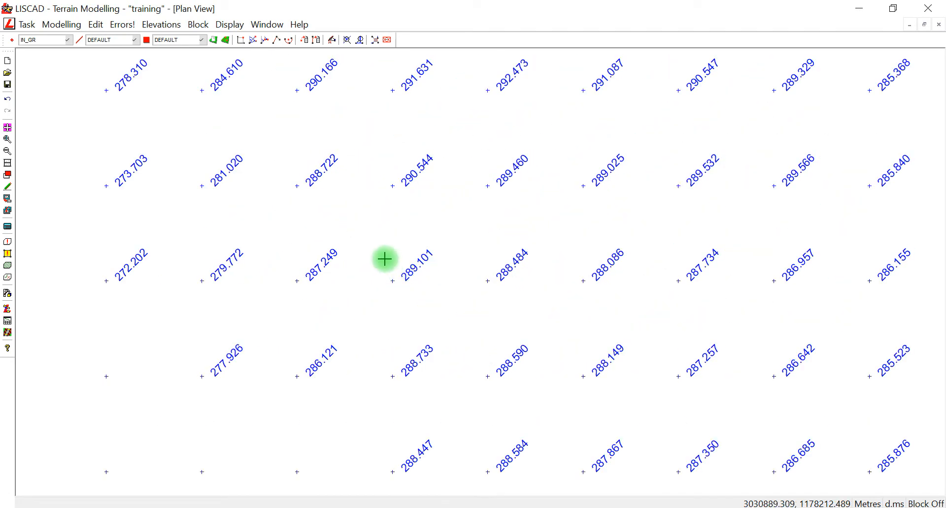
{"action": "scroll", "coordinate": [279, 295], "scroll_direction": "down", "scroll_amount": 2}
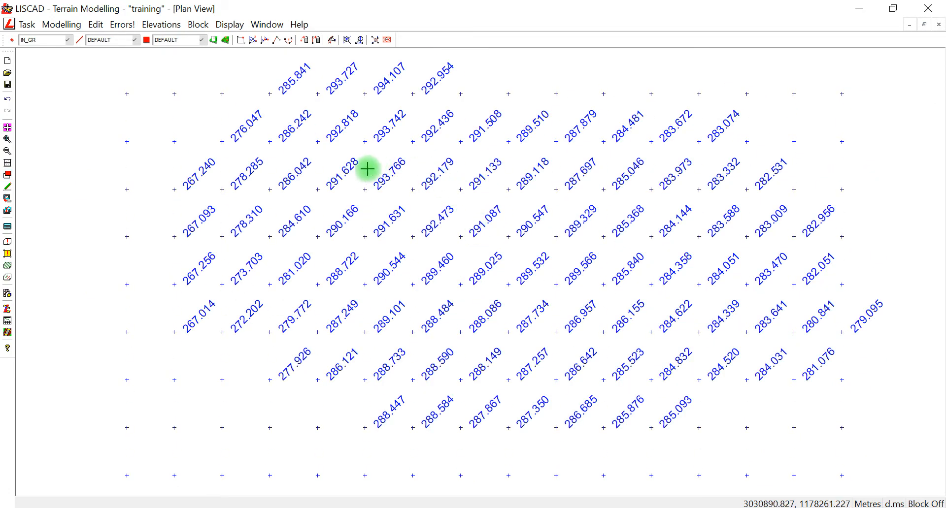
{"action": "middle_click_drag", "start_coordinate": [377, 263], "coordinate": [392, 244]}
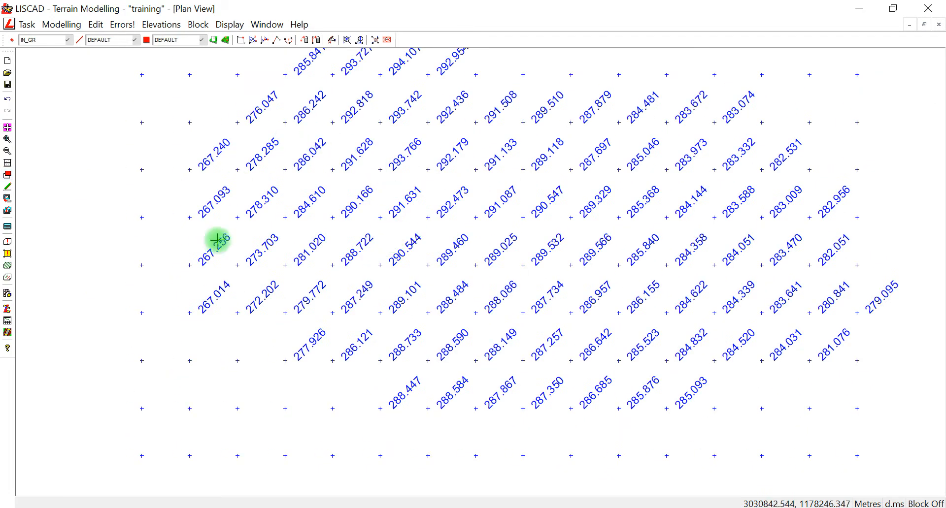
Display the INITIAL group again and compare its point elevations with those of the grid points
{"action": "right_click", "coordinate": [400, 196]}
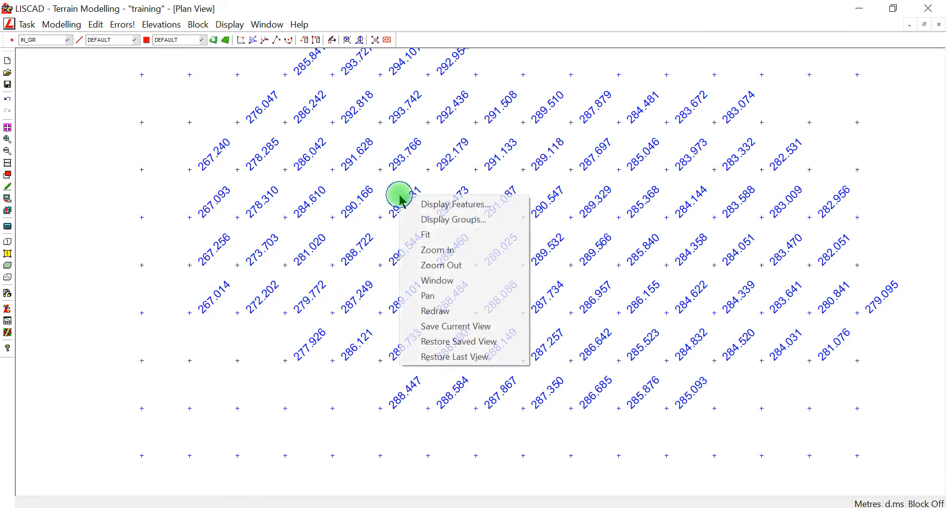
{"action": "left_click", "coordinate": [424, 220]}
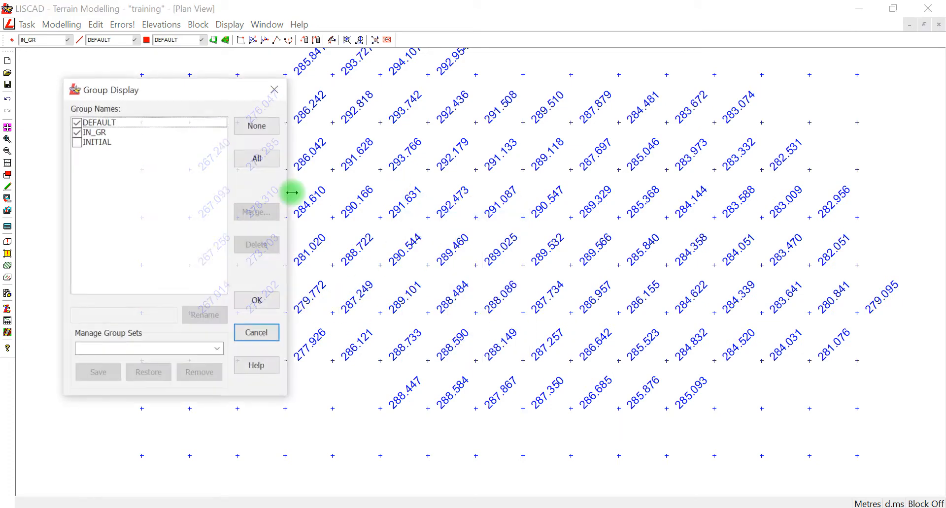
{"action": "left_click", "coordinate": [76, 142]}
{"action": "left_click", "coordinate": [262, 298]}
{"action": "scroll", "coordinate": [212, 253], "scroll_direction": "up", "scroll_amount": 1}
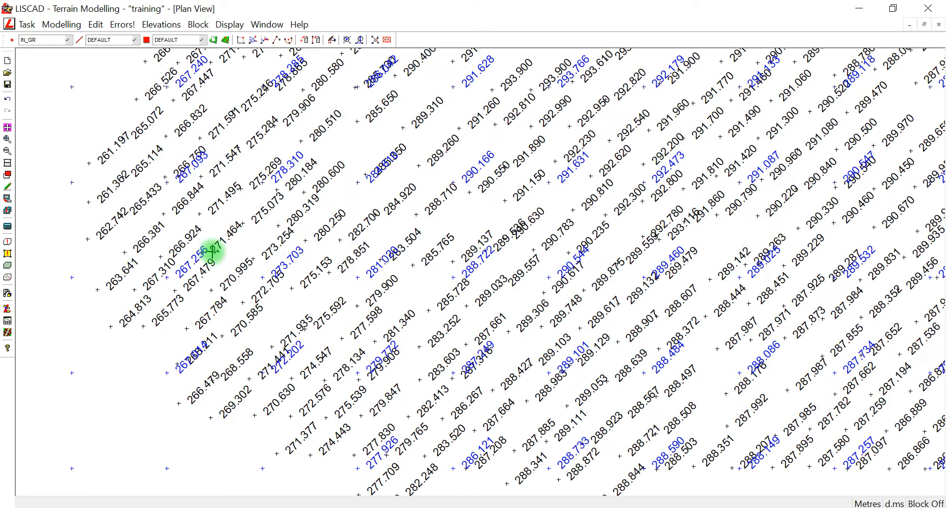
{"action": "middle_click_drag", "start_coordinate": [303, 238], "coordinate": [404, 268]}
{"action": "scroll", "coordinate": [359, 232], "scroll_direction": "down", "scroll_amount": 1}
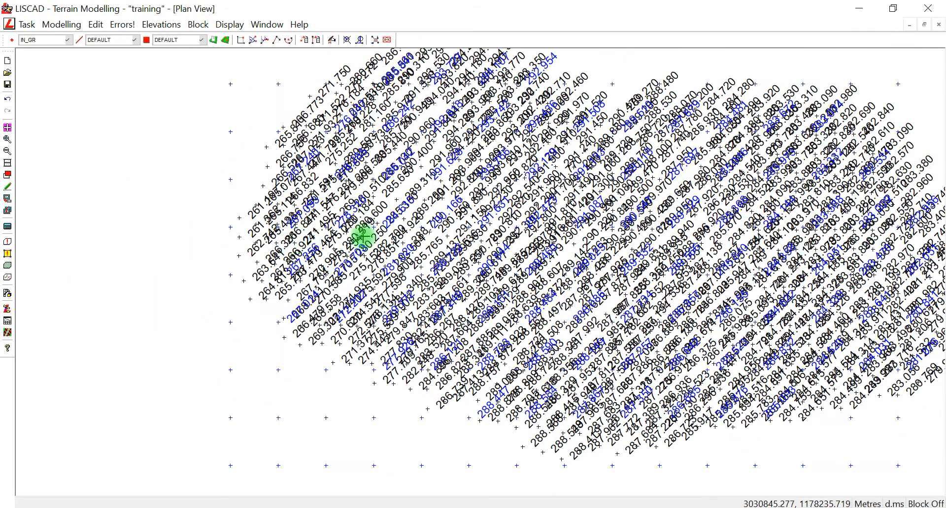
{"action": "middle_click_drag", "start_coordinate": [406, 225], "coordinate": [332, 235]}
Hide the IN_GR group, leaving the DEFAULT and INITIAL groups displayed across the whole survey area
{"action": "right_click", "coordinate": [397, 172]}
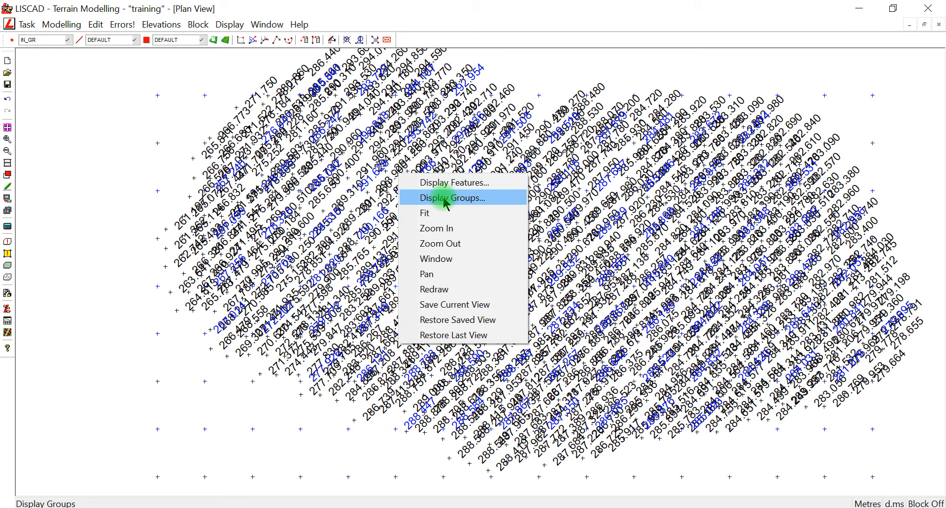
{"action": "left_click", "coordinate": [444, 199]}
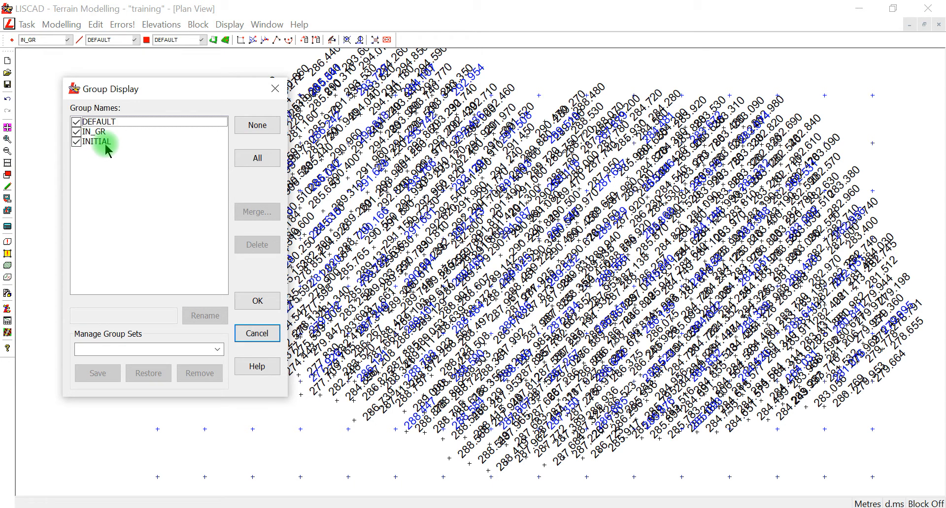
{"action": "left_click", "coordinate": [80, 132]}
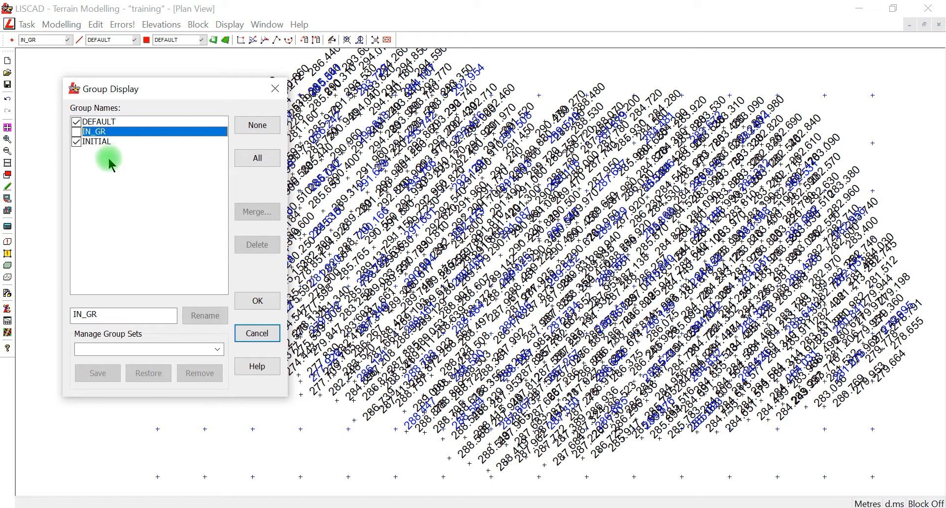
{"action": "left_click", "coordinate": [260, 302]}
{"action": "scroll", "coordinate": [349, 242], "scroll_direction": "down", "scroll_amount": 3}
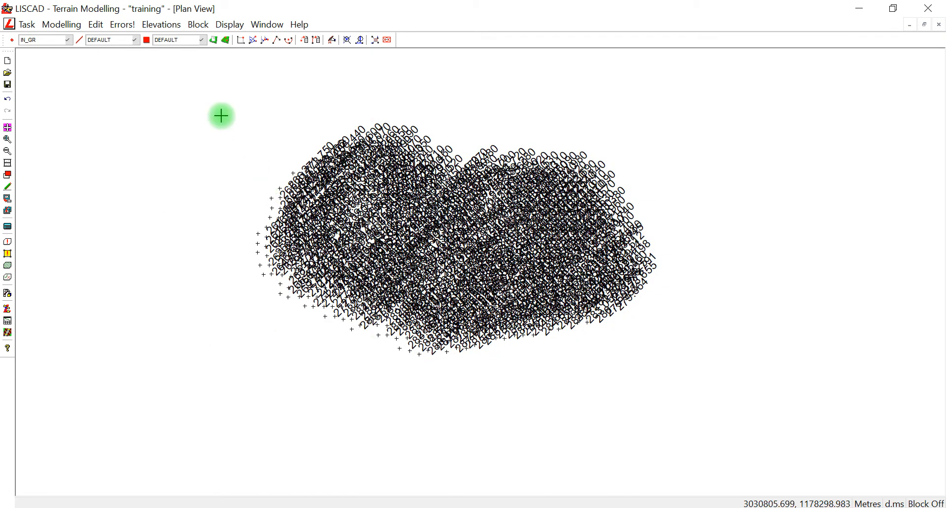
Make a block of all the displayed data and delete the initial survey points in it
{"action": "left_click", "coordinate": [198, 24]}
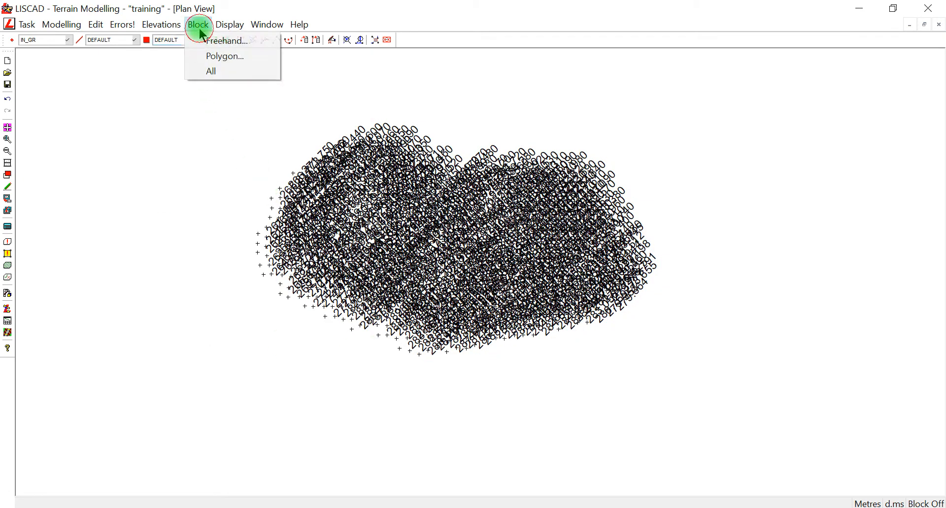
{"action": "left_click", "coordinate": [217, 71]}
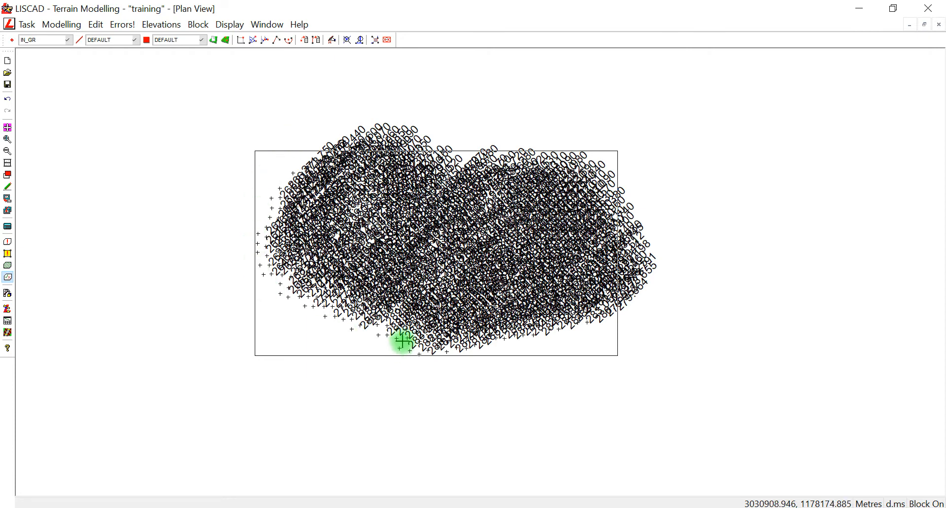
{"action": "left_click", "coordinate": [305, 41]}
{"action": "left_click", "coordinate": [92, 130]}
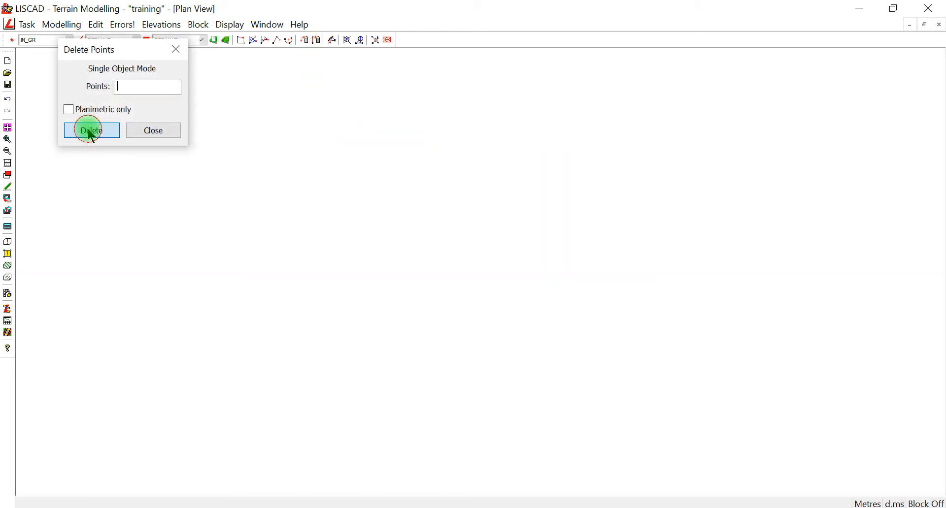
{"action": "left_click", "coordinate": [131, 131]}
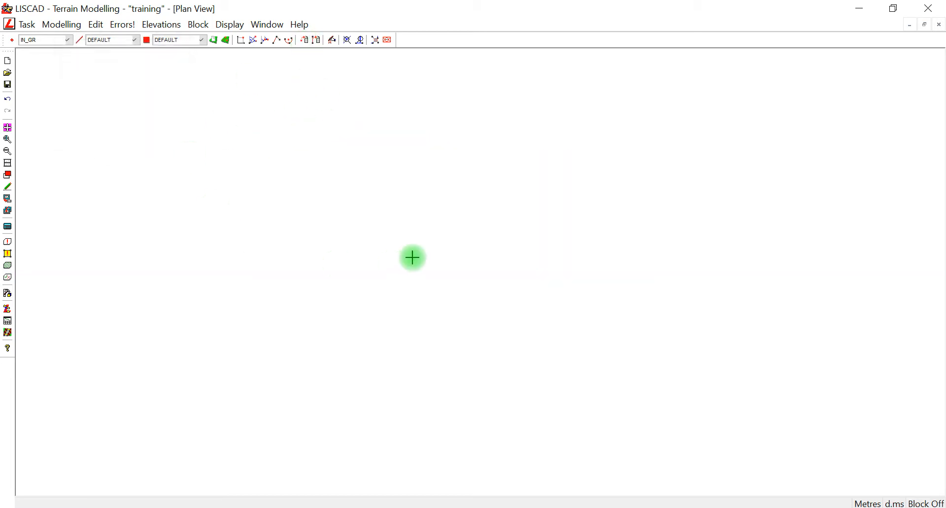
Check which point groups are switched on for display
{"action": "right_click", "coordinate": [414, 145]}
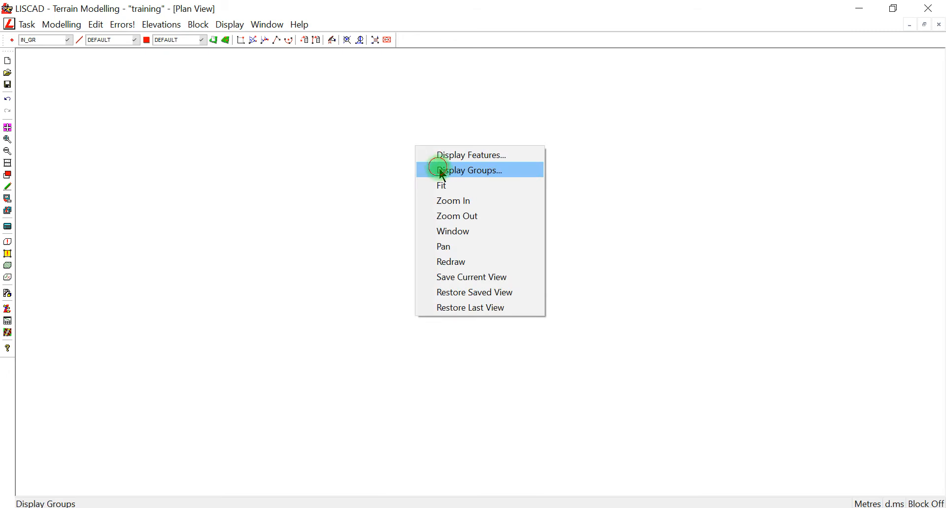
{"action": "left_click", "coordinate": [442, 171]}
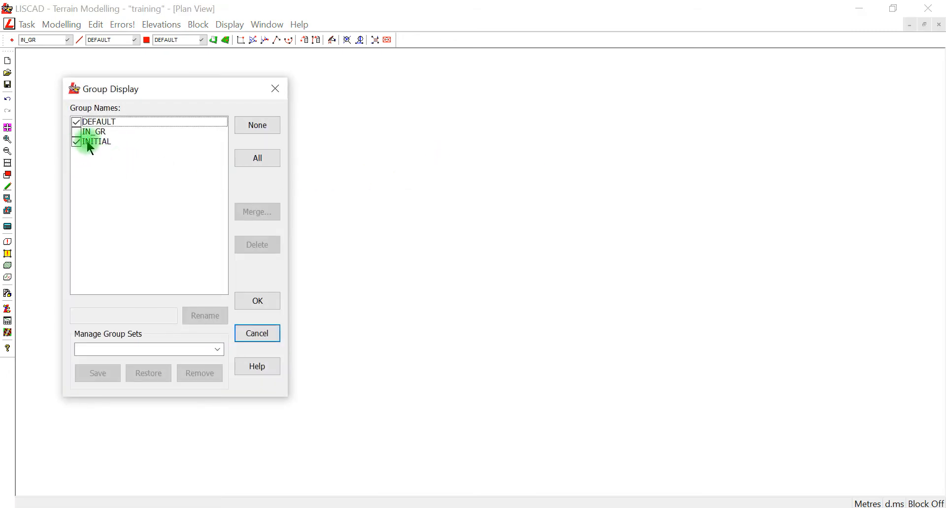
{"action": "left_click", "coordinate": [258, 303]}
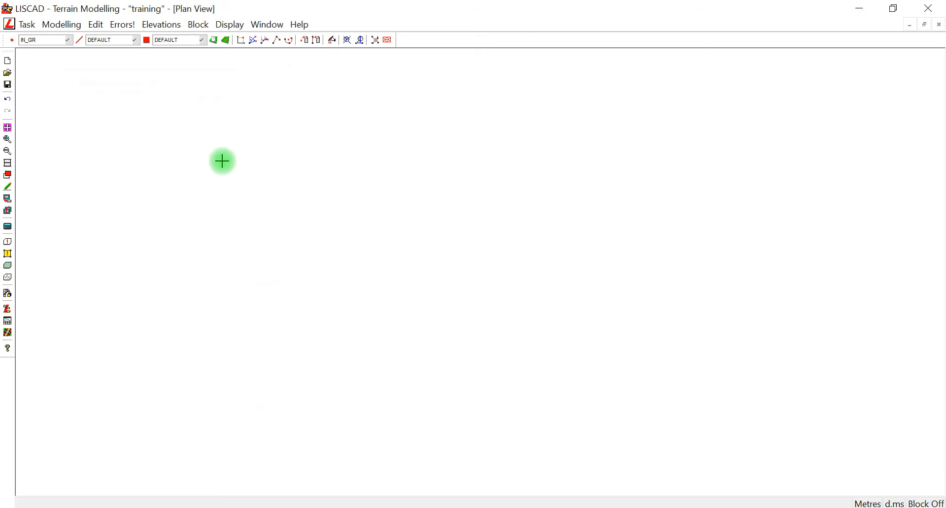
Delete the Initial terrain model in the Terrain Modelling task
{"action": "left_click", "coordinate": [27, 24]}
{"action": "left_click", "coordinate": [79, 147]}
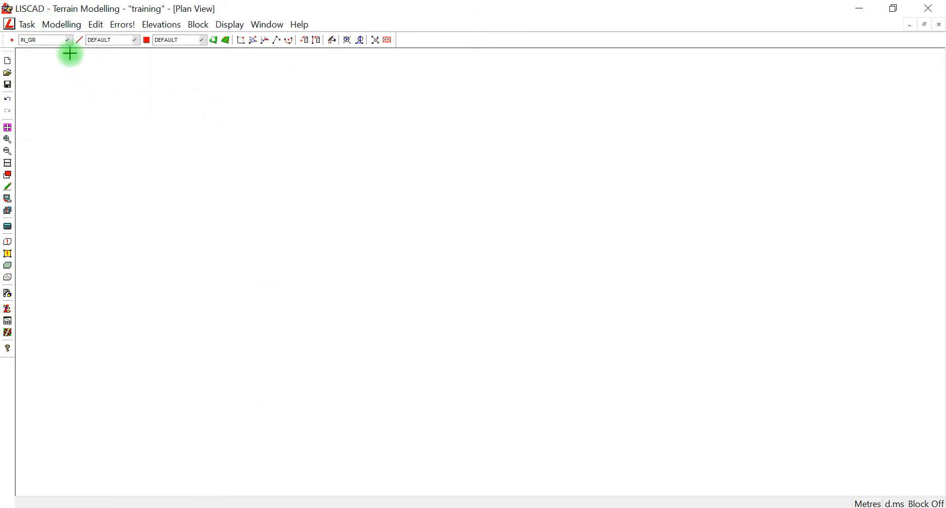
{"action": "left_click", "coordinate": [94, 26]}
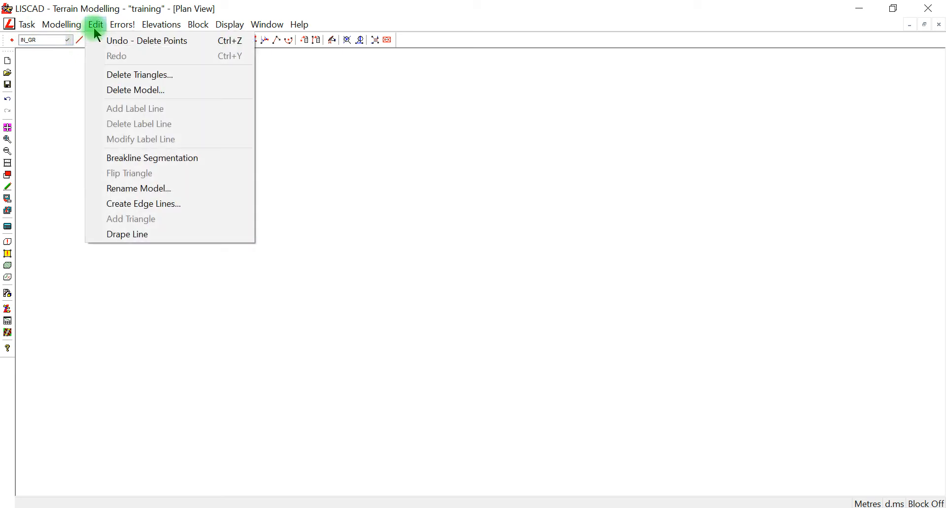
{"action": "left_click", "coordinate": [140, 92]}
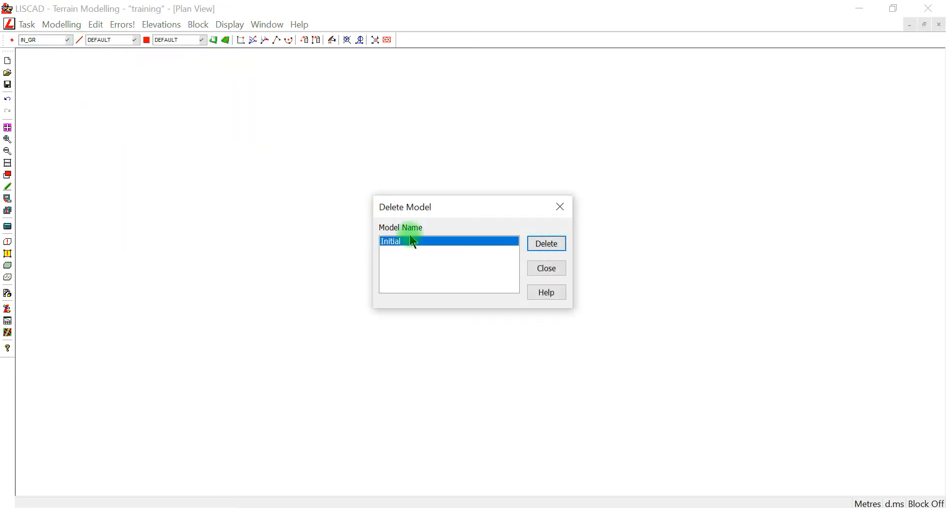
{"action": "left_click", "coordinate": [539, 245]}
{"action": "left_click", "coordinate": [481, 291]}
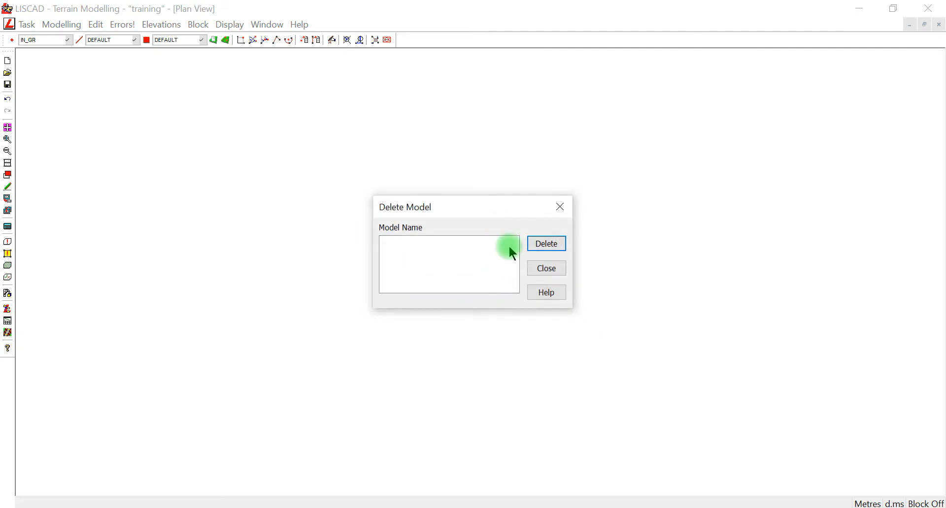
{"action": "left_click", "coordinate": [546, 269]}
Display the IN_GR grid points again, with all three groups switched on
{"action": "right_click", "coordinate": [337, 138]}
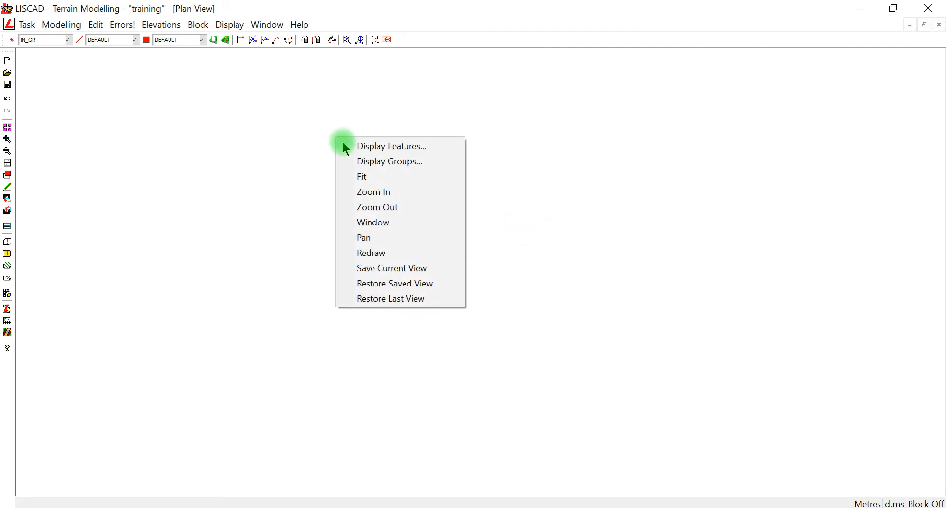
{"action": "left_click", "coordinate": [362, 162]}
{"action": "left_click", "coordinate": [90, 131]}
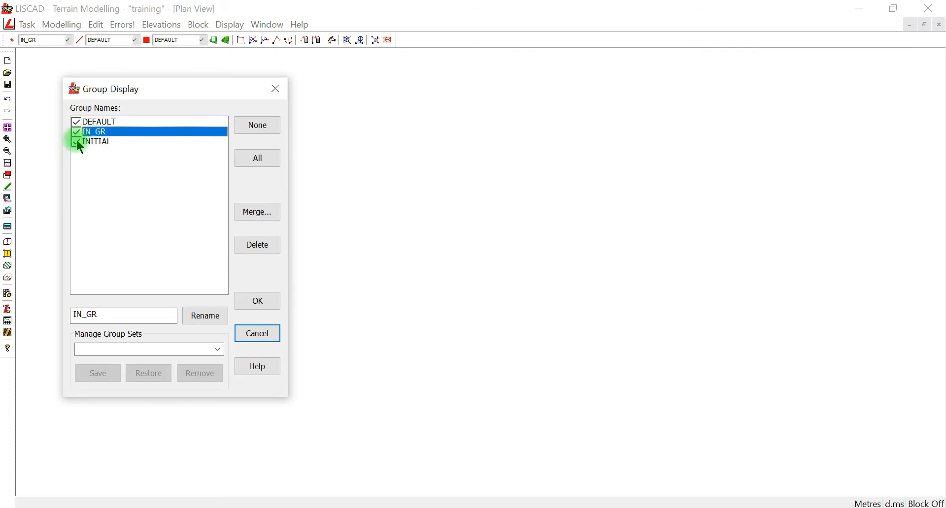
{"action": "left_click", "coordinate": [77, 142]}
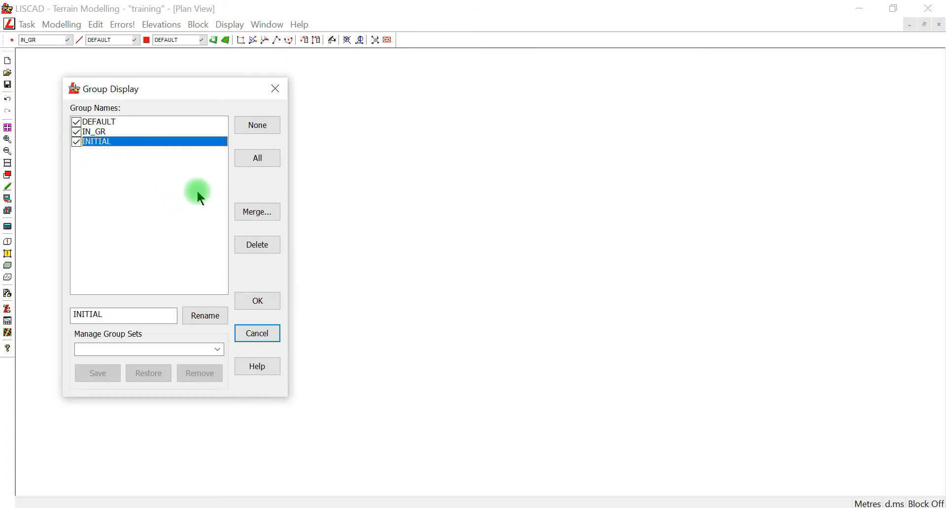
{"action": "left_click", "coordinate": [256, 299]}
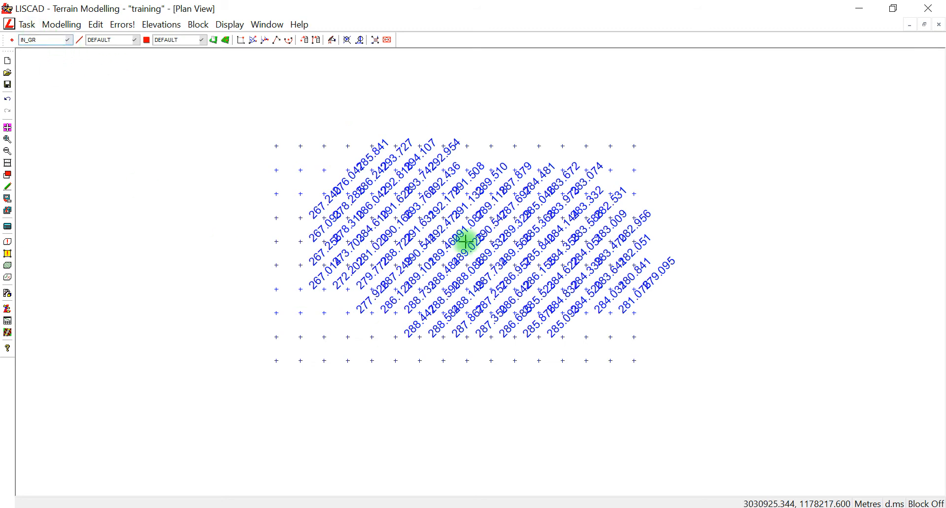
In Data Conversions, import Final Data.csv as user-definable, comma-separated data with East, North, Elev. and Code in fields 1 to 4
{"action": "left_click", "coordinate": [25, 25]}
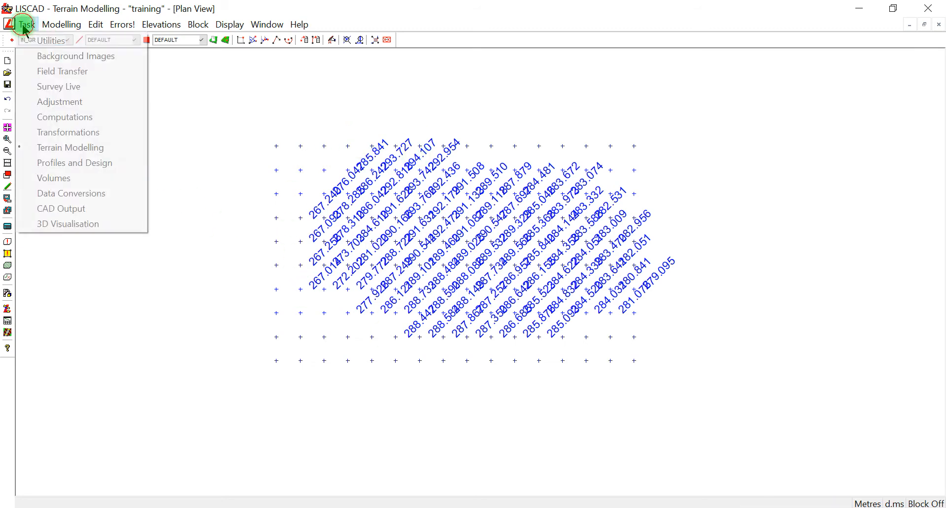
{"action": "left_click", "coordinate": [94, 194]}
{"action": "left_click", "coordinate": [77, 27]}
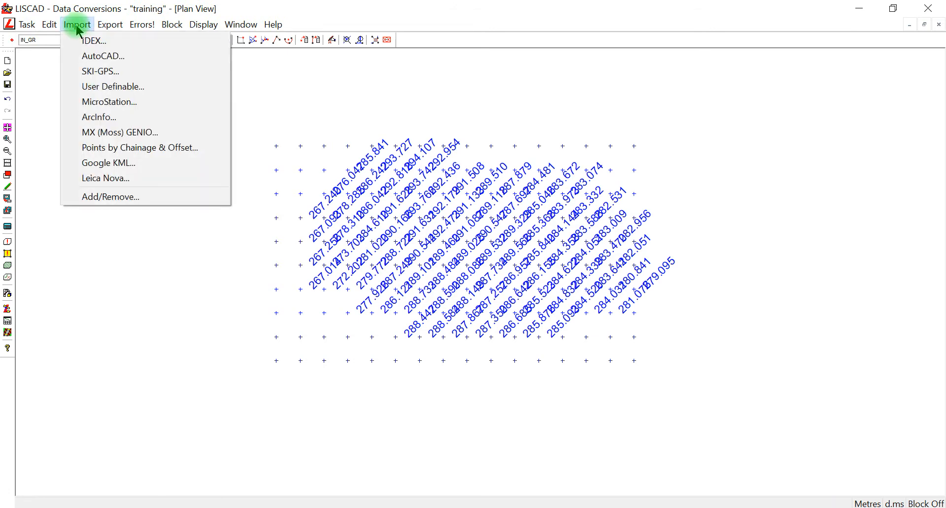
{"action": "left_click", "coordinate": [112, 87]}
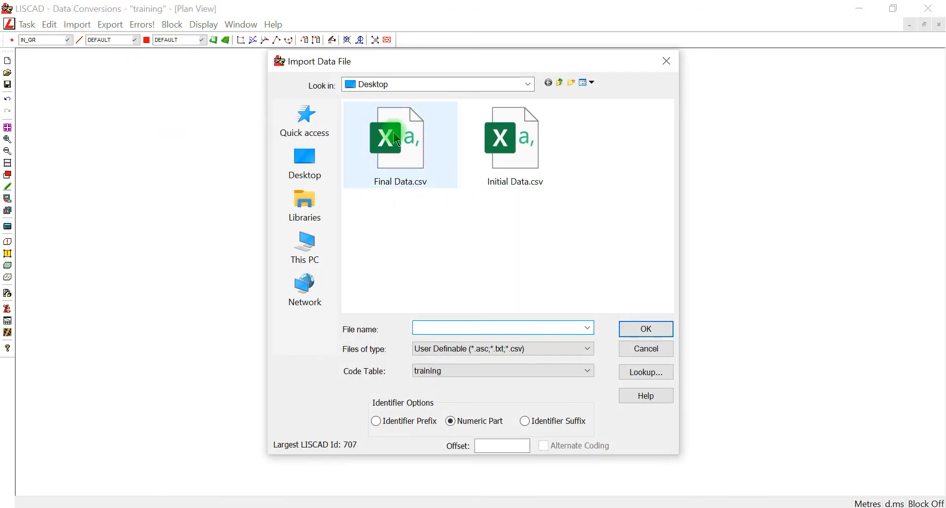
{"action": "left_click", "coordinate": [396, 139]}
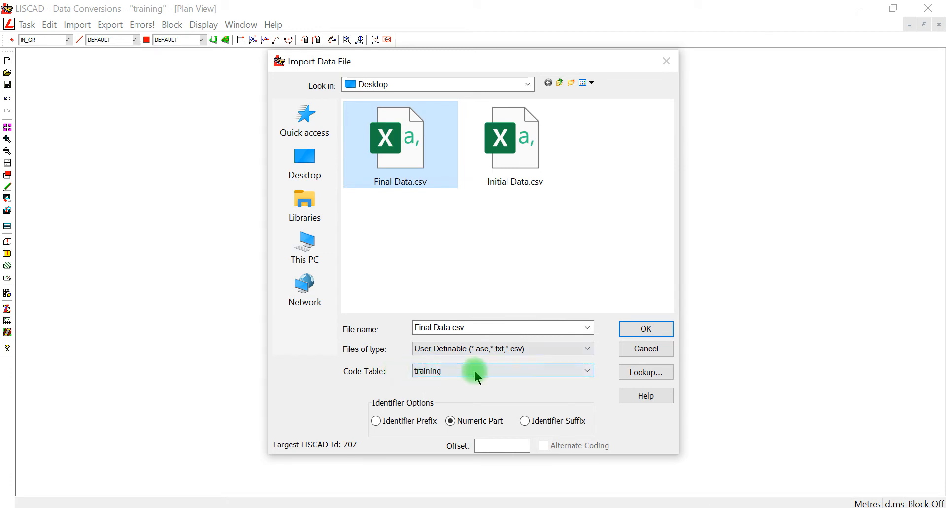
{"action": "left_click", "coordinate": [639, 335]}
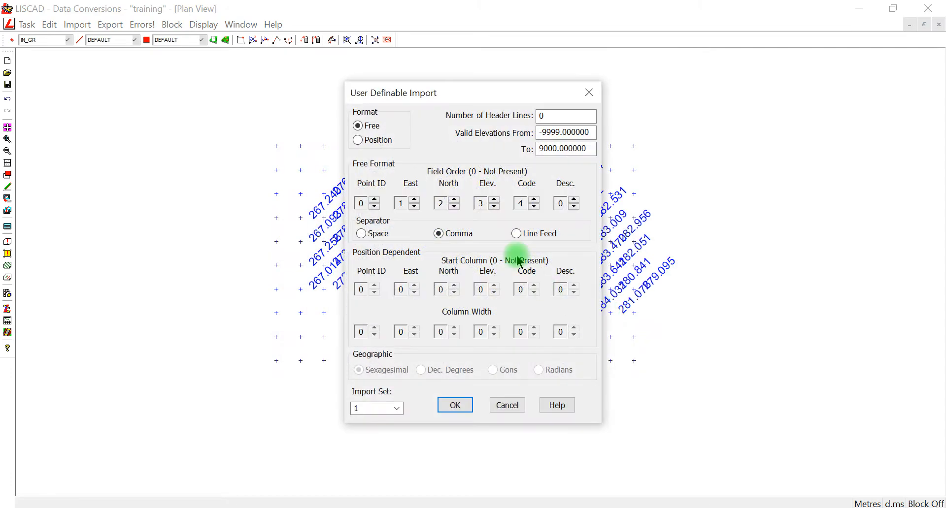
{"action": "left_click", "coordinate": [401, 205]}
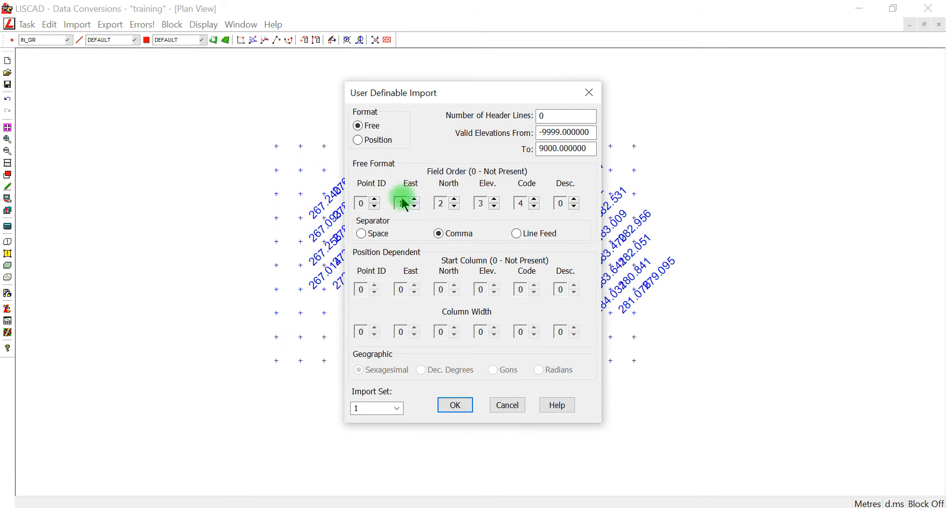
{"action": "left_click", "coordinate": [552, 207]}
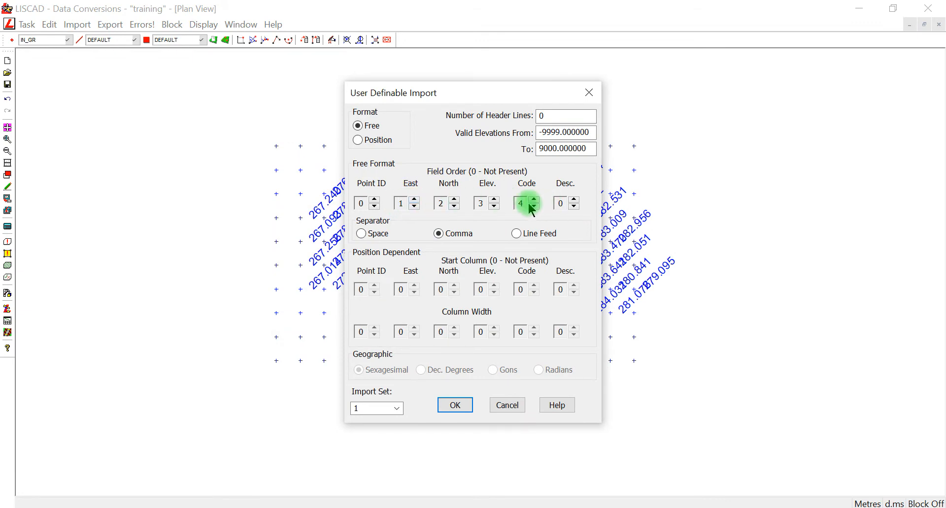
{"action": "left_click", "coordinate": [455, 405]}
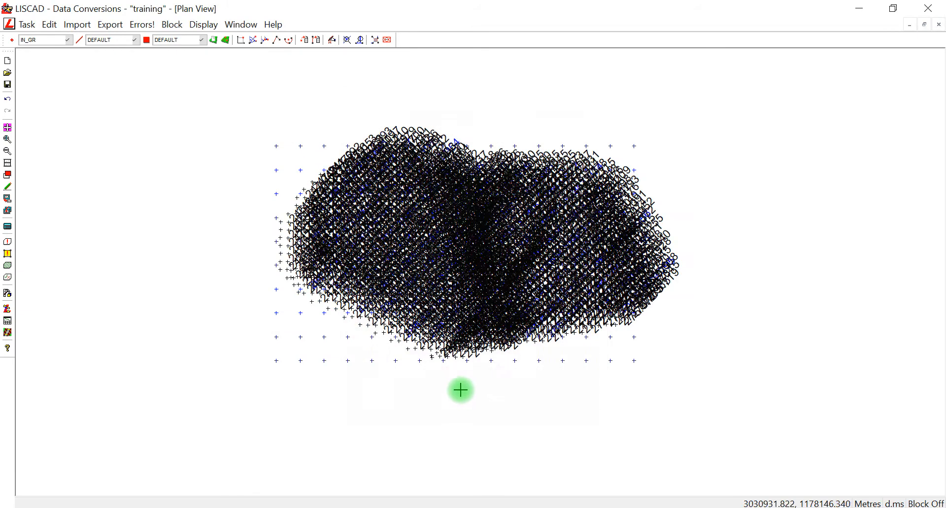
Hide the IN_GR and INITIAL point groups, leaving DEFAULT and FINAL switched on for display
{"action": "scroll", "coordinate": [352, 272], "scroll_direction": "up", "scroll_amount": 1}
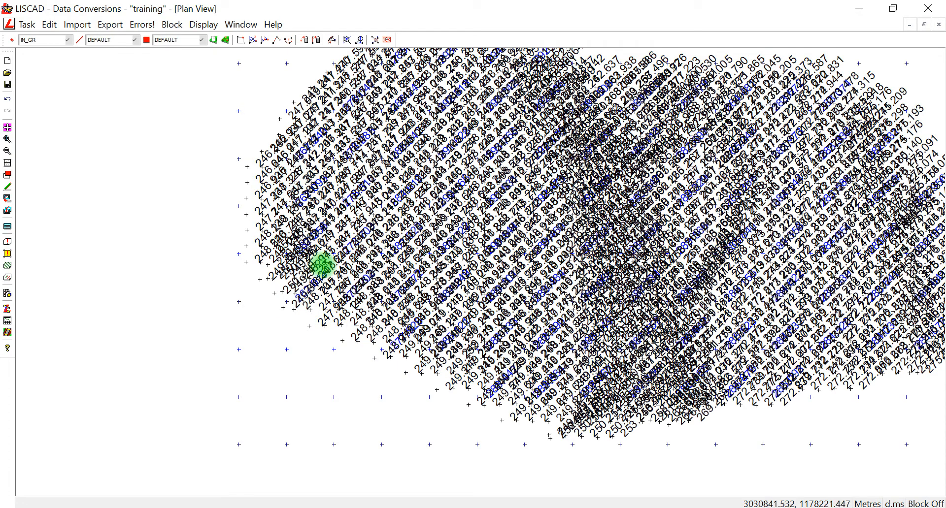
{"action": "right_click", "coordinate": [280, 94]}
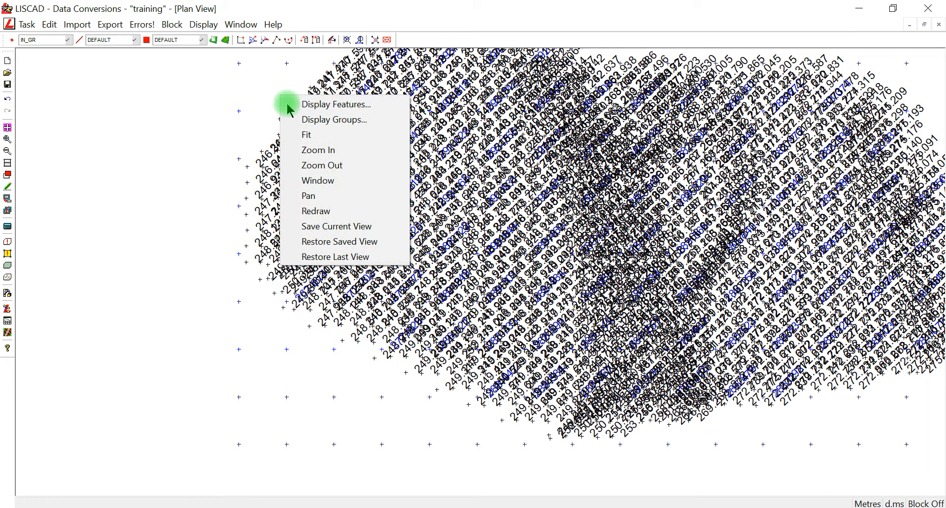
{"action": "left_click", "coordinate": [307, 120]}
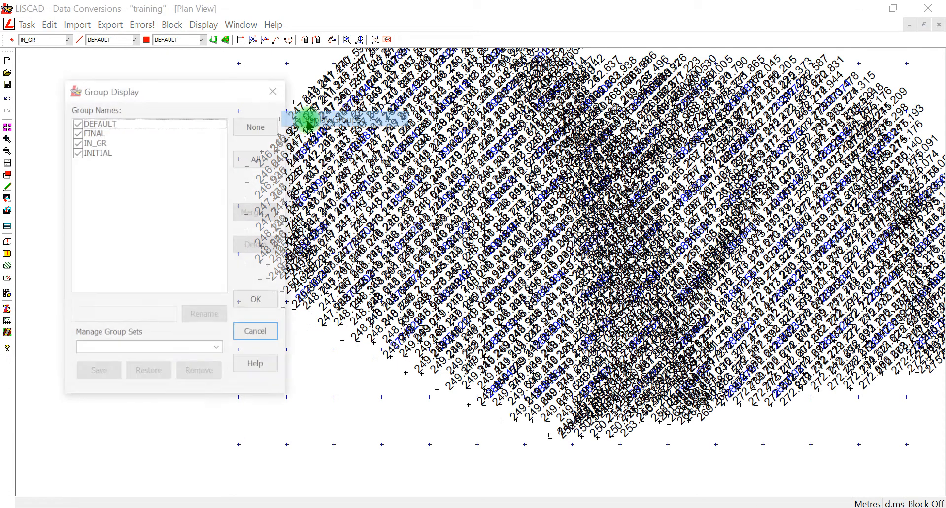
{"action": "left_click", "coordinate": [77, 142]}
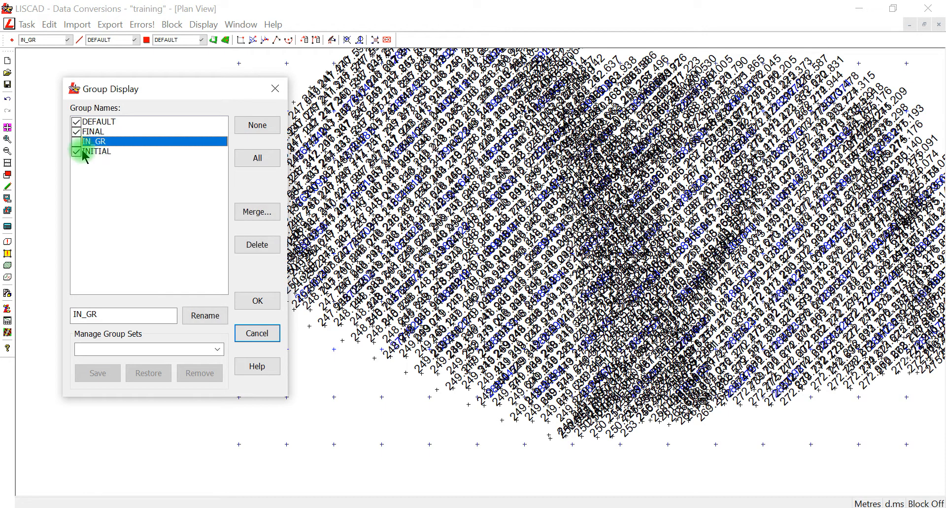
{"action": "left_click", "coordinate": [77, 152]}
{"action": "left_click", "coordinate": [77, 151]}
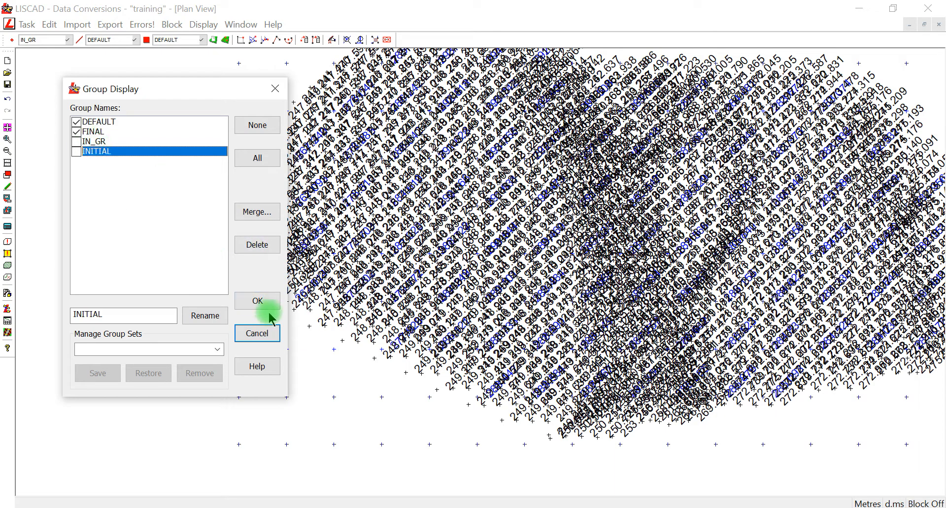
{"action": "left_click", "coordinate": [246, 297]}
Turn off the elevation labels of the displayed points, keeping their symbols and crosses
{"action": "scroll", "coordinate": [354, 296], "scroll_direction": "down", "scroll_amount": 2}
{"action": "scroll", "coordinate": [378, 254], "scroll_direction": "up", "scroll_amount": 2}
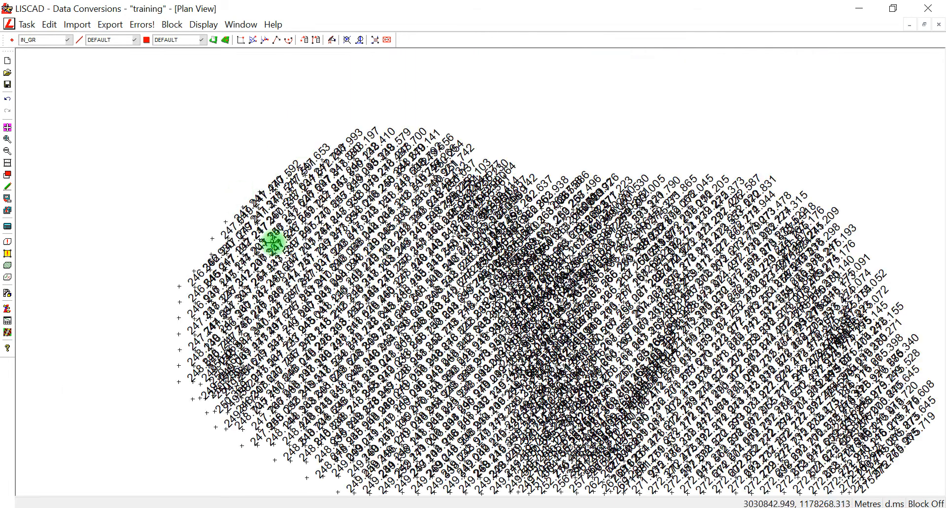
{"action": "middle_click_drag", "start_coordinate": [274, 242], "coordinate": [334, 162]}
{"action": "right_click", "coordinate": [333, 162]}
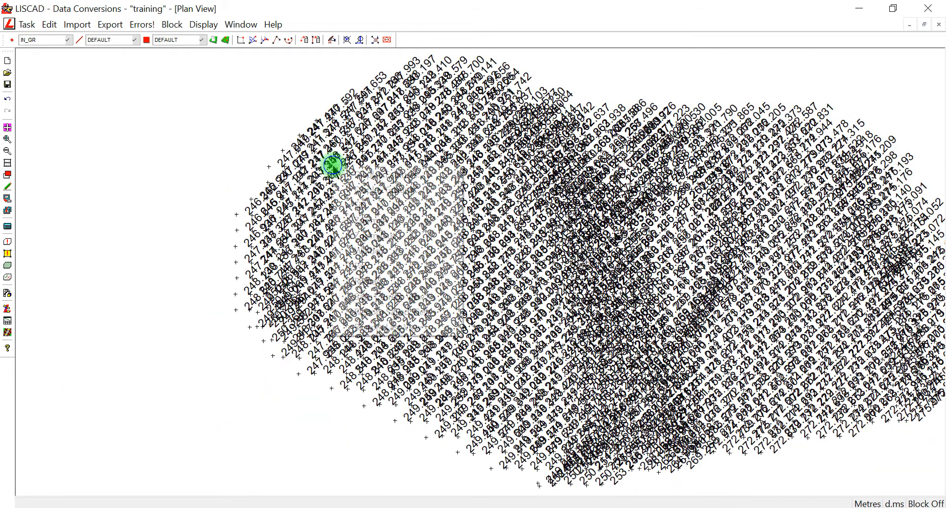
{"action": "left_click", "coordinate": [373, 176]}
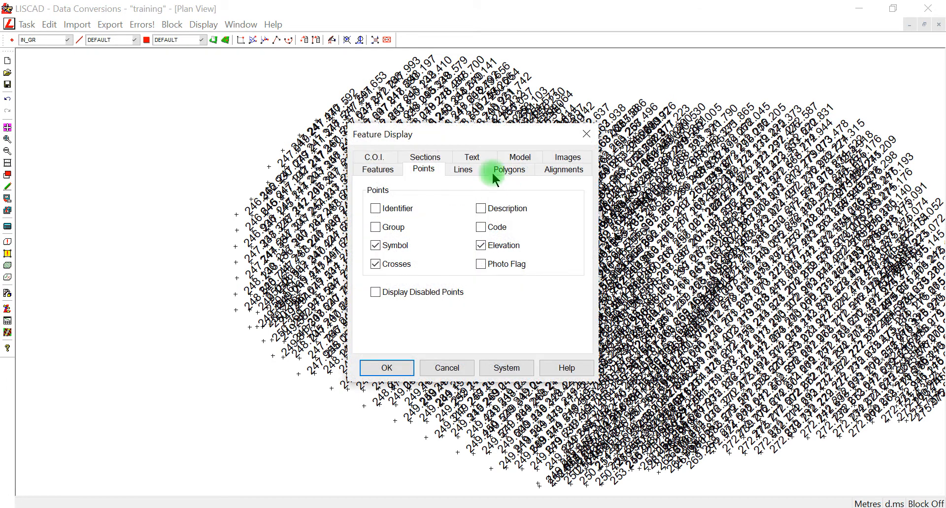
{"action": "left_click", "coordinate": [498, 246]}
{"action": "left_click", "coordinate": [387, 368]}
Switch to the Terrain Modelling task and form a terrain model named Final from the displayed survey points
{"action": "scroll", "coordinate": [327, 215], "scroll_direction": "down", "scroll_amount": 5}
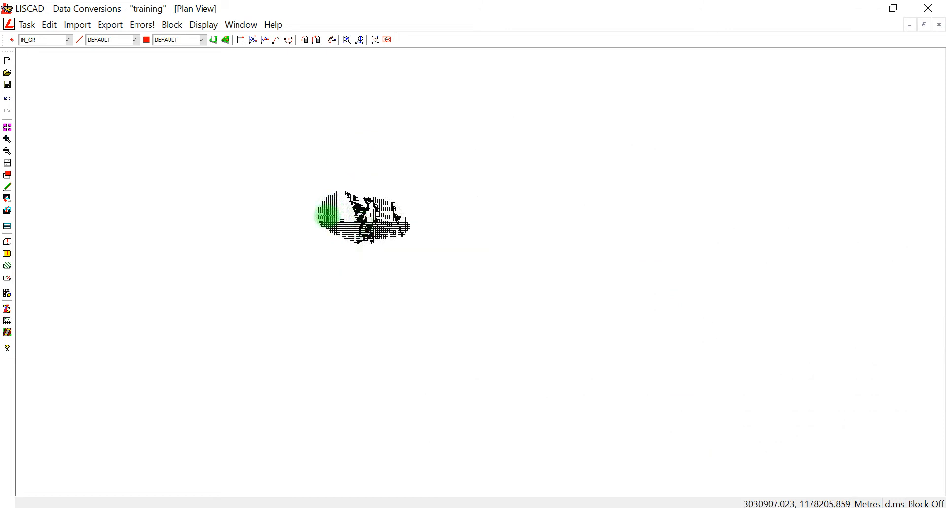
{"action": "scroll", "coordinate": [374, 225], "scroll_direction": "up", "scroll_amount": 4}
{"action": "middle_click_drag", "start_coordinate": [373, 226], "coordinate": [366, 241]}
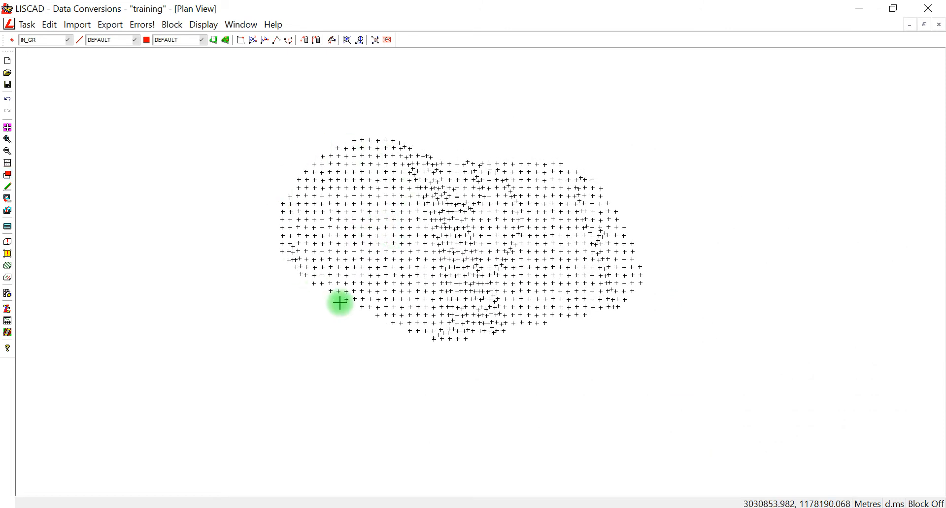
{"action": "left_click", "coordinate": [27, 24]}
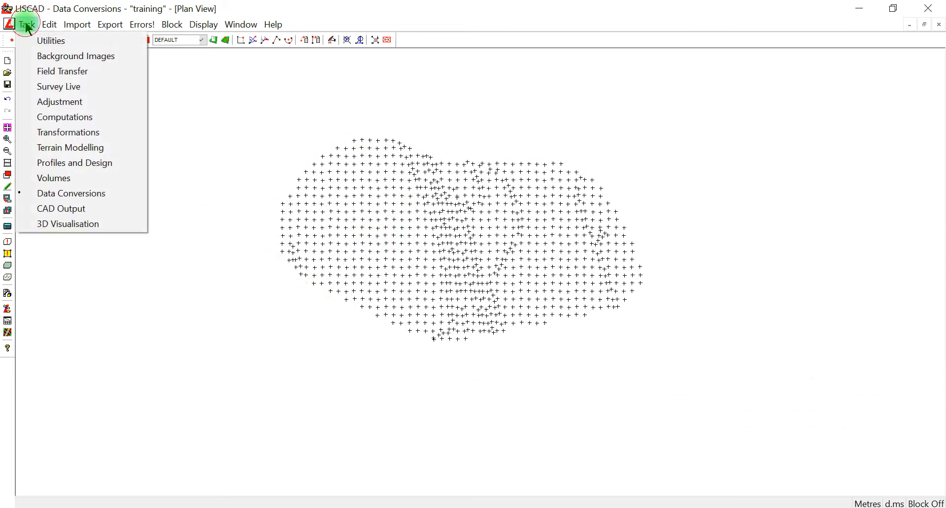
{"action": "left_click", "coordinate": [73, 147]}
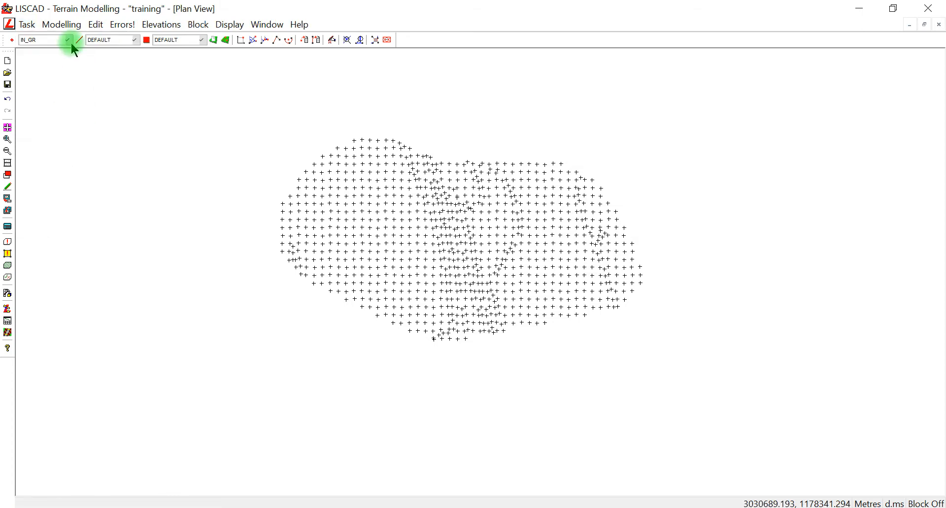
{"action": "left_click", "coordinate": [64, 25]}
{"action": "left_click", "coordinate": [85, 75]}
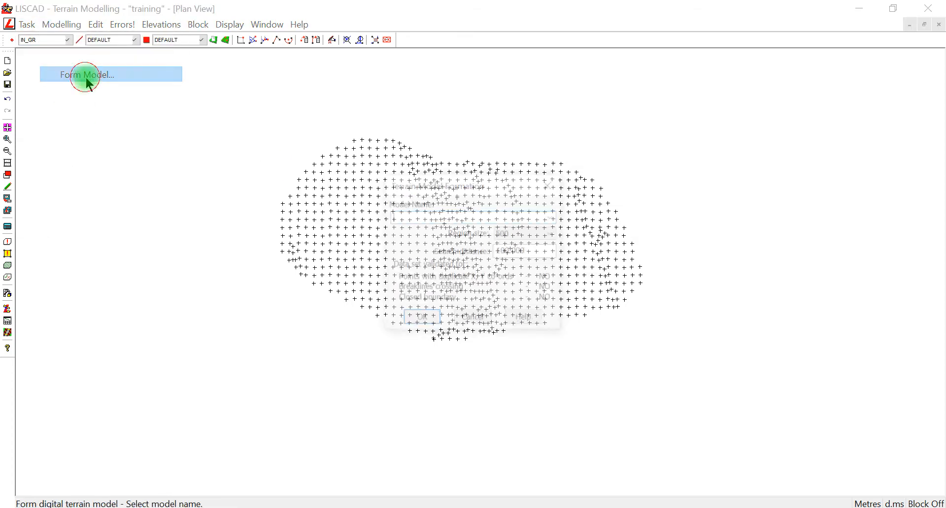
{"action": "left_click", "coordinate": [424, 216]}
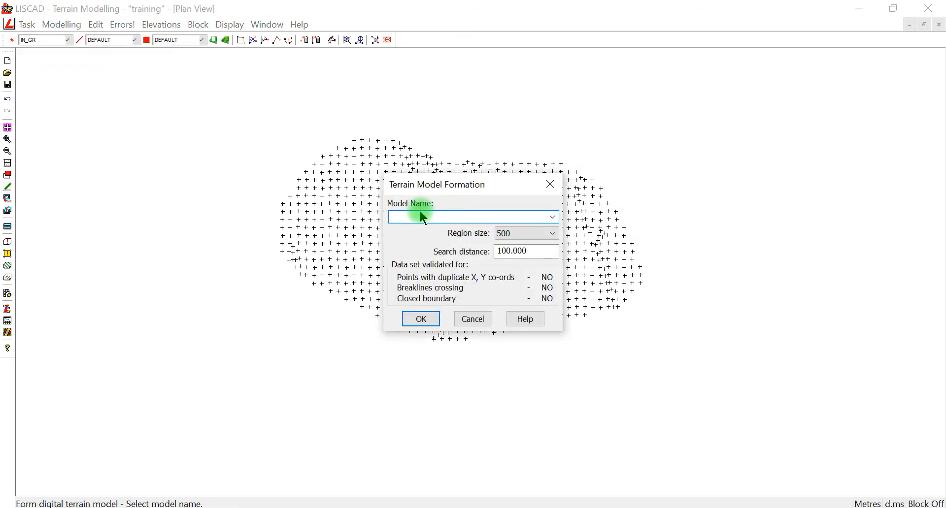
{"action": "type", "text": "Final"}
{"action": "left_click", "coordinate": [422, 322]}
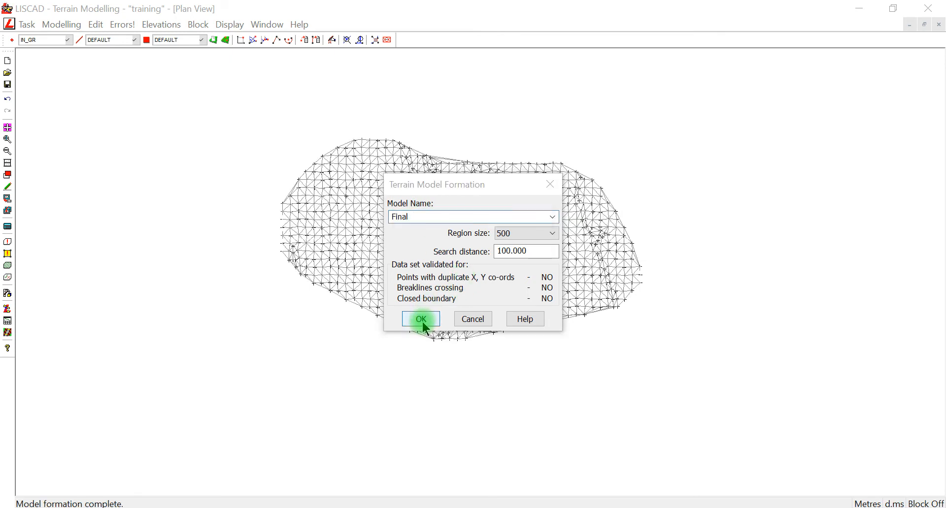
{"action": "left_click", "coordinate": [521, 289]}
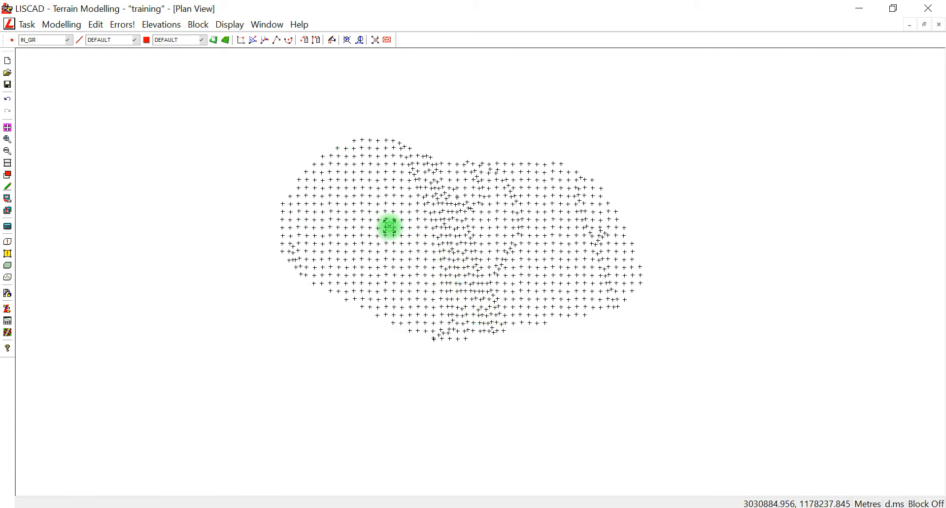
Set both the group and the code in the current point attributes to FI_GR
{"action": "middle_click_drag", "start_coordinate": [389, 227], "coordinate": [363, 251]}
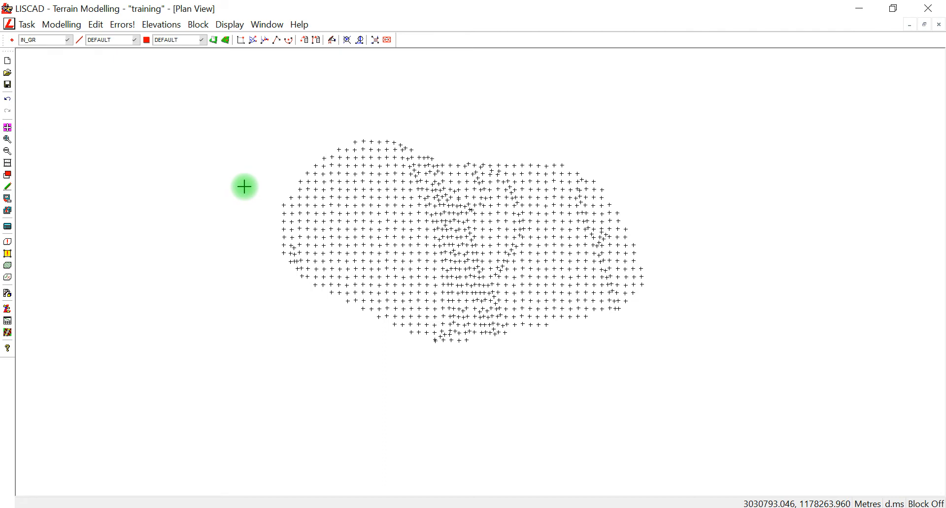
{"action": "left_click", "coordinate": [14, 44]}
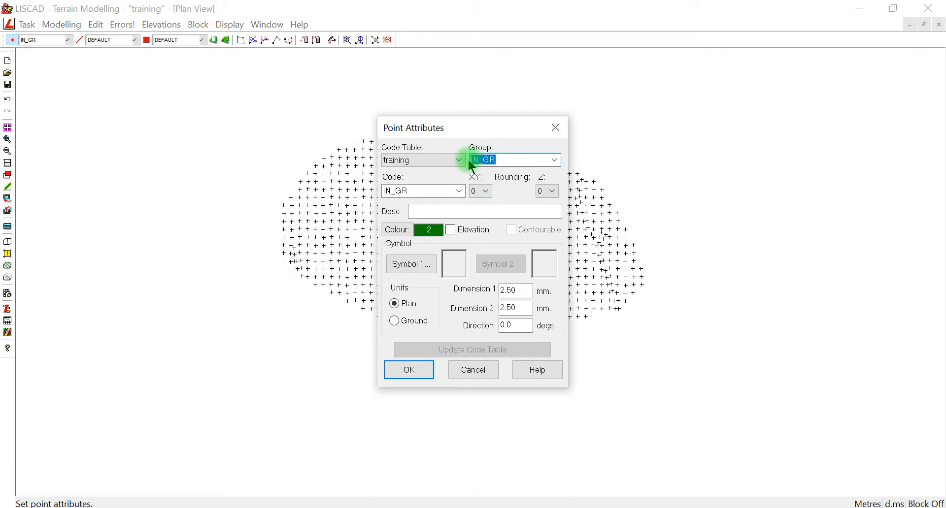
{"action": "left_click_drag", "start_coordinate": [482, 160], "coordinate": [469, 158]}
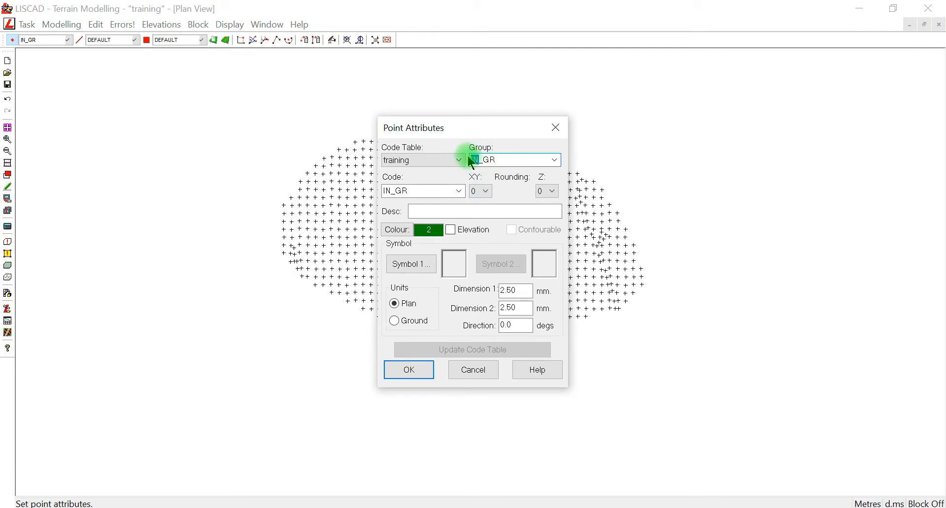
{"action": "type", "text": "FI"}
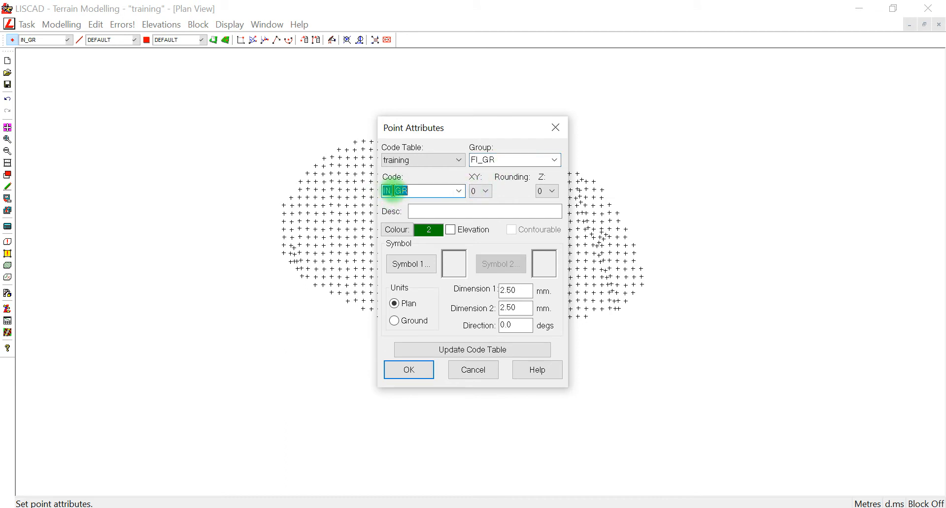
{"action": "key", "text": "BackSpace"}
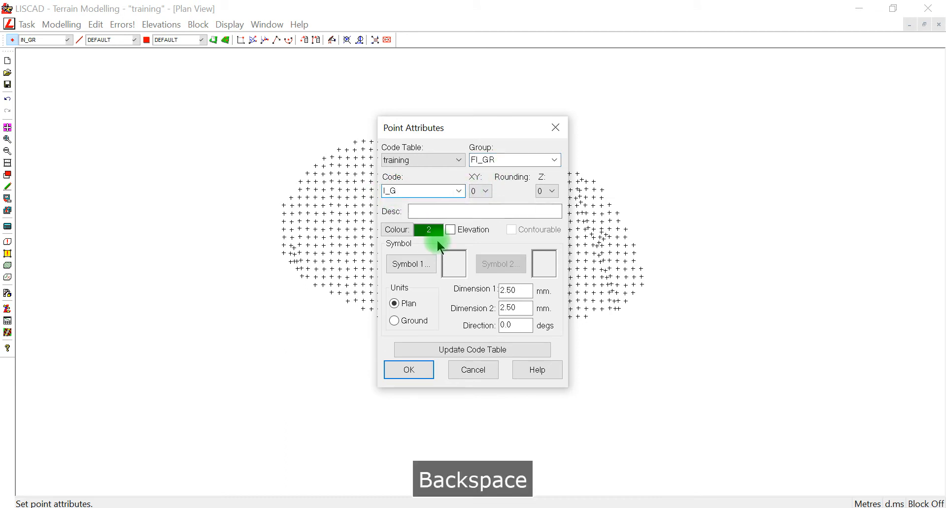
{"action": "type", "text": "FI"}
{"action": "key", "text": "BackSpace"}
{"action": "left_click", "coordinate": [409, 216]}
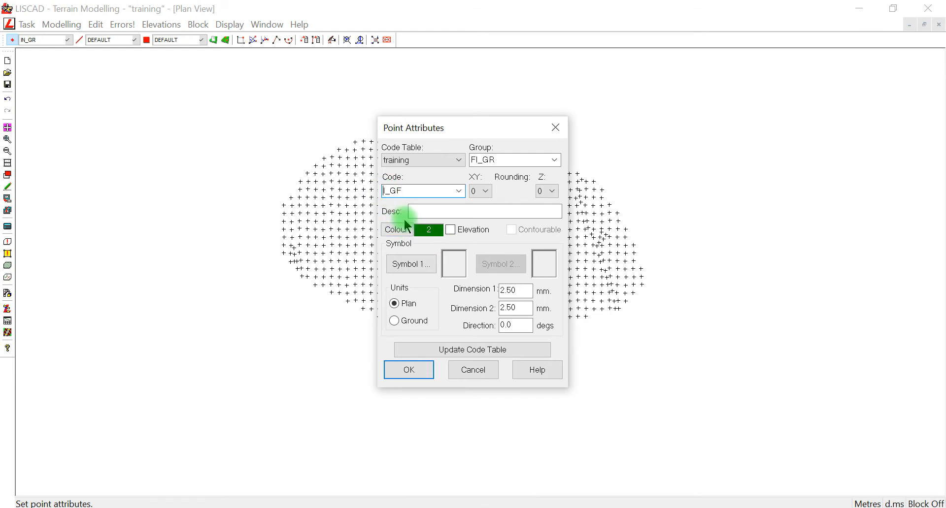
{"action": "type", "text": "F"}
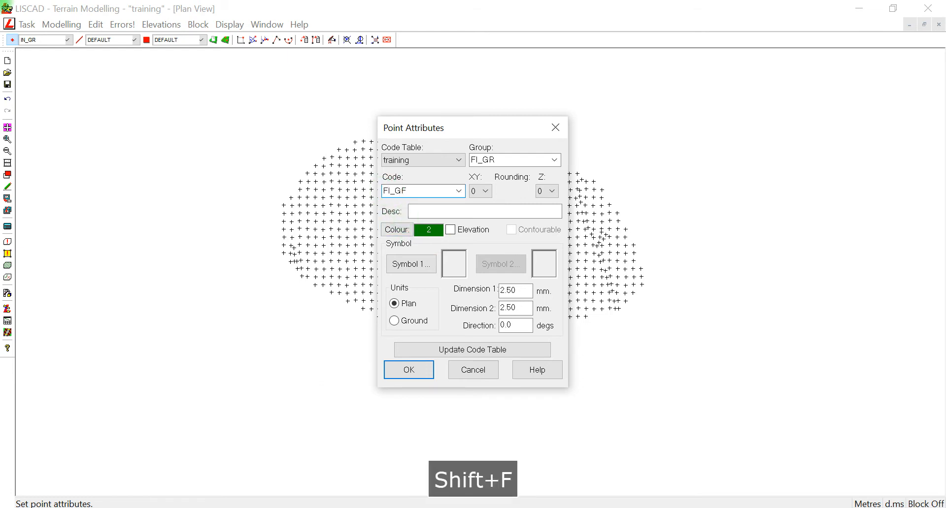
{"action": "left_click", "coordinate": [406, 194]}
{"action": "key", "text": "BackSpace"}
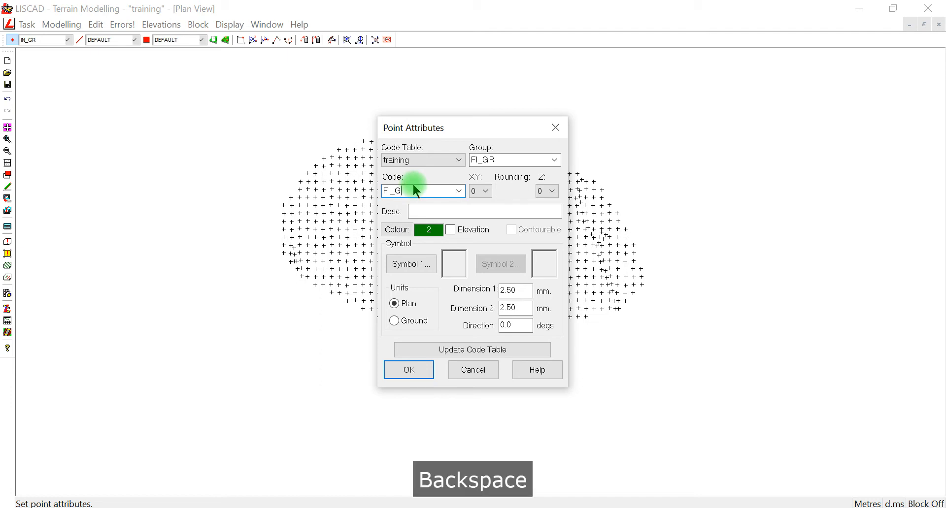
{"action": "type", "text": "R"}
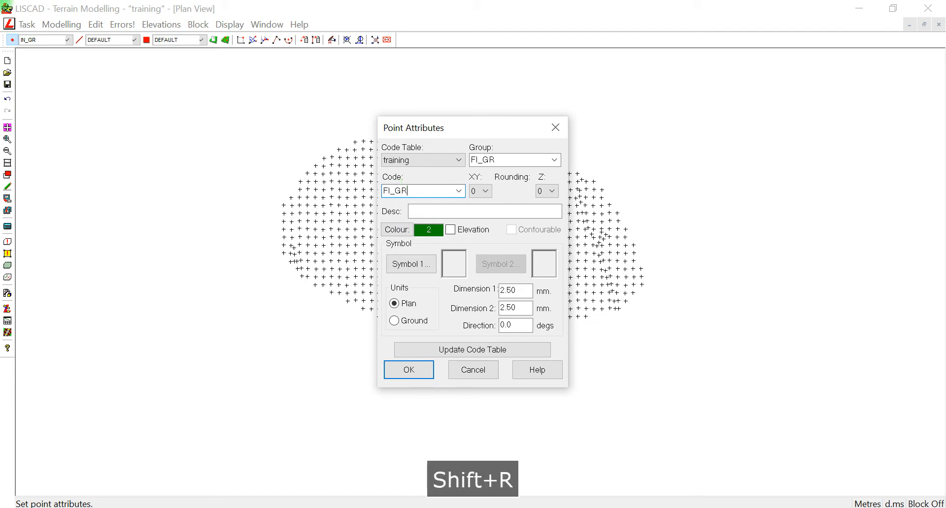
Update the training code table with the FI_GR code and accept the point attributes
{"action": "left_click", "coordinate": [486, 350]}
{"action": "left_click", "coordinate": [450, 292]}
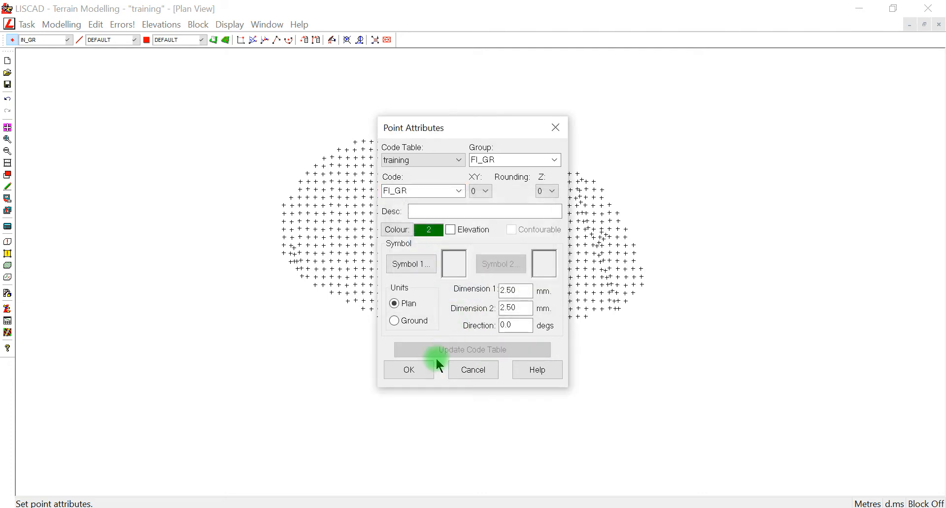
{"action": "left_click", "coordinate": [417, 369]}
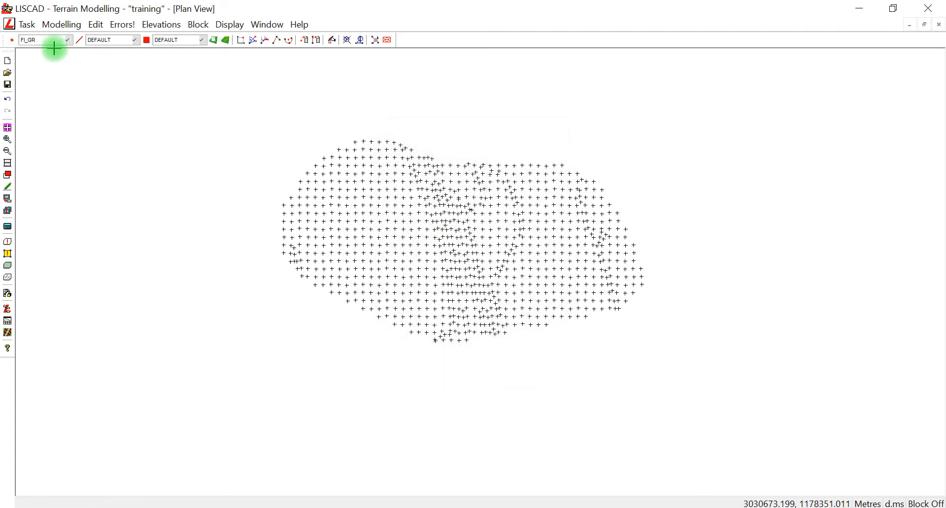
Switch to the Computations task and start creating points with the Plane Grid method
{"action": "left_click", "coordinate": [24, 24]}
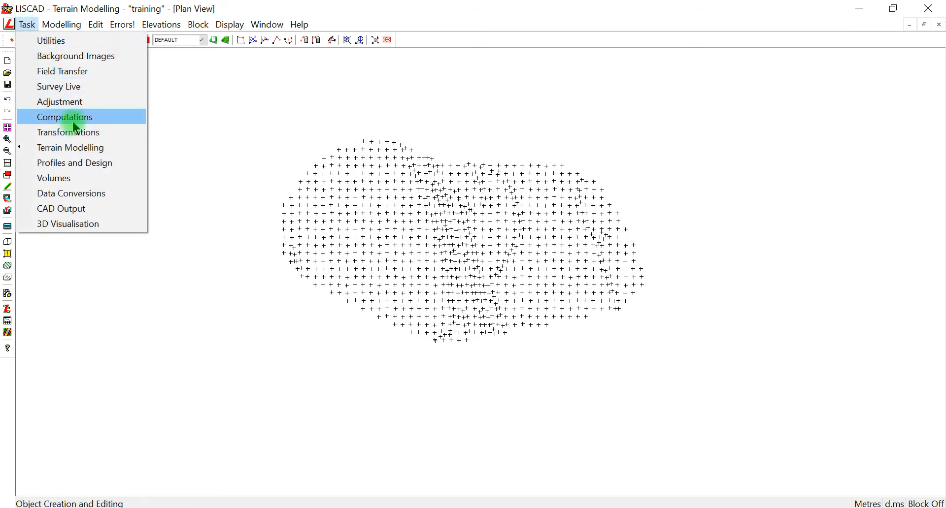
{"action": "left_click", "coordinate": [73, 122]}
{"action": "left_click", "coordinate": [55, 25]}
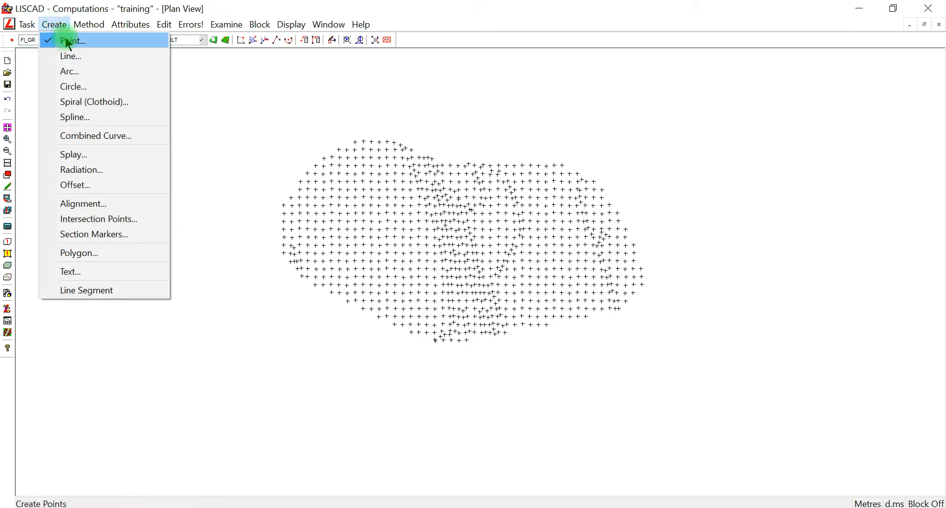
{"action": "left_click", "coordinate": [69, 42]}
{"action": "left_click", "coordinate": [88, 24]}
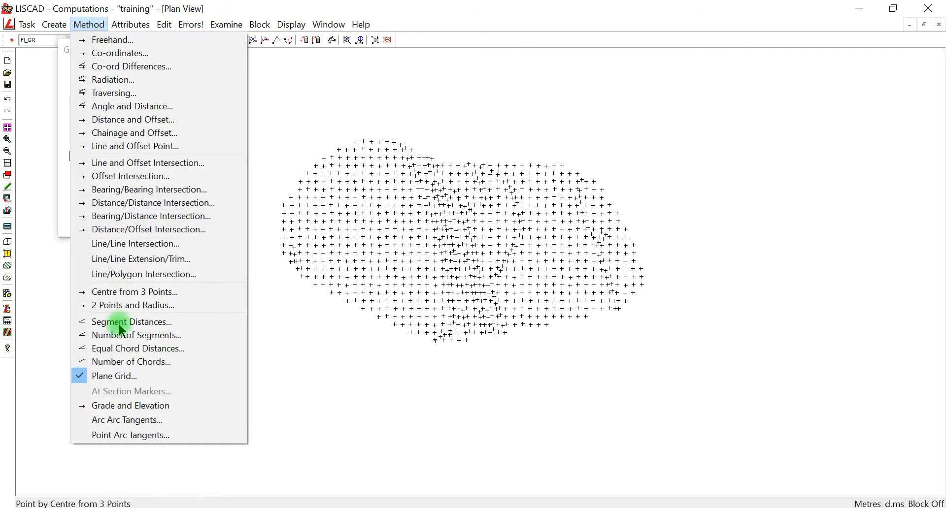
{"action": "left_click", "coordinate": [116, 377]}
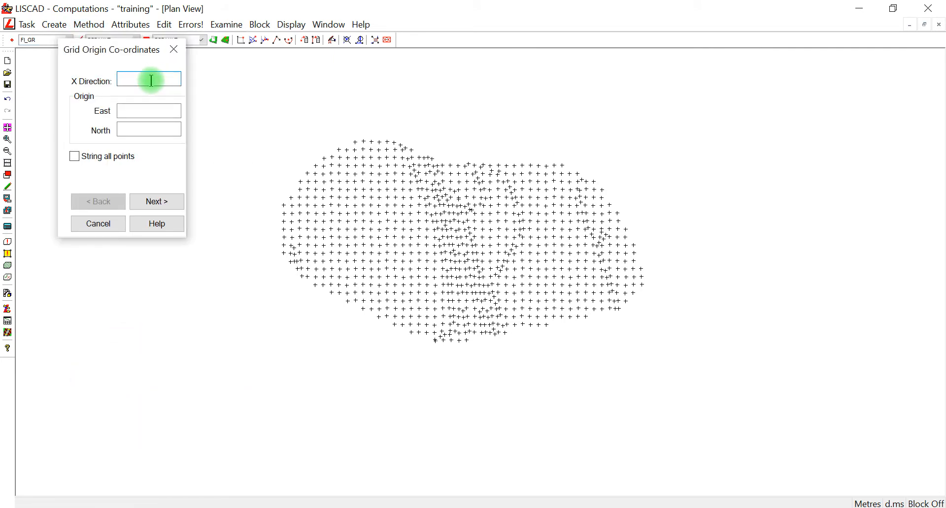
Set the grid's X direction to 90 and its origin to East 3030815, North 1178165
{"action": "type", "text": "90"}
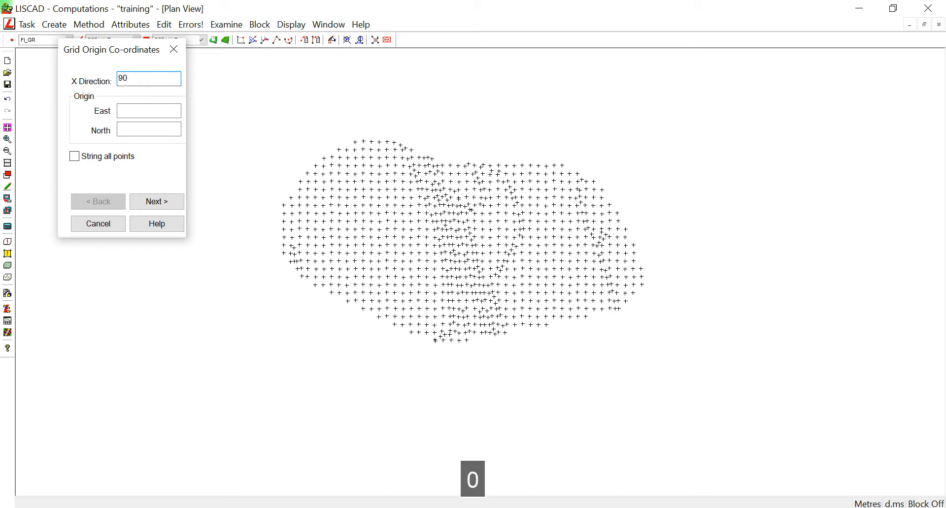
{"action": "left_click", "coordinate": [141, 112]}
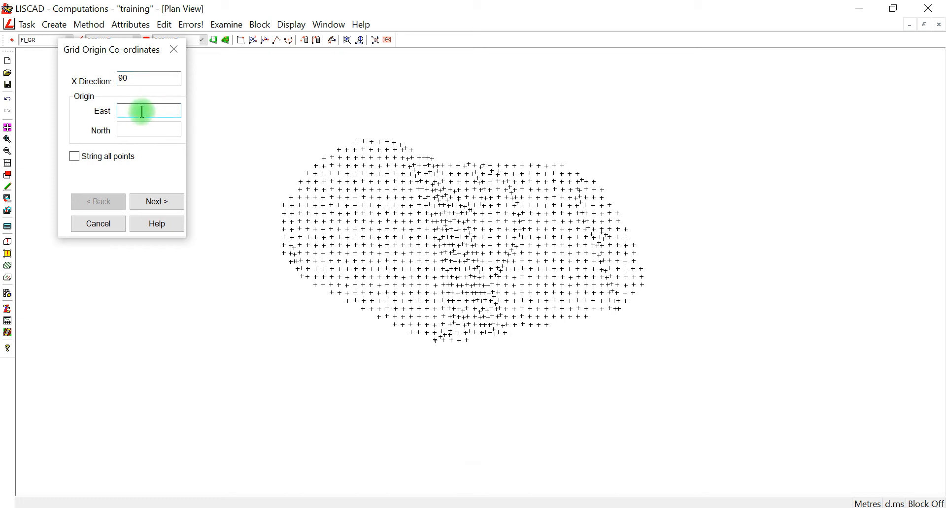
{"action": "type", "text": "3030815"}
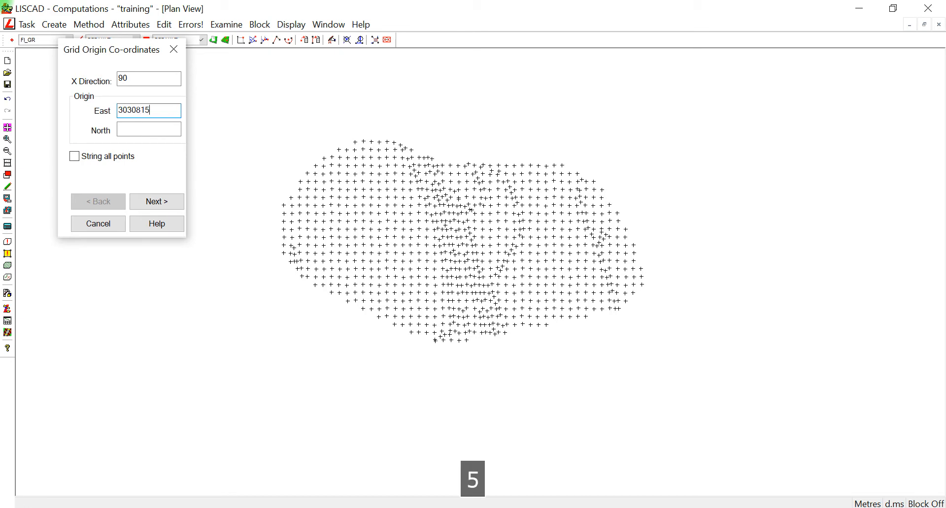
{"action": "key", "text": "Tab"}
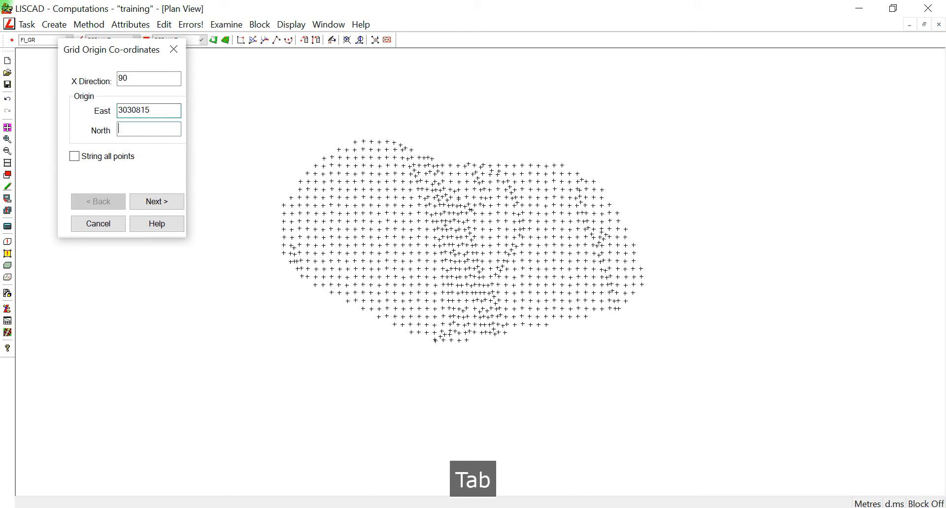
{"action": "type", "text": "1"}
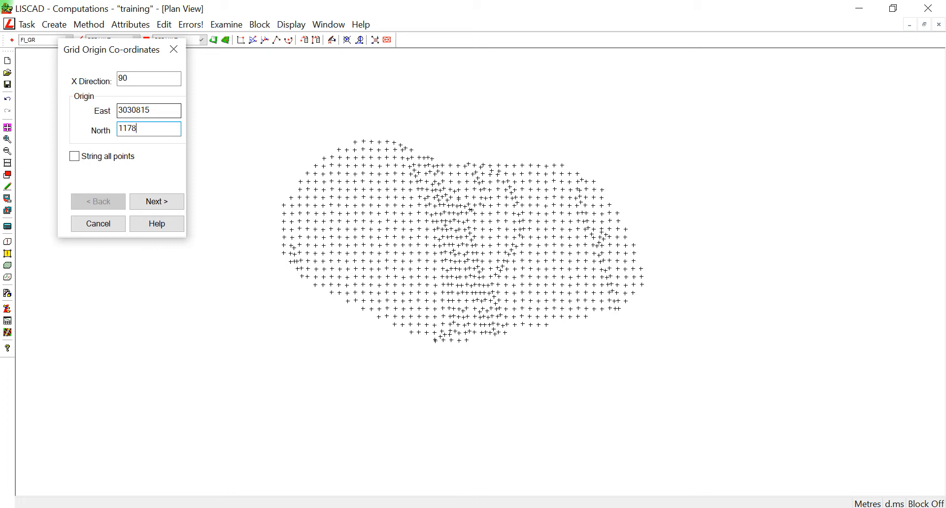
{"action": "type", "text": "17816"}
{"action": "left_click", "coordinate": [138, 111]}
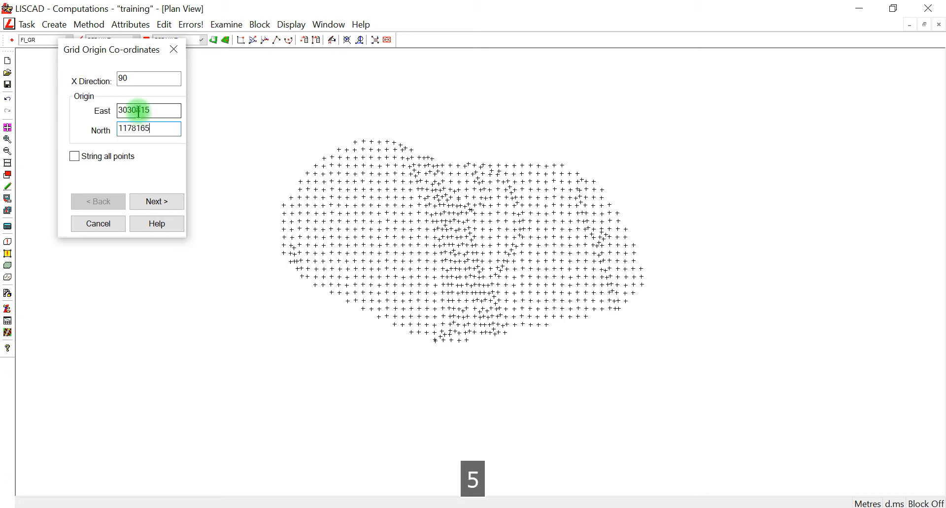
{"action": "left_click", "coordinate": [166, 196]}
Set the grid size from 0 to 225 in X and from 0 to 135 in Y
{"action": "left_click", "coordinate": [123, 106]}
{"action": "left_click", "coordinate": [120, 96]}
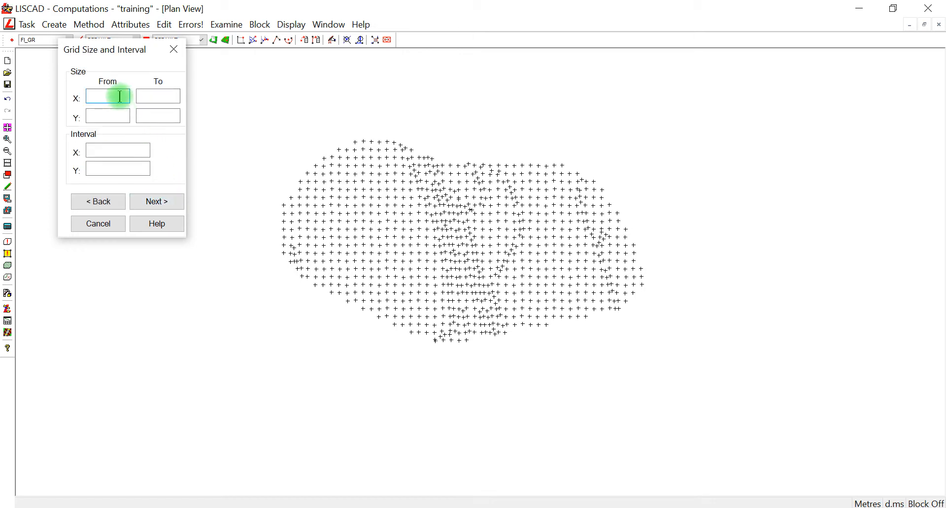
{"action": "type", "text": "0"}
{"action": "key", "text": "Tab"}
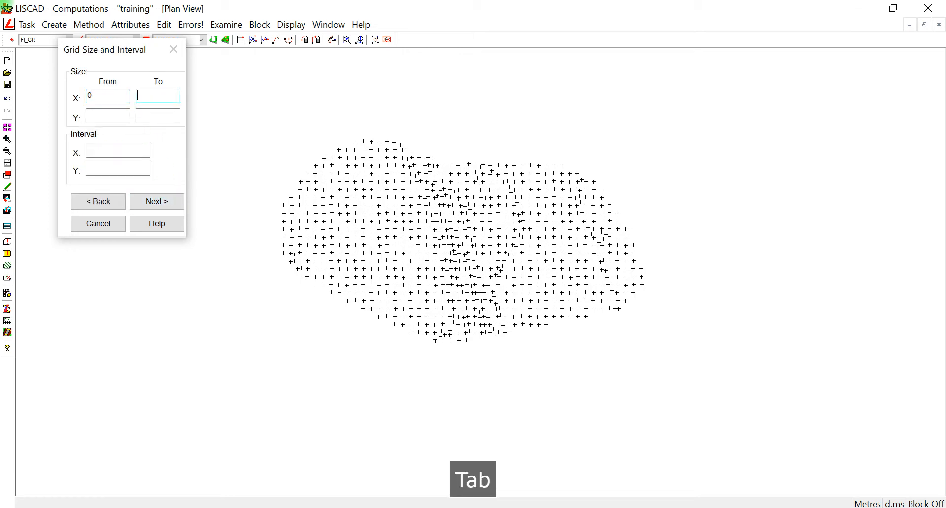
{"action": "type", "text": "22"}
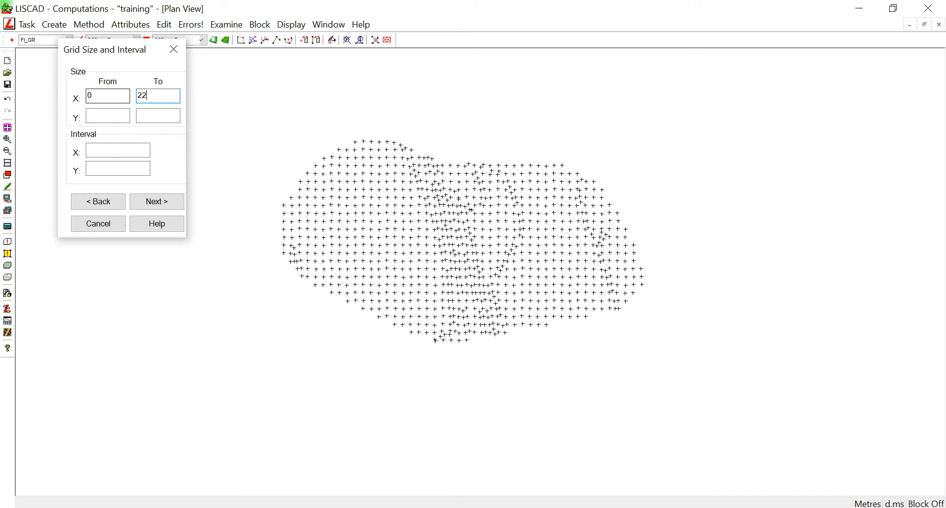
{"action": "type", "text": "5"}
{"action": "key", "text": "Tab"}
{"action": "type", "text": "0"}
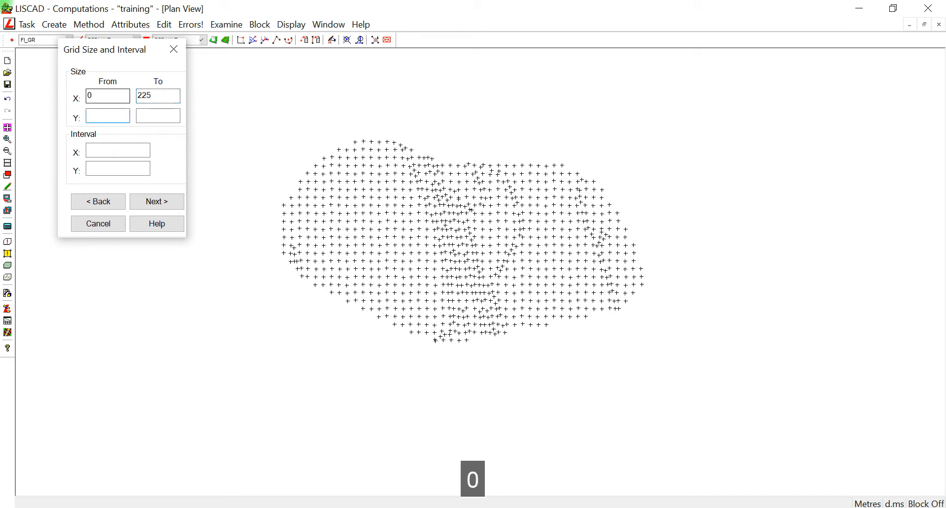
{"action": "key", "text": "Tab"}
{"action": "type", "text": "1"}
Set the grid interval to 15 in both X and Y
{"action": "left_click", "coordinate": [104, 151]}
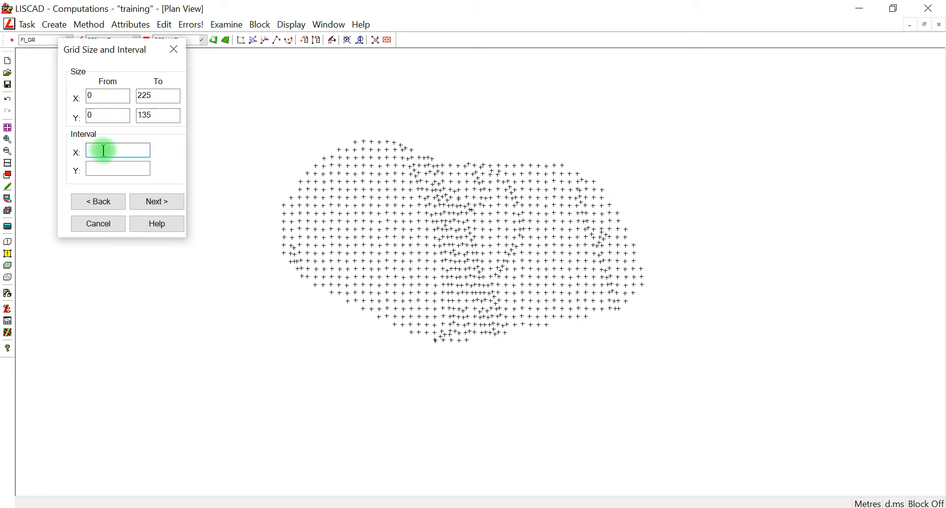
{"action": "type", "text": "15"}
{"action": "left_click", "coordinate": [122, 167]}
{"action": "type", "text": "1"}
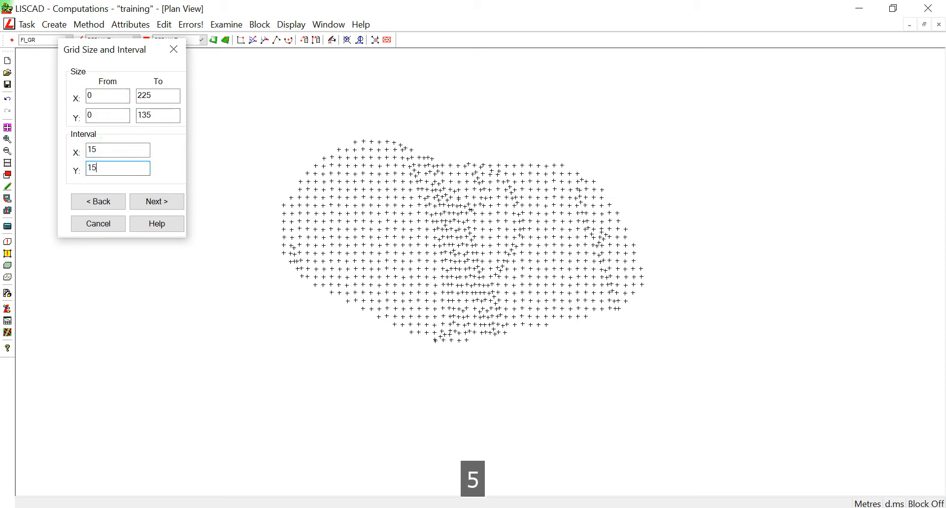
{"action": "left_click", "coordinate": [168, 202]}
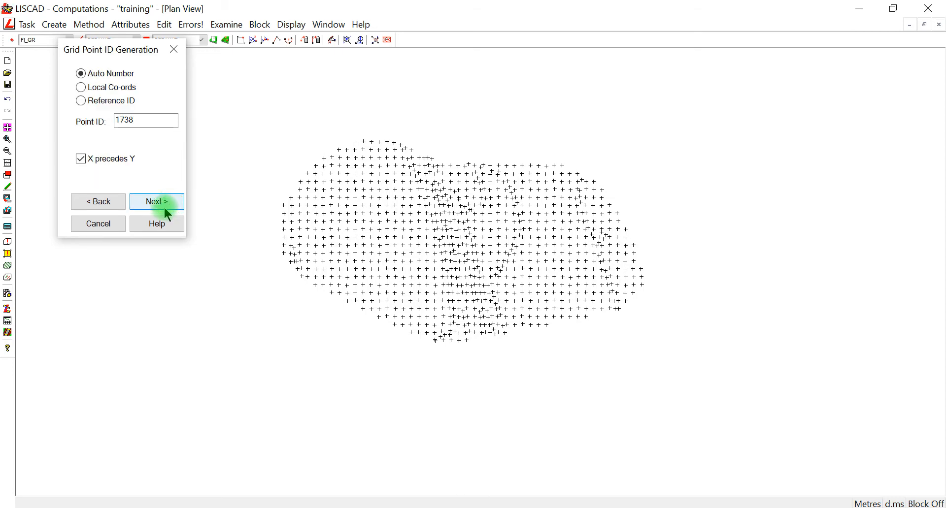
Generate the grid points with auto-numbered IDs and no elevation
{"action": "left_click", "coordinate": [81, 72]}
{"action": "left_click", "coordinate": [172, 201]}
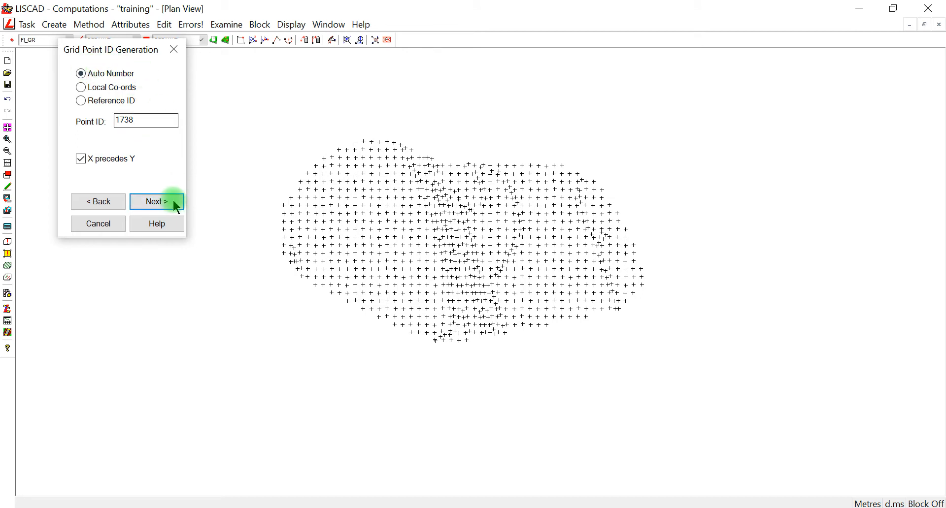
{"action": "left_click", "coordinate": [85, 58]}
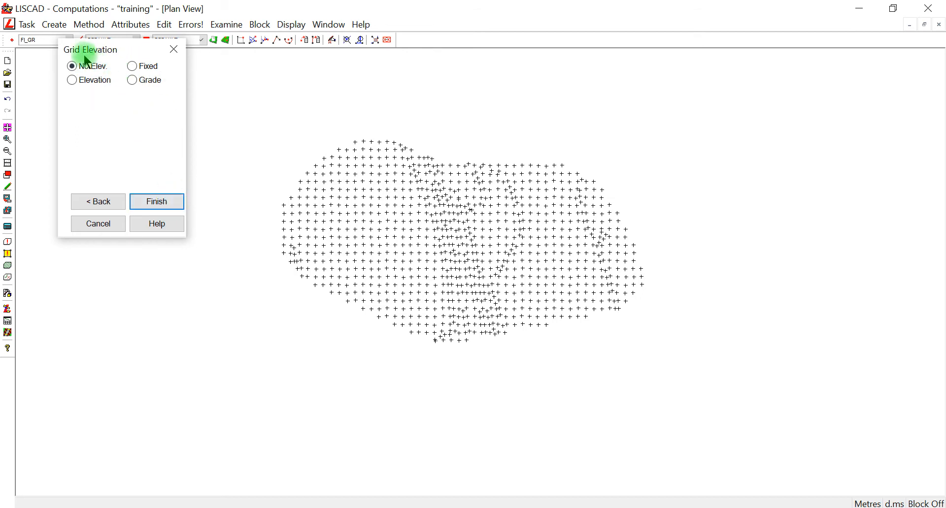
{"action": "left_click", "coordinate": [161, 204]}
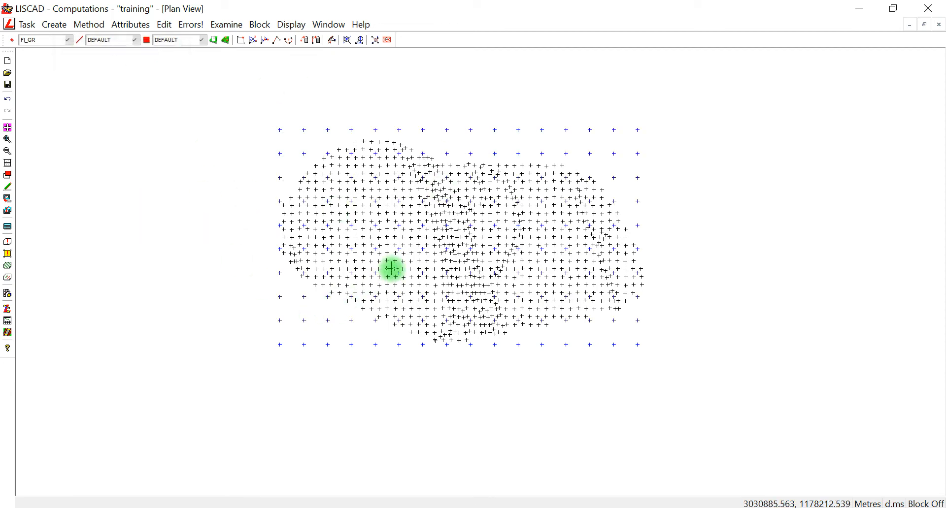
{"action": "middle_click_drag", "start_coordinate": [397, 229], "coordinate": [391, 227]}
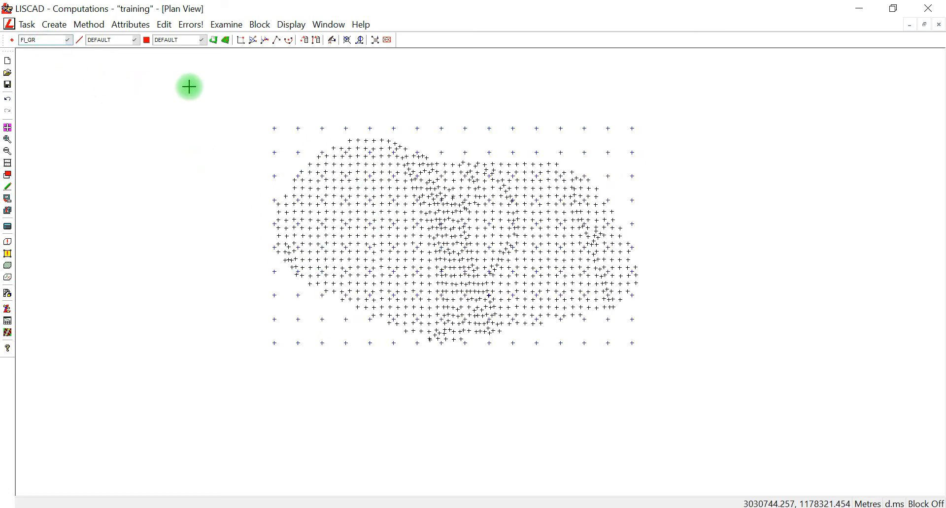
Switch to the Terrain Modelling task and activate a block enclosing all the displayed points
{"action": "left_click", "coordinate": [27, 25]}
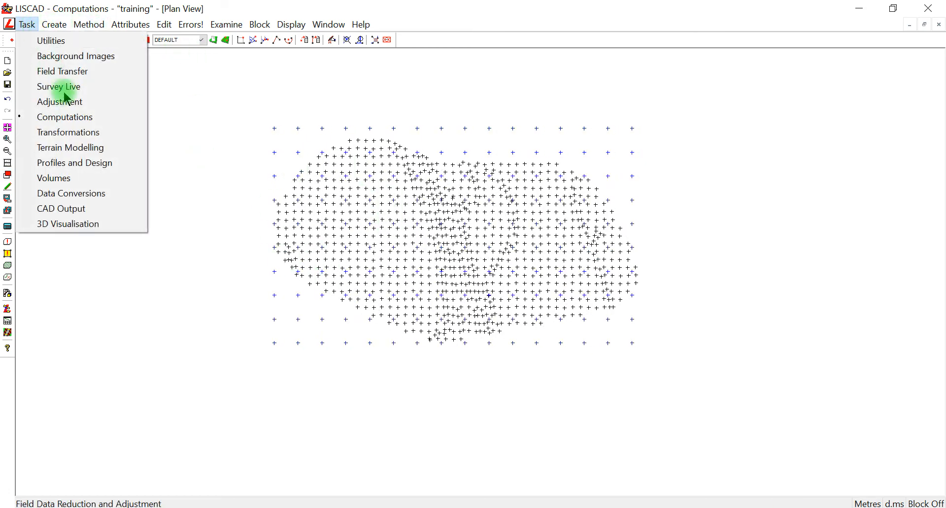
{"action": "left_click", "coordinate": [95, 148]}
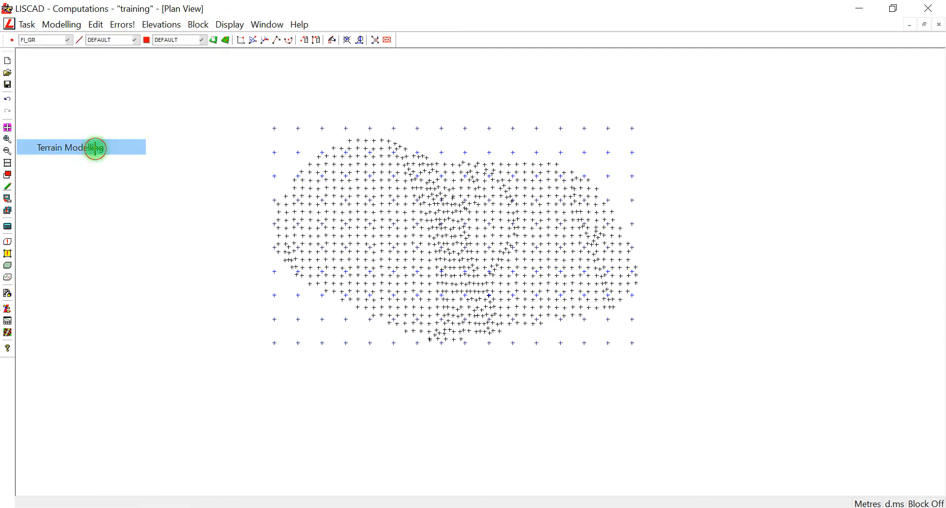
{"action": "left_click", "coordinate": [198, 24]}
{"action": "left_click", "coordinate": [217, 72]}
Interpolate elevations from the Final model for the block's noncontourable points without elevations
{"action": "left_click", "coordinate": [162, 25]}
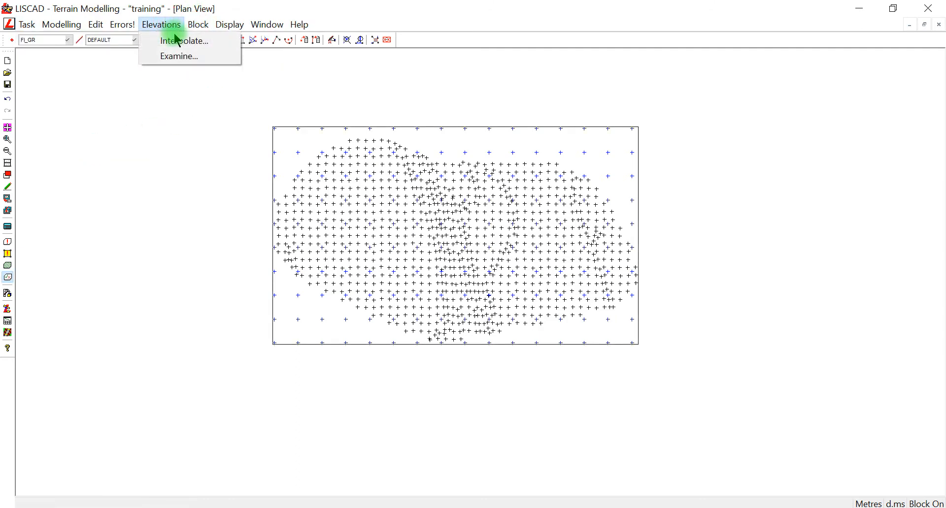
{"action": "left_click", "coordinate": [181, 41]}
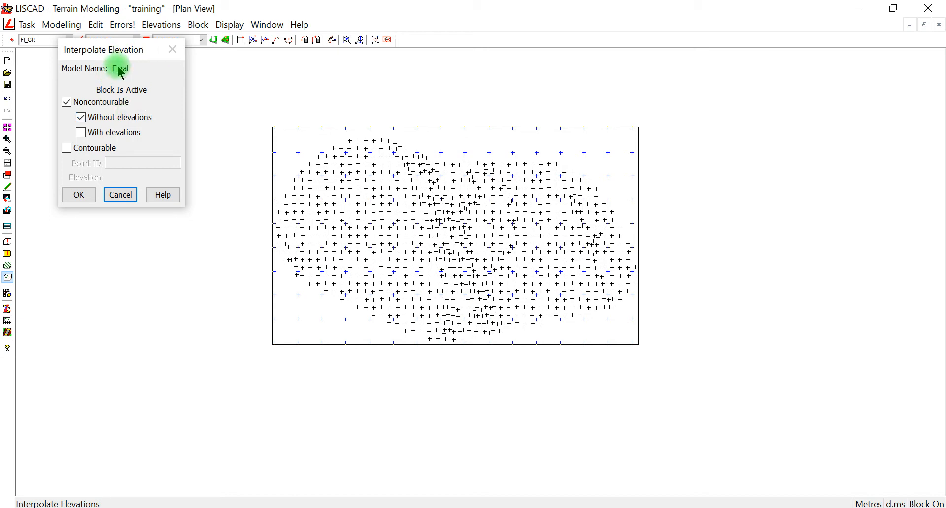
{"action": "left_click", "coordinate": [75, 196]}
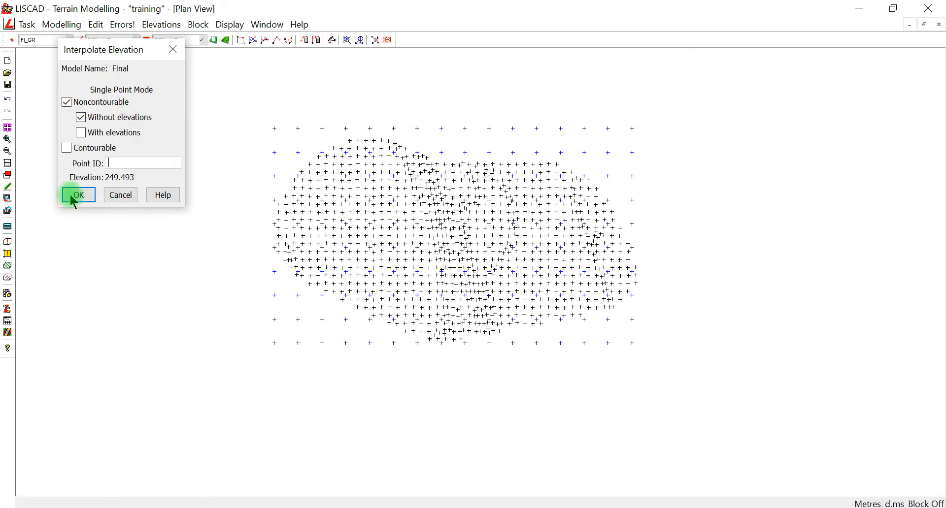
{"action": "left_click", "coordinate": [121, 196]}
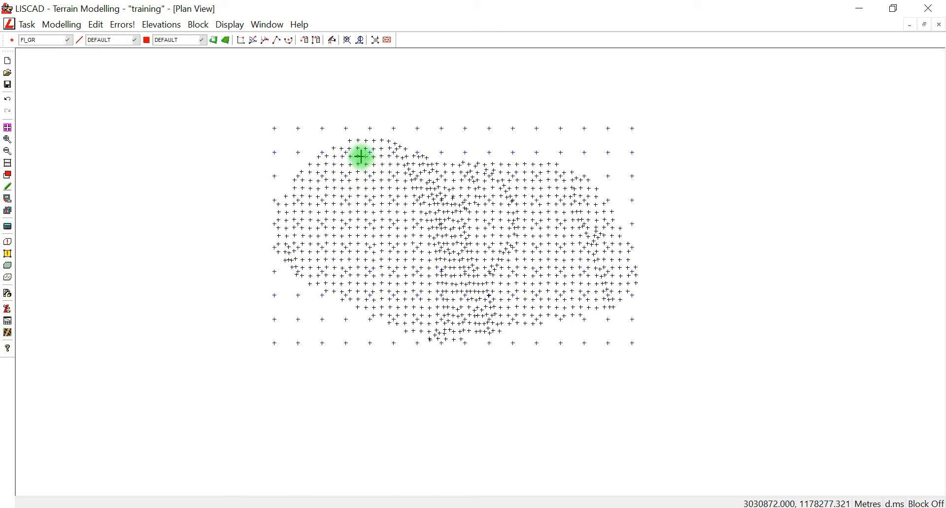
Hide the FINAL group and display the IN_GR group together with FI_GR
{"action": "right_click", "coordinate": [355, 143]}
{"action": "left_click", "coordinate": [365, 167]}
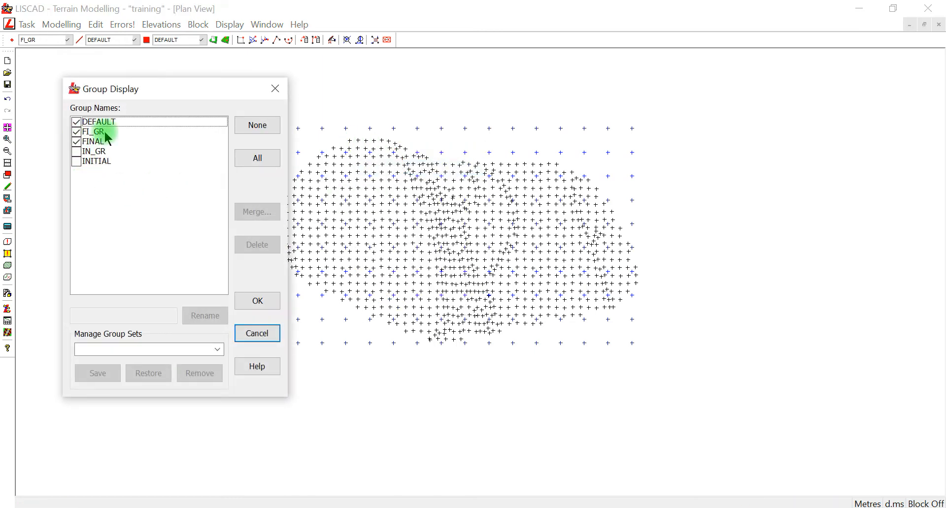
{"action": "left_click", "coordinate": [104, 137]}
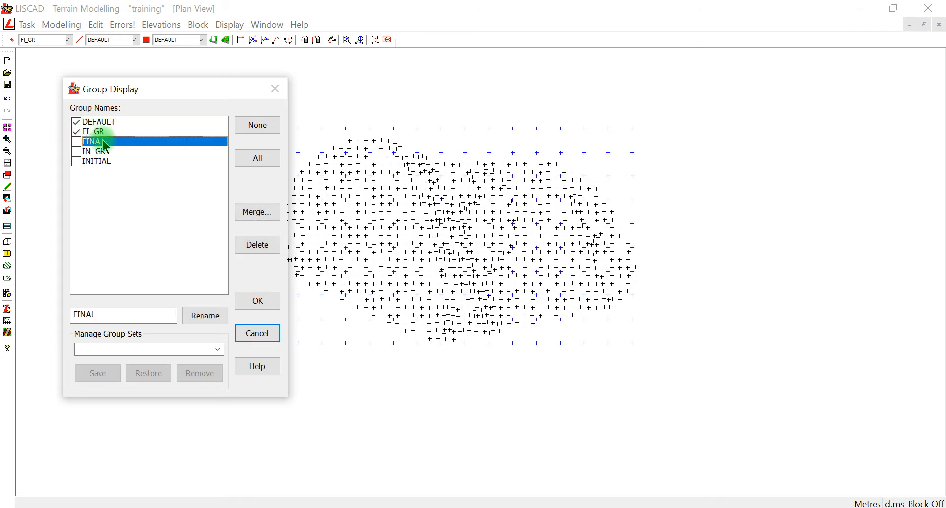
{"action": "left_click", "coordinate": [76, 152]}
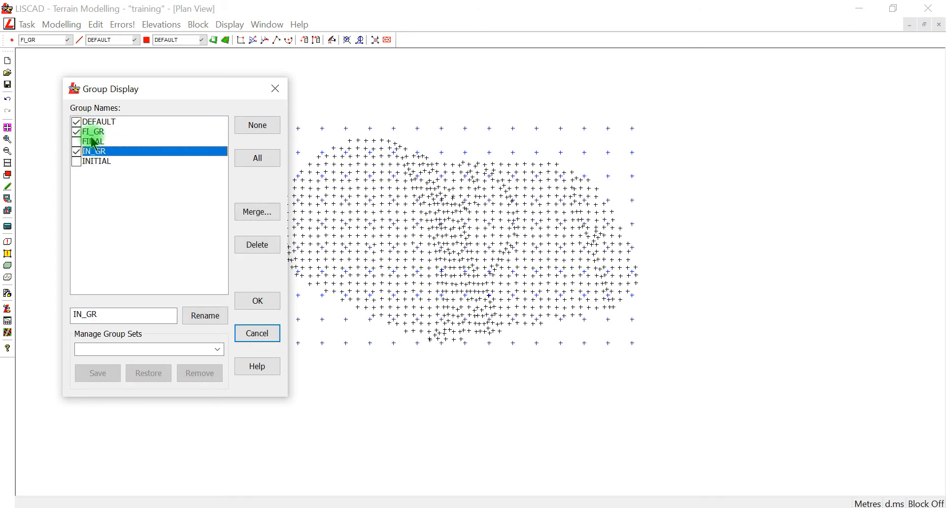
{"action": "left_click", "coordinate": [257, 299]}
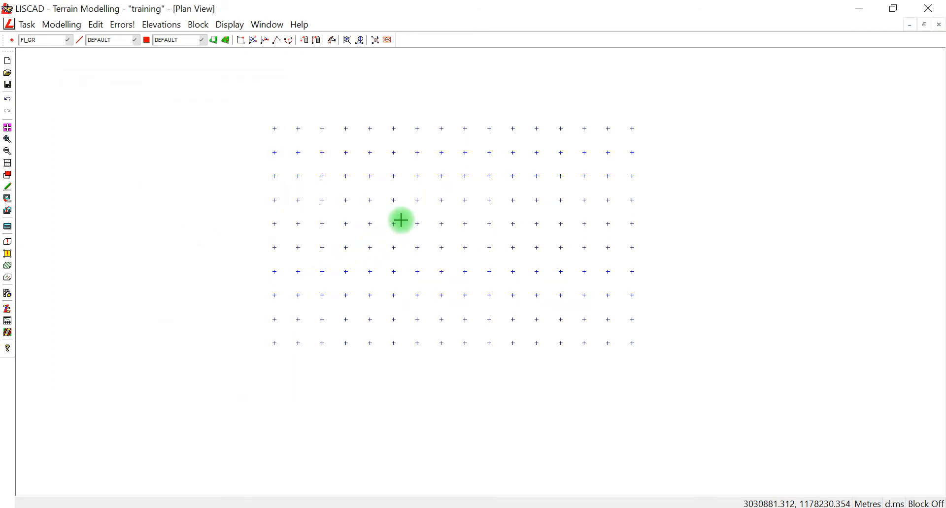
Turn on the elevation labels of the displayed grid points and inspect them up close
{"action": "scroll", "coordinate": [402, 220], "scroll_direction": "up", "scroll_amount": 1}
{"action": "right_click", "coordinate": [413, 199]}
{"action": "left_click", "coordinate": [424, 205]}
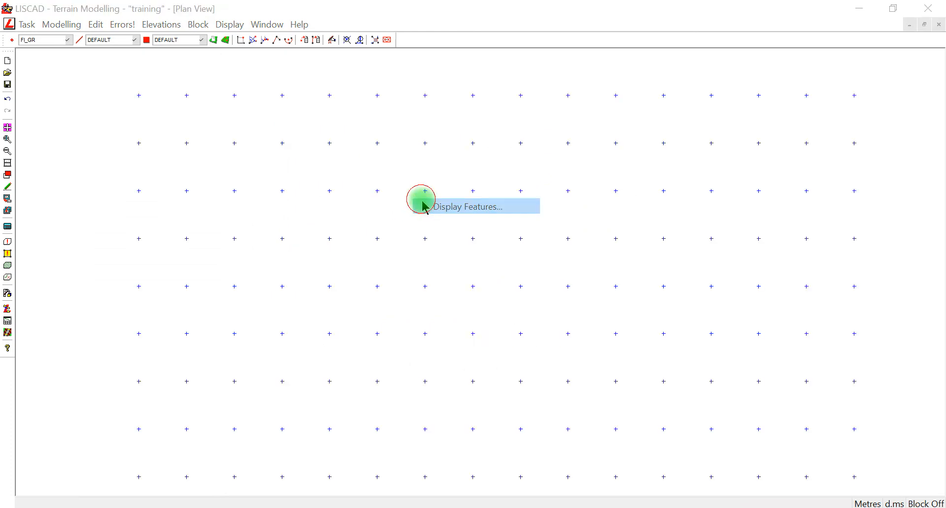
{"action": "left_click", "coordinate": [497, 247]}
{"action": "left_click", "coordinate": [401, 364]}
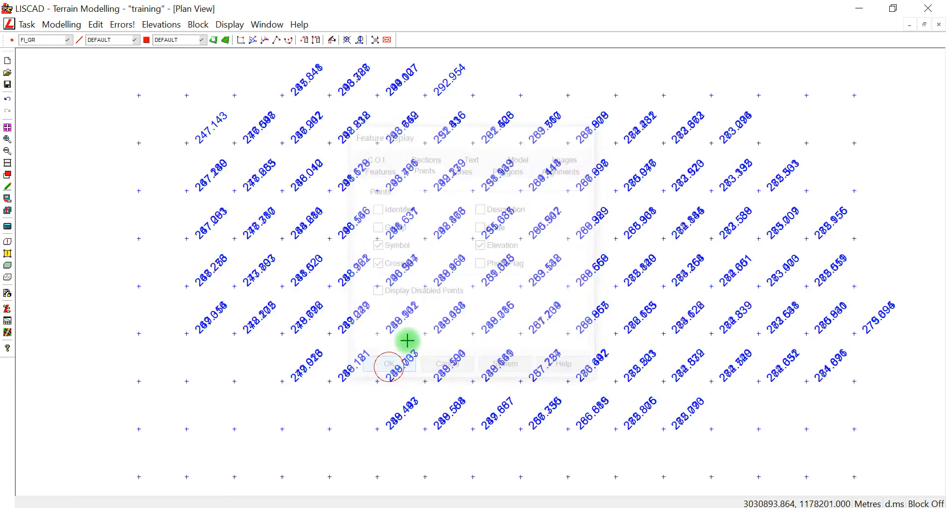
{"action": "scroll", "coordinate": [399, 209], "scroll_direction": "up", "scroll_amount": 1}
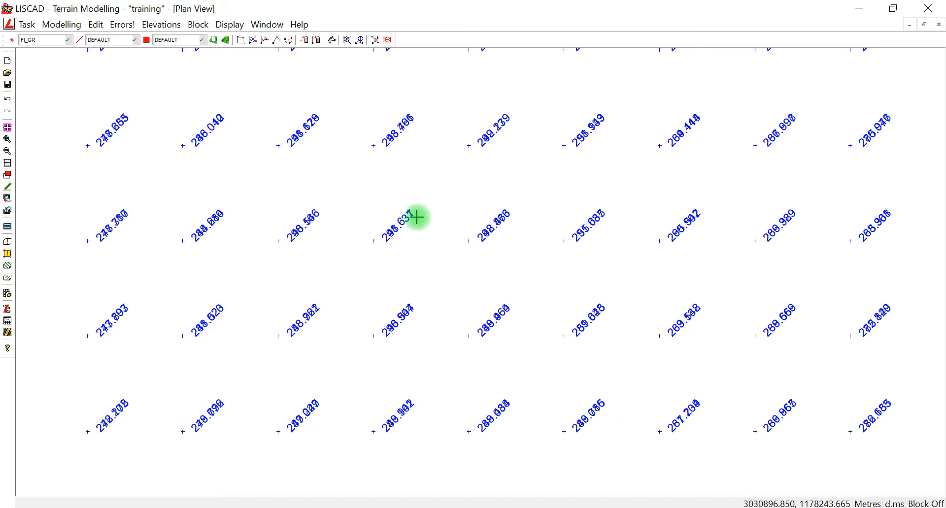
{"action": "scroll", "coordinate": [416, 216], "scroll_direction": "down", "scroll_amount": 1}
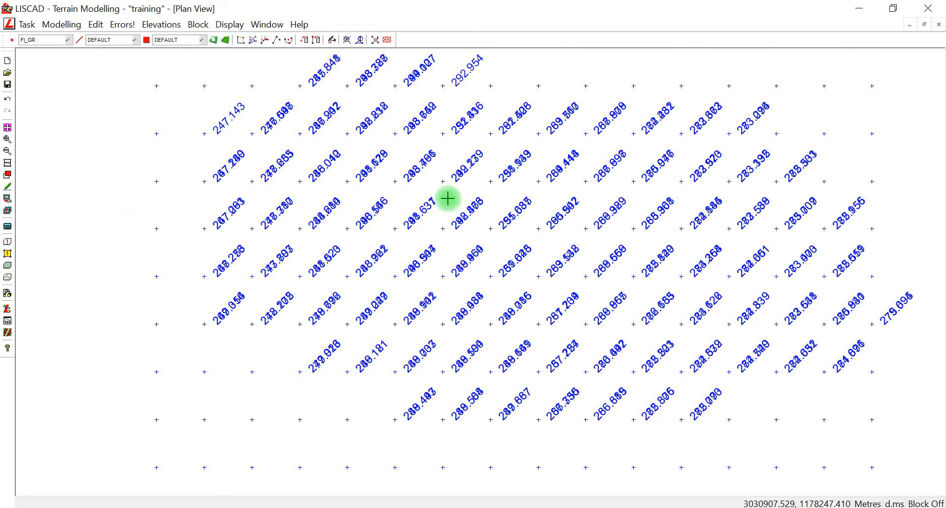
Hide the IN_GR and FI_GR groups and display the FINAL group
{"action": "right_click", "coordinate": [394, 160]}
{"action": "left_click", "coordinate": [422, 184]}
{"action": "left_click", "coordinate": [72, 152]}
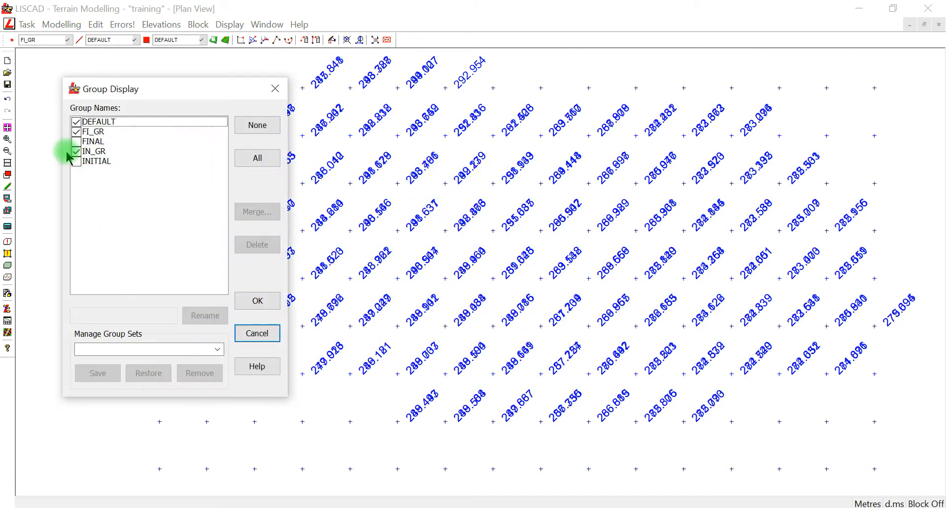
{"action": "left_click", "coordinate": [76, 153]}
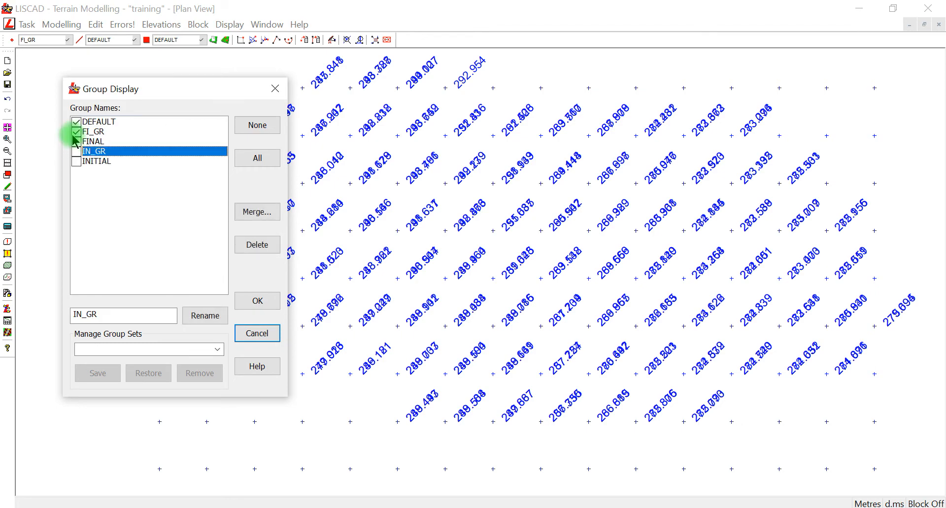
{"action": "left_click", "coordinate": [73, 130]}
{"action": "left_click", "coordinate": [76, 143]}
{"action": "left_click", "coordinate": [260, 301]}
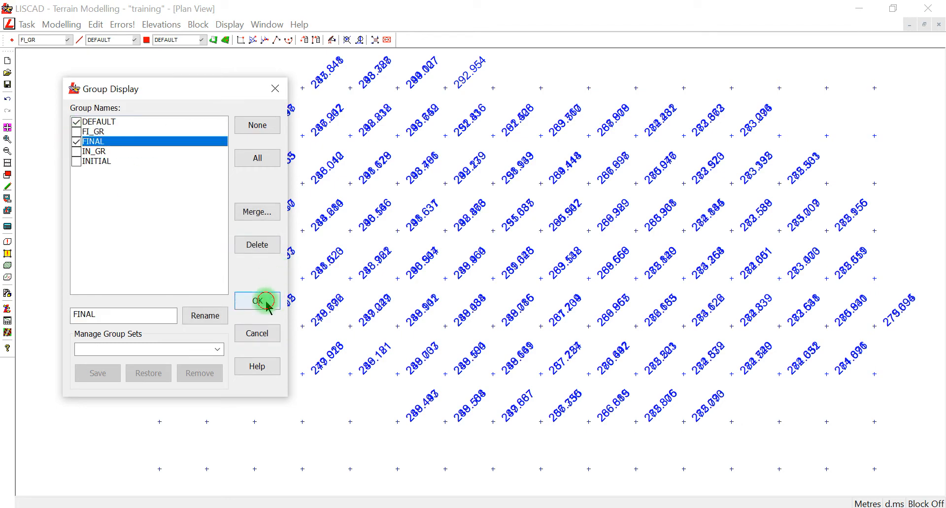
Activate a block around all displayed FINAL points and delete the points in it
{"action": "left_click", "coordinate": [197, 27]}
{"action": "left_click", "coordinate": [217, 72]}
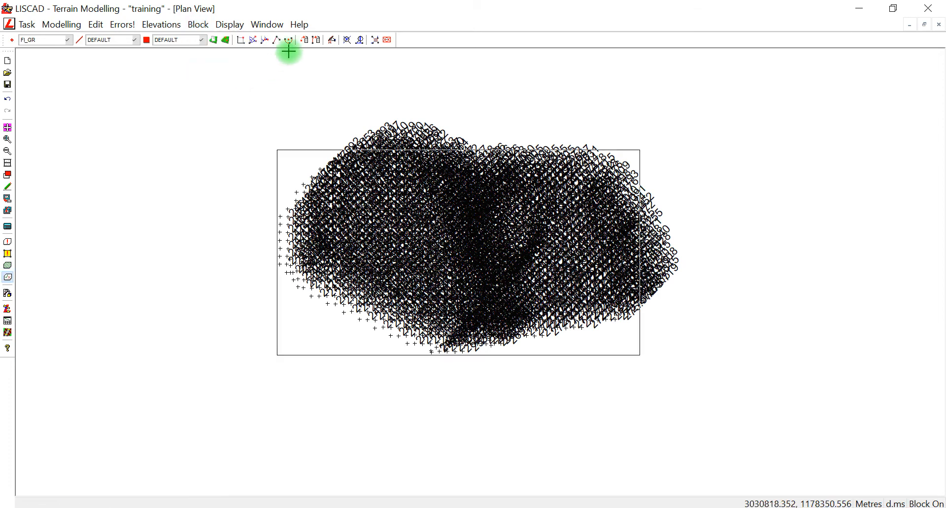
{"action": "left_click", "coordinate": [306, 40]}
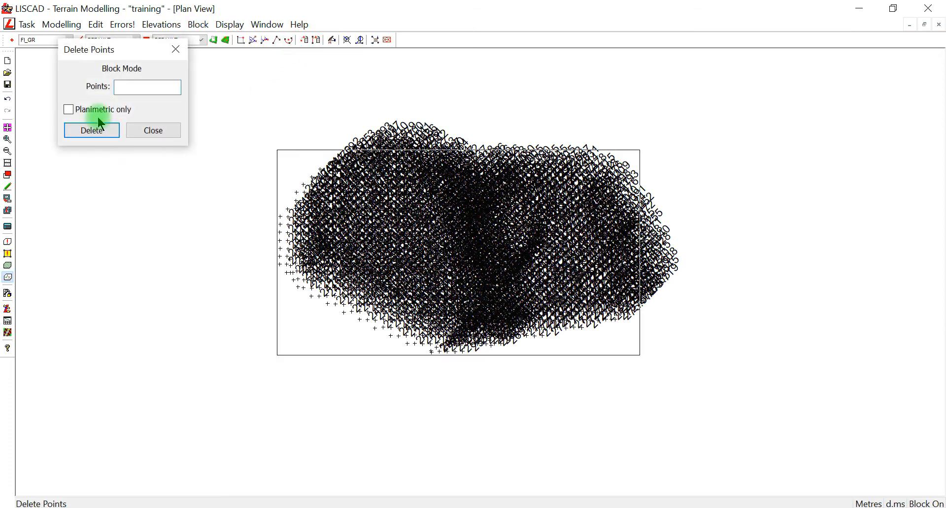
{"action": "left_click", "coordinate": [91, 130]}
{"action": "left_click", "coordinate": [157, 130]}
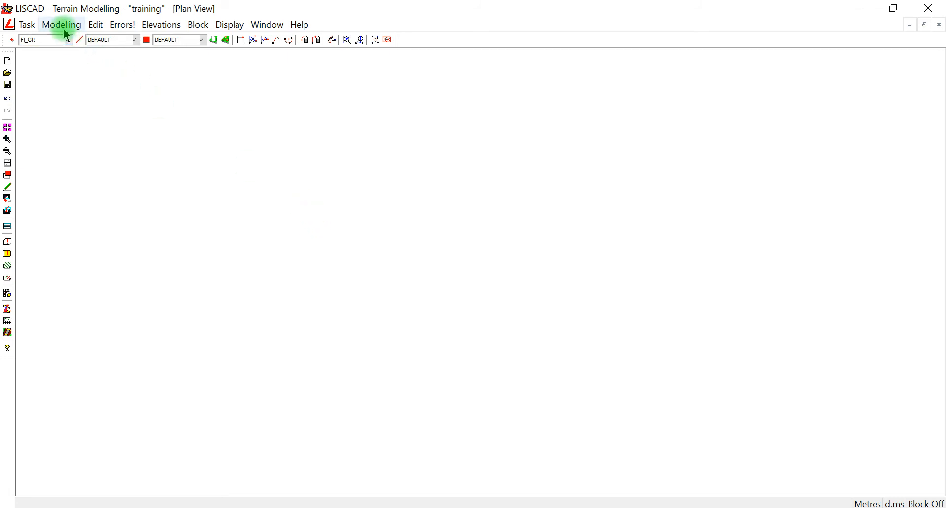
Delete the Final terrain model
{"action": "left_click", "coordinate": [94, 24]}
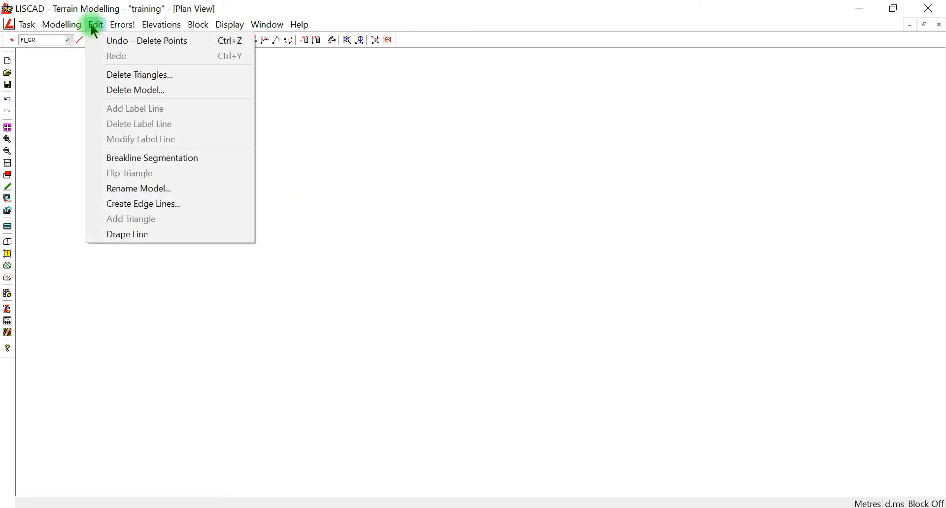
{"action": "left_click", "coordinate": [134, 90]}
{"action": "left_click", "coordinate": [534, 246]}
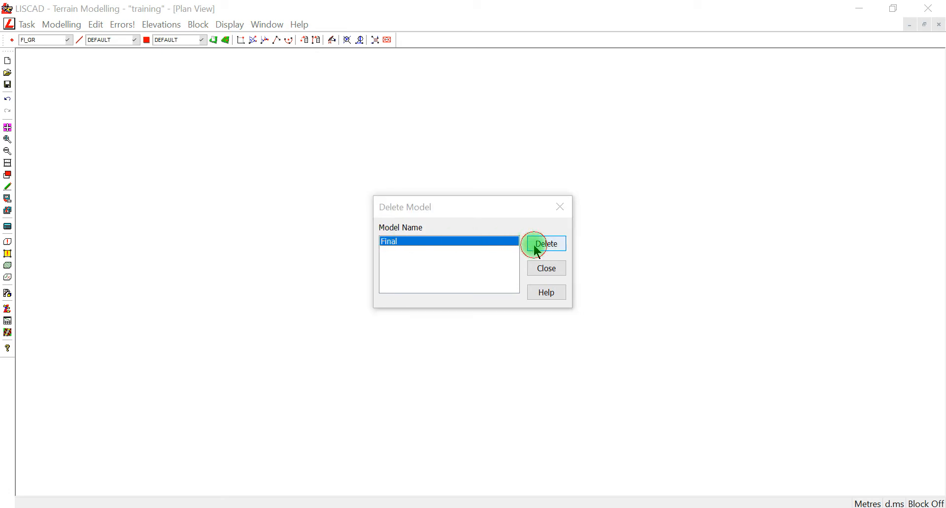
{"action": "left_click", "coordinate": [487, 290]}
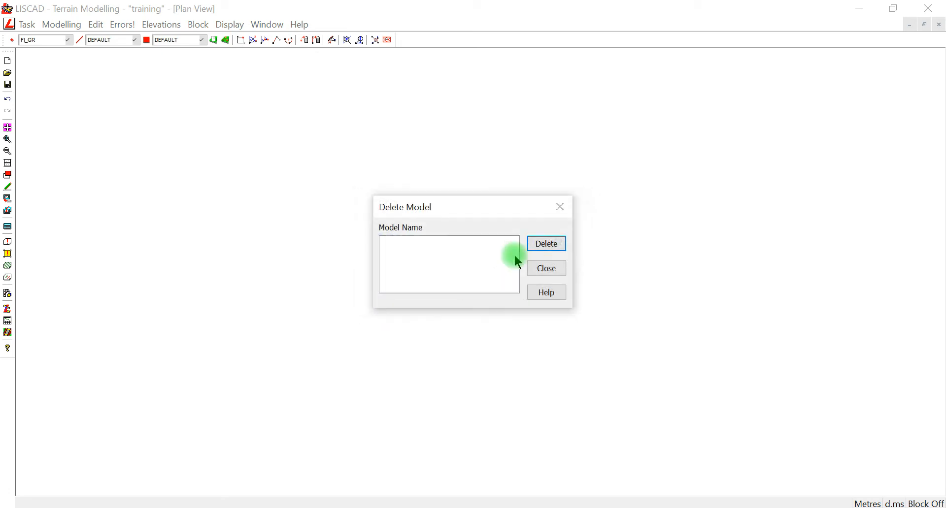
{"action": "left_click", "coordinate": [548, 270]}
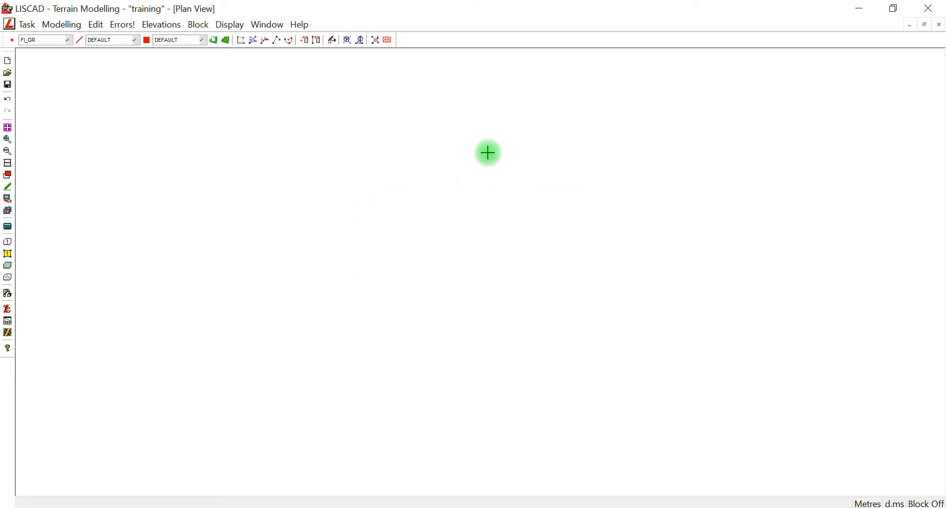
Hide the FINAL group, display the FI_GR and IN_GR groups together, and inspect their grid point elevations
{"action": "right_click", "coordinate": [333, 137]}
{"action": "left_click", "coordinate": [375, 163]}
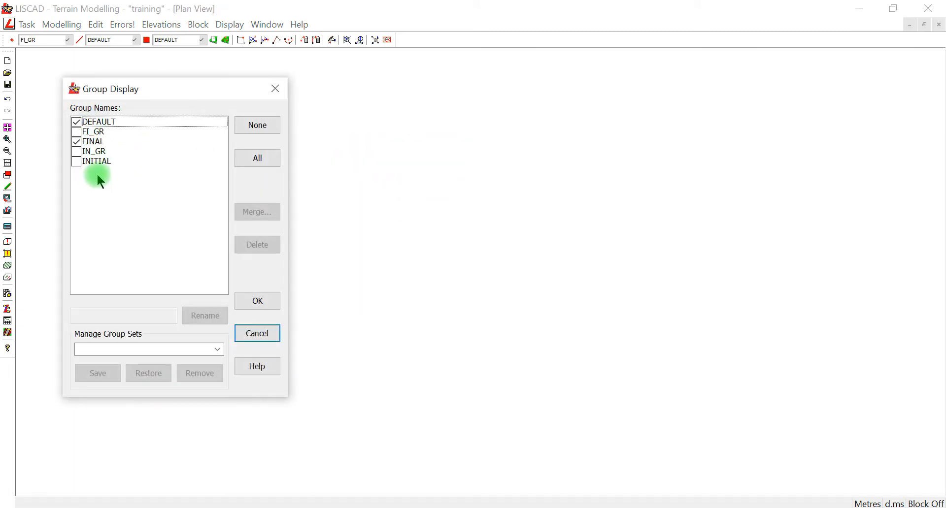
{"action": "left_click", "coordinate": [76, 141]}
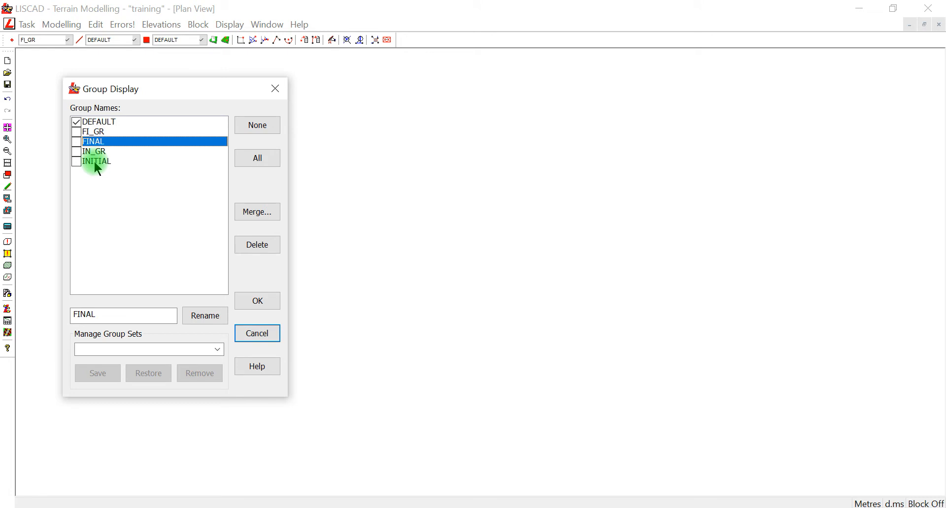
{"action": "left_click", "coordinate": [76, 132]}
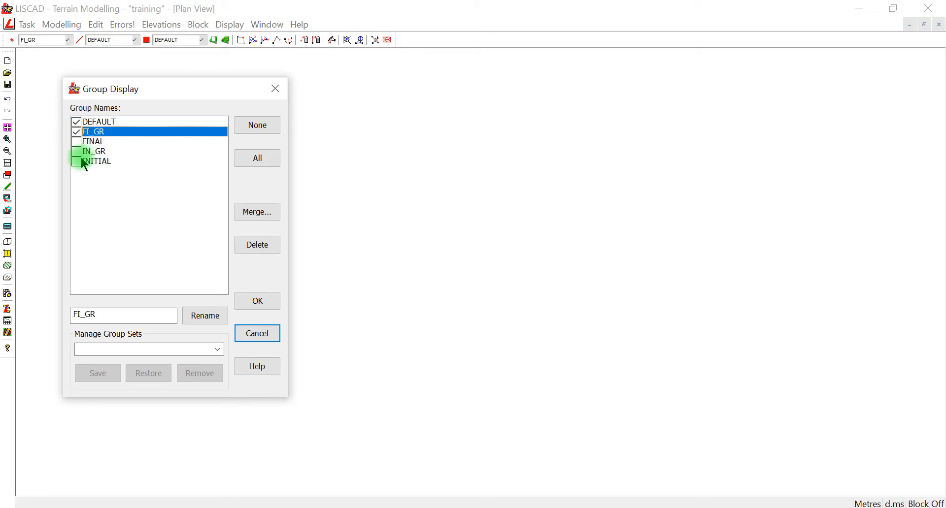
{"action": "left_click", "coordinate": [76, 151]}
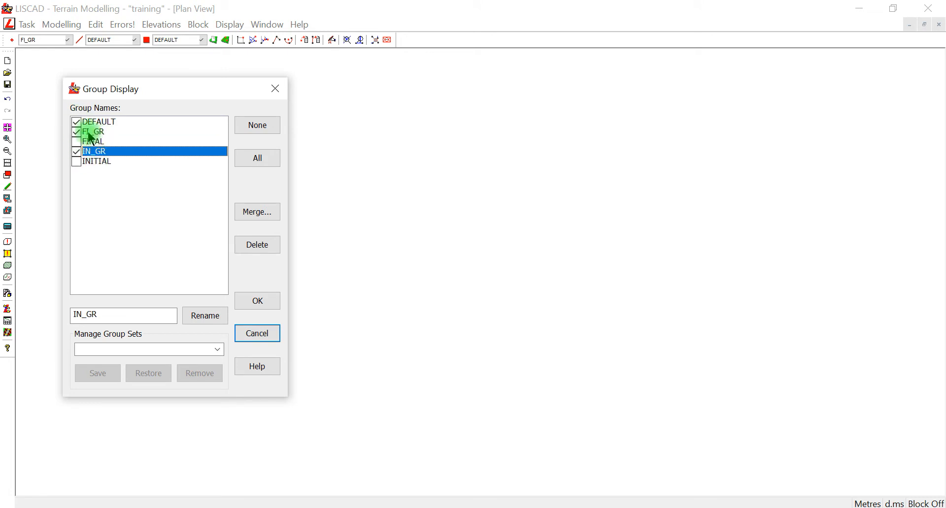
{"action": "left_click", "coordinate": [259, 304]}
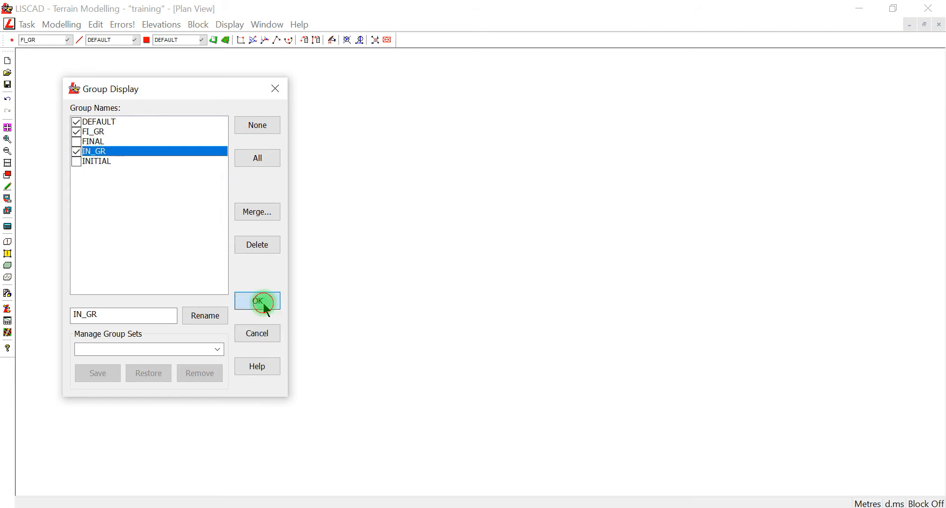
{"action": "middle_click_drag", "start_coordinate": [419, 243], "coordinate": [401, 238]}
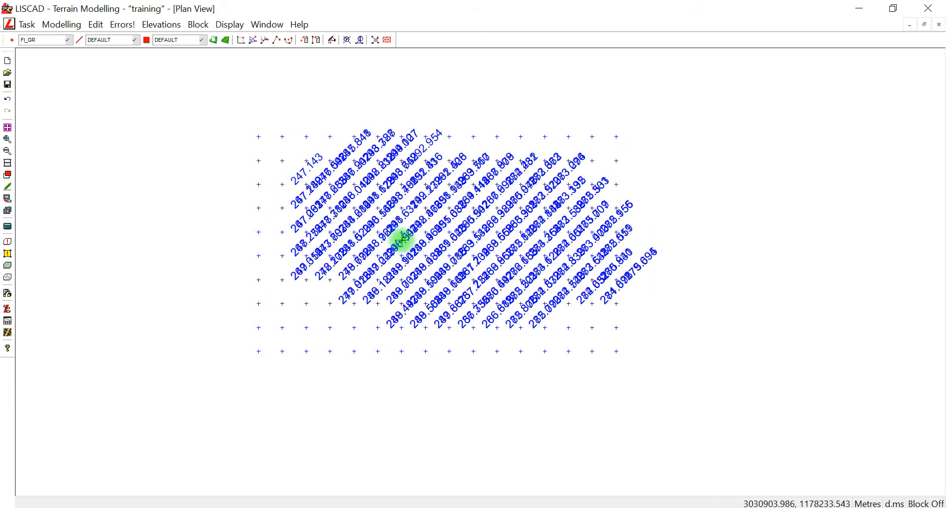
{"action": "scroll", "coordinate": [368, 311], "scroll_direction": "up", "scroll_amount": 2}
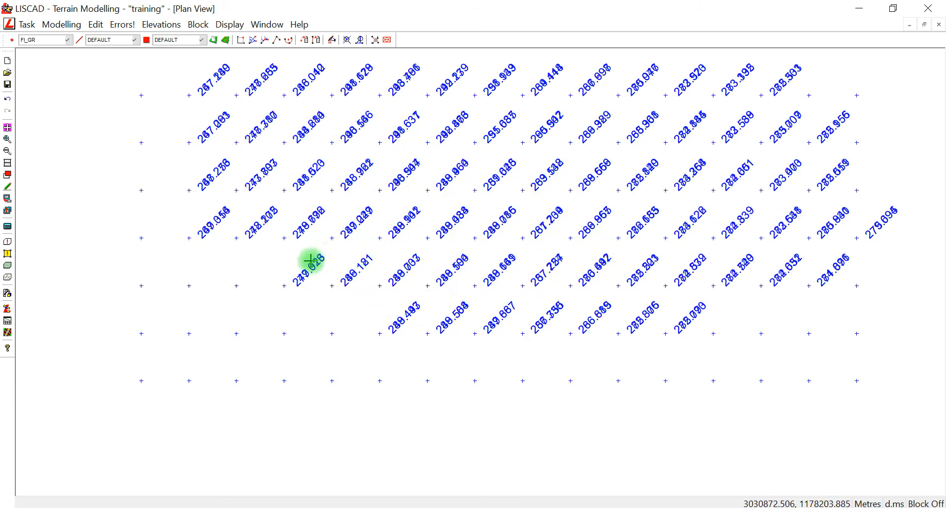
{"action": "scroll", "coordinate": [342, 226], "scroll_direction": "up", "scroll_amount": 2}
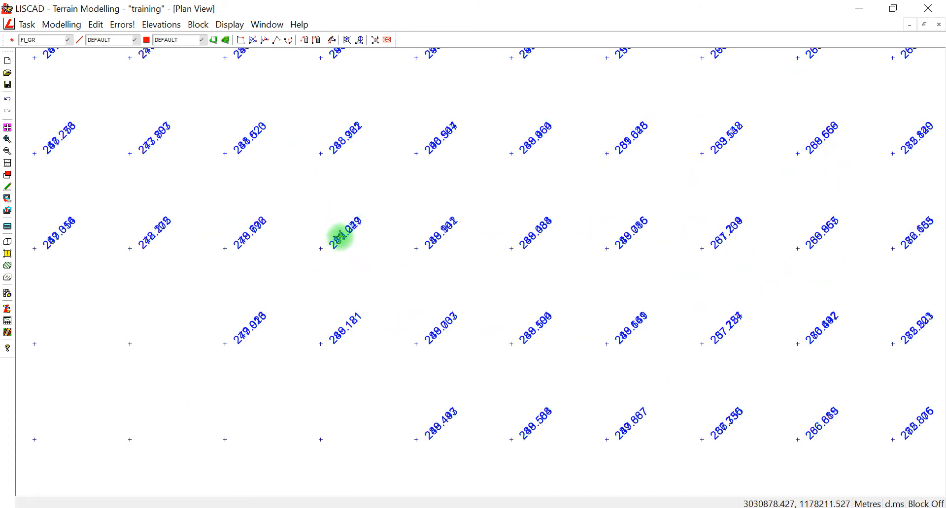
{"action": "scroll", "coordinate": [340, 229], "scroll_direction": "down", "scroll_amount": 4}
{"action": "middle_click_drag", "start_coordinate": [402, 218], "coordinate": [390, 237]}
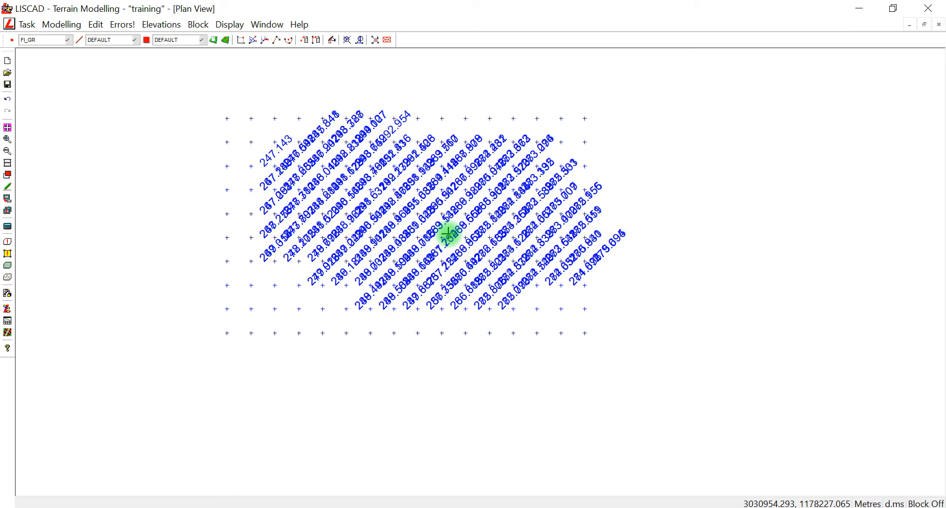
Switch to the Data Conversions task and start a User Definable export to the Desktop, entering its file name
{"action": "left_click", "coordinate": [28, 26]}
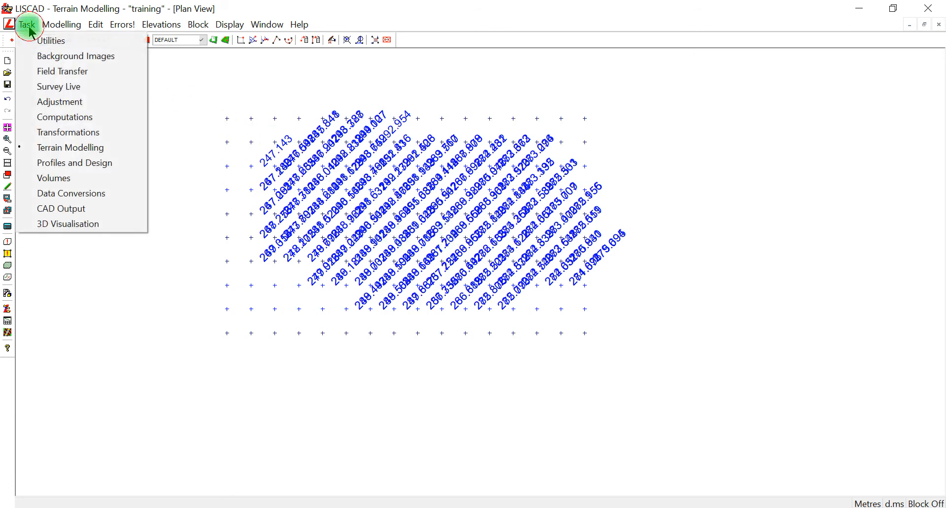
{"action": "left_click", "coordinate": [102, 193]}
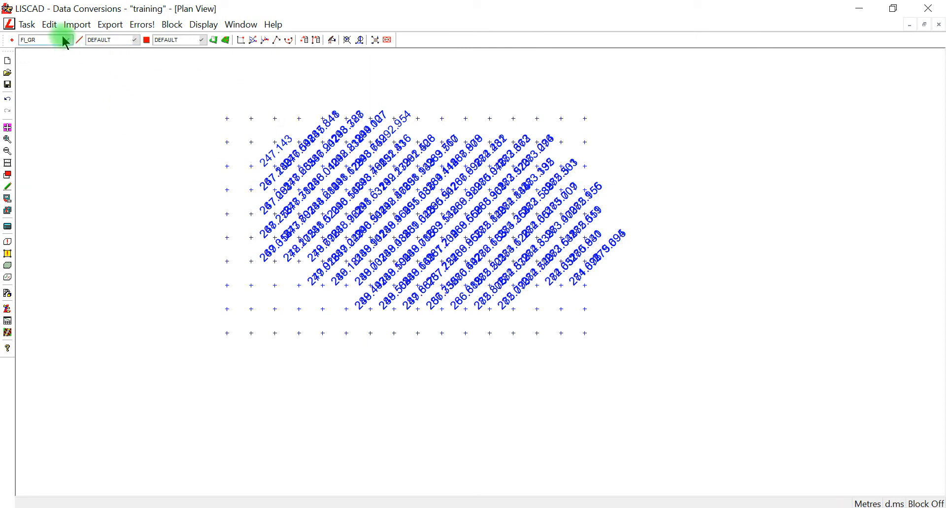
{"action": "left_click", "coordinate": [111, 26]}
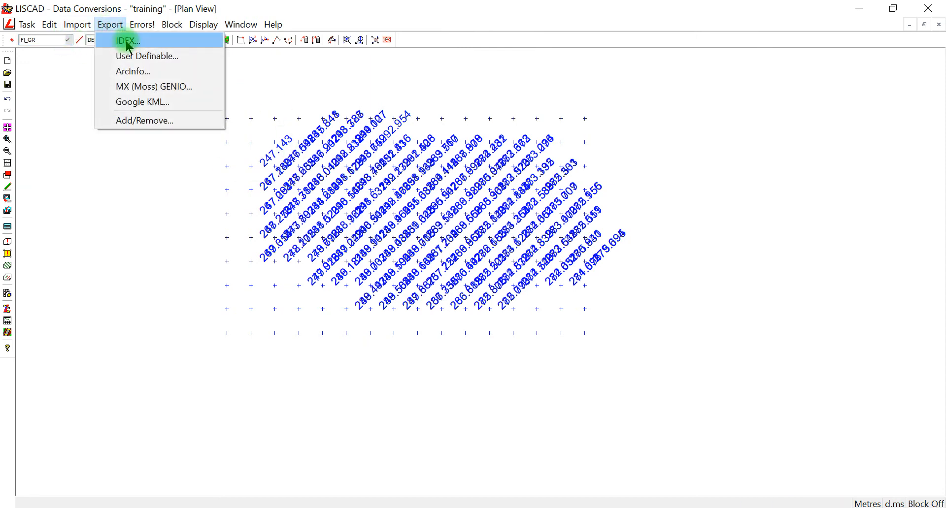
{"action": "left_click", "coordinate": [136, 58]}
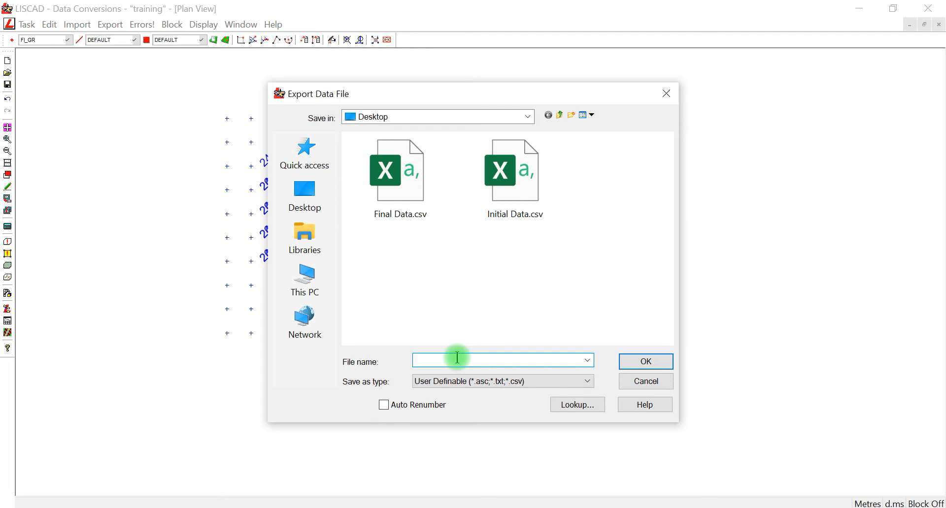
{"action": "type", "text": "Gri"}
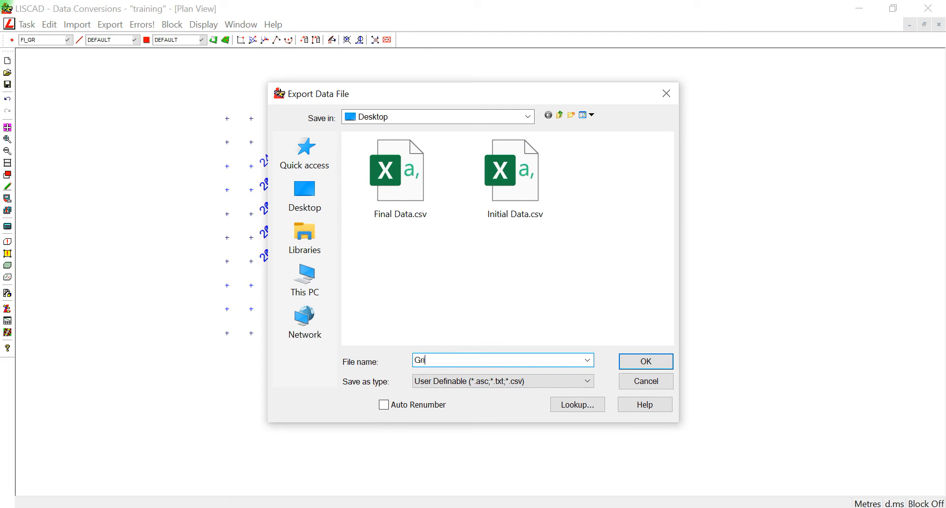
Export the grid data to the Desktop as Volume.csv in comma-separated points form, with undefined elevations written as 0
{"action": "key", "text": "BackSpace"}
{"action": "type", "text": "Volume.csv"}
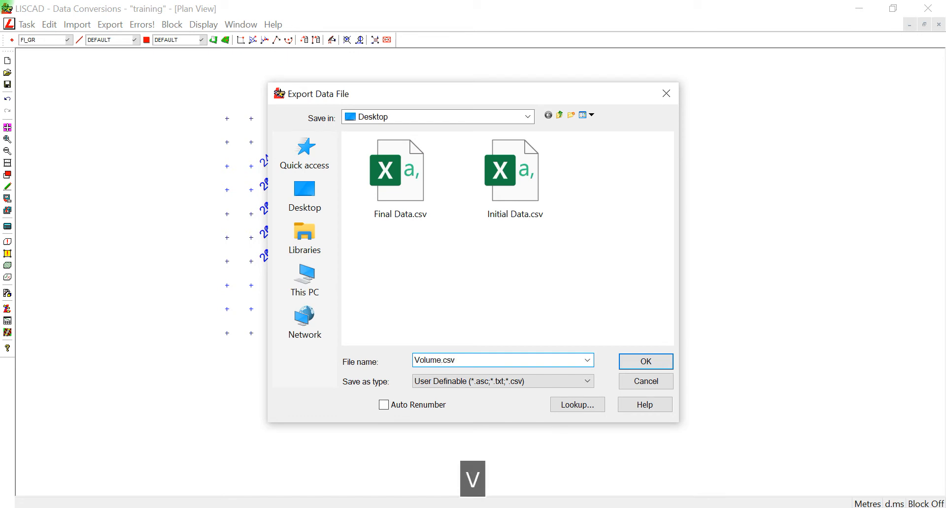
{"action": "left_click", "coordinate": [633, 367]}
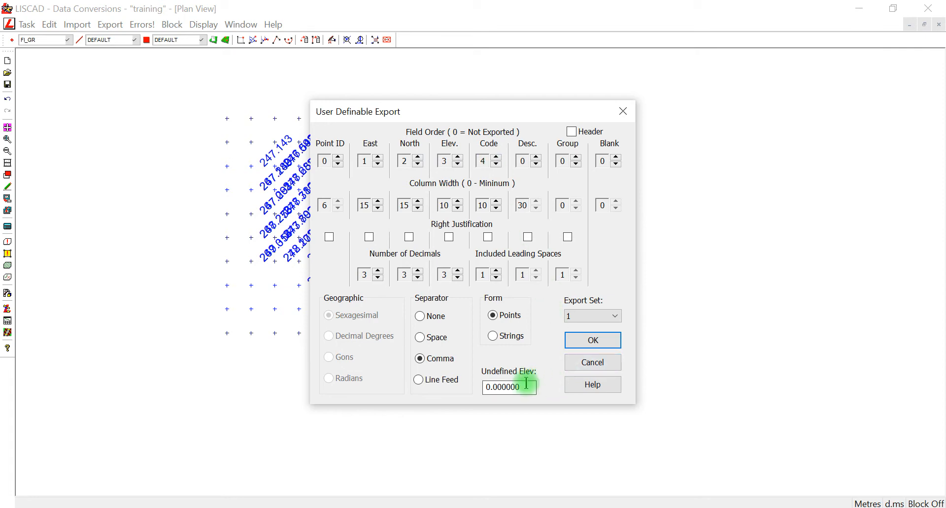
{"action": "left_click_drag", "start_coordinate": [528, 387], "coordinate": [478, 388]}
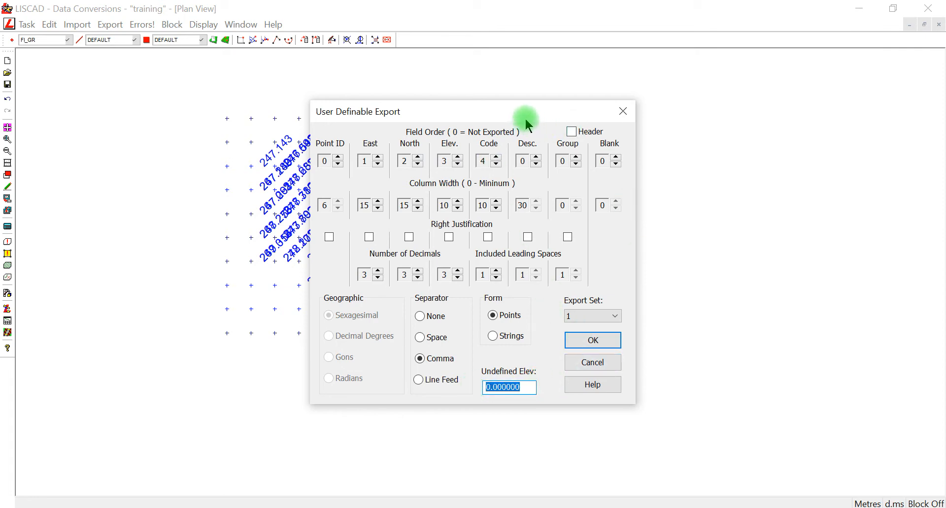
{"action": "left_click_drag", "start_coordinate": [525, 119], "coordinate": [628, 132]}
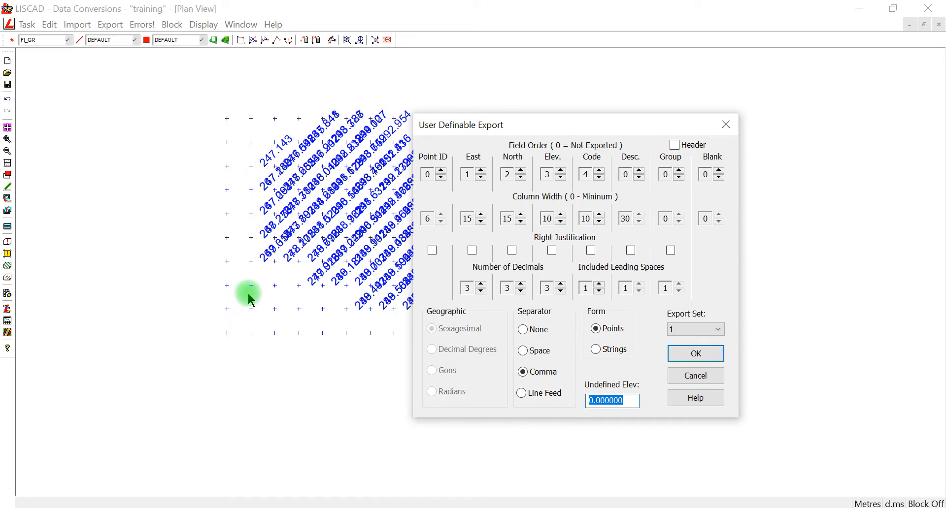
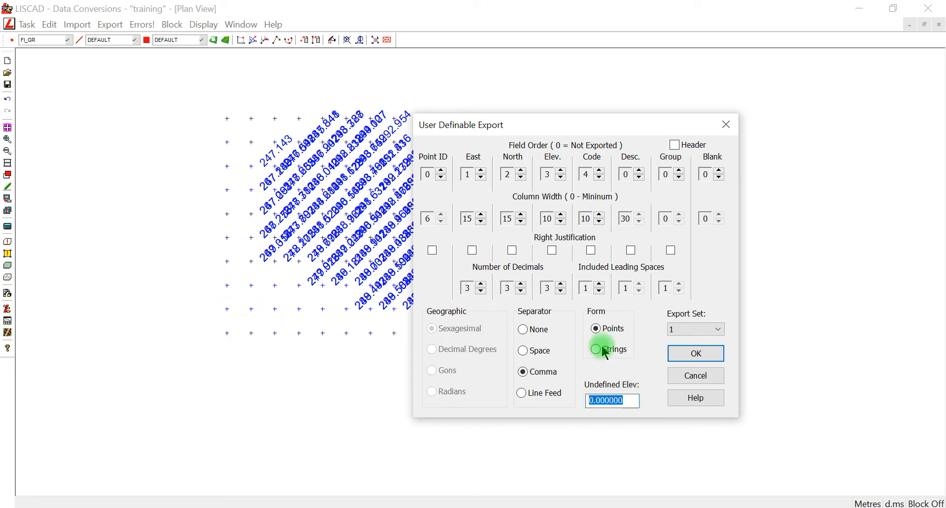
{"action": "left_click", "coordinate": [695, 357]}
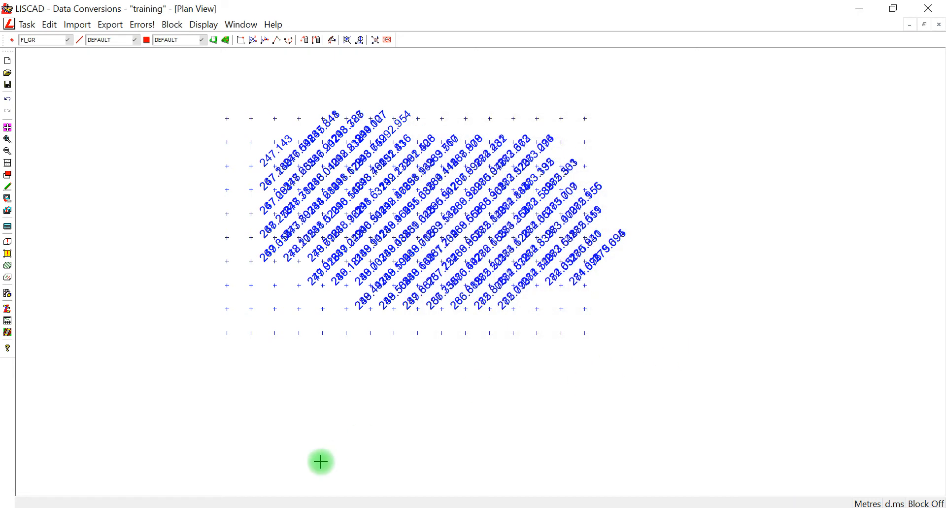
Switch to the Desktop folder, open Volume.csv in Excel and fit columns A and B to their contents
{"action": "left_click", "coordinate": [423, 335]}
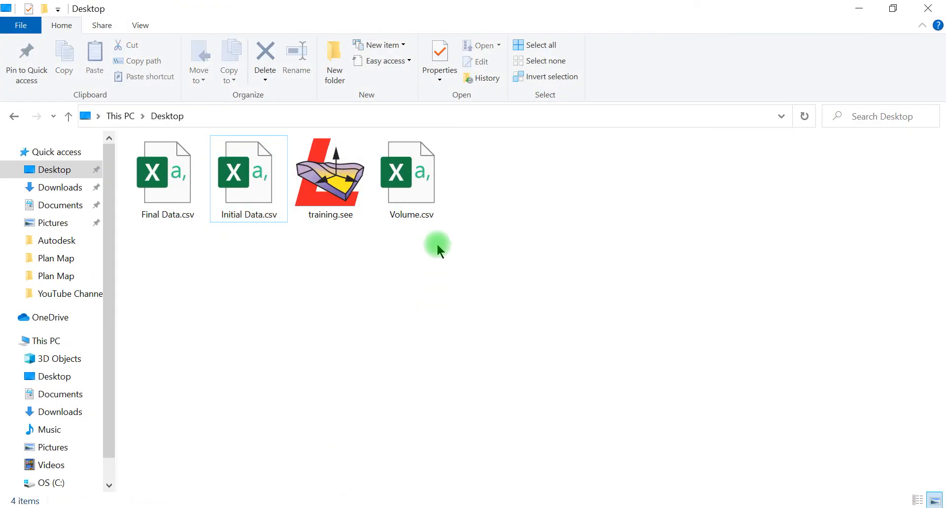
{"action": "double_click", "coordinate": [424, 182]}
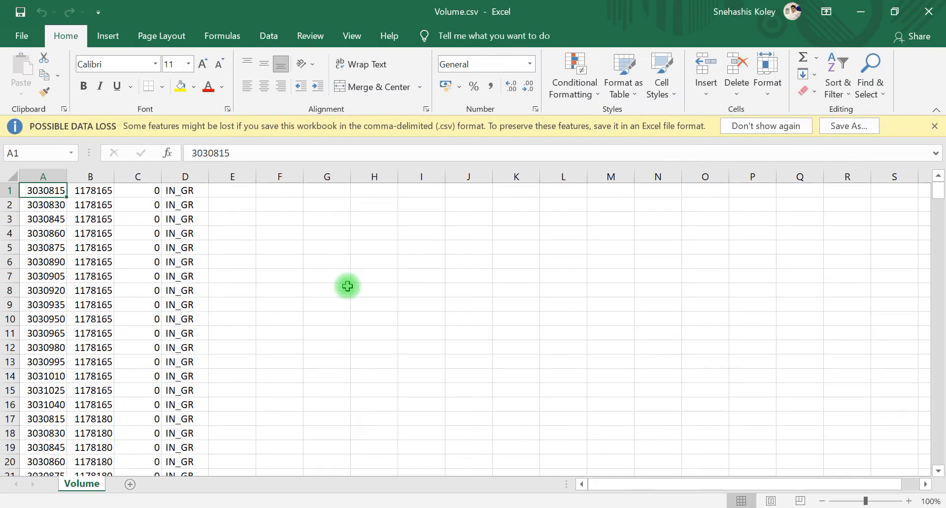
{"action": "left_click", "coordinate": [347, 286]}
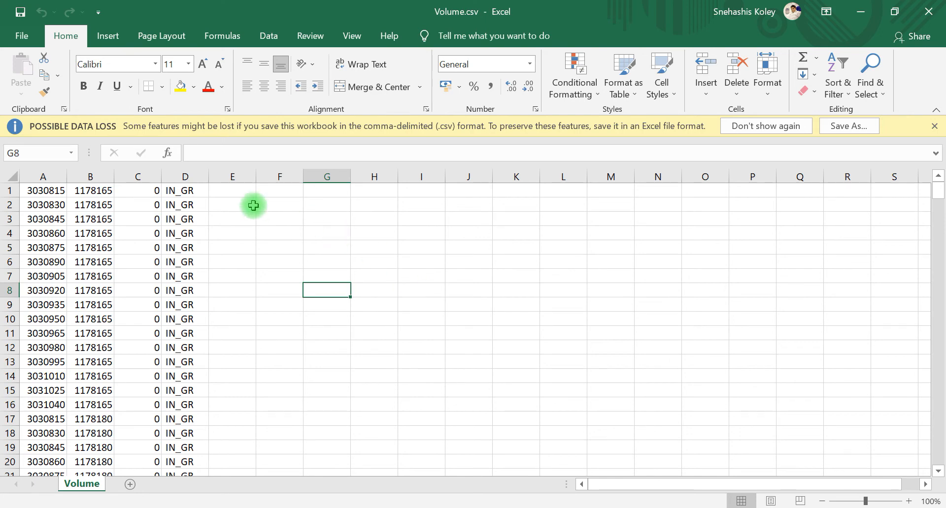
{"action": "left_click", "coordinate": [181, 192]}
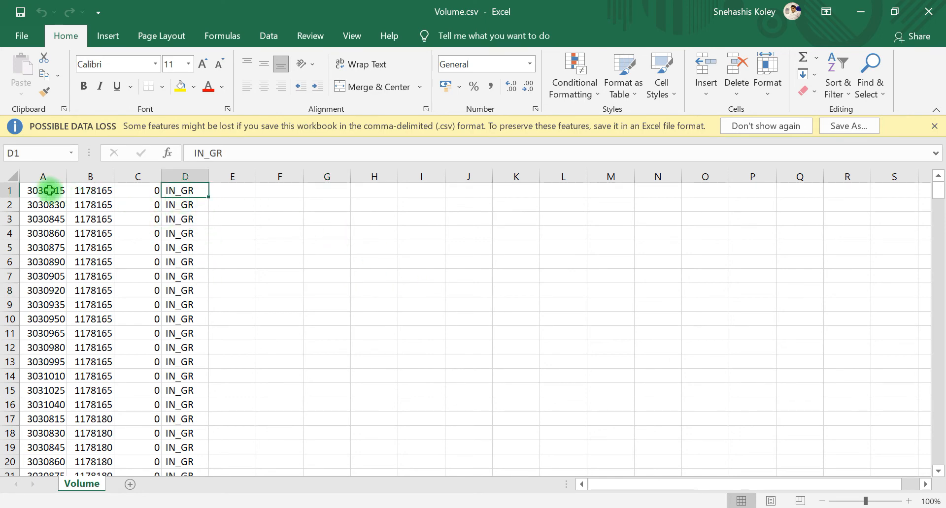
{"action": "double_click", "coordinate": [66, 176]}
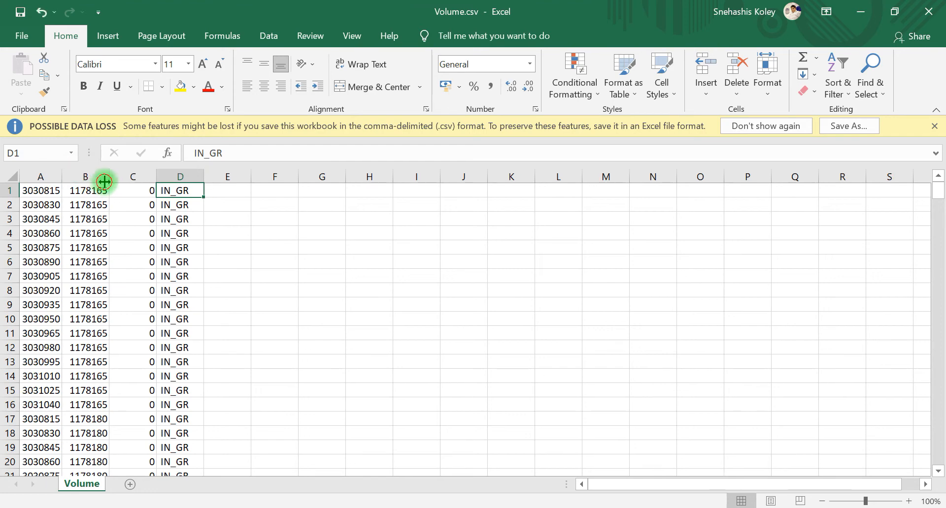
{"action": "double_click", "coordinate": [104, 182]}
Review the elevations and codes down the sheet, up to the boundary between the IN_GR and FI_GR rows
{"action": "left_click", "coordinate": [142, 192]}
{"action": "left_click_drag", "start_coordinate": [171, 192], "coordinate": [178, 277]}
{"action": "left_click", "coordinate": [230, 306]}
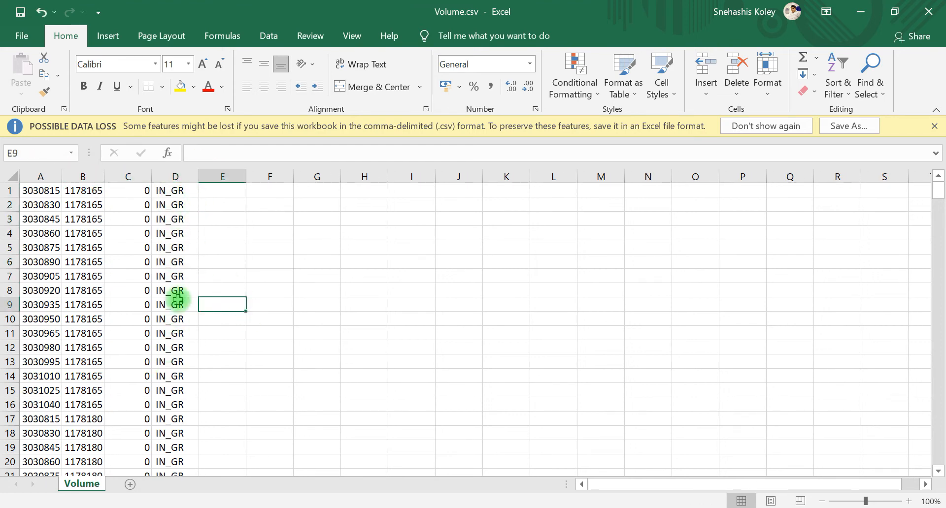
{"action": "scroll", "coordinate": [210, 299], "scroll_direction": "down", "scroll_amount": 5}
{"action": "scroll", "coordinate": [209, 297], "scroll_direction": "down", "scroll_amount": 20}
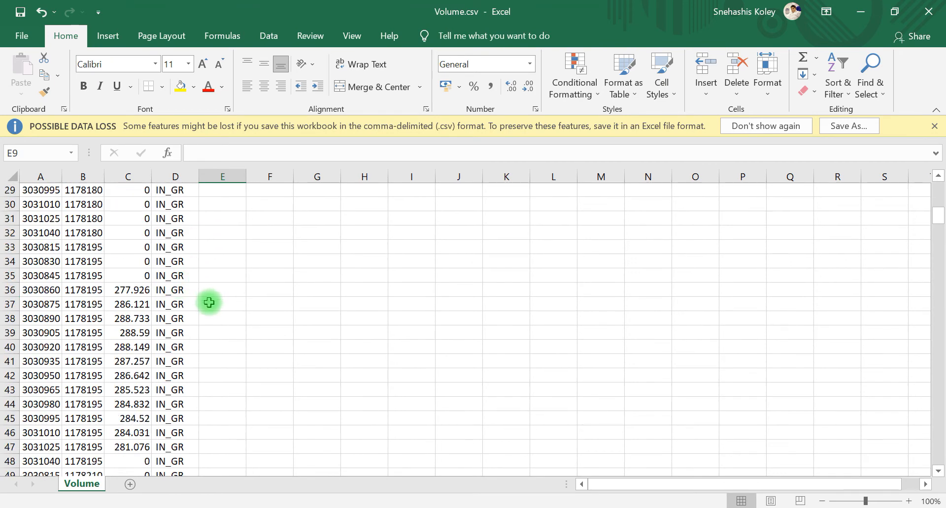
{"action": "scroll", "coordinate": [209, 313], "scroll_direction": "down", "scroll_amount": 12}
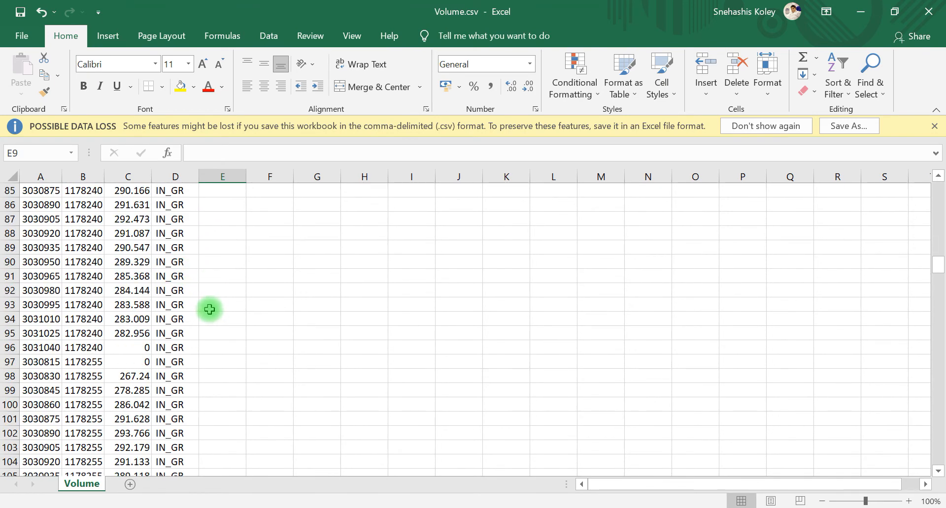
{"action": "scroll", "coordinate": [210, 309], "scroll_direction": "down", "scroll_amount": 16}
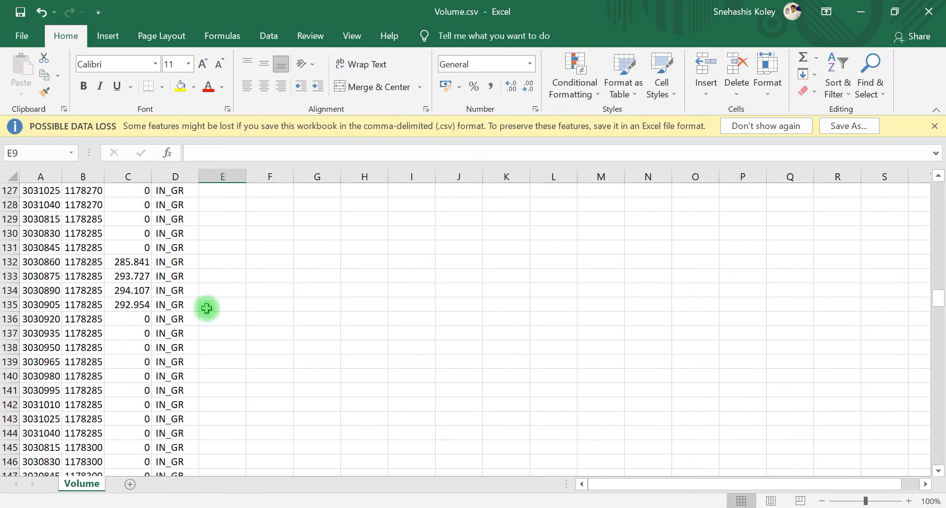
{"action": "scroll", "coordinate": [202, 316], "scroll_direction": "up", "scroll_amount": 1}
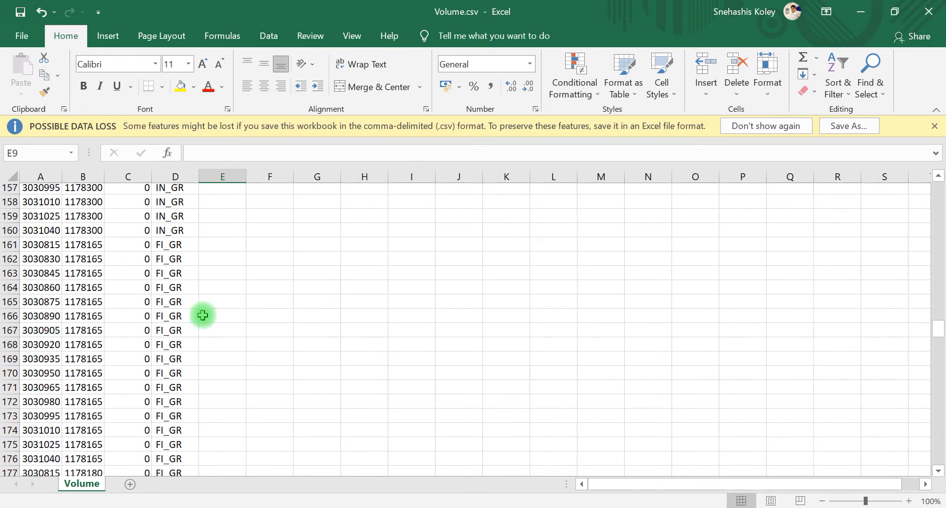
{"action": "left_click", "coordinate": [184, 252]}
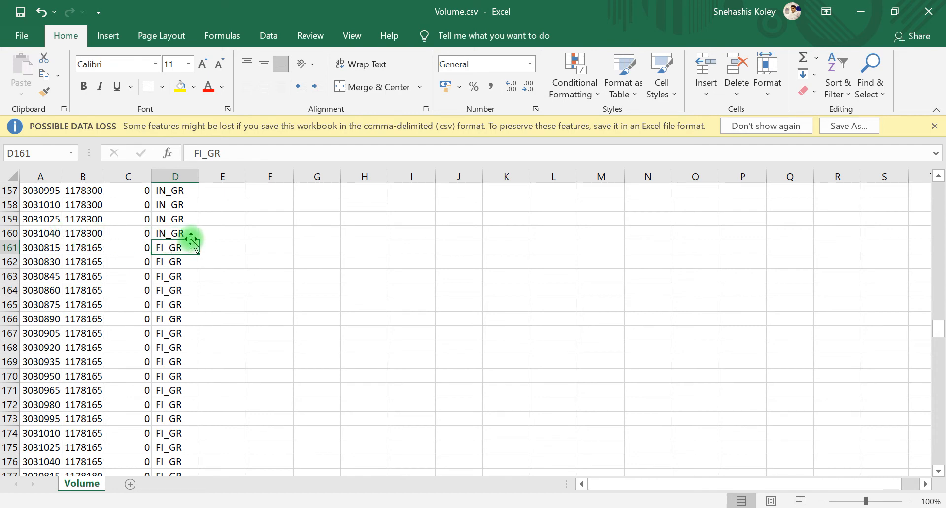
{"action": "left_click_drag", "start_coordinate": [168, 234], "coordinate": [193, 262]}
{"action": "left_click", "coordinate": [256, 291]}
{"action": "left_click", "coordinate": [279, 302]}
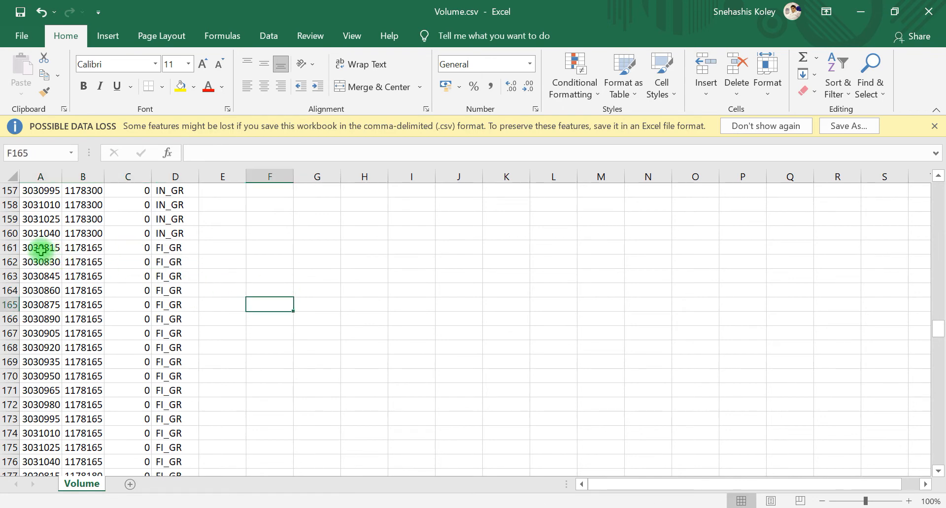
Move the FI_GR block A161:D320 beside the IN_GR block, starting at cell E1
{"action": "left_click_drag", "start_coordinate": [41, 250], "coordinate": [172, 446]}
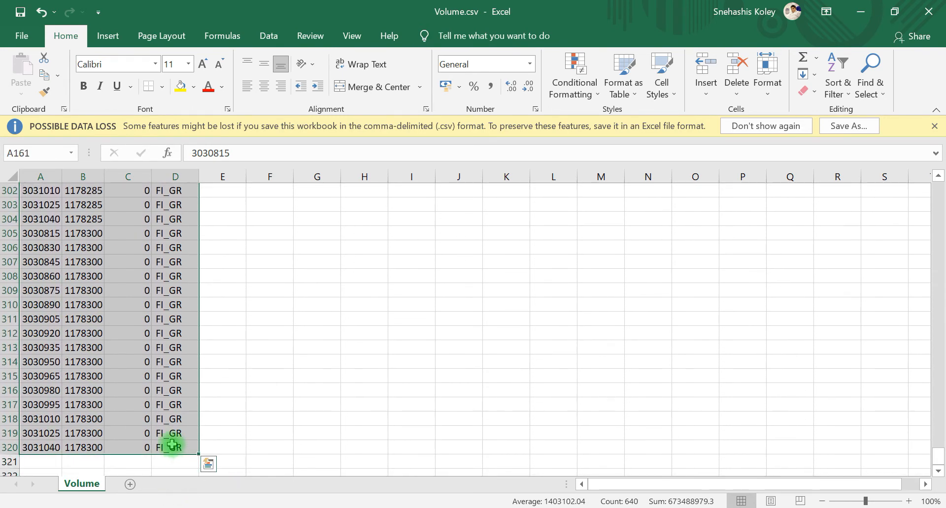
{"action": "key", "text": "ctrl+x"}
{"action": "scroll", "coordinate": [170, 445], "scroll_direction": "up", "scroll_amount": 20}
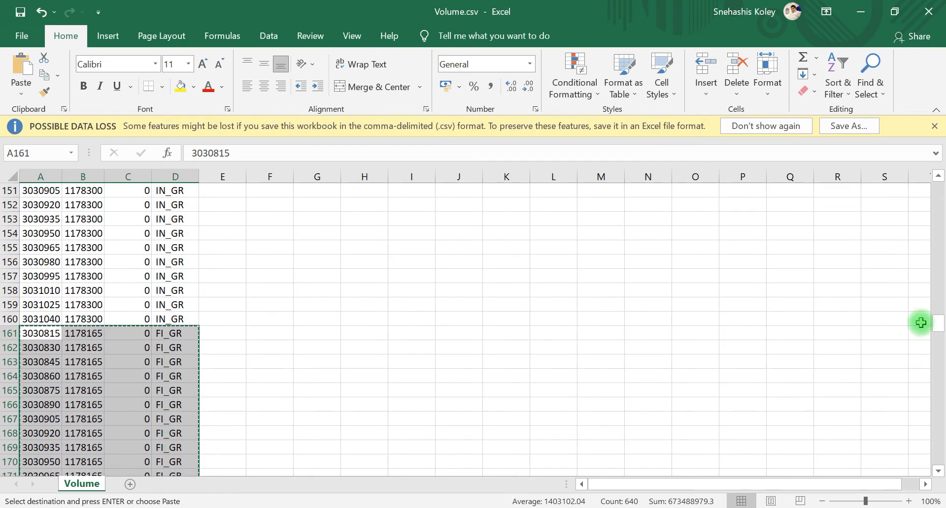
{"action": "left_click_drag", "start_coordinate": [936, 326], "coordinate": [937, 190]}
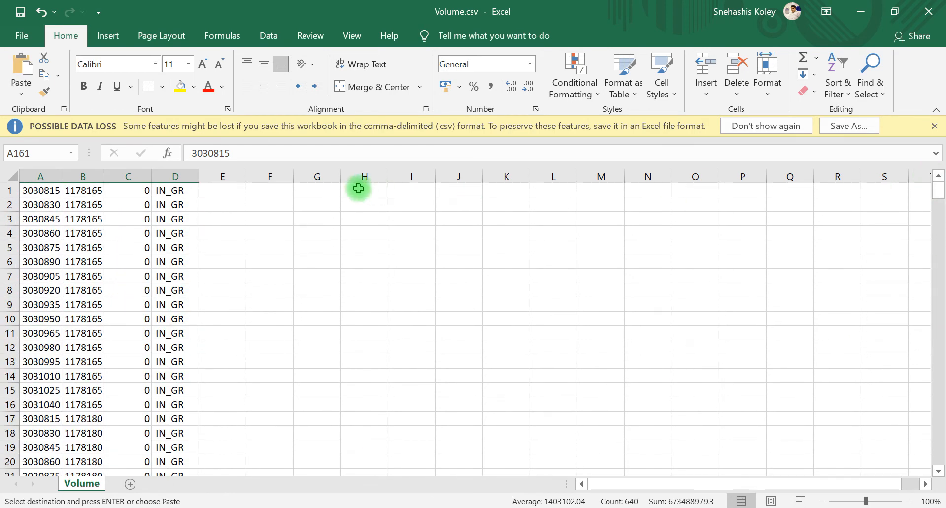
{"action": "left_click", "coordinate": [225, 194]}
{"action": "key", "text": "Return"}
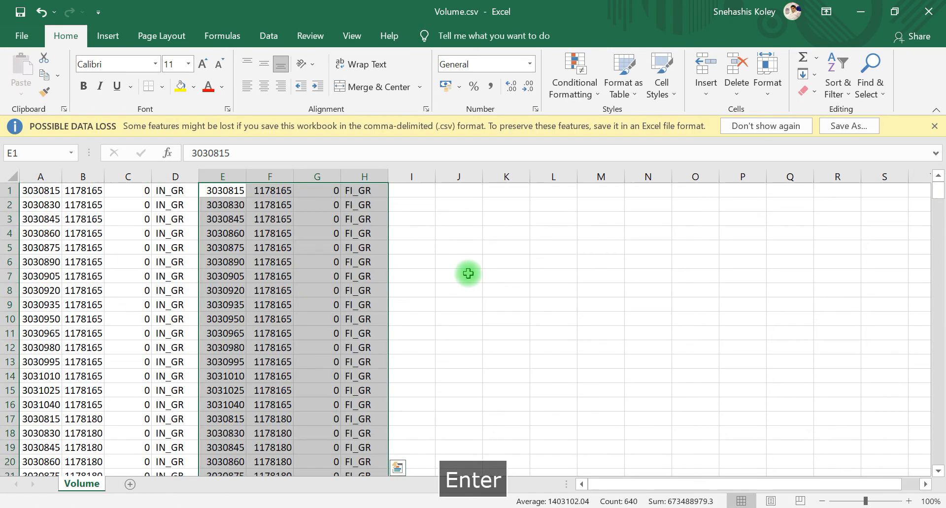
{"action": "left_click", "coordinate": [532, 324]}
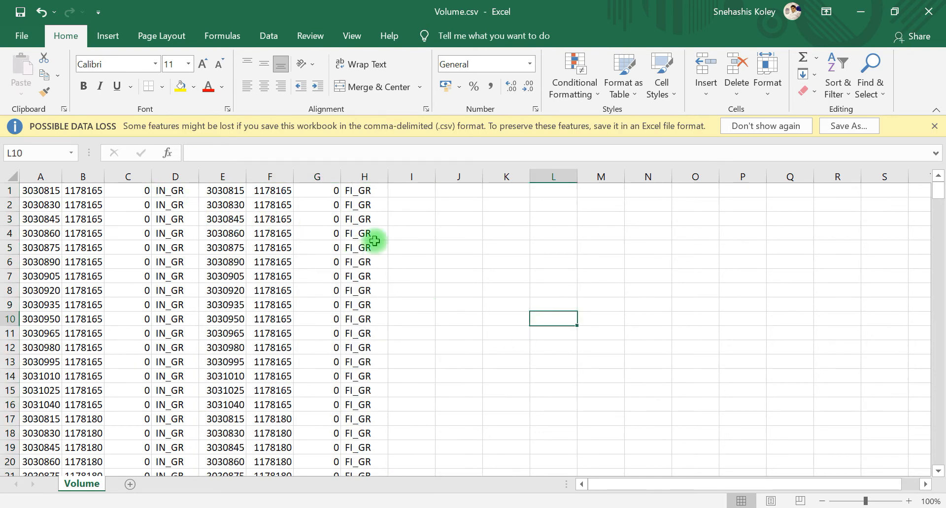
Compare the coordinates and elevations of the IN_GR block with those of the FI_GR block beside it
{"action": "left_click", "coordinate": [444, 250]}
{"action": "double_click", "coordinate": [64, 180]}
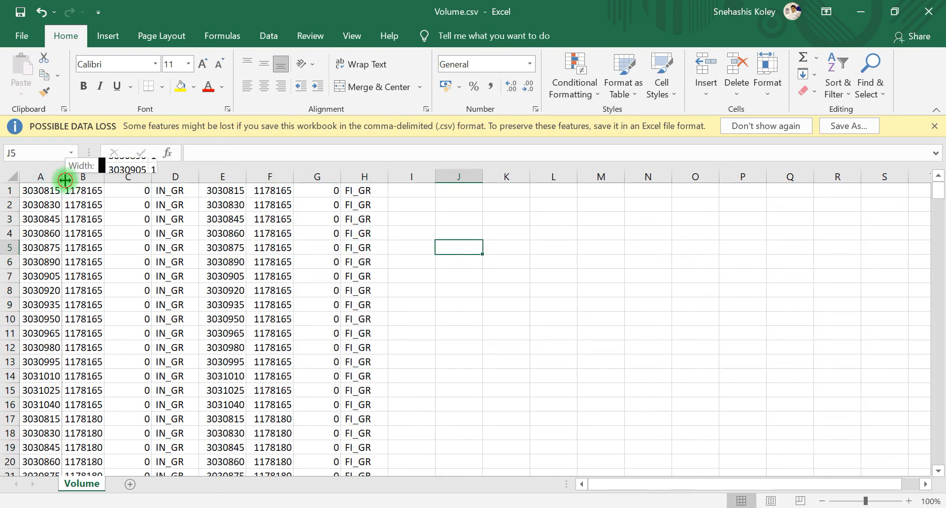
{"action": "double_click", "coordinate": [101, 175]}
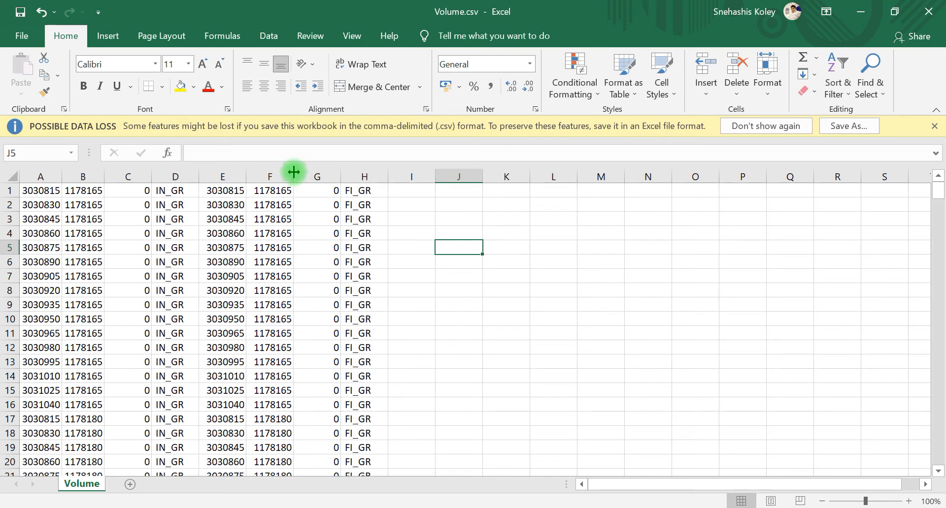
{"action": "left_click_drag", "start_coordinate": [55, 192], "coordinate": [126, 207]}
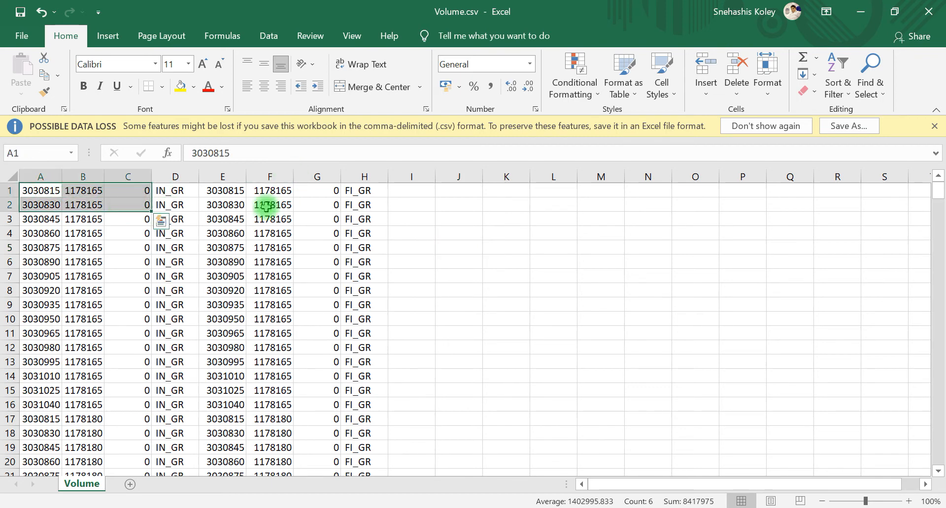
{"action": "left_click", "coordinate": [40, 188]}
{"action": "left_click", "coordinate": [79, 190]}
{"action": "left_click", "coordinate": [228, 191]}
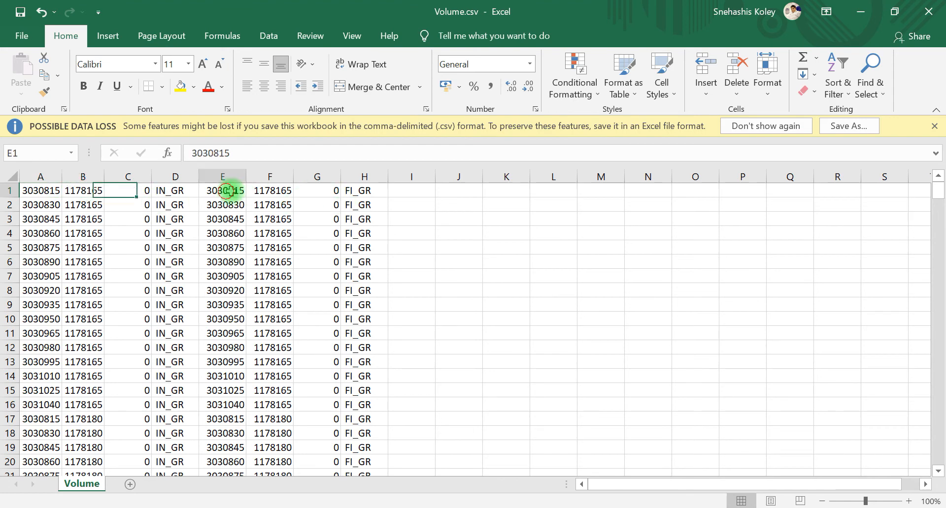
{"action": "left_click_drag", "start_coordinate": [228, 191], "coordinate": [274, 192]}
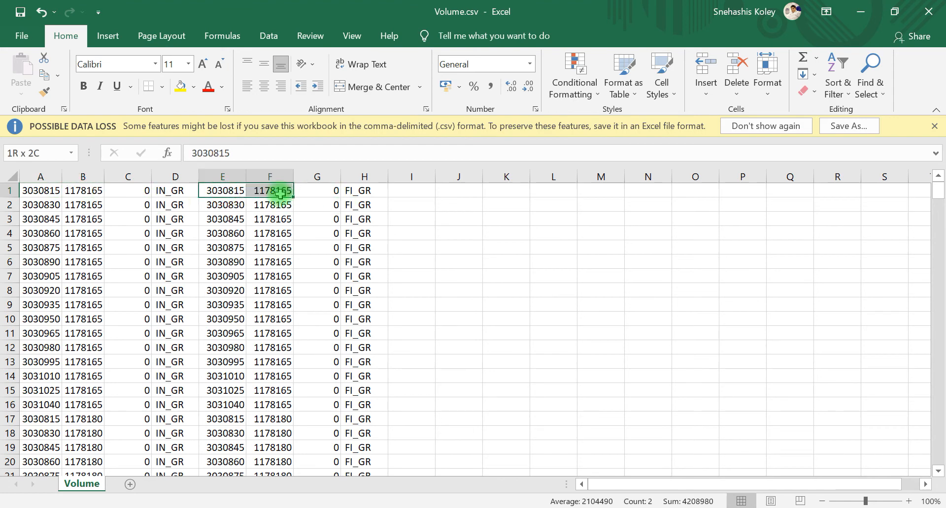
{"action": "left_click", "coordinate": [313, 190]}
{"action": "scroll", "coordinate": [321, 320], "scroll_direction": "down", "scroll_amount": 2}
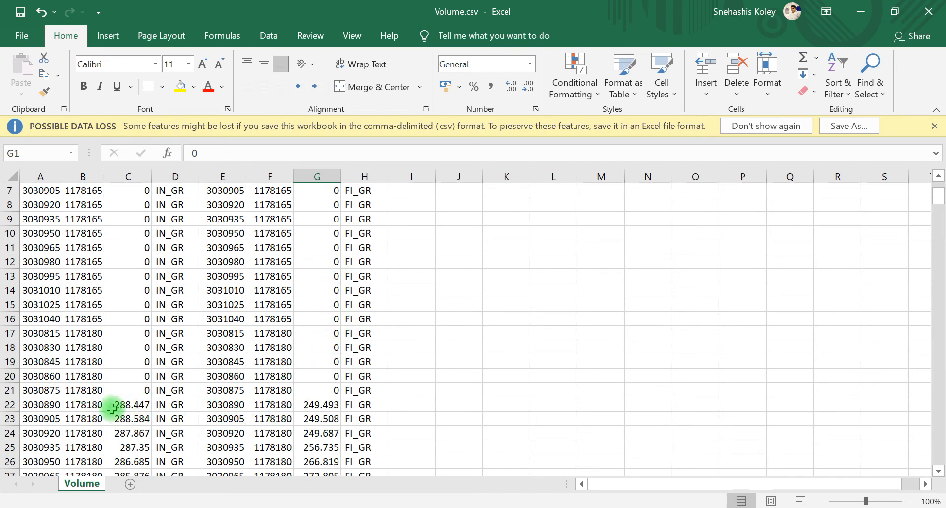
{"action": "left_click", "coordinate": [420, 390]}
Delete the duplicate FI_GR coordinate columns E and F
{"action": "left_click_drag", "start_coordinate": [222, 177], "coordinate": [273, 174]}
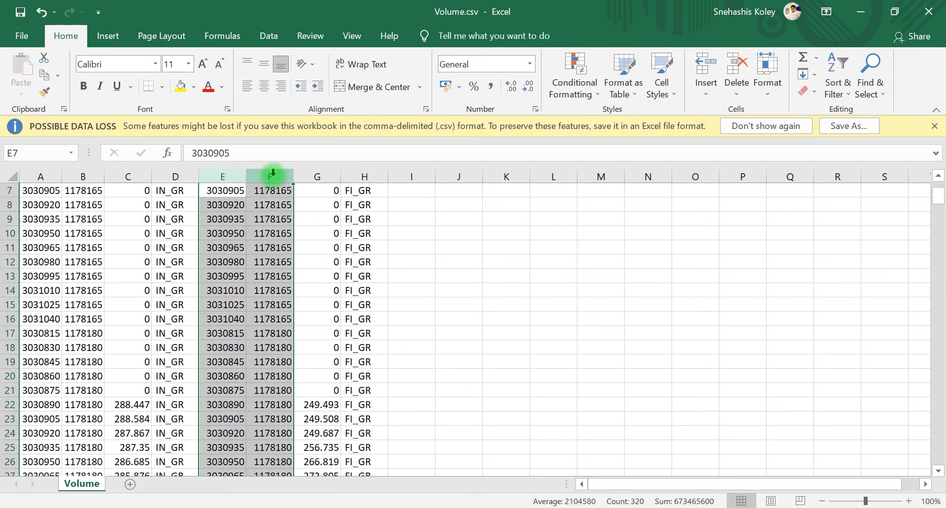
{"action": "right_click", "coordinate": [273, 179]}
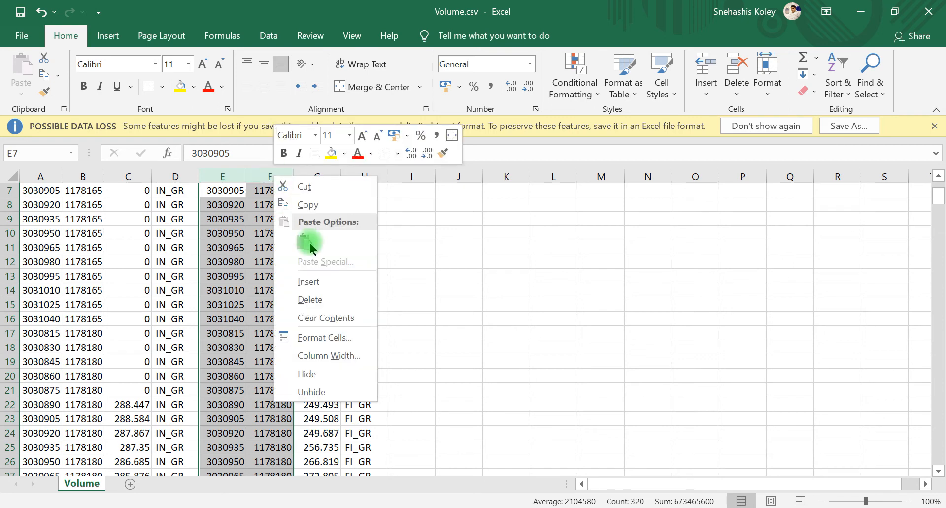
{"action": "left_click", "coordinate": [316, 297]}
{"action": "left_click", "coordinate": [371, 286]}
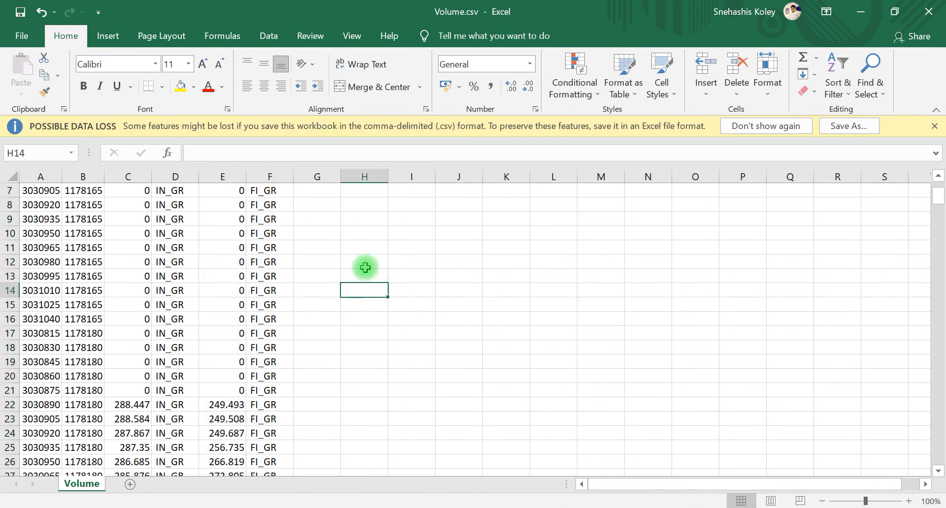
Delete column F containing the FI_GR codes
{"action": "left_click", "coordinate": [271, 177]}
{"action": "right_click", "coordinate": [272, 177]}
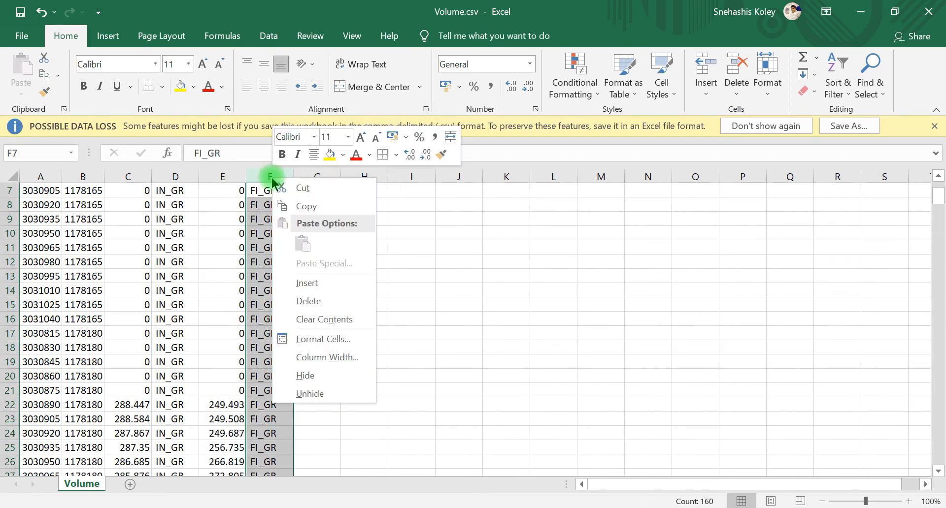
{"action": "left_click", "coordinate": [314, 300]}
{"action": "left_click", "coordinate": [355, 290]}
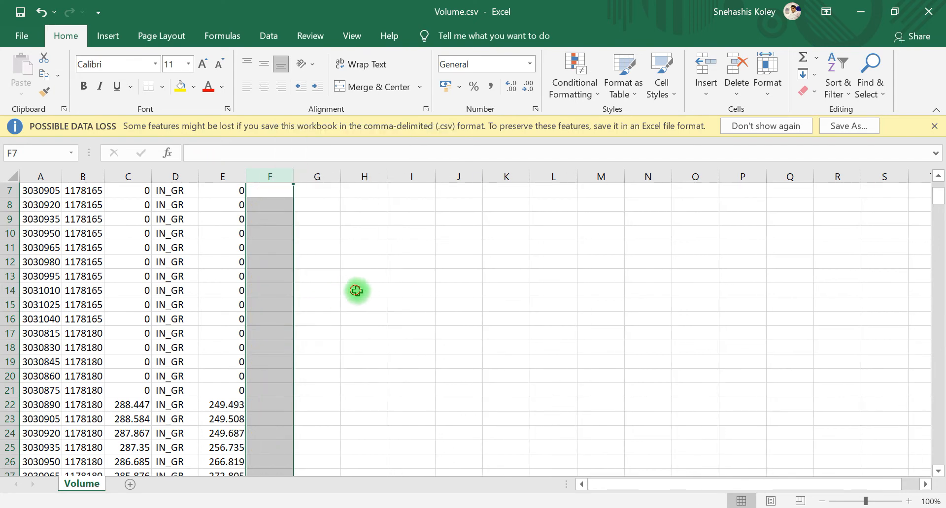
Delete column D containing the IN_GR codes
{"action": "right_click", "coordinate": [172, 176]}
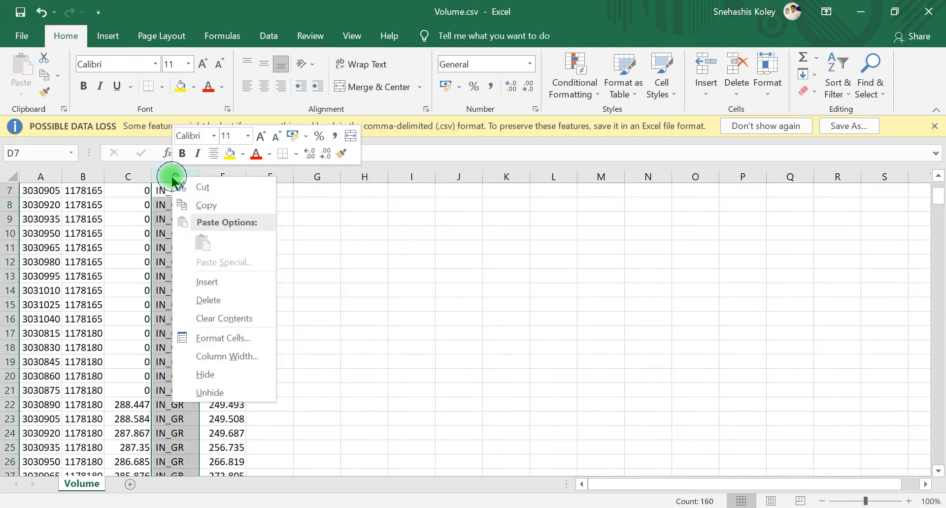
{"action": "left_click", "coordinate": [222, 299]}
{"action": "left_click", "coordinate": [340, 294]}
{"action": "scroll", "coordinate": [428, 303], "scroll_direction": "up", "scroll_amount": 2}
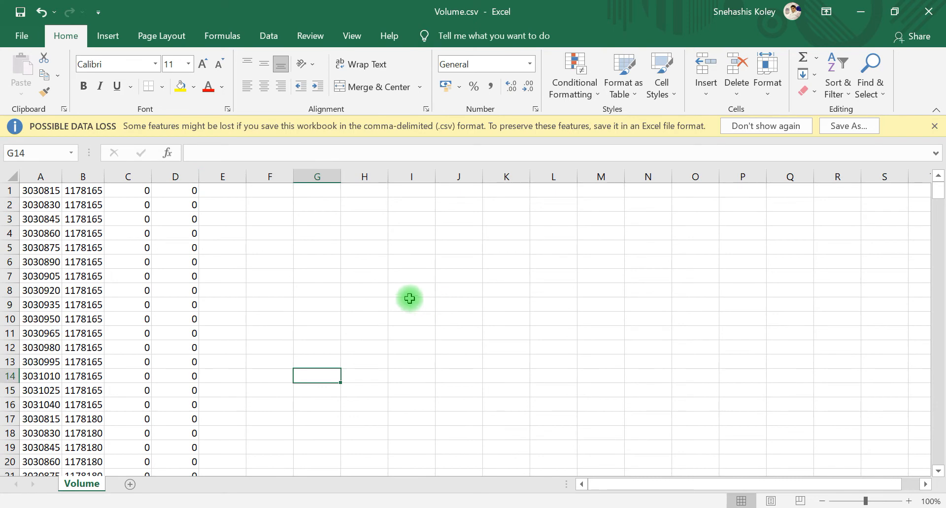
Enter the elevation difference formula =C1-D1 in cell F1
{"action": "left_click", "coordinate": [291, 195]}
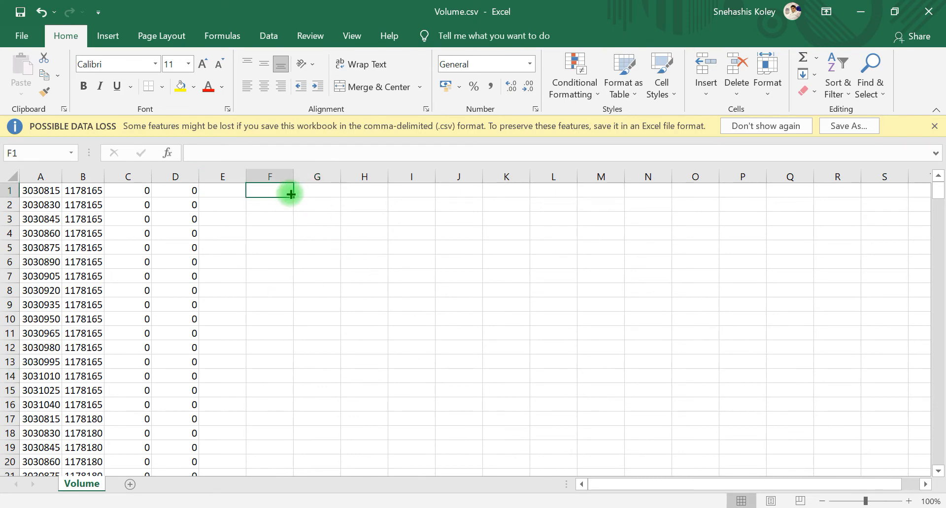
{"action": "type", "text": "=C1"}
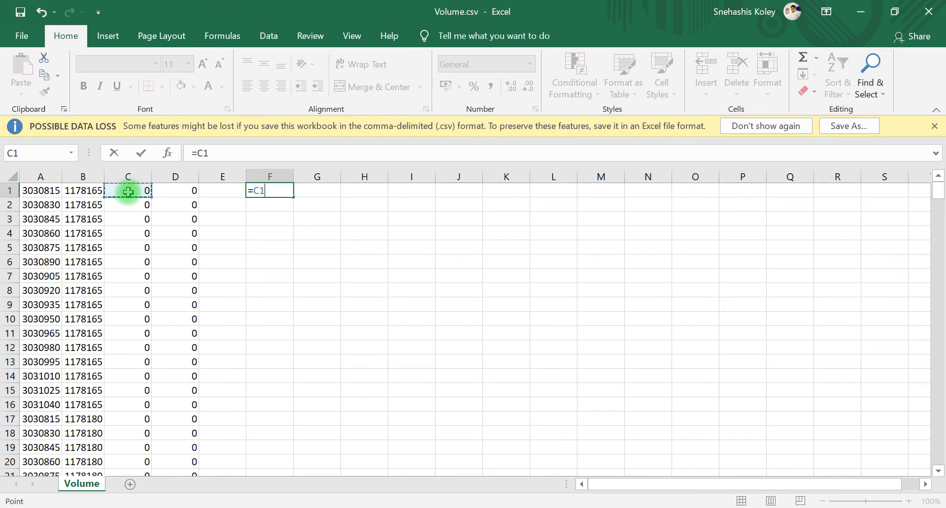
{"action": "type", "text": "-"}
{"action": "left_click", "coordinate": [185, 192]}
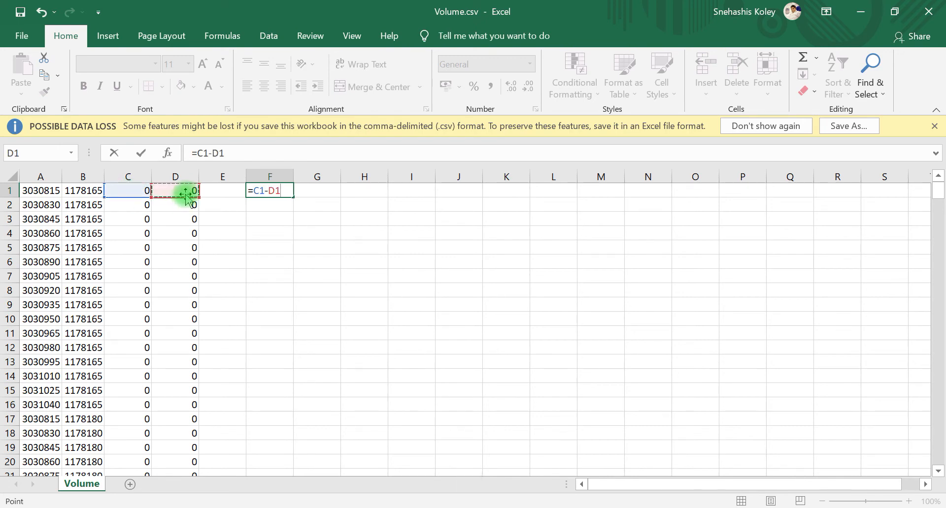
{"action": "key", "text": "Return"}
{"action": "left_click", "coordinate": [323, 215]}
Fill the difference formula from F1 down to row 160 and check the calculated column
{"action": "left_click", "coordinate": [140, 193]}
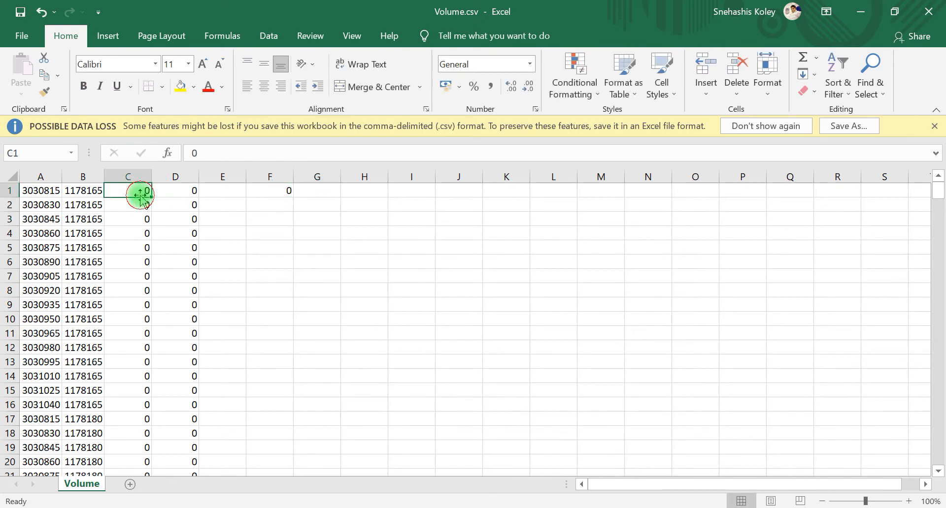
{"action": "left_click", "coordinate": [193, 191]}
{"action": "left_click", "coordinate": [288, 192]}
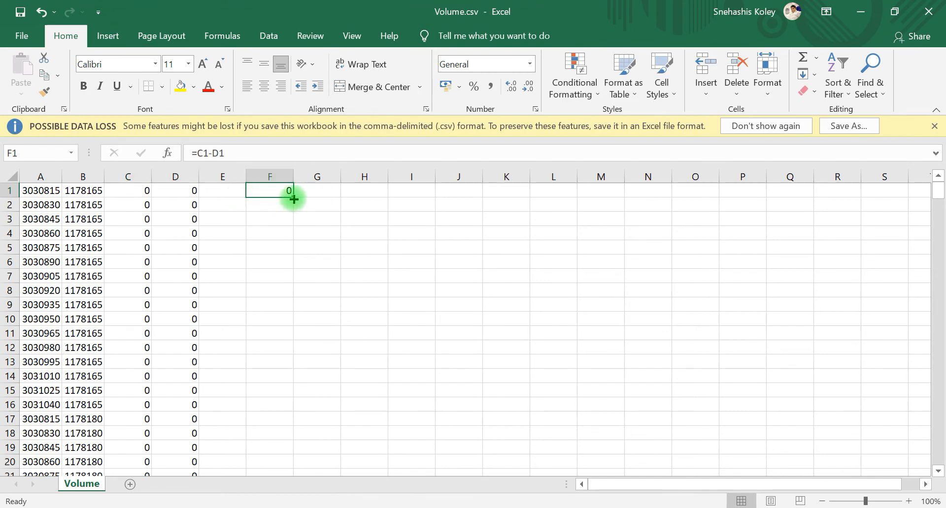
{"action": "left_click_drag", "start_coordinate": [294, 200], "coordinate": [295, 354]}
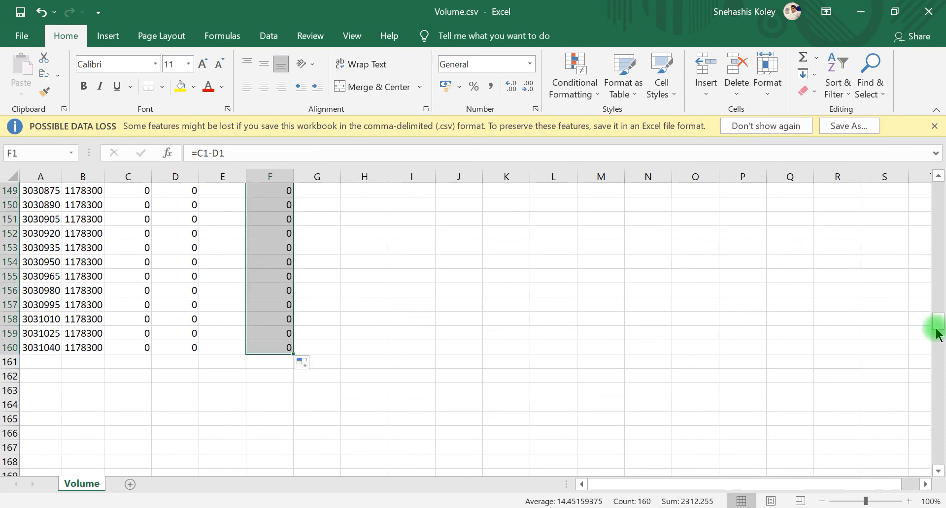
{"action": "left_click_drag", "start_coordinate": [936, 329], "coordinate": [934, 291]}
{"action": "scroll", "coordinate": [293, 362], "scroll_direction": "up", "scroll_amount": 5}
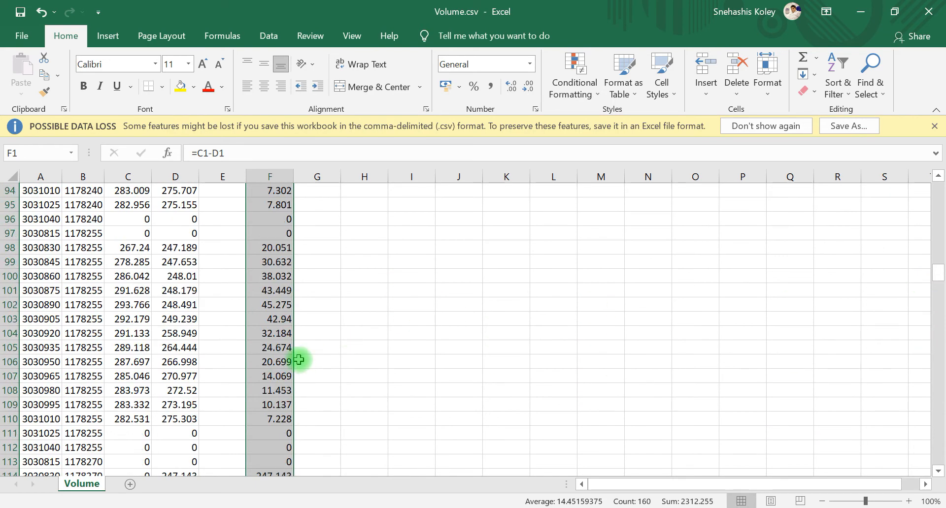
{"action": "left_click", "coordinate": [399, 312]}
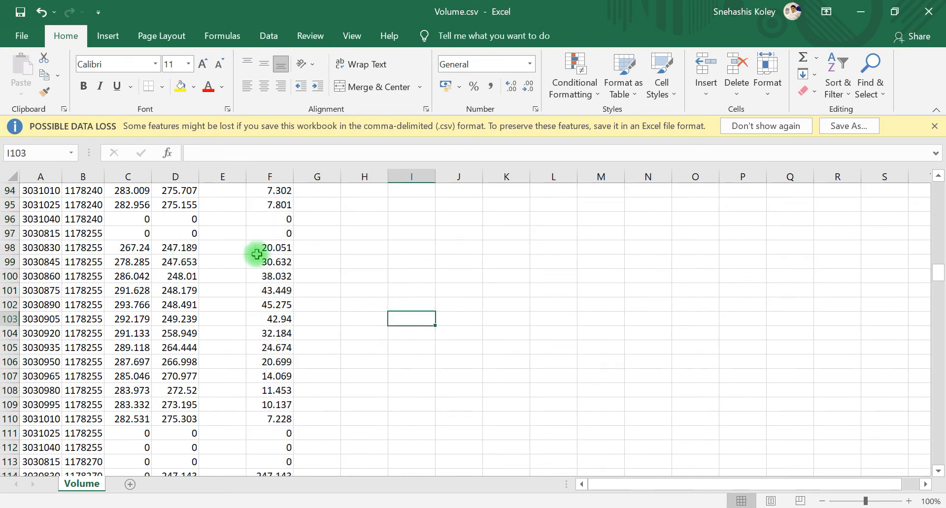
{"action": "scroll", "coordinate": [350, 315], "scroll_direction": "up", "scroll_amount": 19}
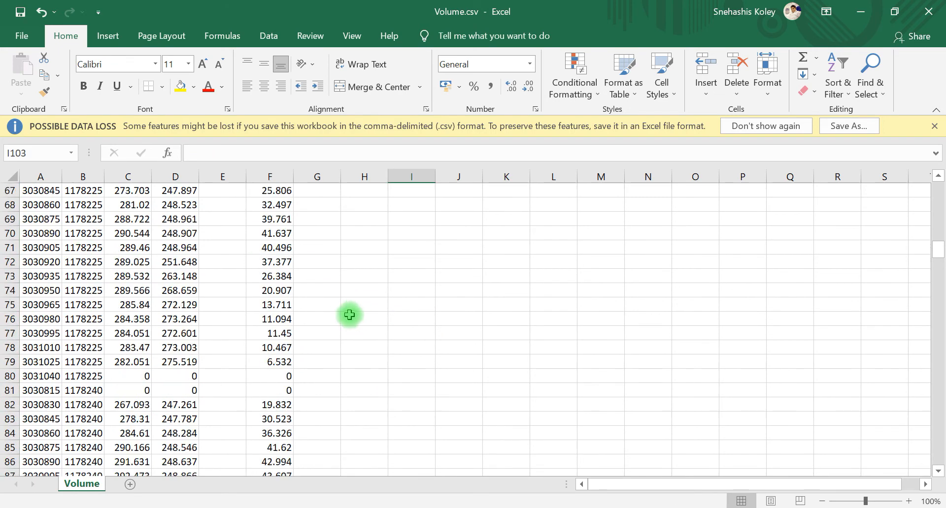
{"action": "scroll", "coordinate": [347, 314], "scroll_direction": "up", "scroll_amount": 12}
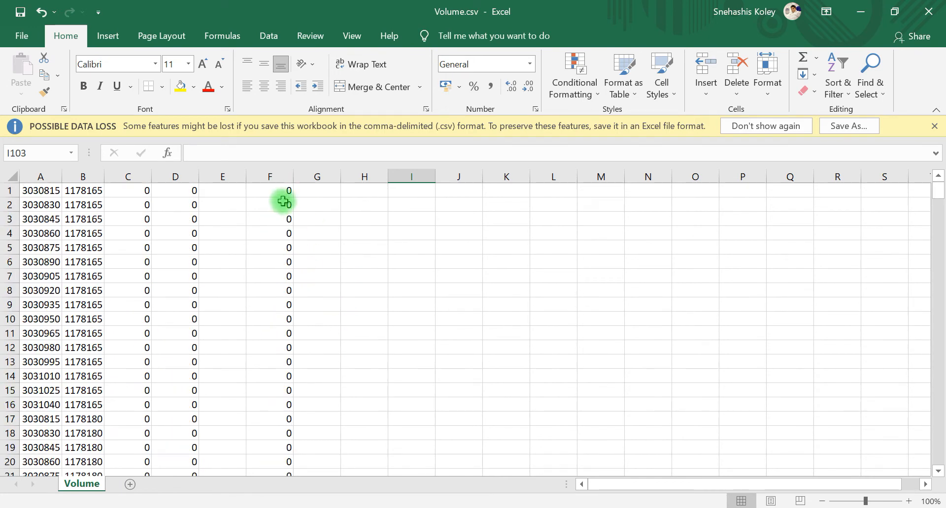
Copy the differences in column F and paste them as values only into column E
{"action": "left_click", "coordinate": [274, 177]}
{"action": "right_click", "coordinate": [279, 176]}
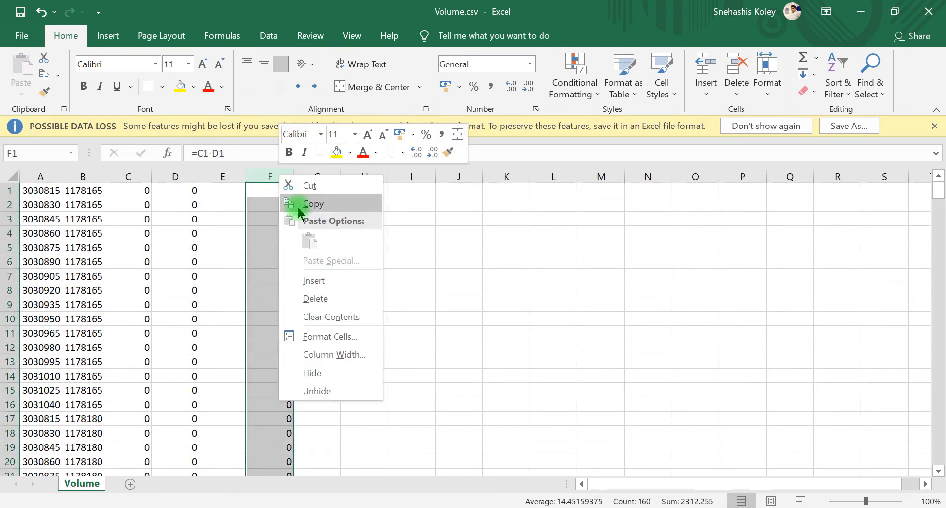
{"action": "left_click", "coordinate": [312, 204]}
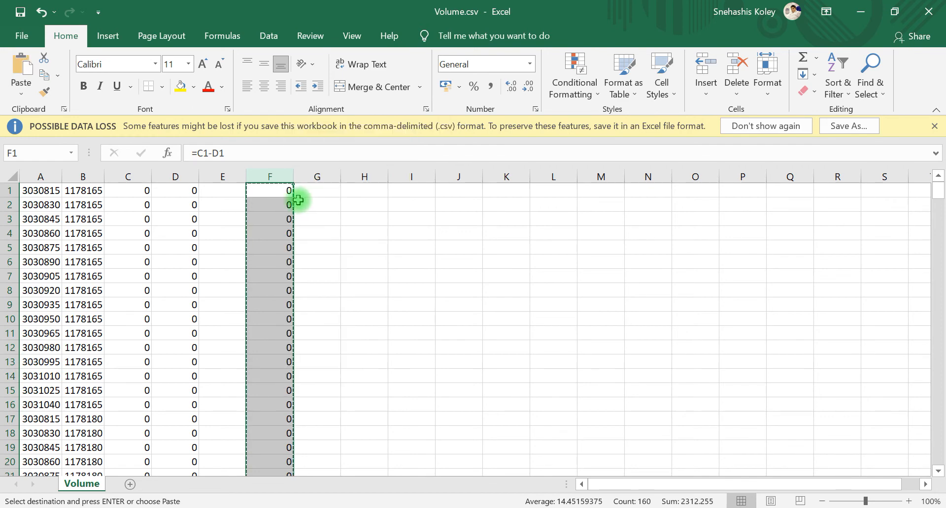
{"action": "left_click", "coordinate": [228, 176]}
{"action": "right_click", "coordinate": [229, 178]}
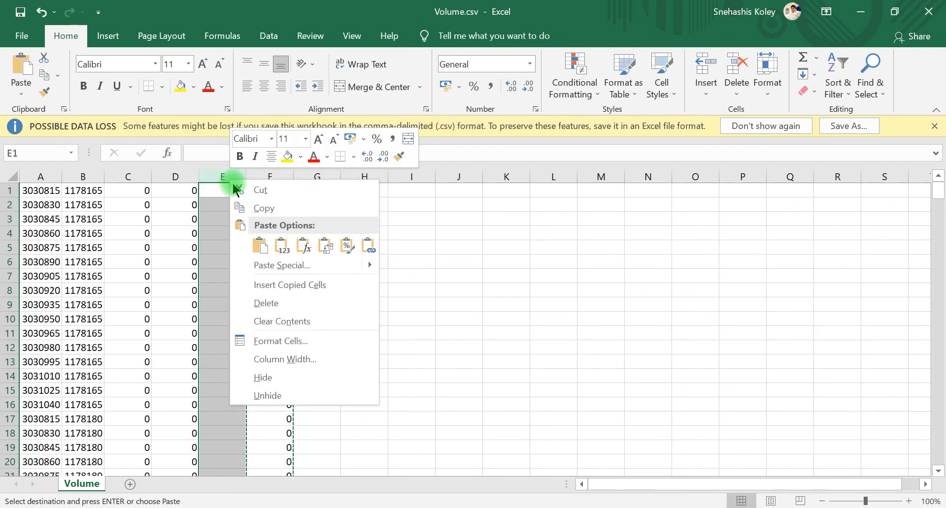
{"action": "left_click", "coordinate": [280, 246]}
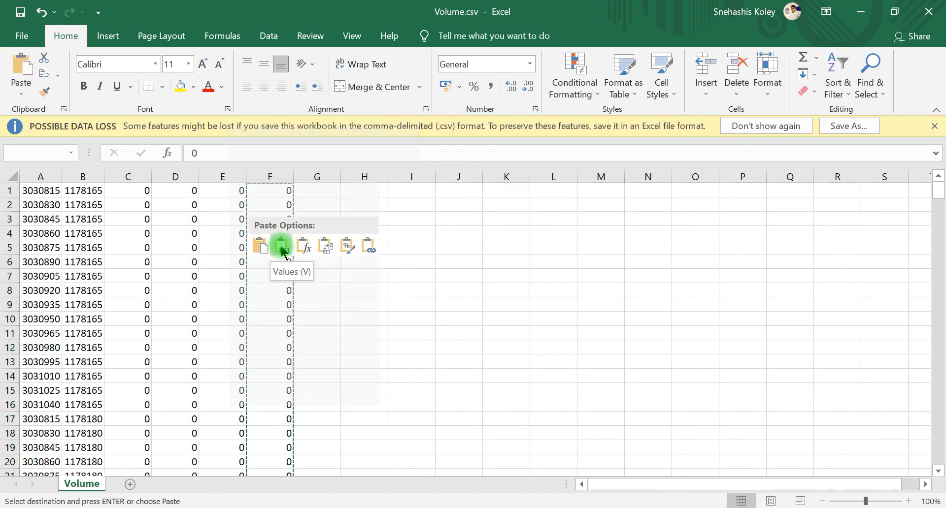
{"action": "left_click", "coordinate": [359, 262]}
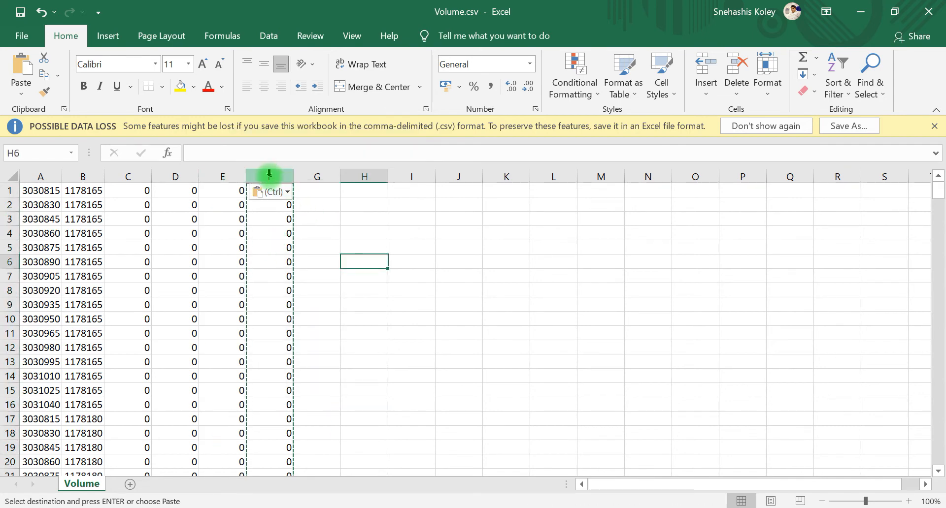
Delete column F containing the difference formulas
{"action": "right_click", "coordinate": [269, 174]}
{"action": "left_click", "coordinate": [313, 297]}
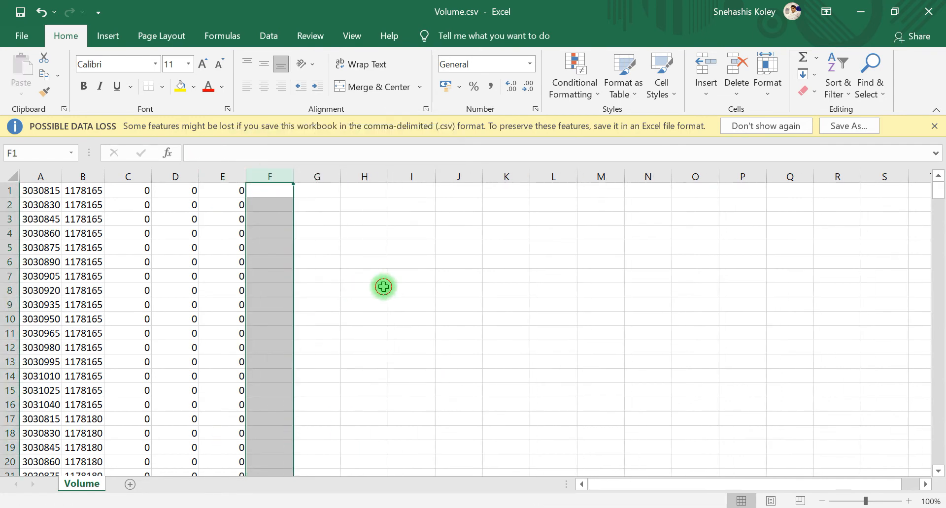
{"action": "left_click_drag", "start_coordinate": [240, 193], "coordinate": [233, 381]}
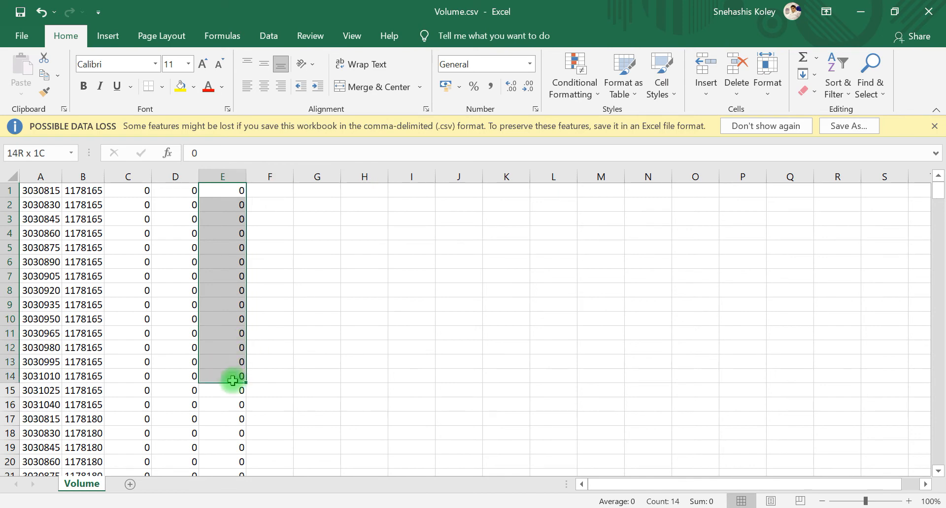
{"action": "left_click", "coordinate": [333, 336]}
Delete the initial and final elevation columns C and D
{"action": "left_click", "coordinate": [130, 175]}
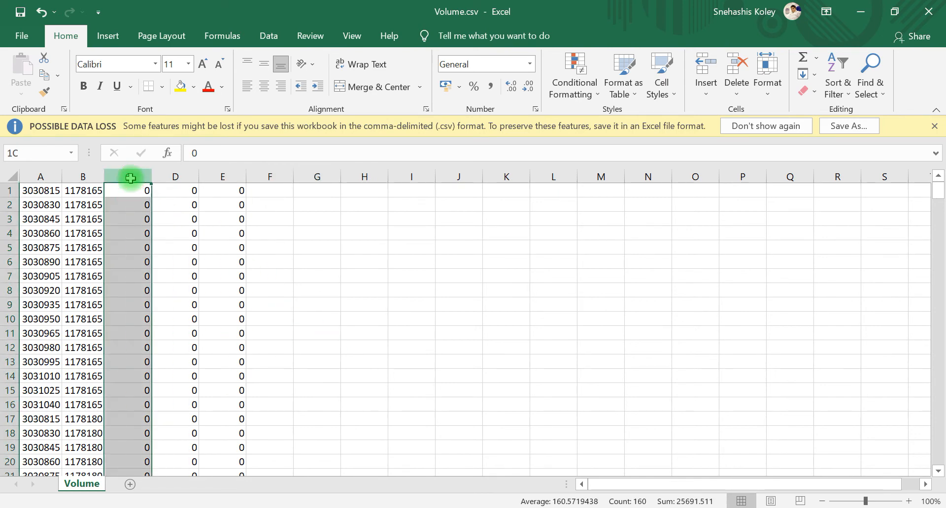
{"action": "left_click_drag", "start_coordinate": [148, 181], "coordinate": [169, 178]}
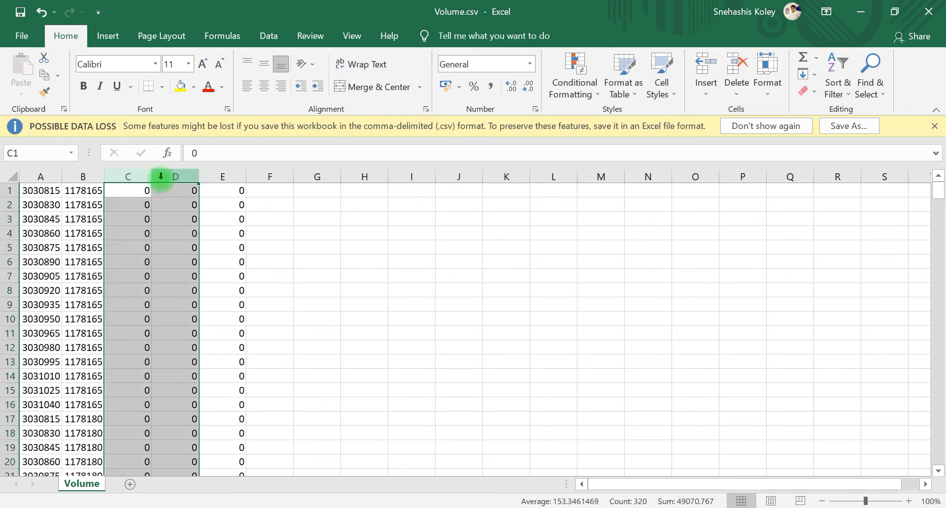
{"action": "right_click", "coordinate": [160, 178]}
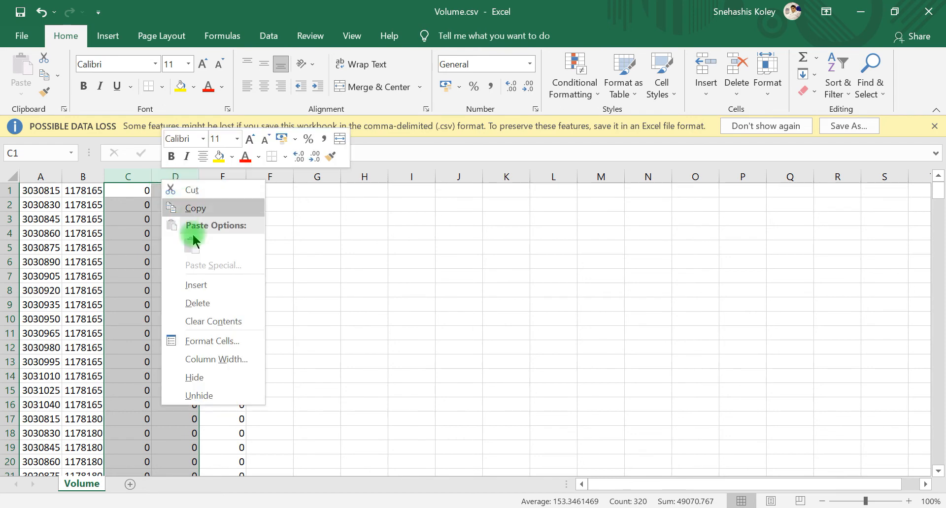
{"action": "left_click", "coordinate": [209, 303]}
{"action": "left_click", "coordinate": [279, 290]}
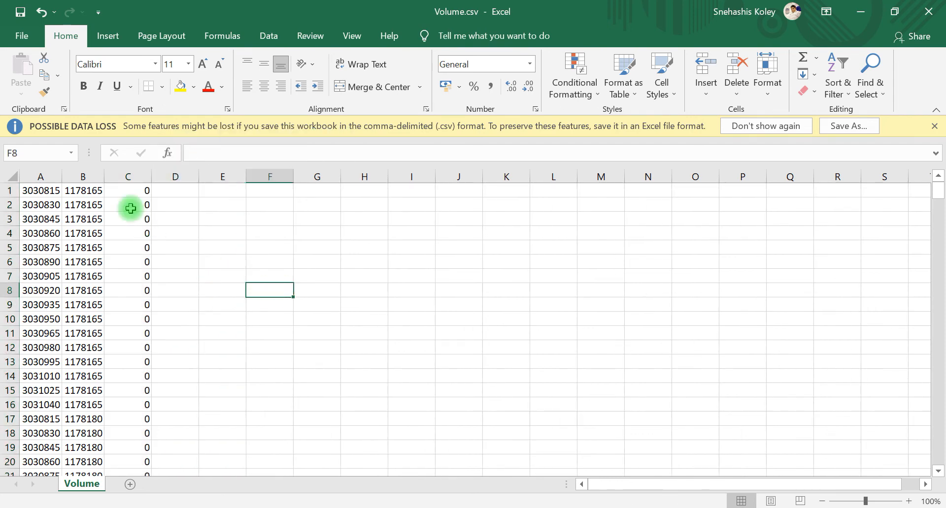
Widen column B slightly and check the elevation differences in column C
{"action": "left_click_drag", "start_coordinate": [104, 180], "coordinate": [106, 182]}
{"action": "left_click_drag", "start_coordinate": [221, 276], "coordinate": [222, 291]}
{"action": "left_click", "coordinate": [157, 248]}
{"action": "scroll", "coordinate": [143, 276], "scroll_direction": "down", "scroll_amount": 4}
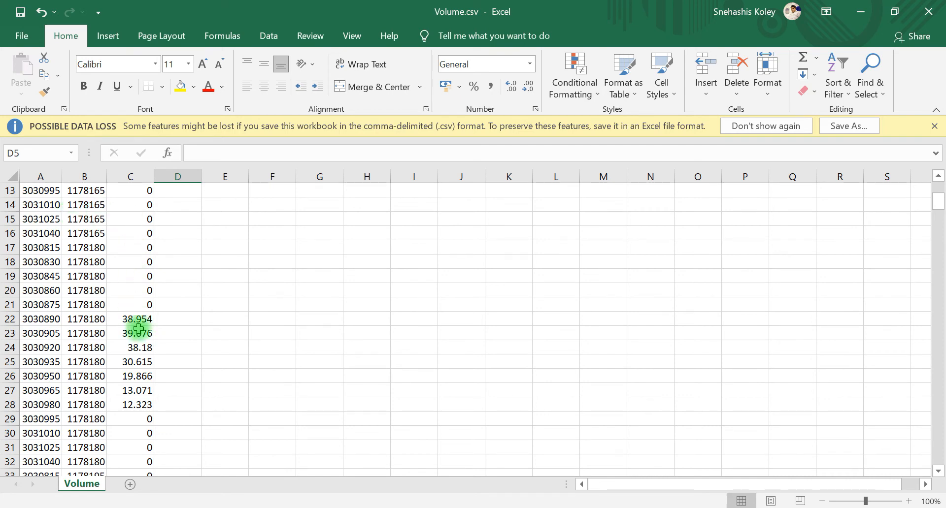
{"action": "scroll", "coordinate": [162, 321], "scroll_direction": "up", "scroll_amount": 4}
Enter the code Vol in cell D1 and fill it down column D for all data rows
{"action": "left_click", "coordinate": [187, 191]}
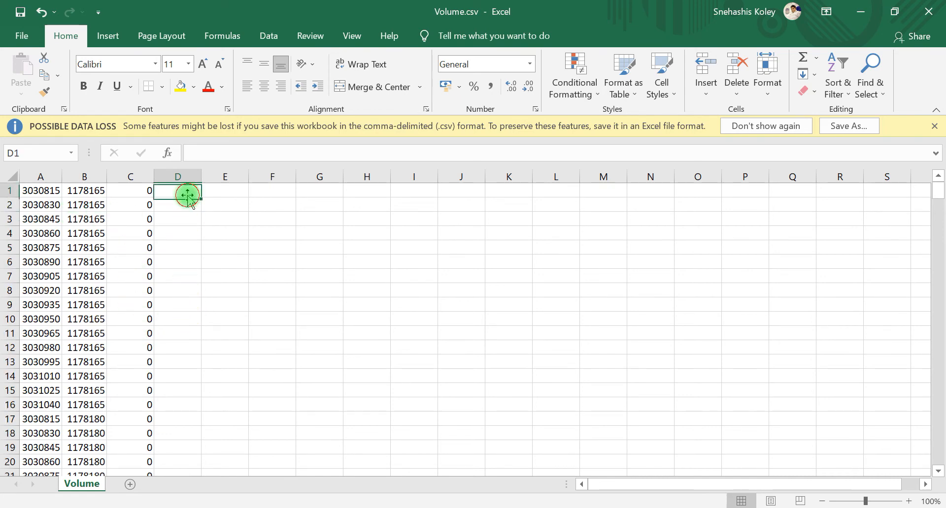
{"action": "type", "text": "Vol"}
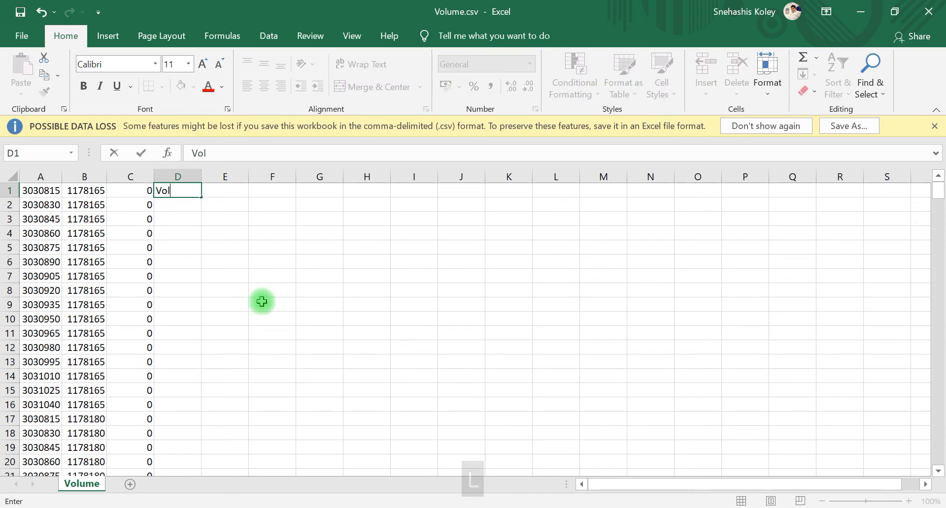
{"action": "left_click", "coordinate": [262, 308]}
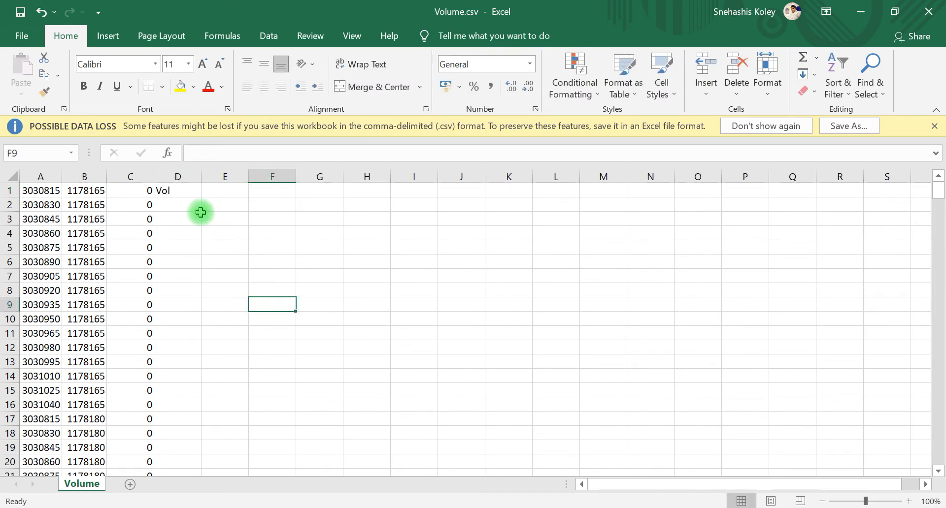
{"action": "left_click", "coordinate": [193, 195]}
{"action": "double_click", "coordinate": [201, 197]}
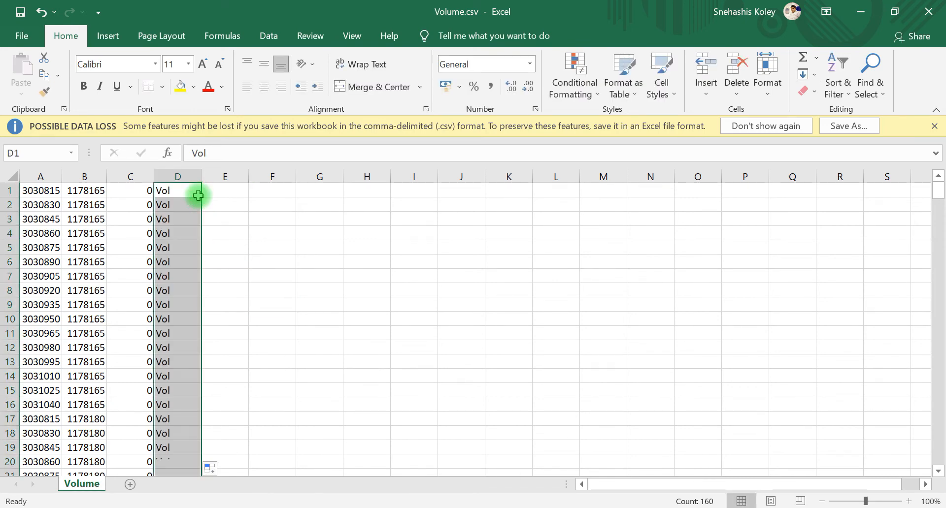
{"action": "scroll", "coordinate": [227, 366], "scroll_direction": "down", "scroll_amount": 3}
{"action": "left_click", "coordinate": [256, 350]}
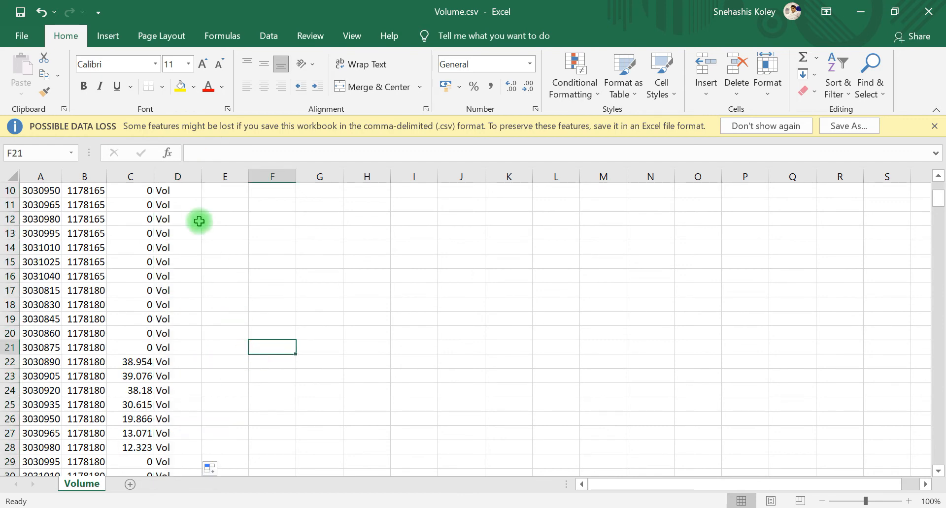
{"action": "scroll", "coordinate": [192, 415], "scroll_direction": "up", "scroll_amount": 3}
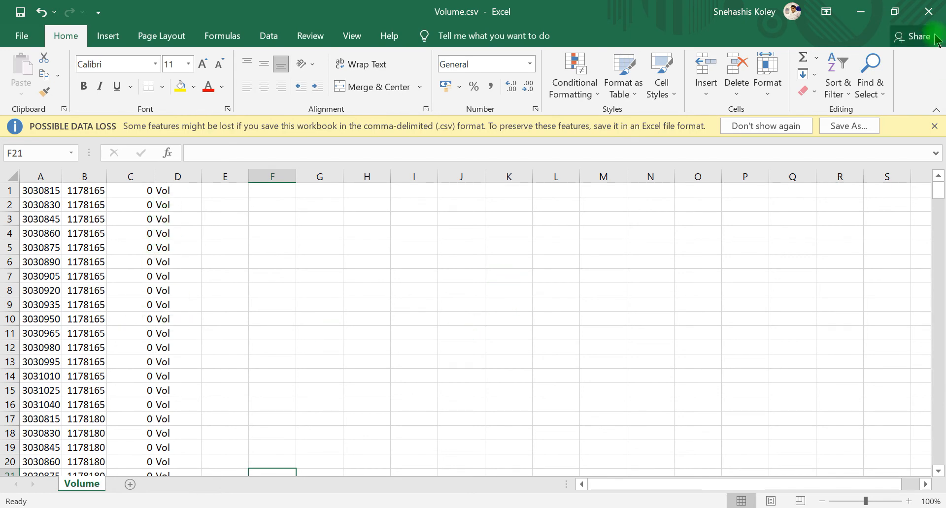
Close the workbook, saving it as Volume.csv in CSV (Comma delimited) format over the existing file on the Desktop
{"action": "left_click", "coordinate": [929, 11]}
{"action": "left_click", "coordinate": [410, 280]}
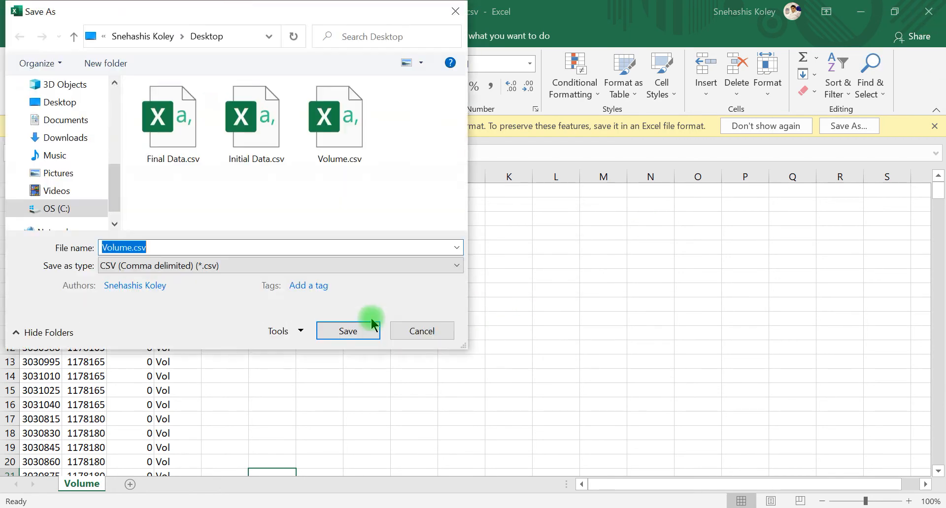
{"action": "left_click", "coordinate": [339, 330]}
{"action": "left_click", "coordinate": [506, 264]}
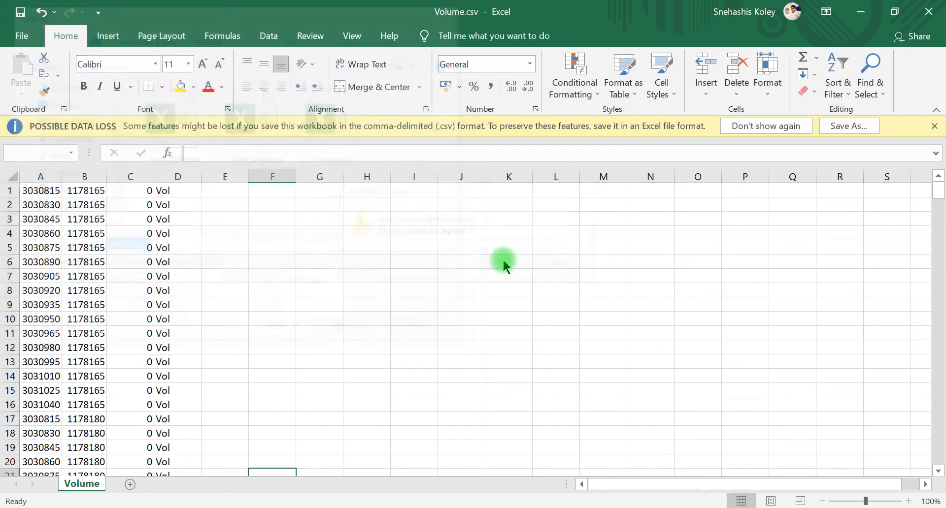
Switch to LISCAD and add the point code VOL in group Vol to the training code table
{"action": "left_click", "coordinate": [191, 507]}
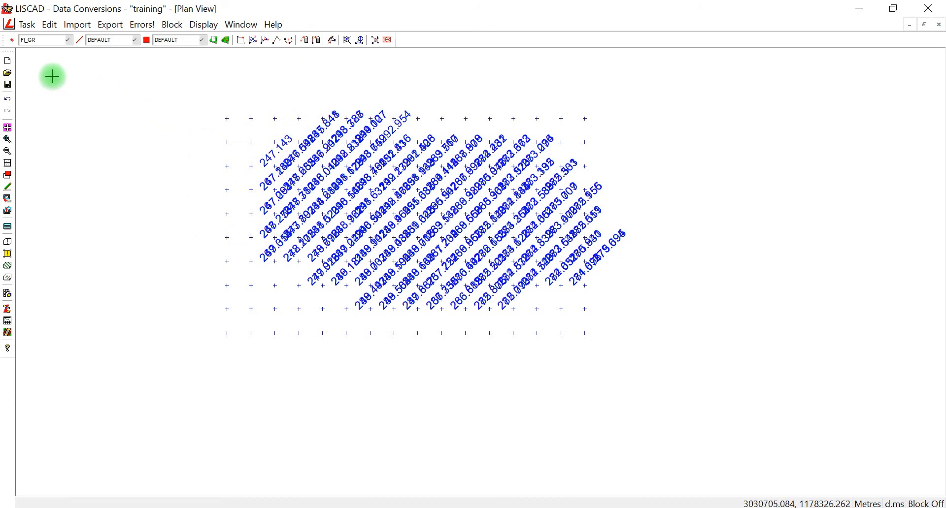
{"action": "left_click", "coordinate": [13, 41]}
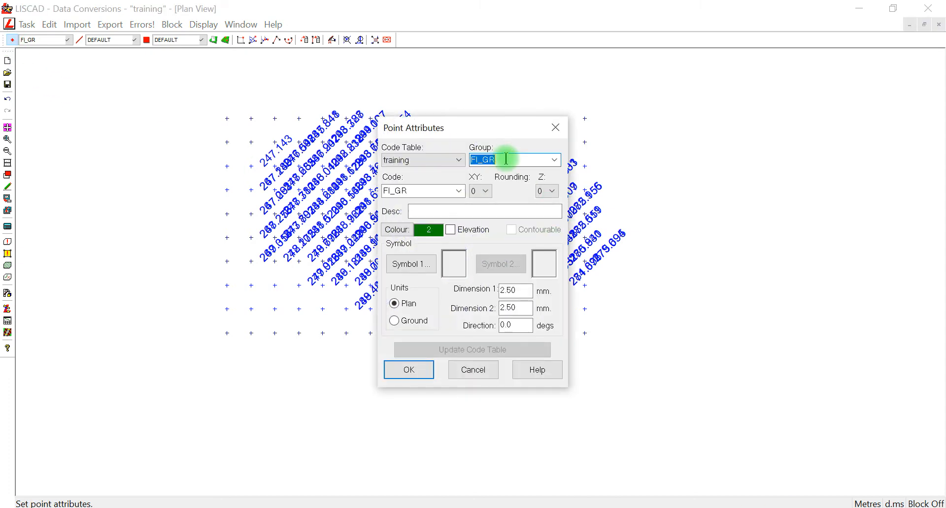
{"action": "type", "text": "Vol"}
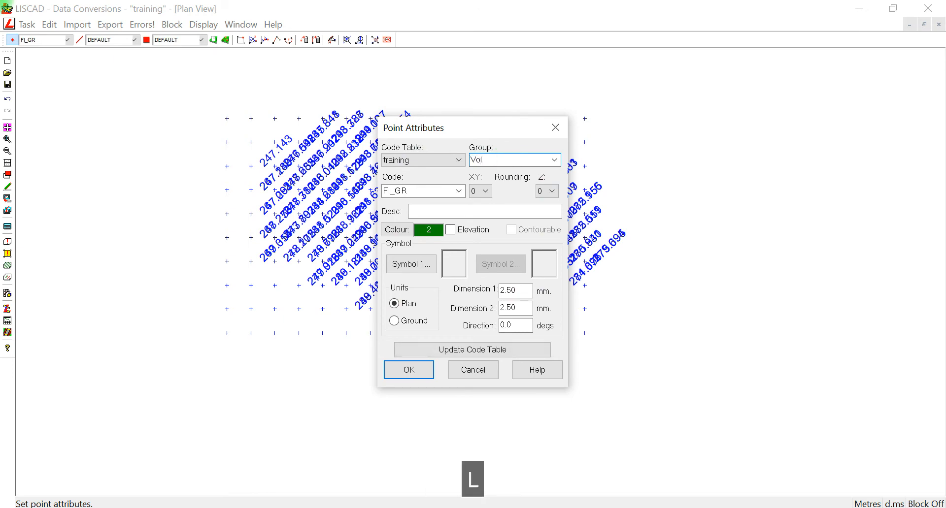
{"action": "left_click", "coordinate": [426, 194]}
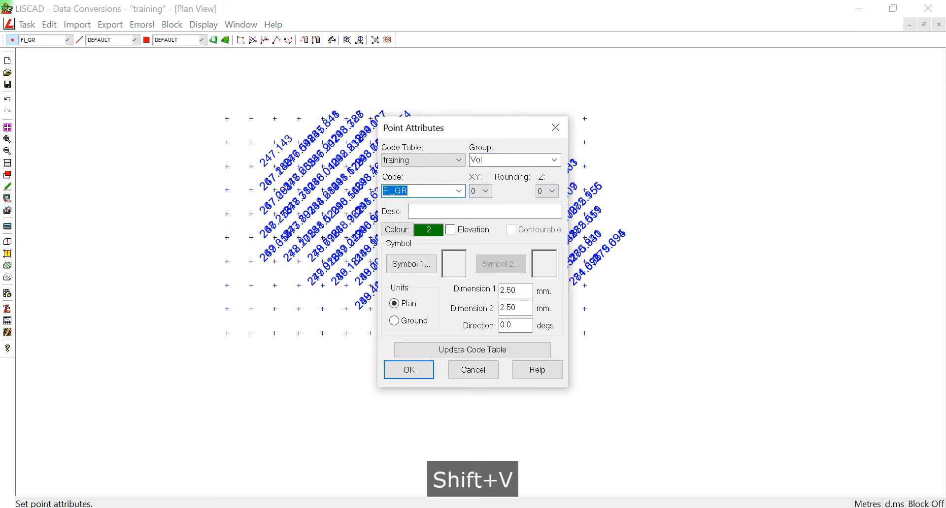
{"action": "type", "text": "VOL"}
{"action": "left_click", "coordinate": [472, 244]}
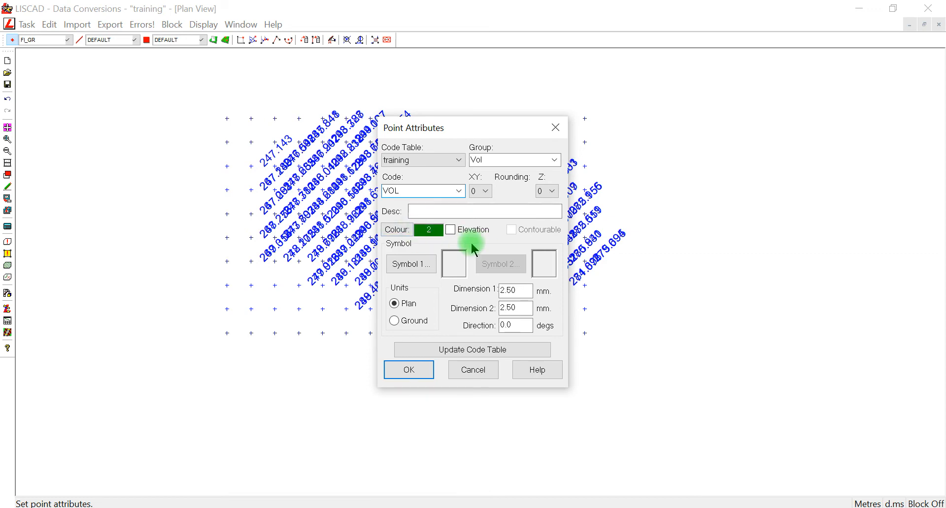
{"action": "left_click", "coordinate": [471, 351]}
{"action": "left_click", "coordinate": [448, 291]}
{"action": "left_click", "coordinate": [409, 370]}
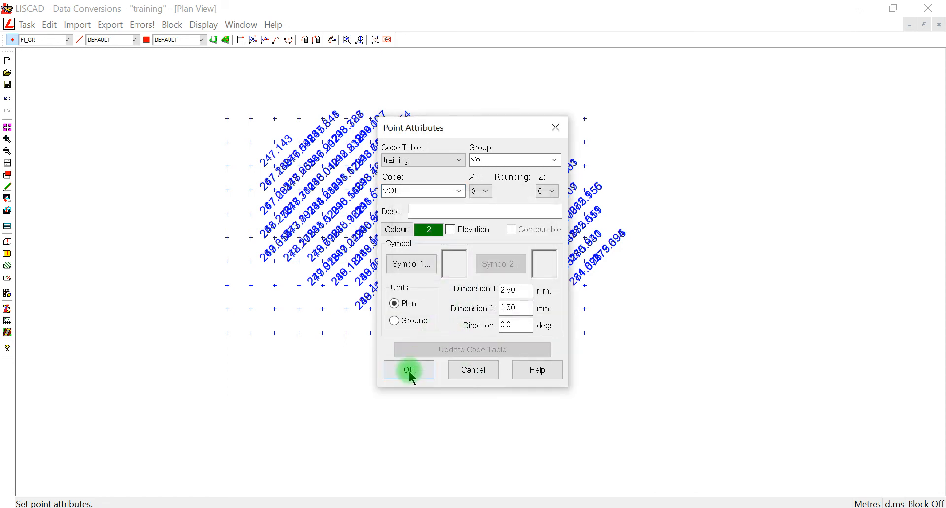
Import Volume.csv from the Desktop as comma-separated user definable data, with East, North, Elev. and Code as fields 1 to 4
{"action": "middle_click_drag", "start_coordinate": [370, 224], "coordinate": [381, 230]}
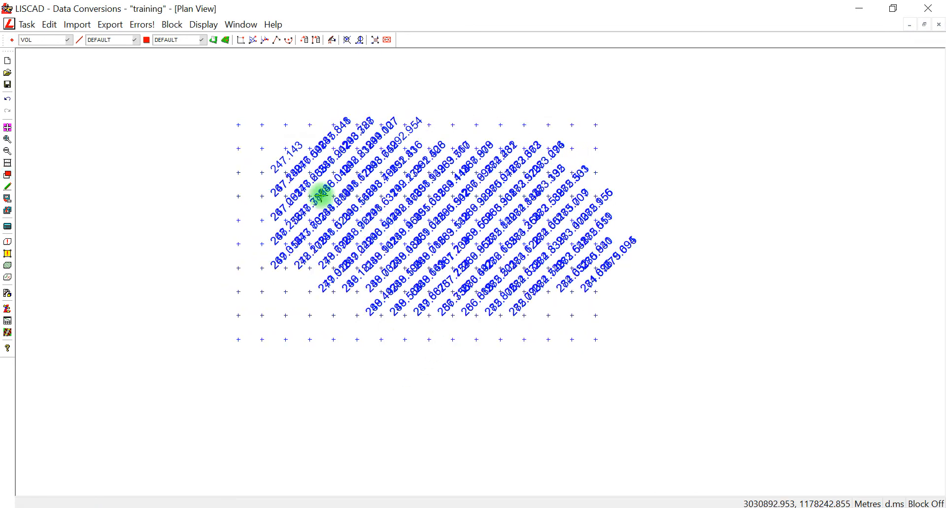
{"action": "left_click", "coordinate": [28, 25]}
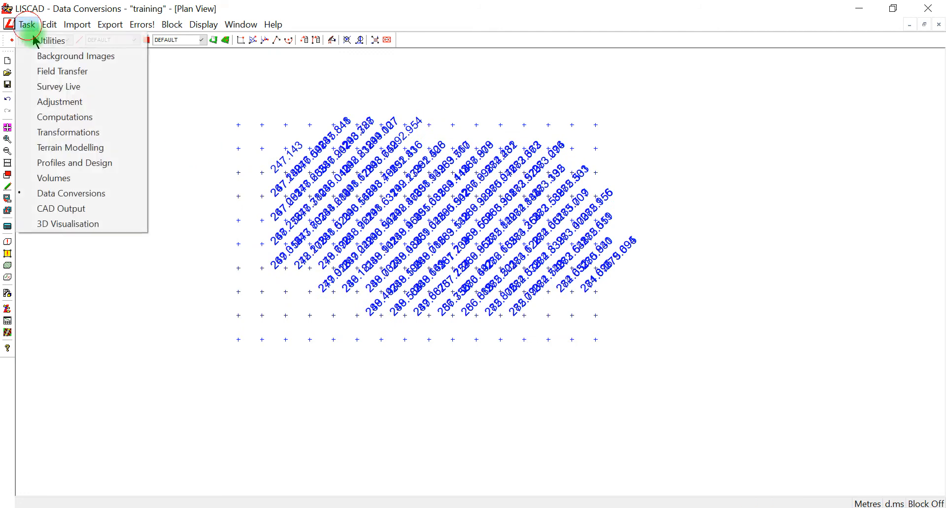
{"action": "left_click", "coordinate": [74, 192]}
{"action": "left_click", "coordinate": [78, 27]}
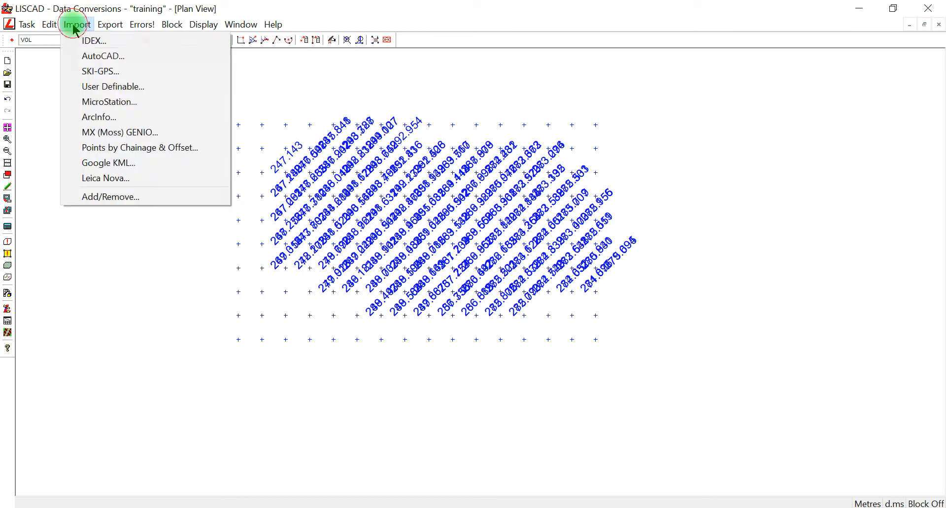
{"action": "left_click", "coordinate": [106, 86]}
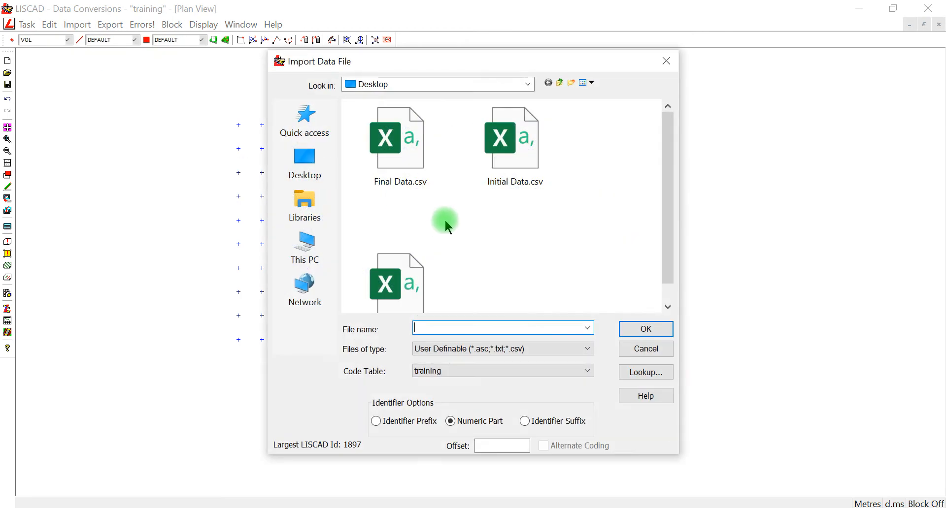
{"action": "left_click", "coordinate": [451, 251]}
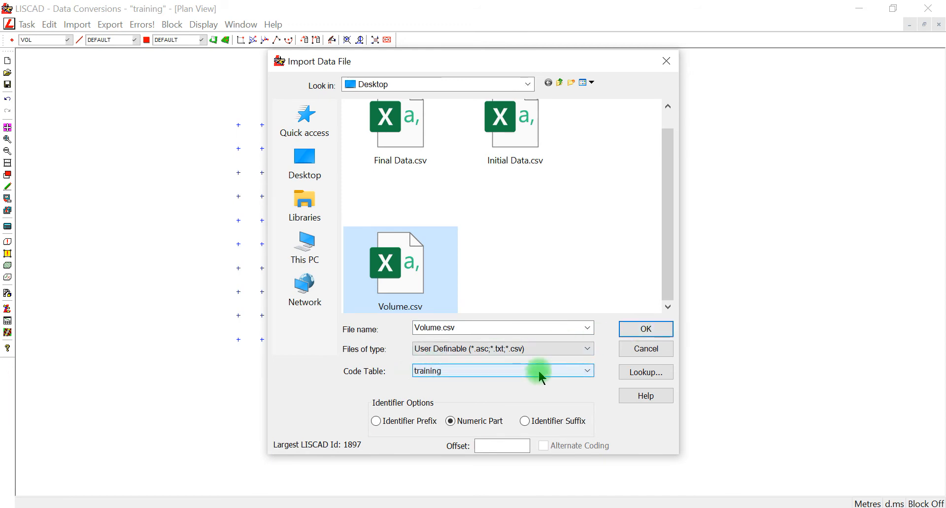
{"action": "left_click", "coordinate": [640, 330]}
{"action": "left_click", "coordinate": [422, 229]}
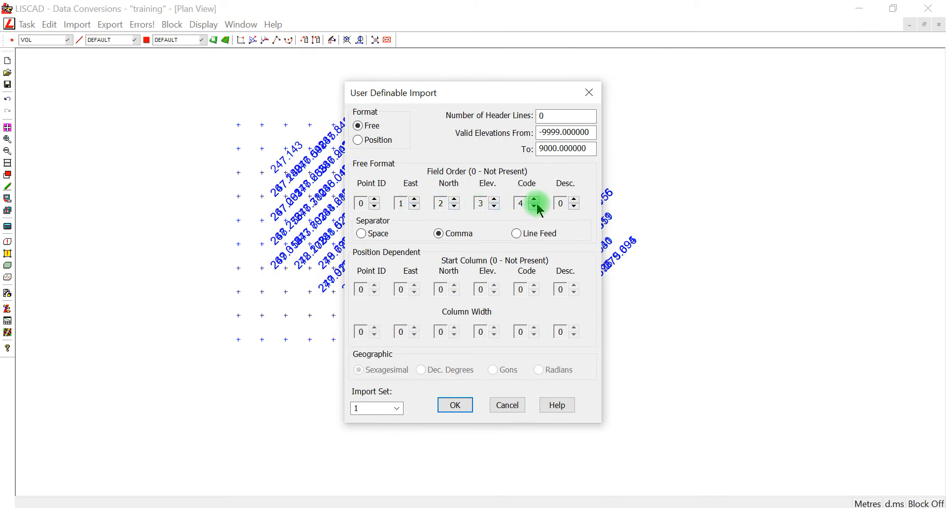
{"action": "left_click", "coordinate": [456, 402]}
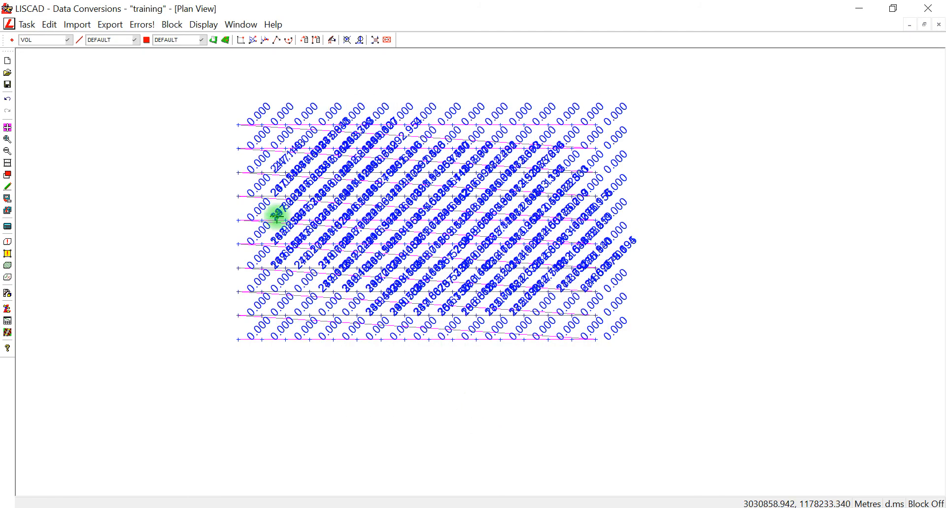
Select all the data as a block and delete the lines joining the imported points, without deleting associated points
{"action": "scroll", "coordinate": [234, 152], "scroll_direction": "up", "scroll_amount": 1}
{"action": "middle_click_drag", "start_coordinate": [300, 146], "coordinate": [298, 212]}
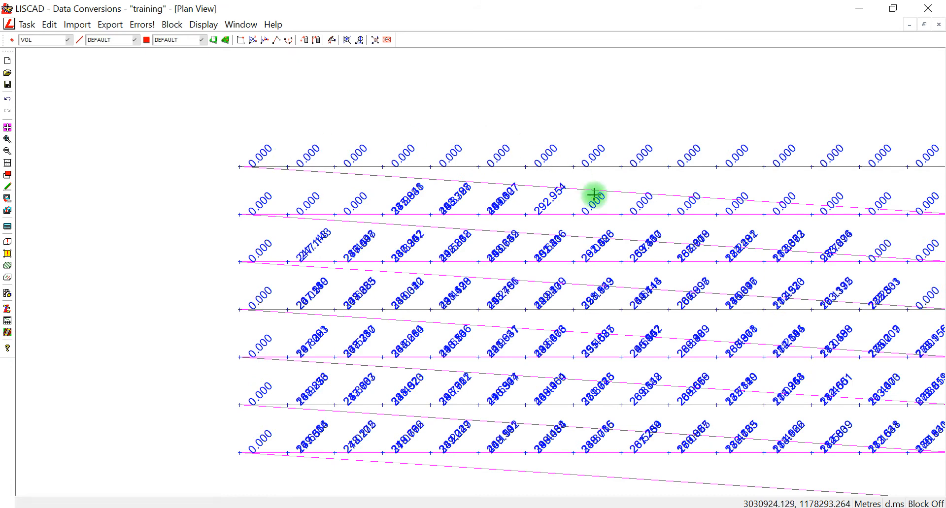
{"action": "middle_click_drag", "start_coordinate": [593, 197], "coordinate": [523, 190]}
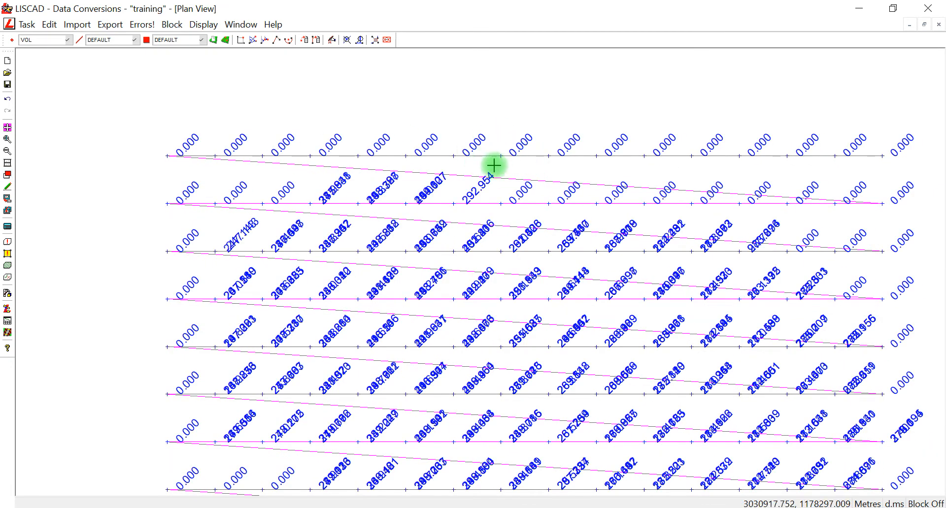
{"action": "scroll", "coordinate": [398, 158], "scroll_direction": "down", "scroll_amount": 1}
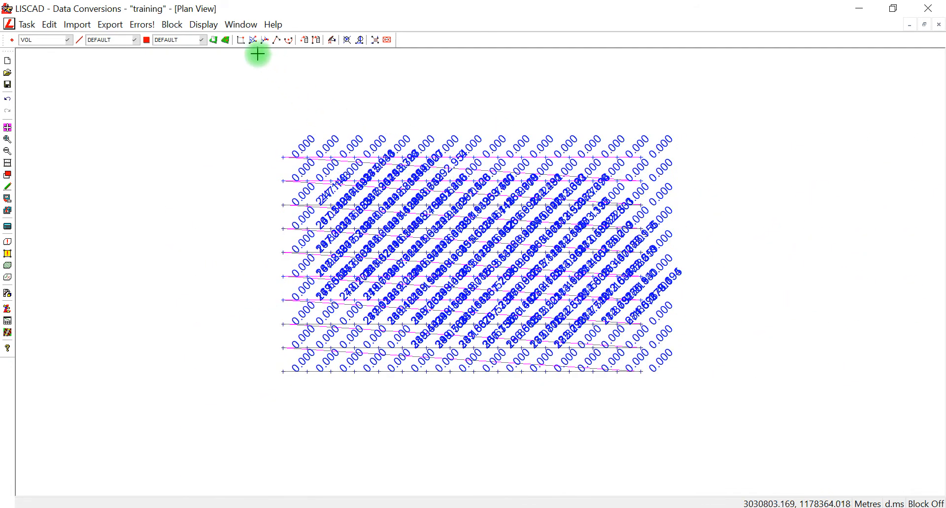
{"action": "left_click", "coordinate": [172, 24]}
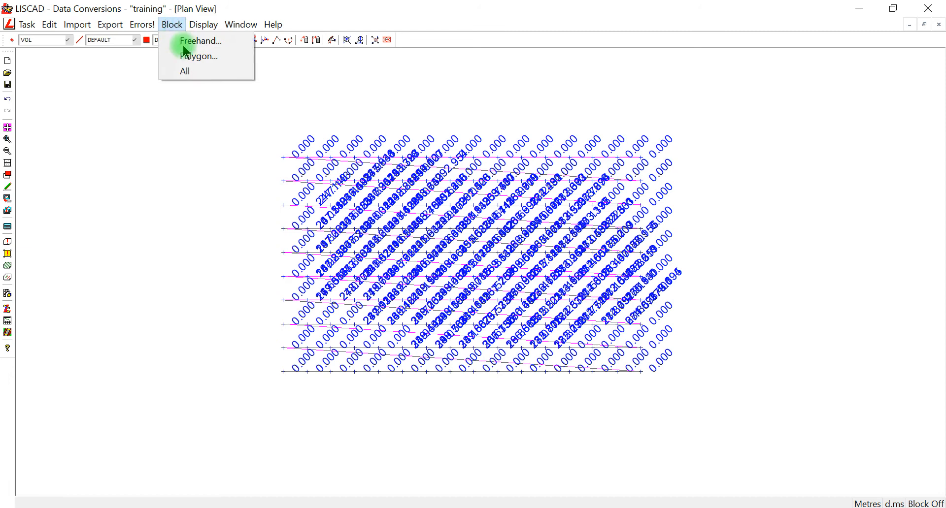
{"action": "left_click", "coordinate": [190, 72]}
{"action": "left_click", "coordinate": [316, 40]}
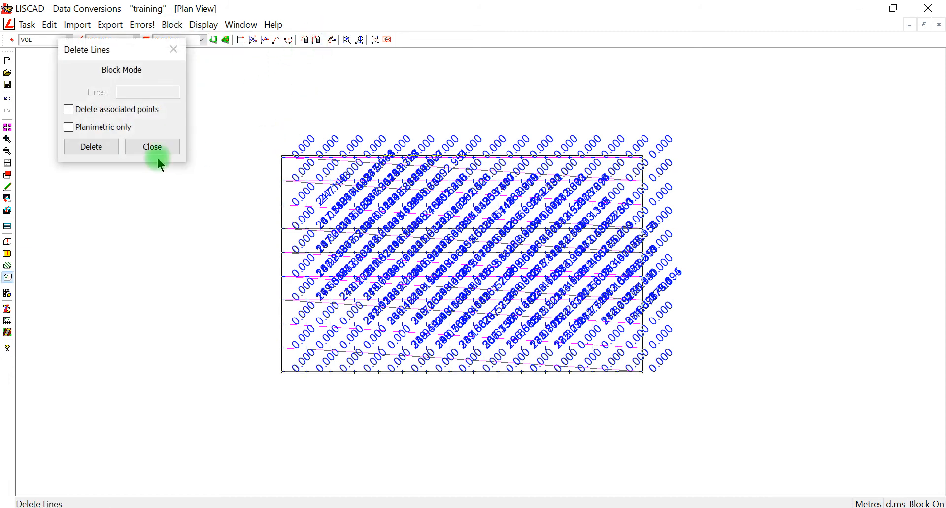
{"action": "left_click", "coordinate": [103, 147]}
{"action": "left_click", "coordinate": [157, 147]}
Examine the overlapping elevation labels at the grid points across the plan
{"action": "scroll", "coordinate": [365, 220], "scroll_direction": "up", "scroll_amount": 3}
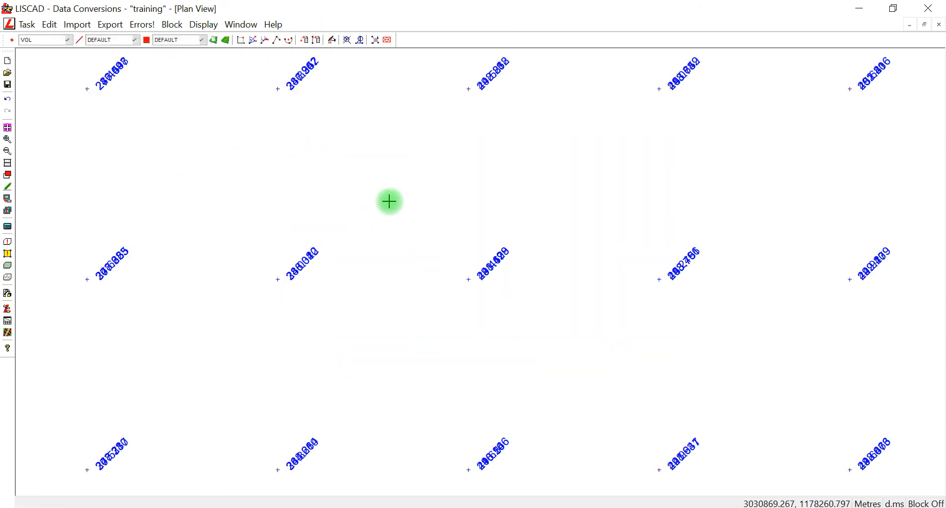
{"action": "scroll", "coordinate": [354, 171], "scroll_direction": "down", "scroll_amount": 1}
{"action": "middle_click_drag", "start_coordinate": [325, 203], "coordinate": [449, 182]}
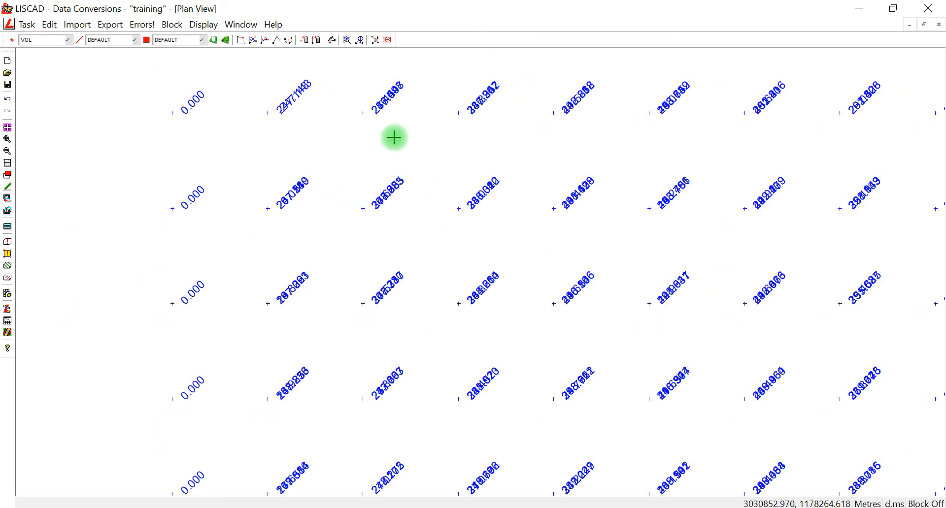
{"action": "scroll", "coordinate": [264, 210], "scroll_direction": "up", "scroll_amount": 1}
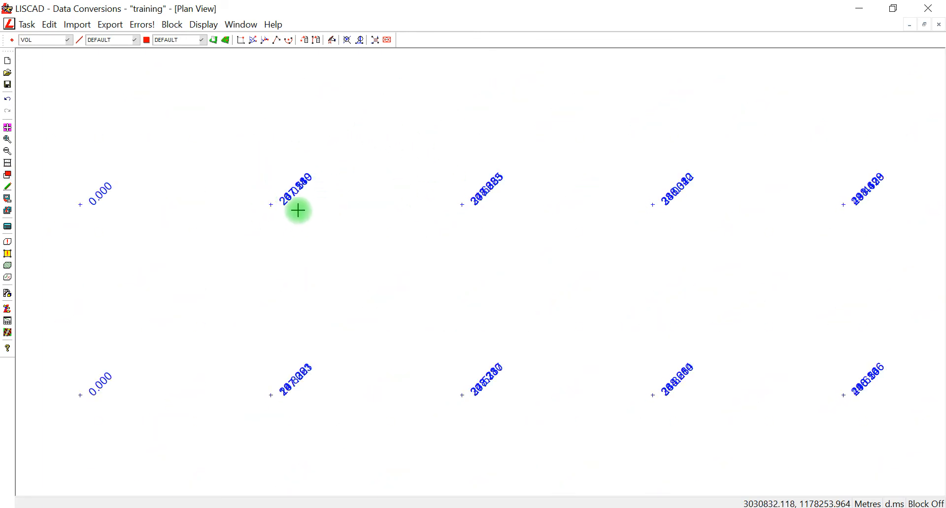
{"action": "scroll", "coordinate": [294, 172], "scroll_direction": "down", "scroll_amount": 3}
{"action": "scroll", "coordinate": [435, 243], "scroll_direction": "up", "scroll_amount": 2}
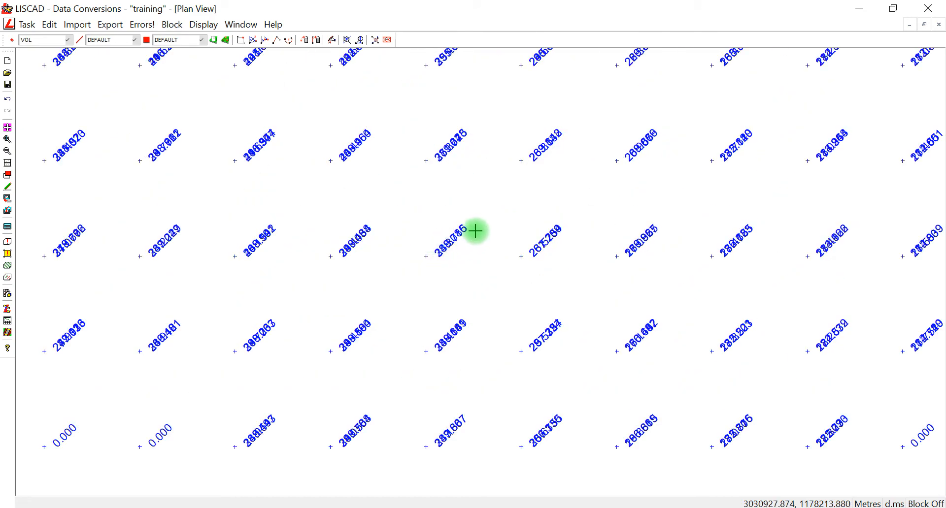
{"action": "middle_click_drag", "start_coordinate": [476, 232], "coordinate": [426, 212]}
{"action": "scroll", "coordinate": [453, 244], "scroll_direction": "down", "scroll_amount": 1}
{"action": "middle_click_drag", "start_coordinate": [529, 169], "coordinate": [545, 216]}
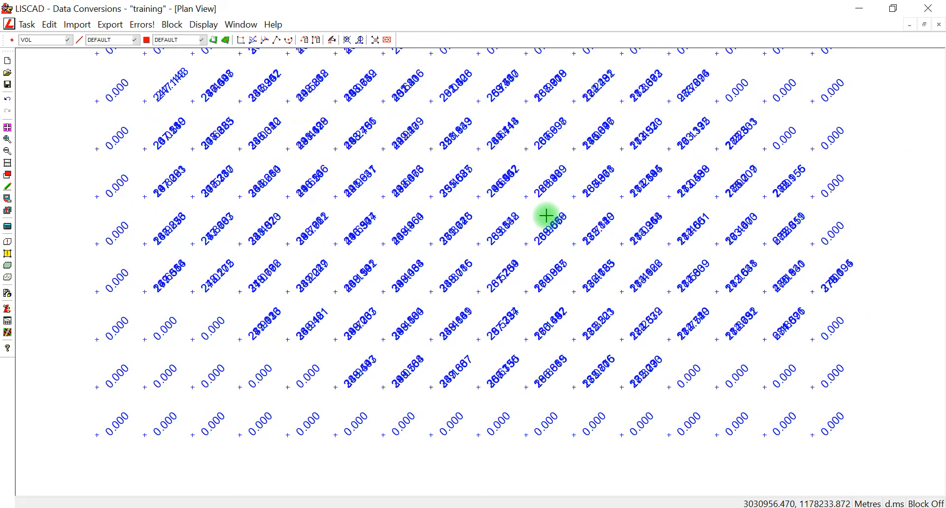
{"action": "middle_click_drag", "start_coordinate": [537, 178], "coordinate": [562, 208]}
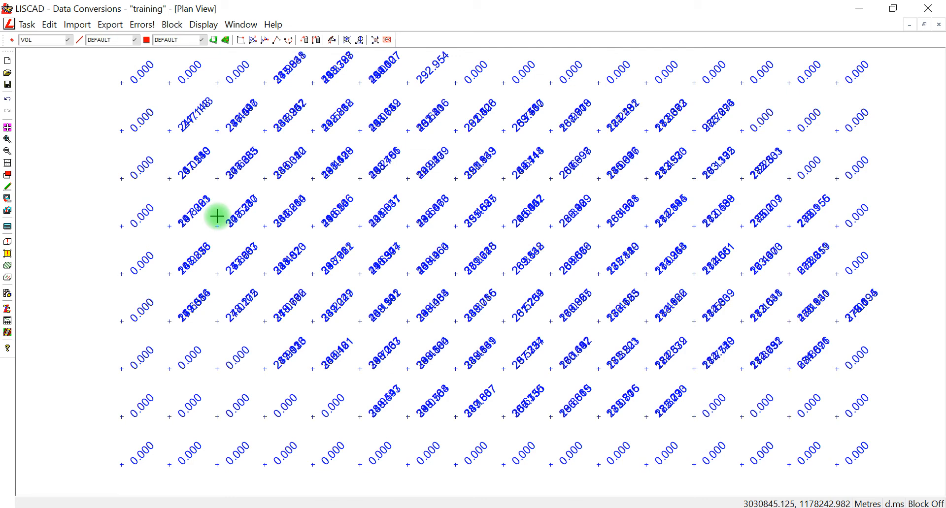
{"action": "scroll", "coordinate": [317, 217], "scroll_direction": "down", "scroll_amount": 2}
{"action": "scroll", "coordinate": [323, 207], "scroll_direction": "up", "scroll_amount": 2}
{"action": "middle_click_drag", "start_coordinate": [324, 207], "coordinate": [397, 214]}
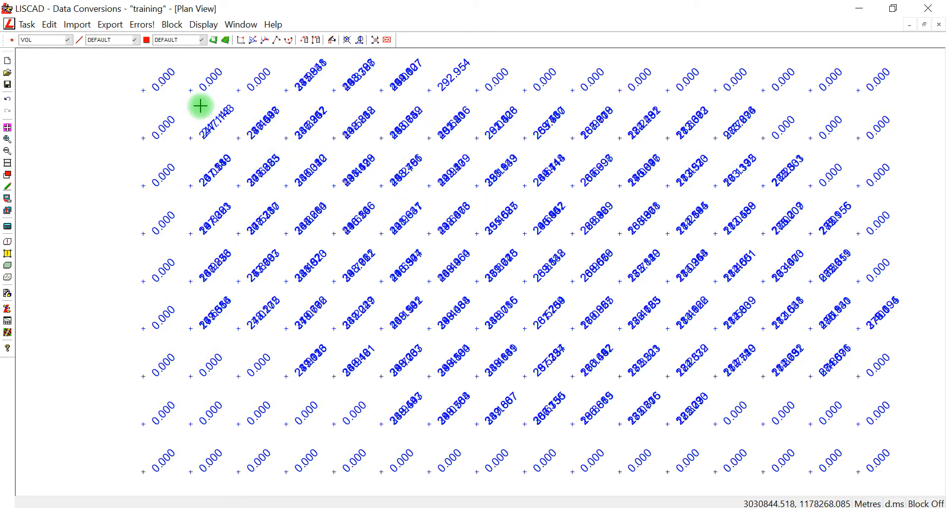
Switch to the CAD Output task and check the list of existing parameter files
{"action": "left_click", "coordinate": [27, 25]}
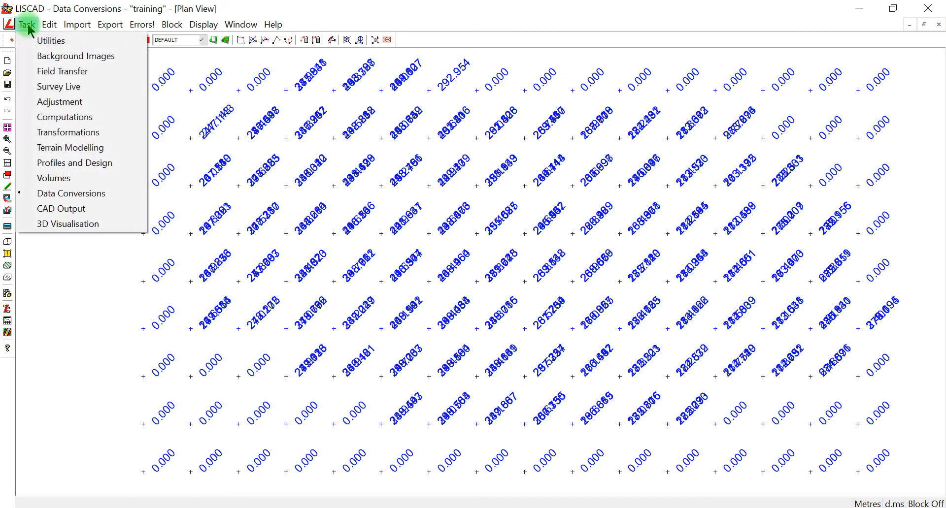
{"action": "left_click", "coordinate": [89, 209]}
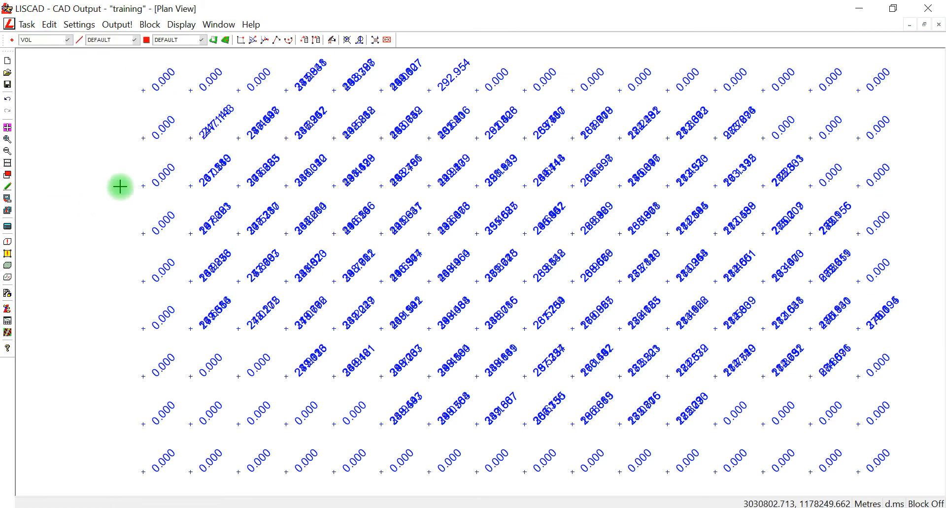
{"action": "left_click", "coordinate": [78, 26]}
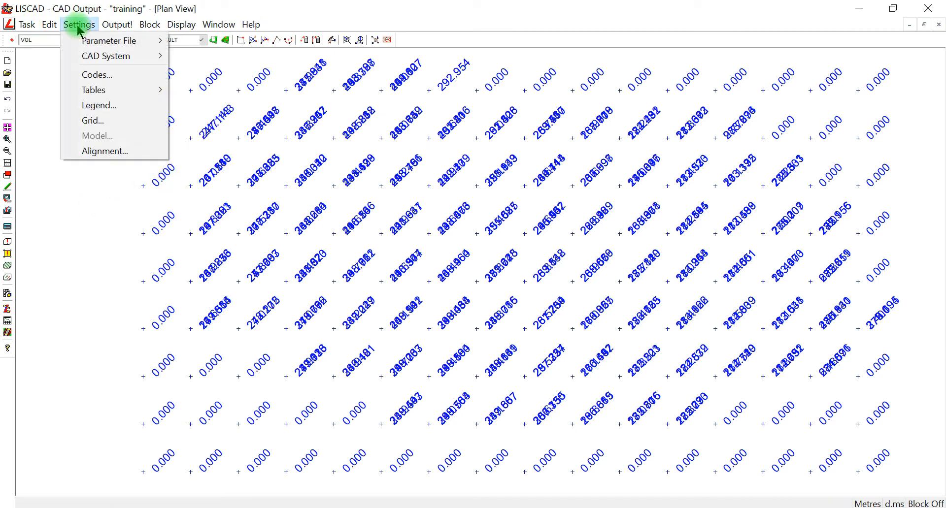
{"action": "mouse_move", "coordinate": [75, 43]}
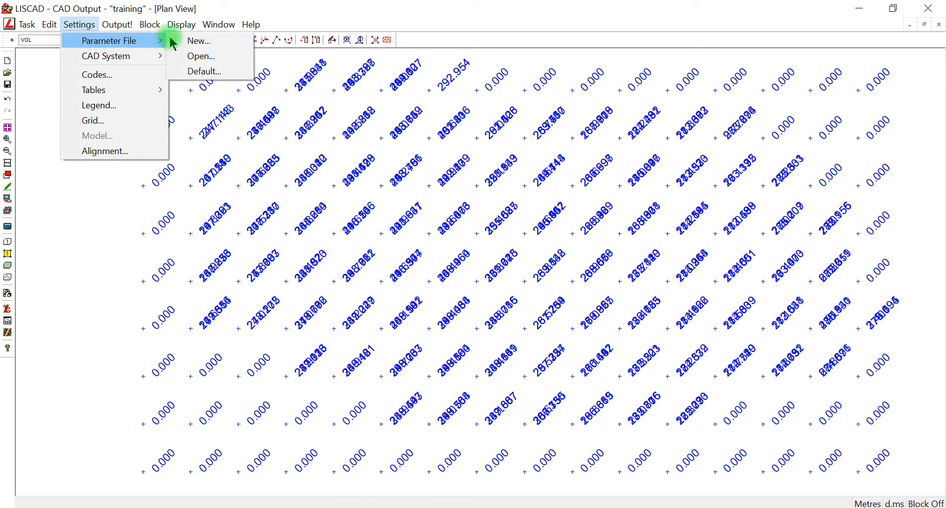
{"action": "left_click", "coordinate": [211, 58]}
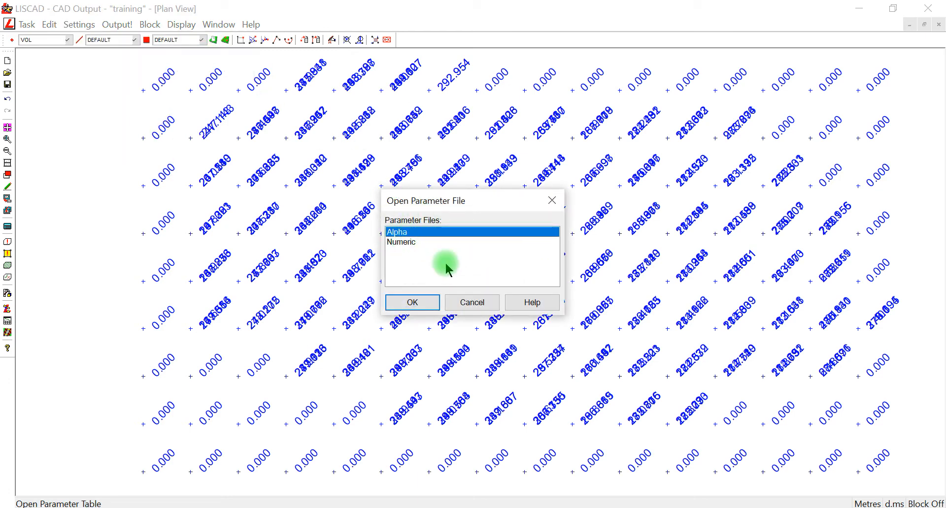
{"action": "left_click", "coordinate": [472, 302]}
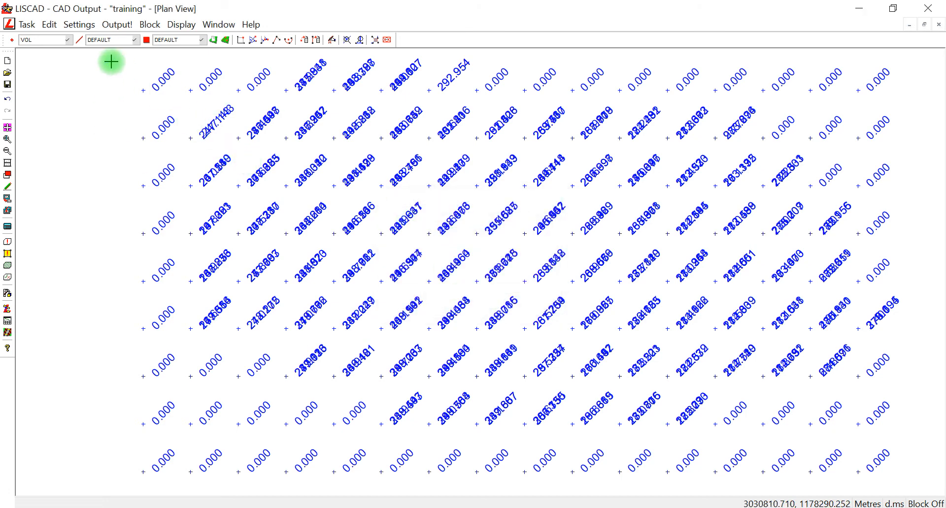
Create a new parameter file named training, adding all codes from the codetable
{"action": "left_click", "coordinate": [77, 25]}
{"action": "mouse_move", "coordinate": [101, 39]}
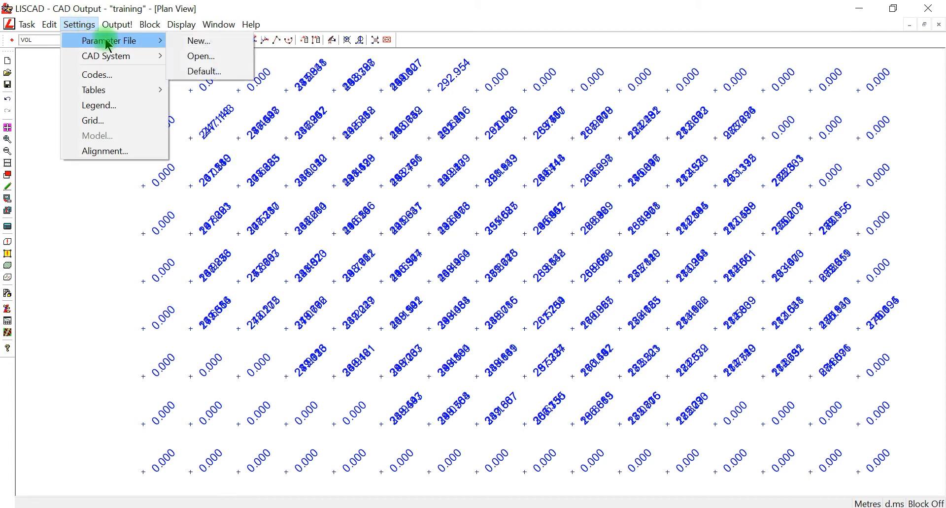
{"action": "left_click", "coordinate": [210, 40]}
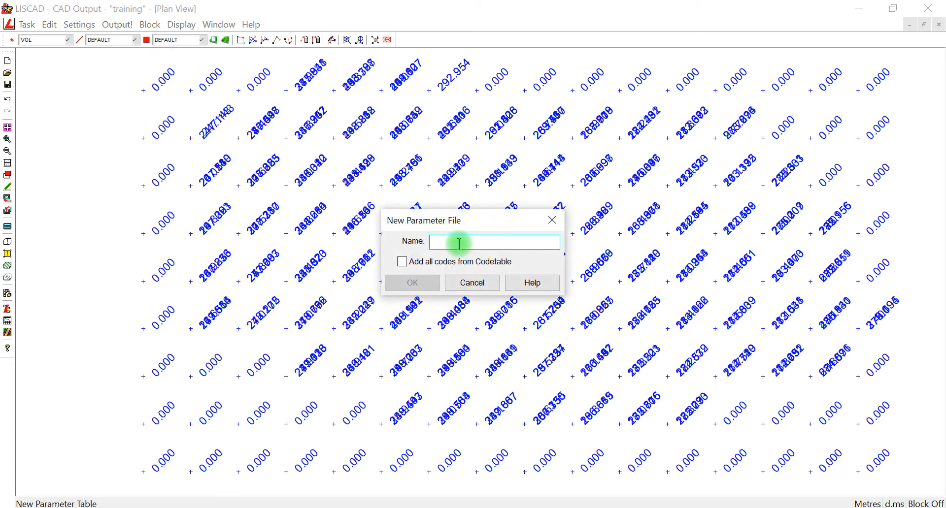
{"action": "type", "text": "trai"}
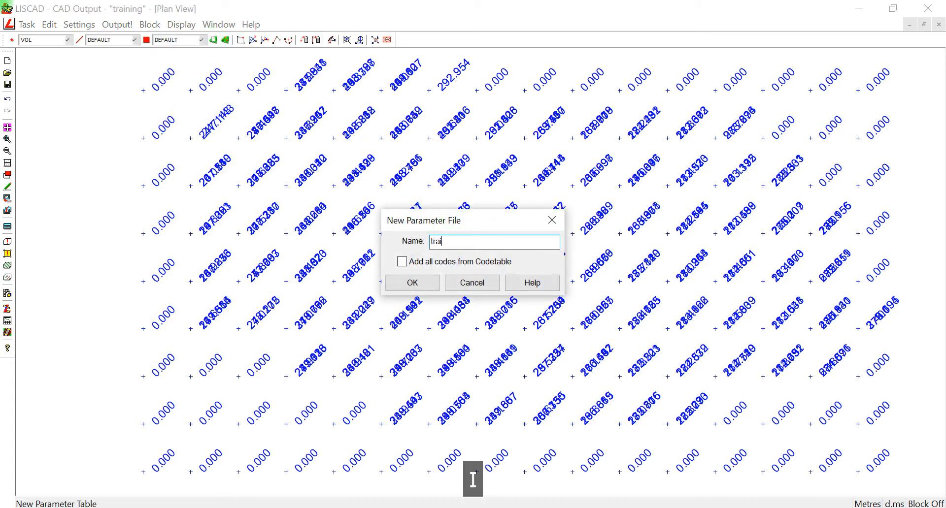
{"action": "type", "text": "ning"}
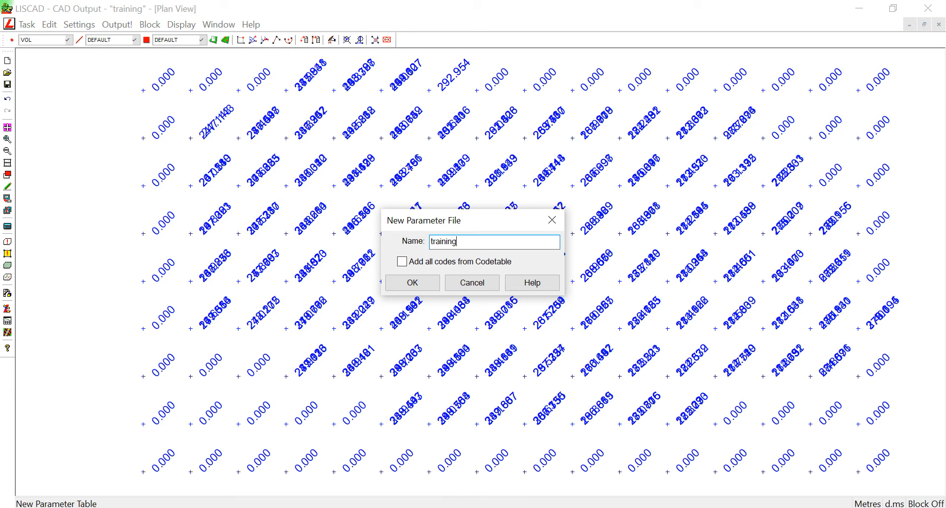
{"action": "left_click", "coordinate": [419, 263]}
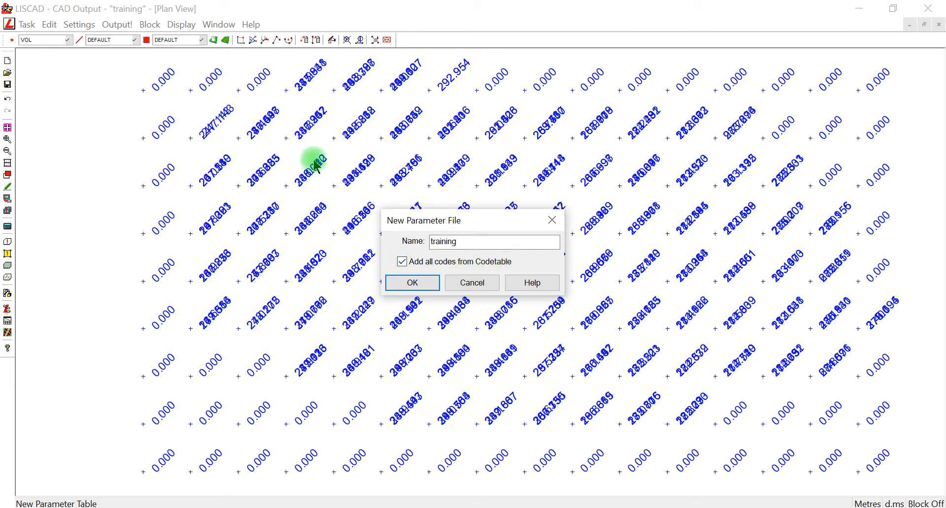
{"action": "left_click", "coordinate": [413, 284]}
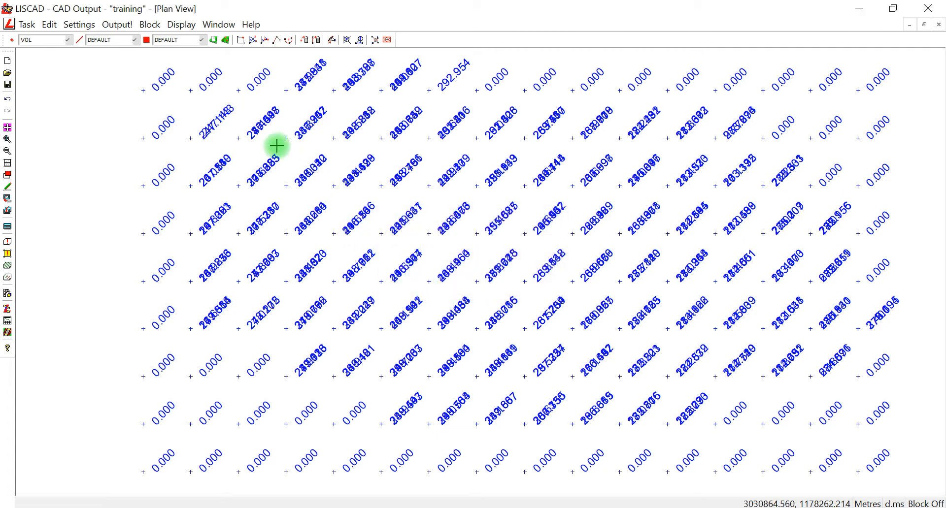
Set the CAD system for the output to AutoCAD
{"action": "left_click", "coordinate": [79, 24]}
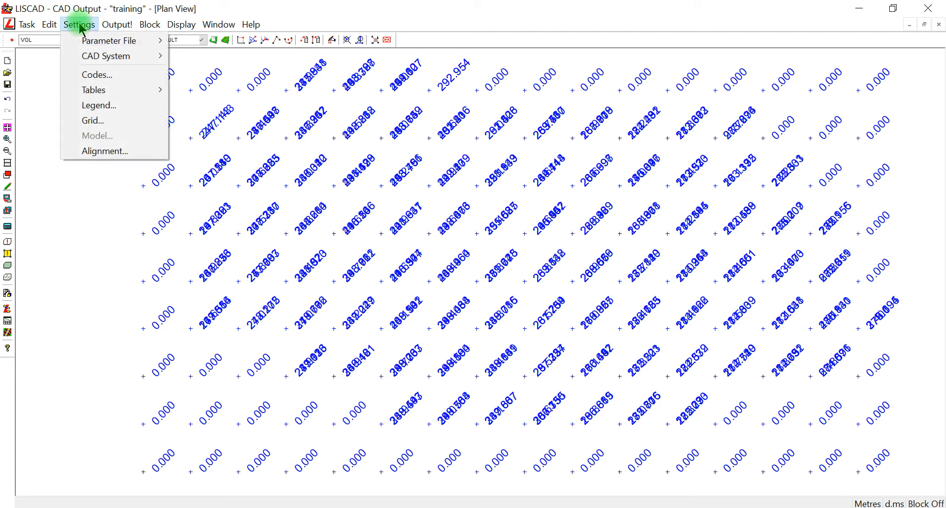
{"action": "mouse_move", "coordinate": [90, 56]}
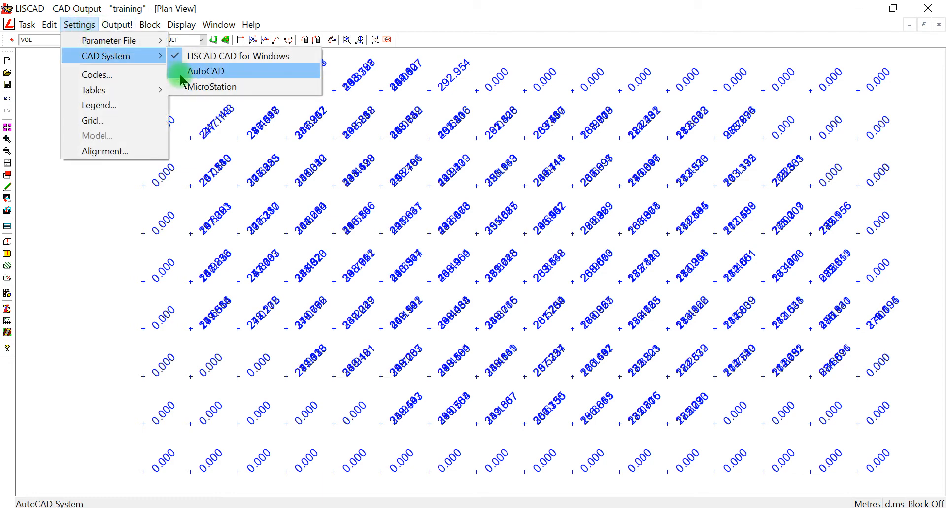
{"action": "left_click", "coordinate": [220, 72]}
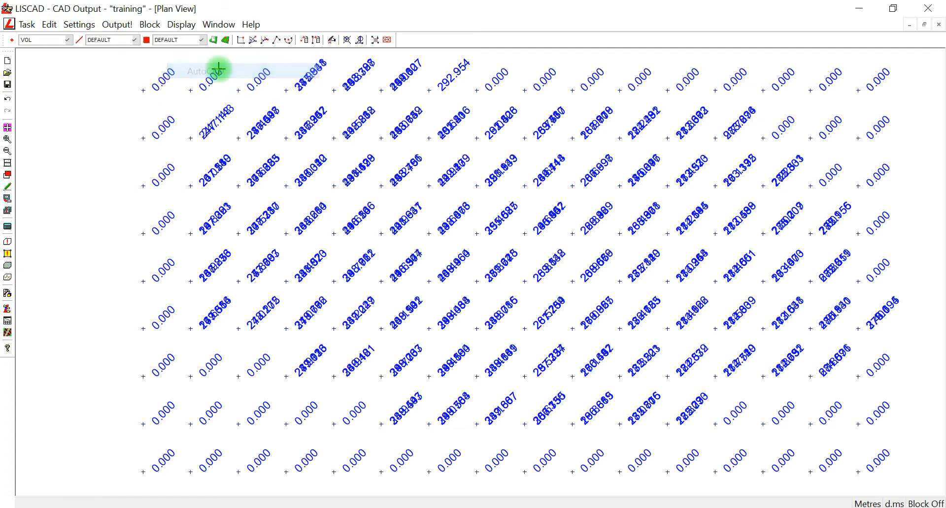
Open the CAD parameter settings for codes, check the available codes and select FI_GR
{"action": "left_click", "coordinate": [76, 24]}
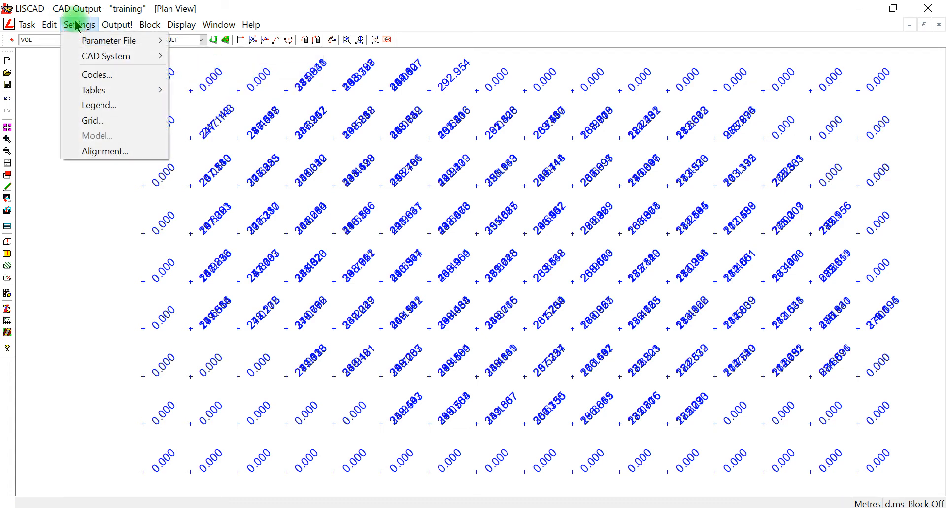
{"action": "left_click", "coordinate": [98, 77]}
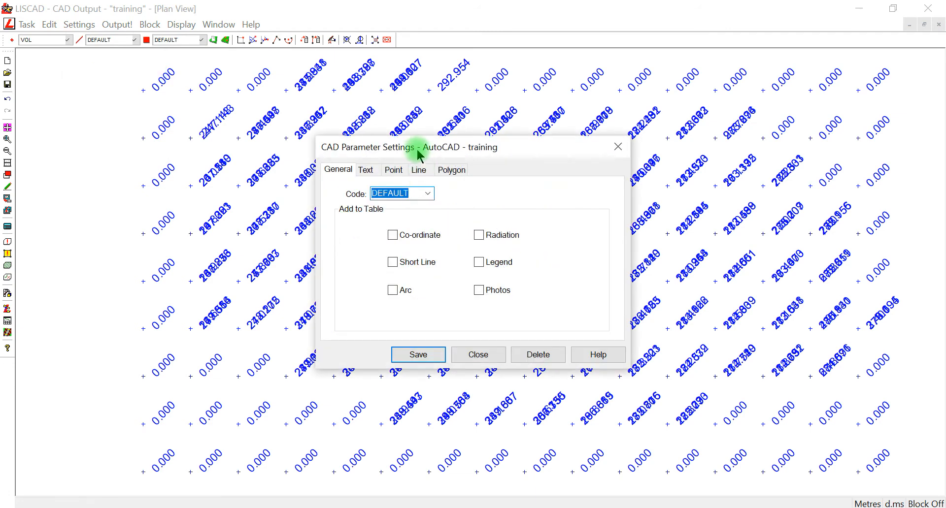
{"action": "left_click_drag", "start_coordinate": [418, 149], "coordinate": [397, 102]}
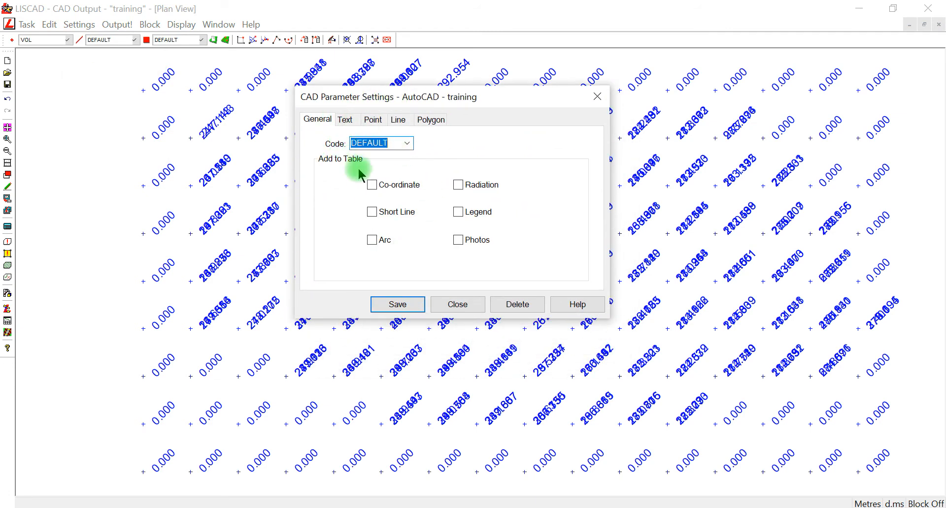
{"action": "left_click", "coordinate": [409, 144]}
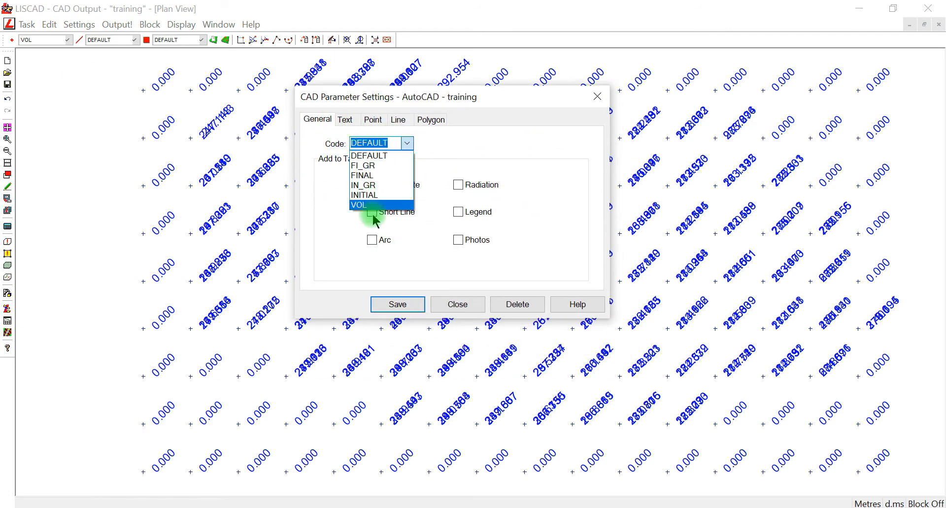
{"action": "left_click", "coordinate": [452, 158]}
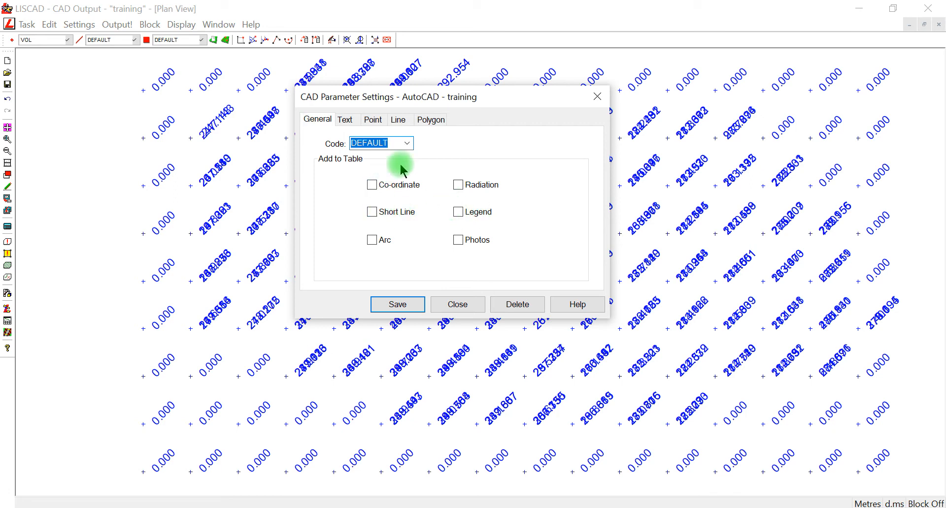
{"action": "left_click", "coordinate": [407, 143]}
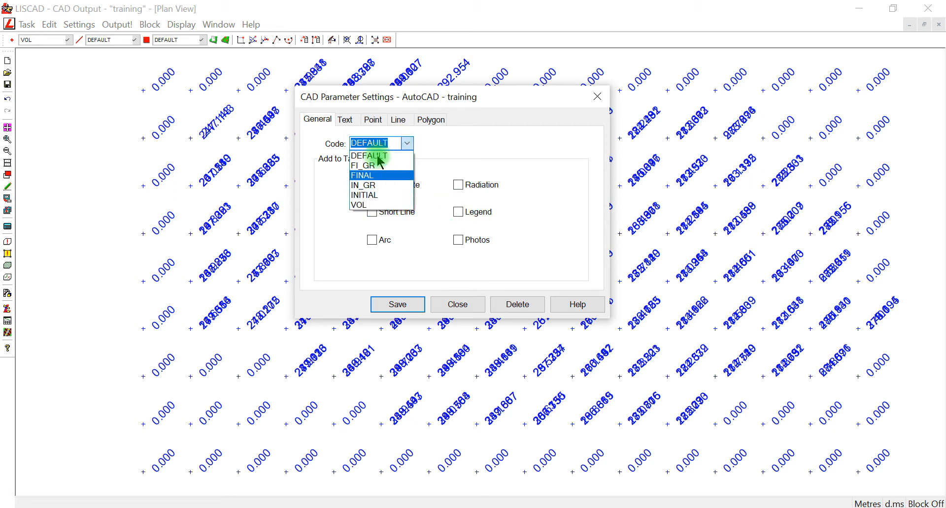
{"action": "left_click", "coordinate": [381, 241]}
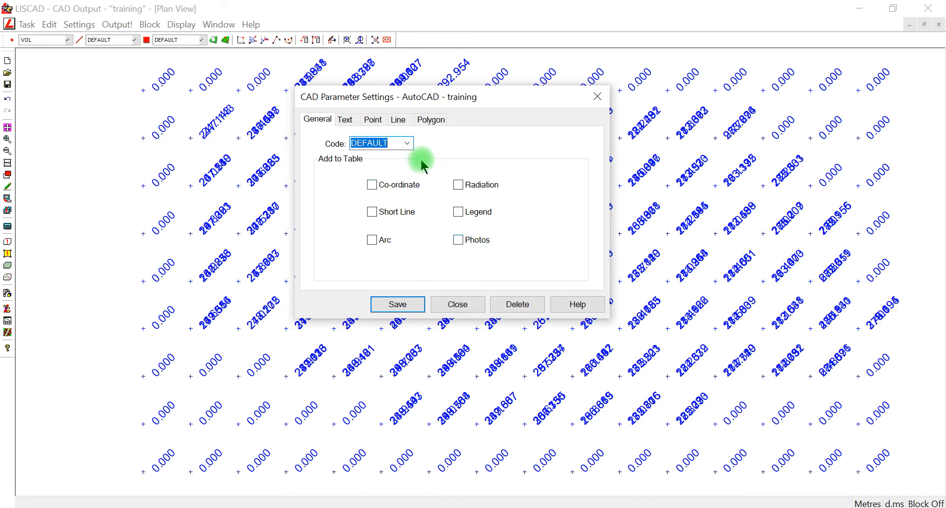
{"action": "left_click", "coordinate": [407, 142]}
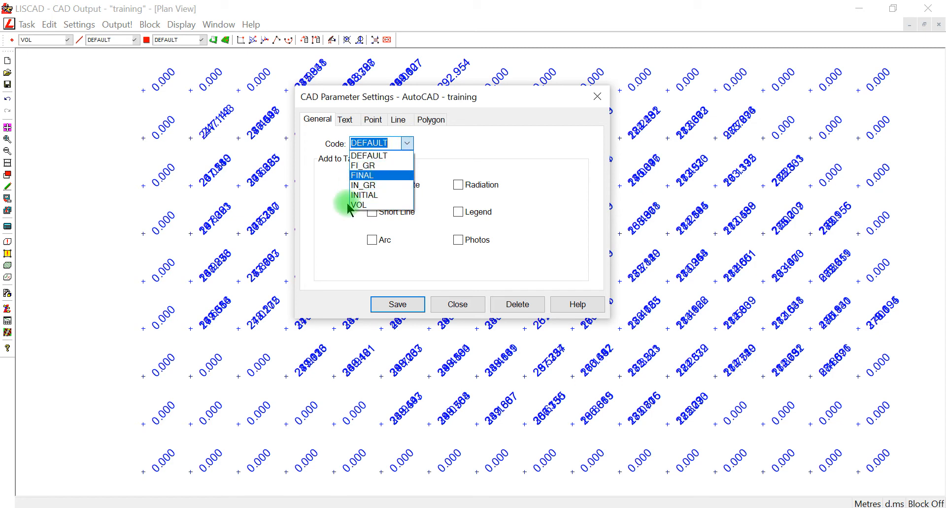
{"action": "left_click", "coordinate": [379, 167]}
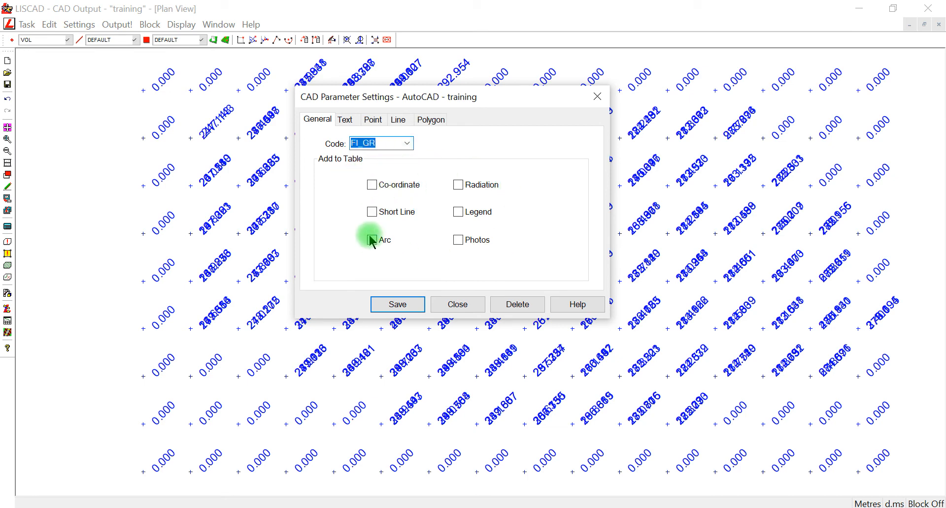
Turn off the Text output and the point Symbol and Identifier outputs for the FI_GR code
{"action": "left_click", "coordinate": [346, 121]}
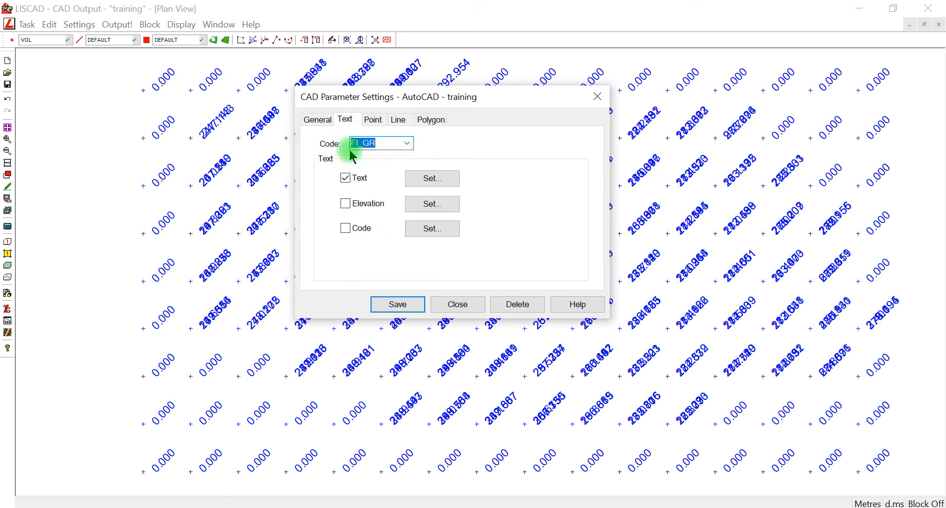
{"action": "left_click", "coordinate": [346, 178]}
{"action": "left_click", "coordinate": [373, 120]}
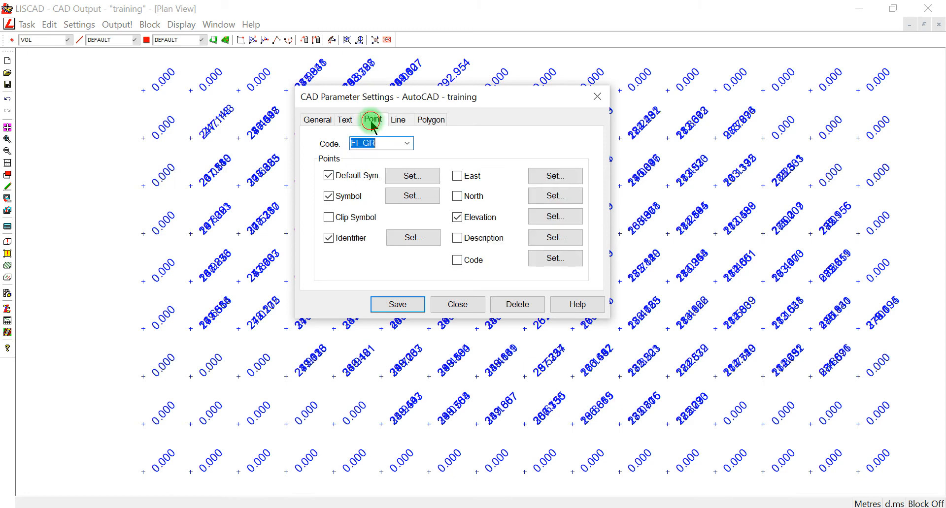
{"action": "left_click", "coordinate": [408, 195]}
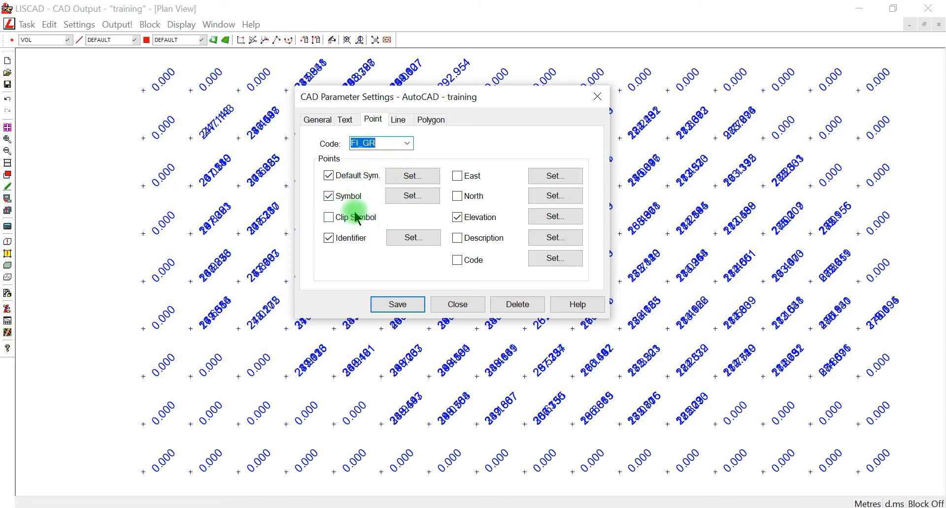
{"action": "left_click", "coordinate": [330, 197]}
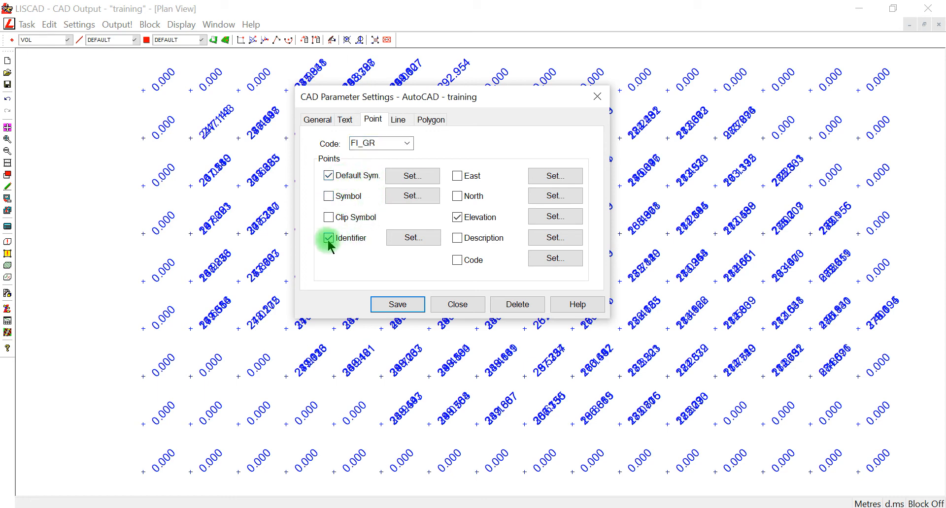
Set the layer of the FI_GR default point symbol to Grid_Points
{"action": "left_click", "coordinate": [412, 176]}
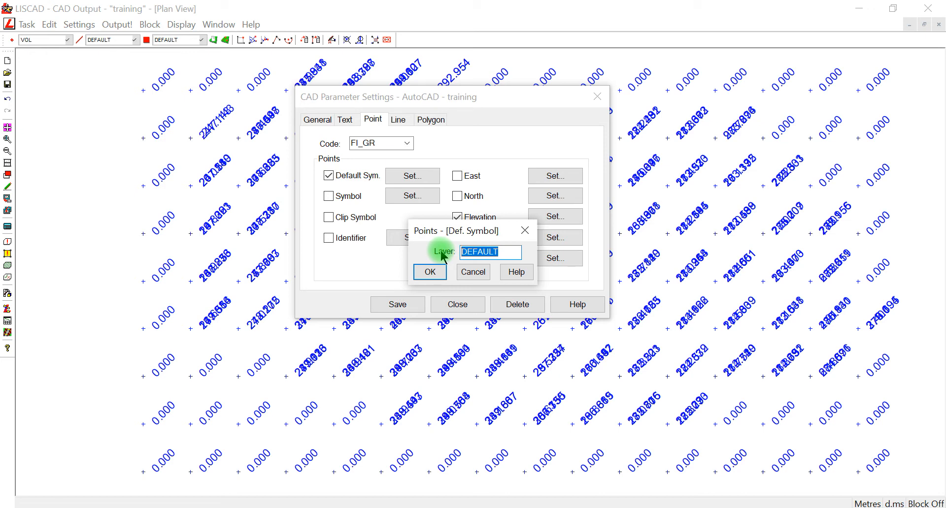
{"action": "type", "text": "Point"}
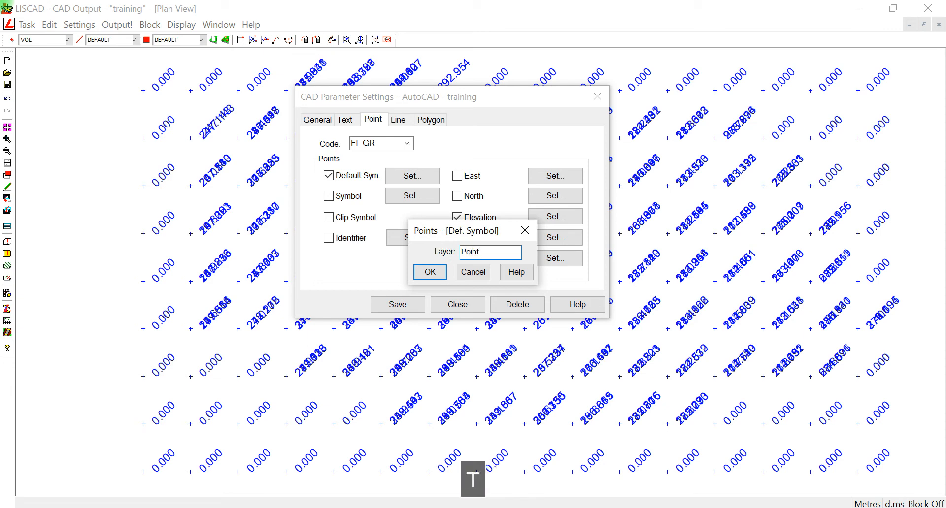
{"action": "key", "text": "BackSpace"}
{"action": "type", "text": "G"}
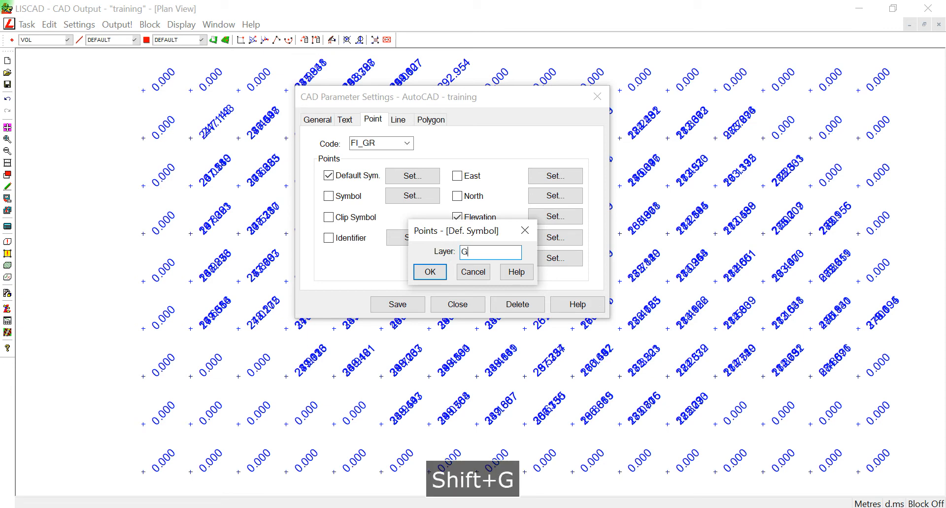
{"action": "type", "text": "rid_P"}
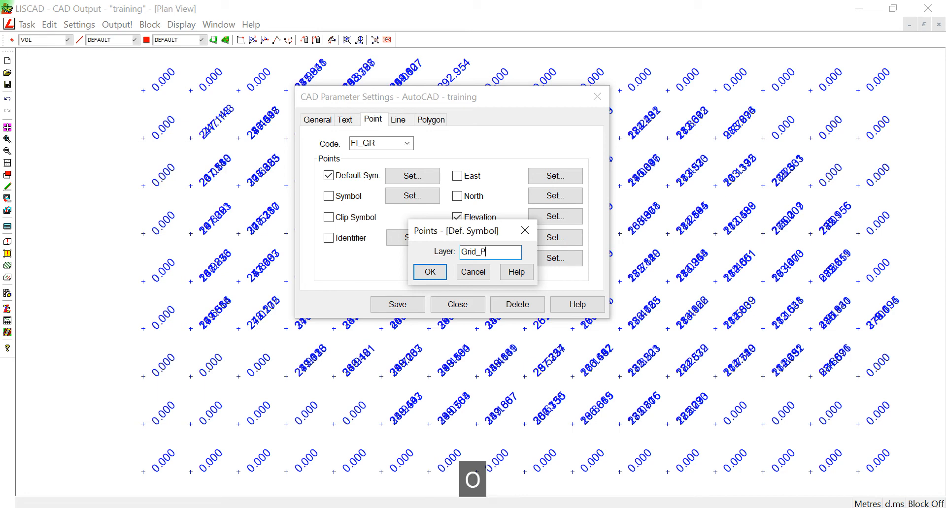
{"action": "type", "text": "oints"}
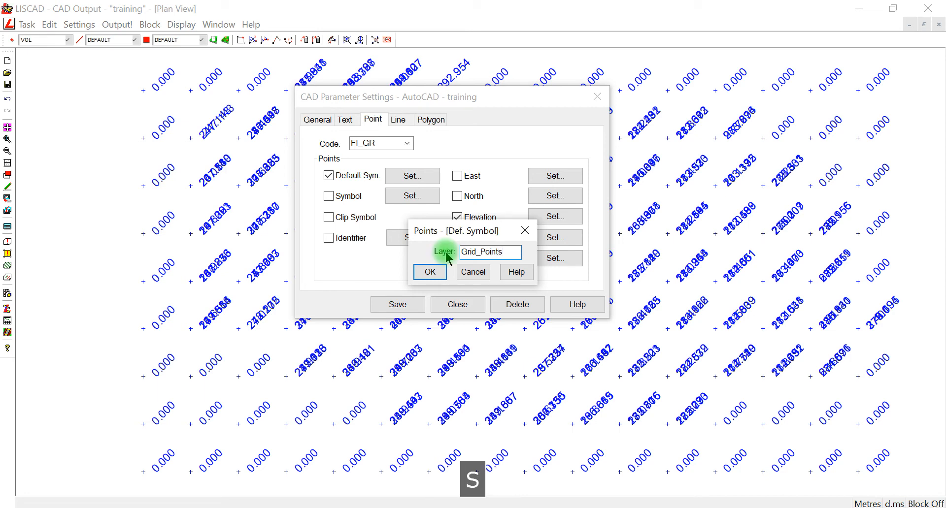
{"action": "left_click", "coordinate": [429, 272]}
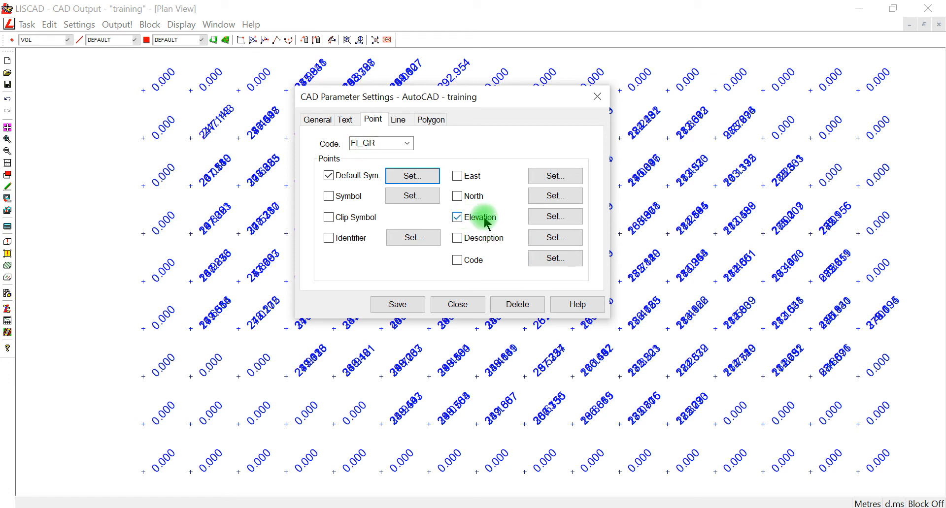
Set the layer of the FI_GR point elevation labels to Final, keeping the text height and 45.0 degree direction
{"action": "left_click", "coordinate": [567, 217]}
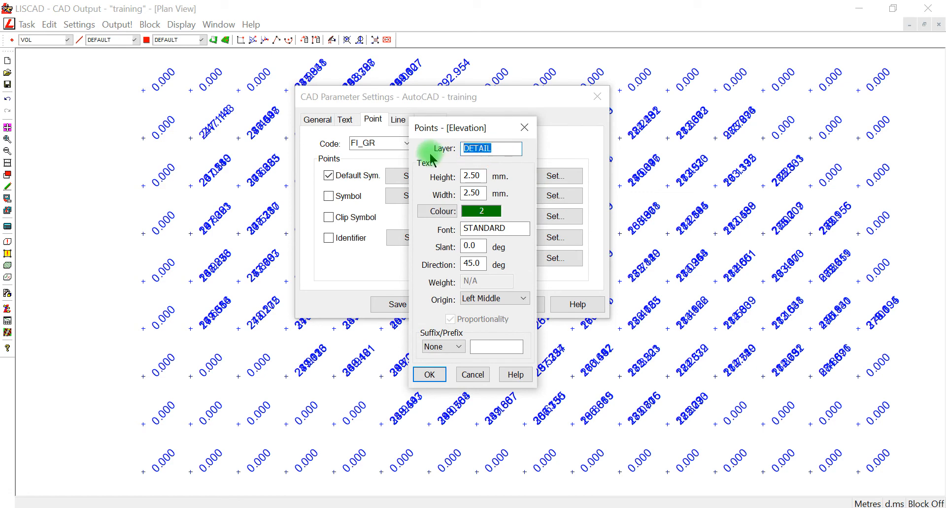
{"action": "type", "text": "Final"}
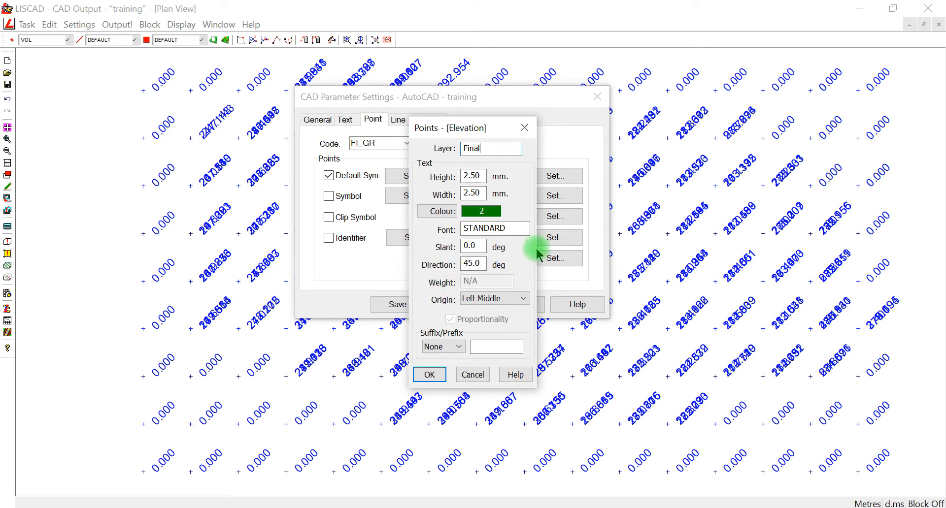
{"action": "double_click", "coordinate": [479, 175]}
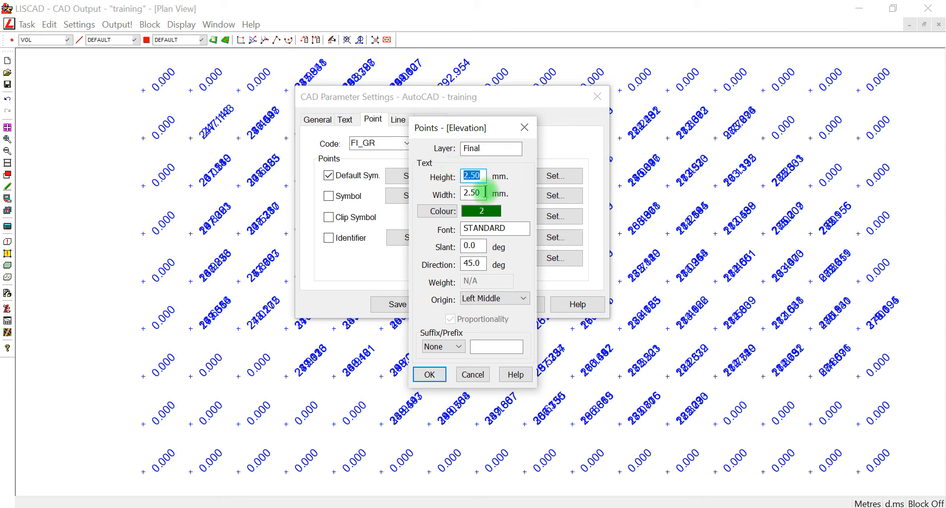
{"action": "left_click", "coordinate": [479, 264]}
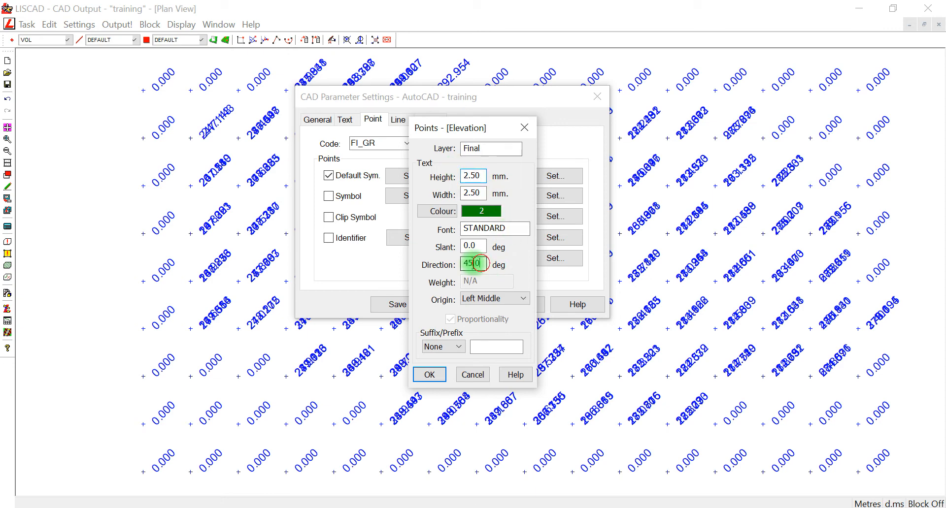
{"action": "left_click_drag", "start_coordinate": [479, 263], "coordinate": [449, 267]}
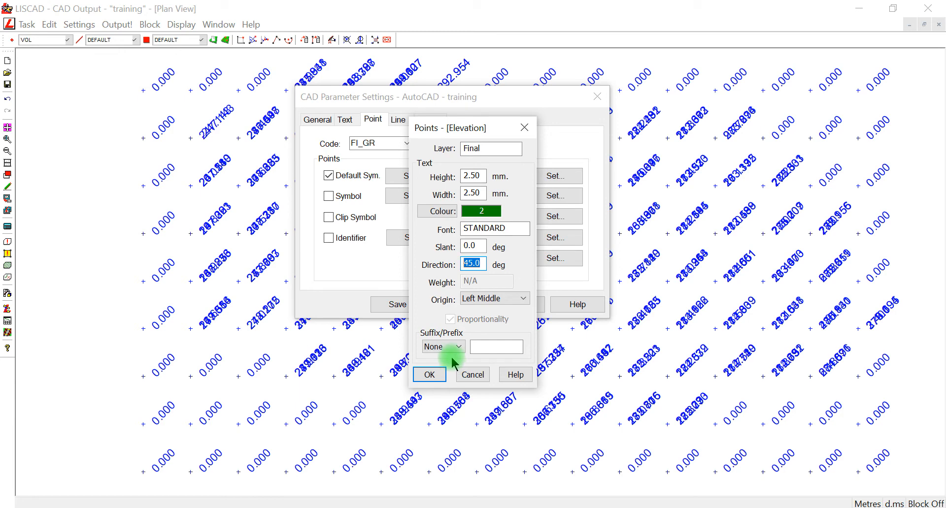
{"action": "left_click_drag", "start_coordinate": [483, 148], "coordinate": [451, 142]}
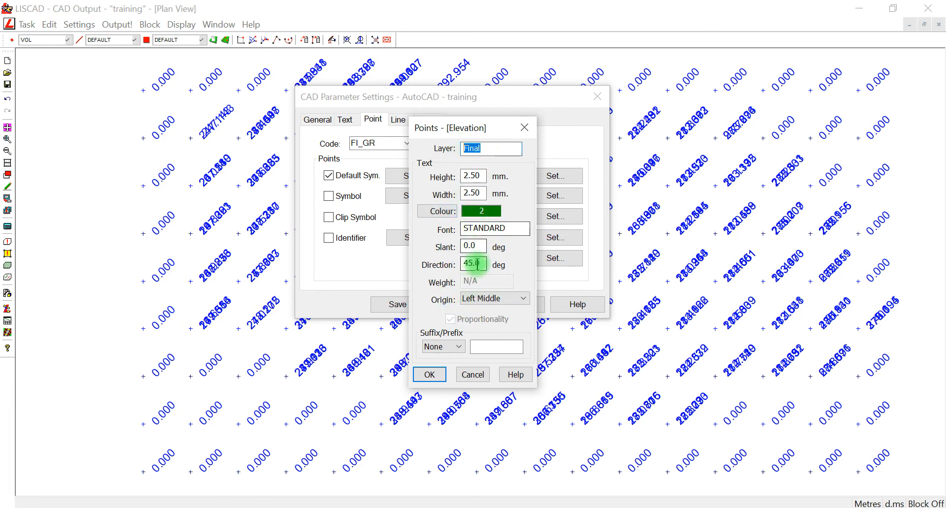
{"action": "mouse_move", "coordinate": [481, 264]}
{"action": "left_mouse_down"}
{"action": "mouse_move", "coordinate": [447, 265]}
{"action": "mouse_move", "coordinate": [465, 265]}
{"action": "left_mouse_up"}
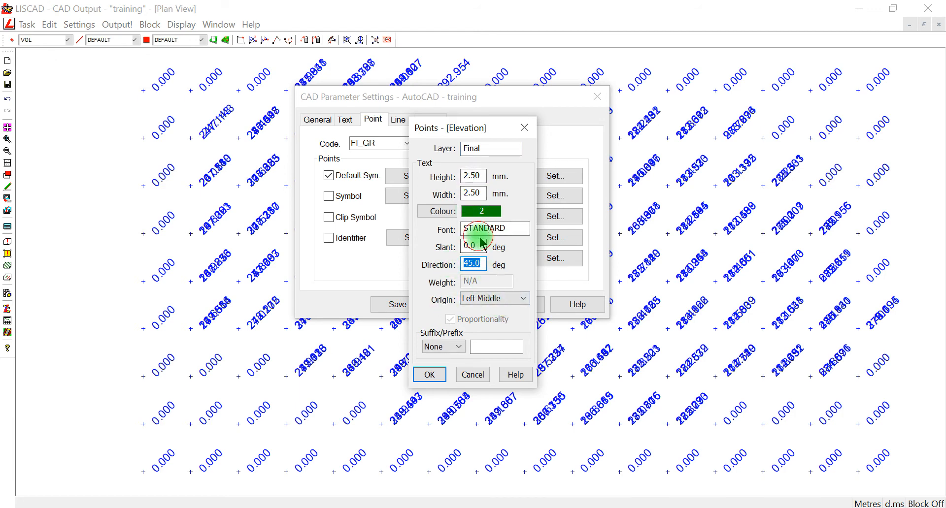
{"action": "left_click", "coordinate": [518, 228]}
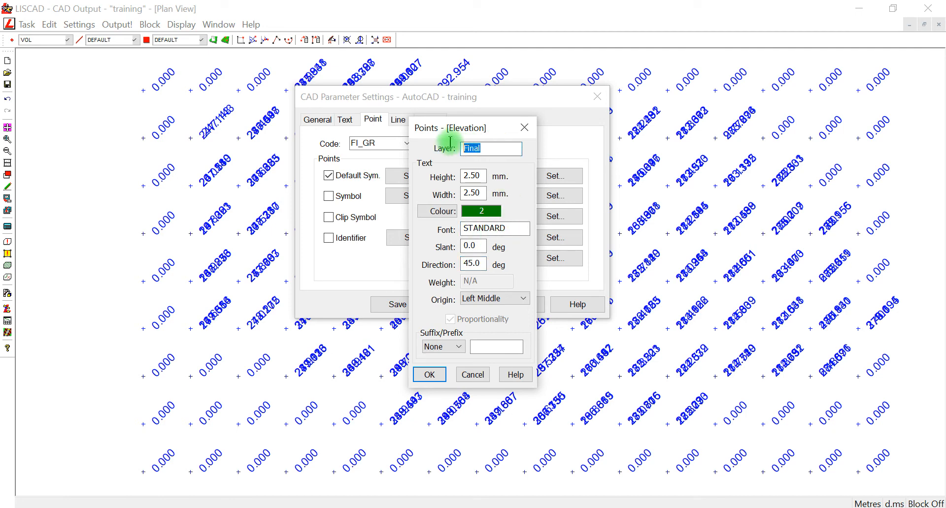
{"action": "left_click_drag", "start_coordinate": [498, 149], "coordinate": [436, 152]}
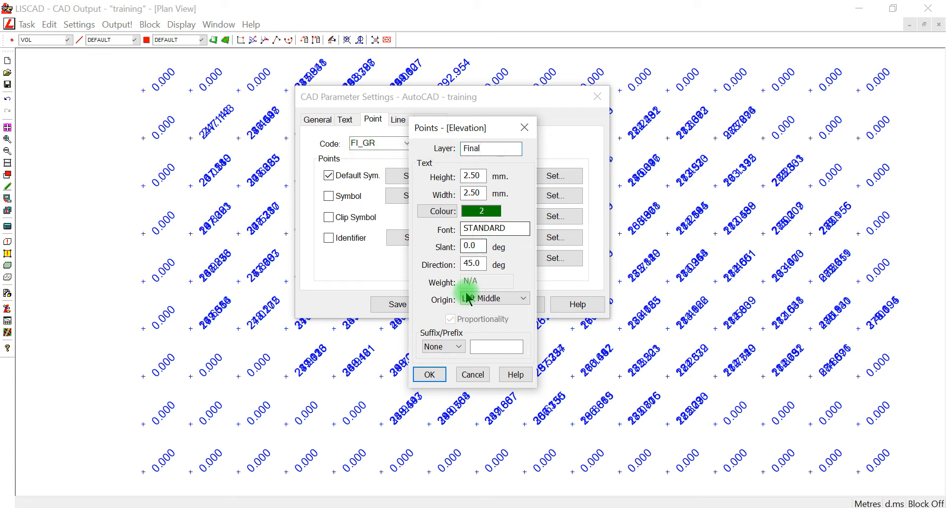
{"action": "left_click", "coordinate": [429, 374]}
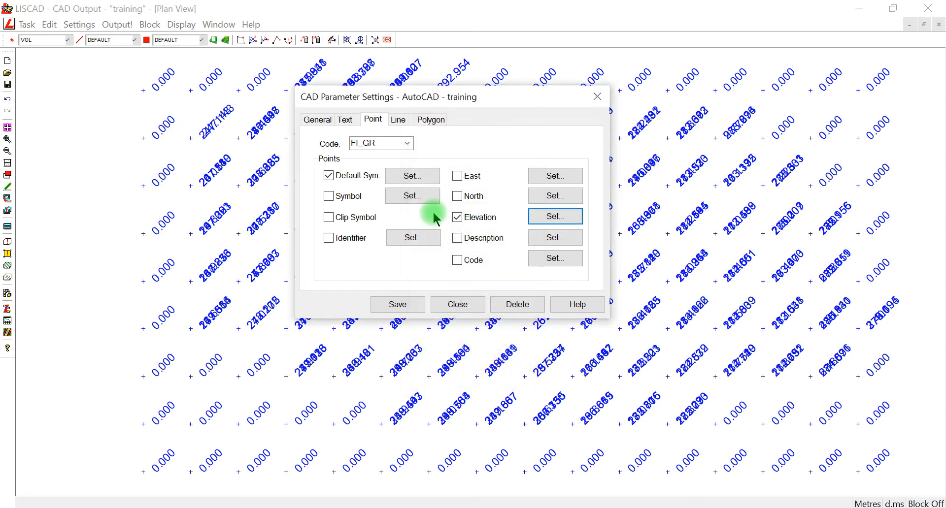
Turn off the Line, Bearing and Distance outputs and the polygon Description and Area outputs for FI_GR, and save the code's settings
{"action": "left_click", "coordinate": [397, 120]}
{"action": "left_click", "coordinate": [363, 202]}
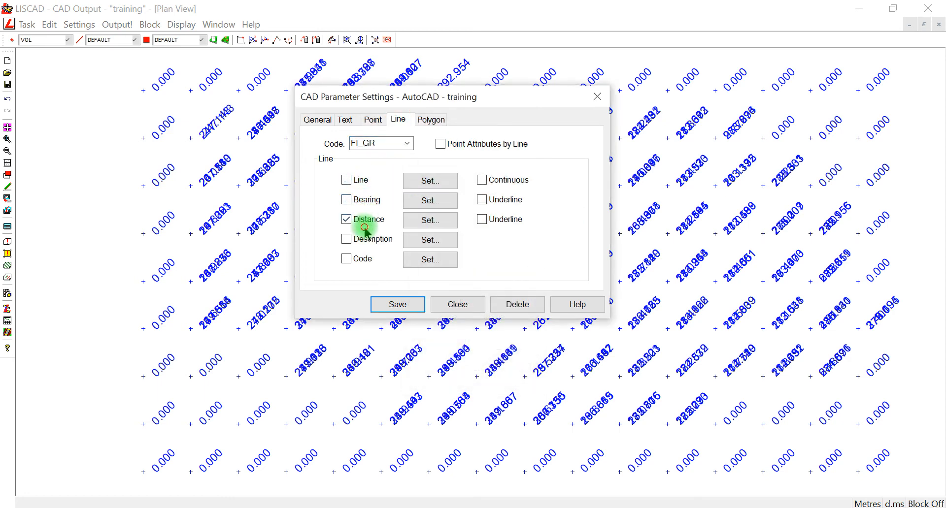
{"action": "left_click", "coordinate": [364, 218]}
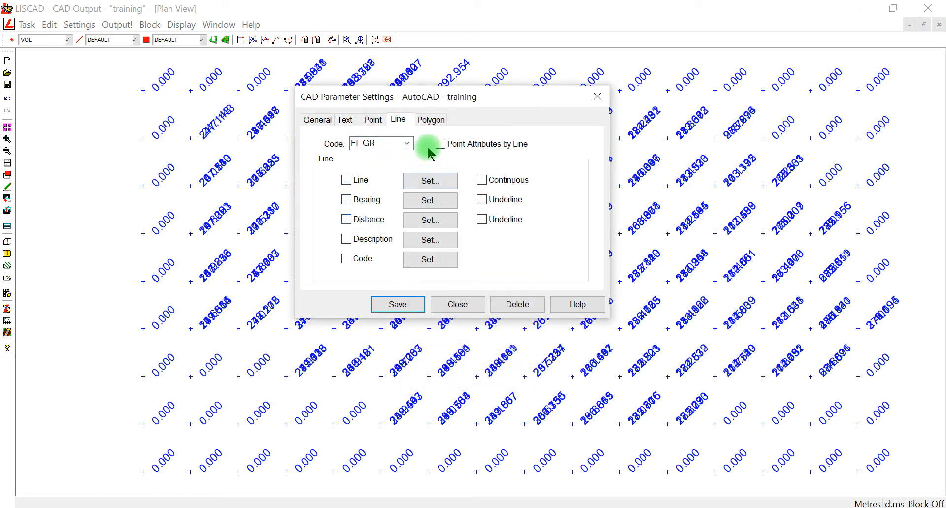
{"action": "left_click", "coordinate": [431, 120]}
{"action": "left_click", "coordinate": [328, 217]}
{"action": "left_click", "coordinate": [473, 191]}
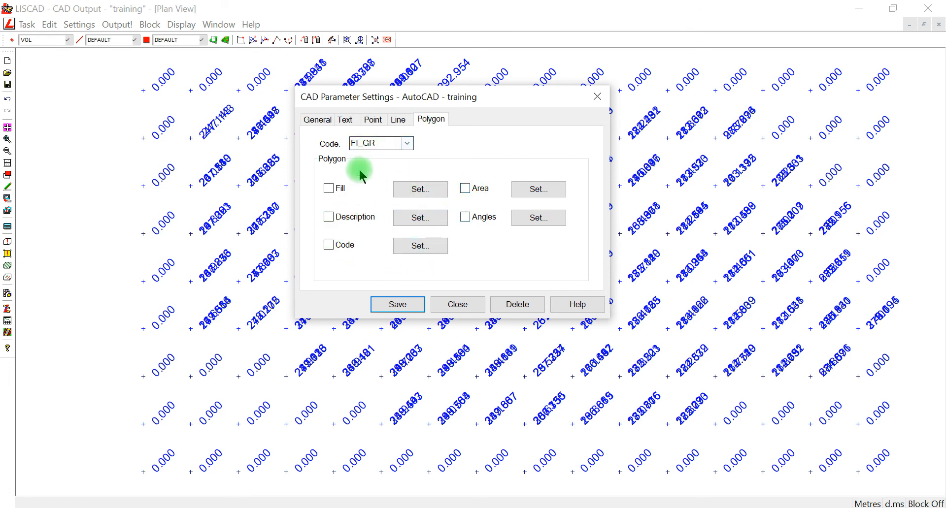
{"action": "left_click", "coordinate": [398, 306]}
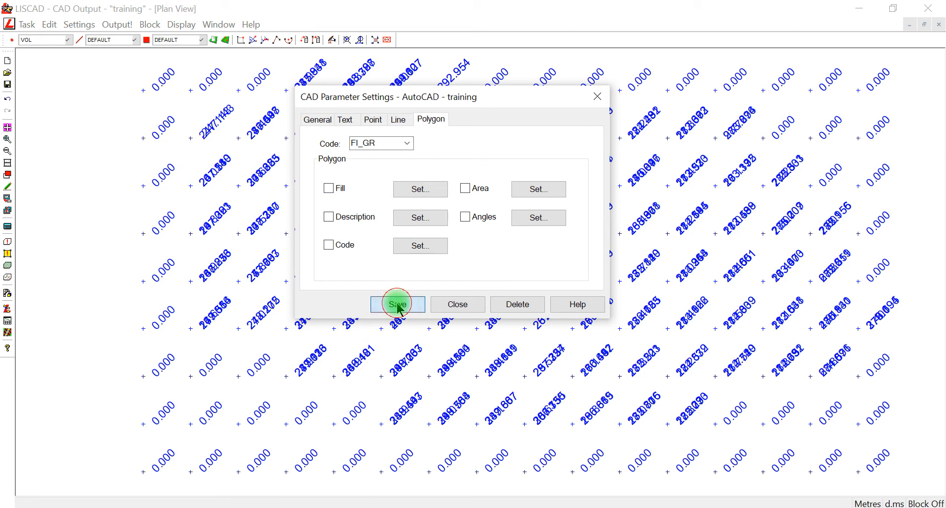
Switch the parameter settings to the IN_GR code and turn off its Text output
{"action": "left_click", "coordinate": [318, 119]}
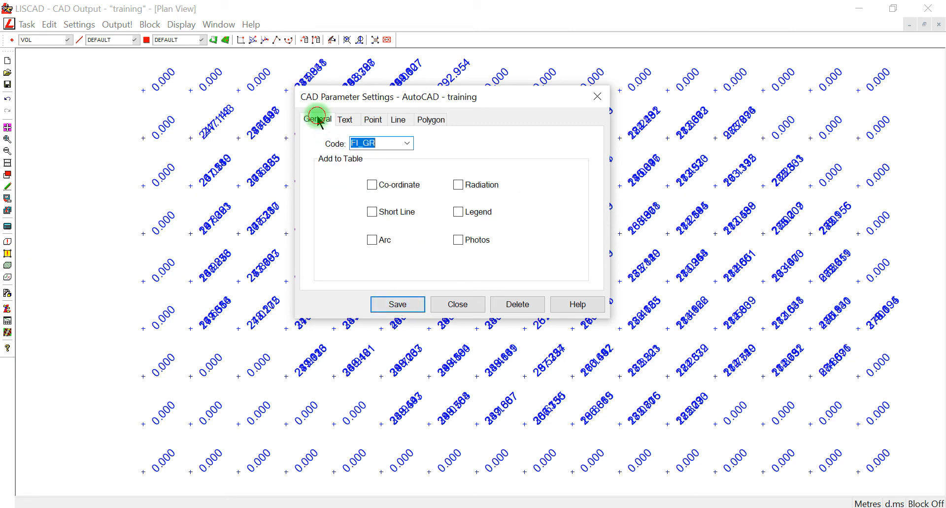
{"action": "left_click", "coordinate": [406, 143]}
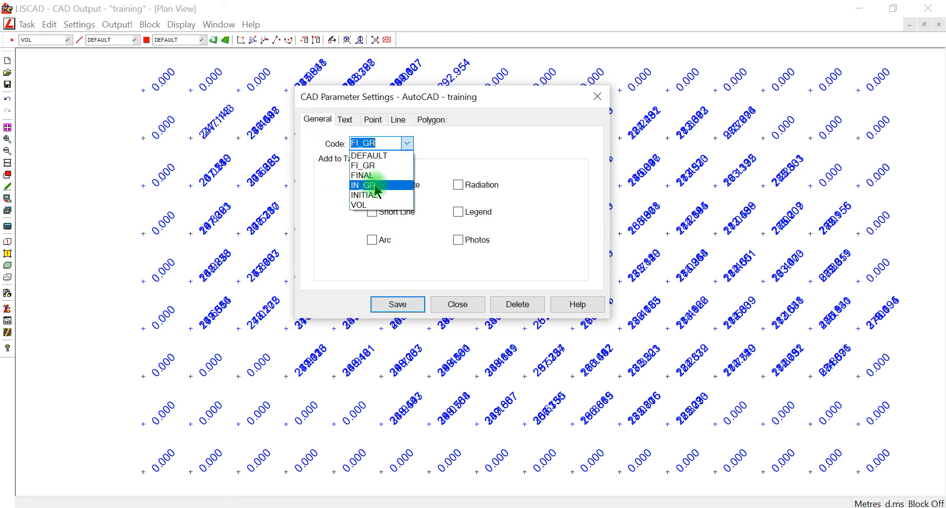
{"action": "left_click", "coordinate": [376, 186]}
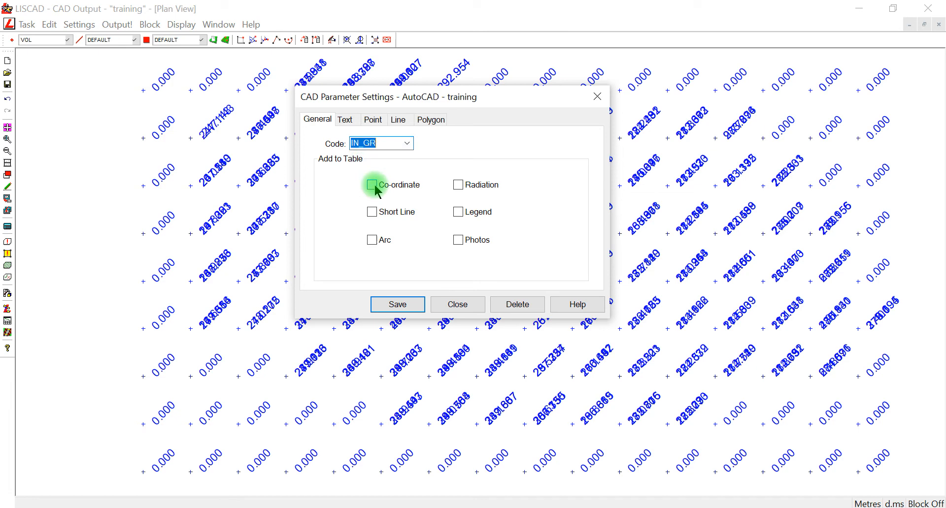
{"action": "left_click", "coordinate": [346, 119]}
{"action": "left_click", "coordinate": [345, 178]}
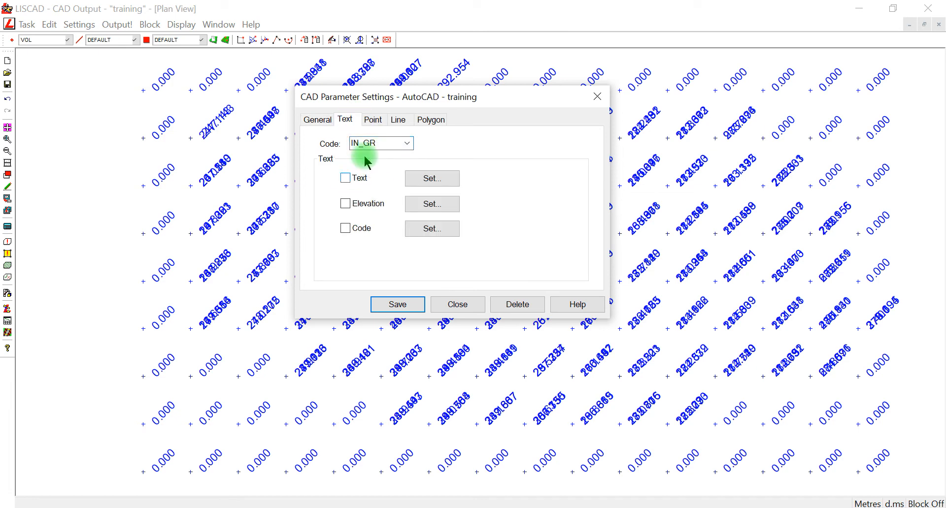
Turn off the point Default Symbol, Symbol and Identifier outputs for the IN_GR code
{"action": "left_click", "coordinate": [377, 122]}
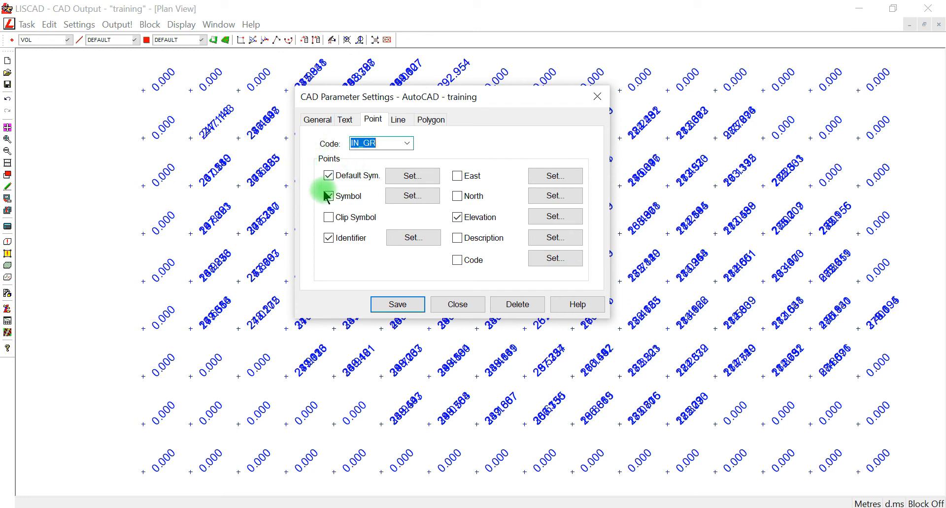
{"action": "left_click", "coordinate": [329, 177]}
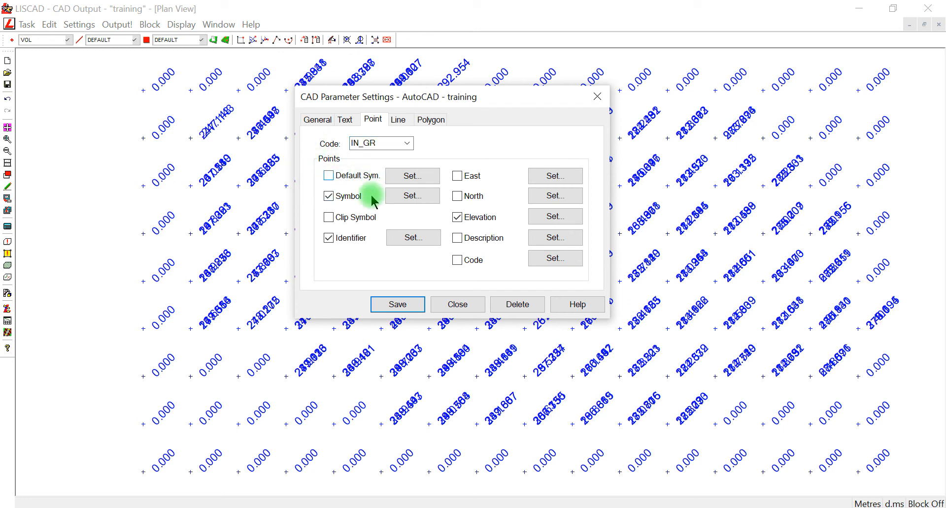
{"action": "left_click", "coordinate": [329, 195]}
{"action": "left_click", "coordinate": [329, 239]}
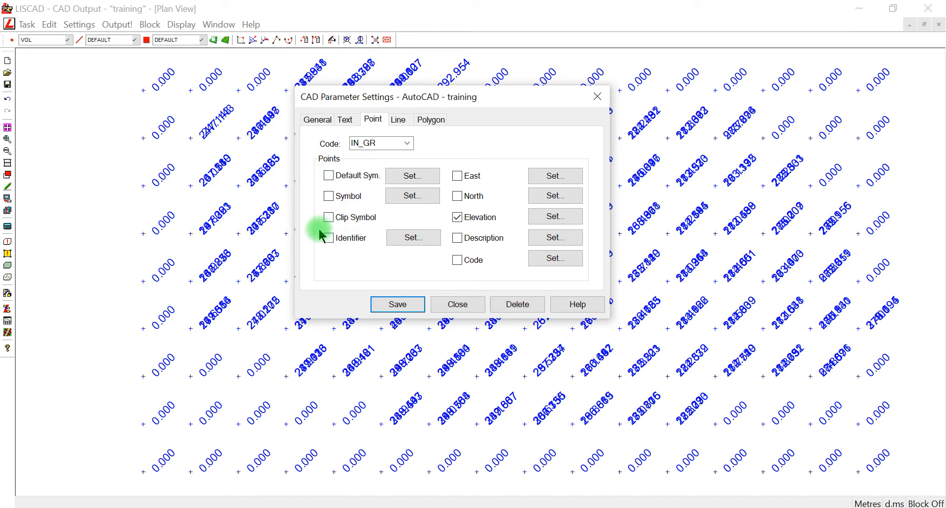
Set the layer of the IN_GR point elevation labels to Initial
{"action": "left_click", "coordinate": [566, 222]}
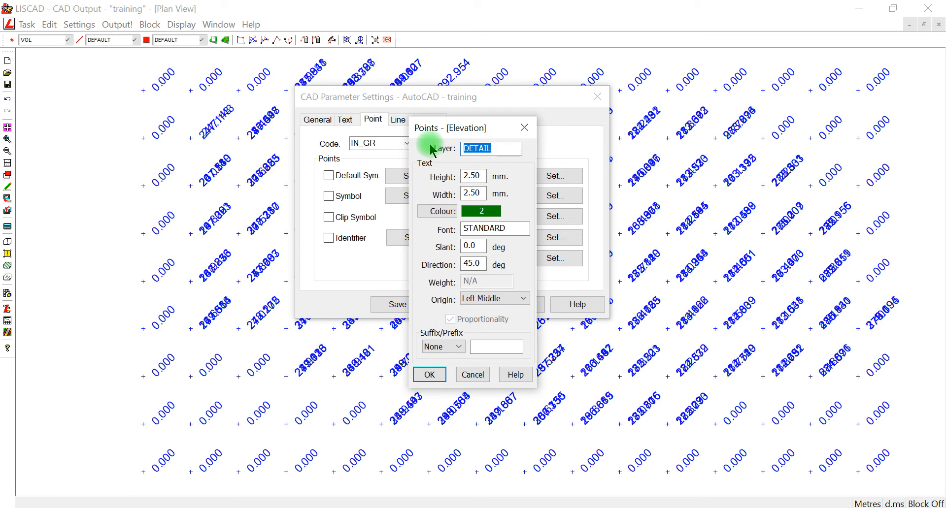
{"action": "type", "text": "IN"}
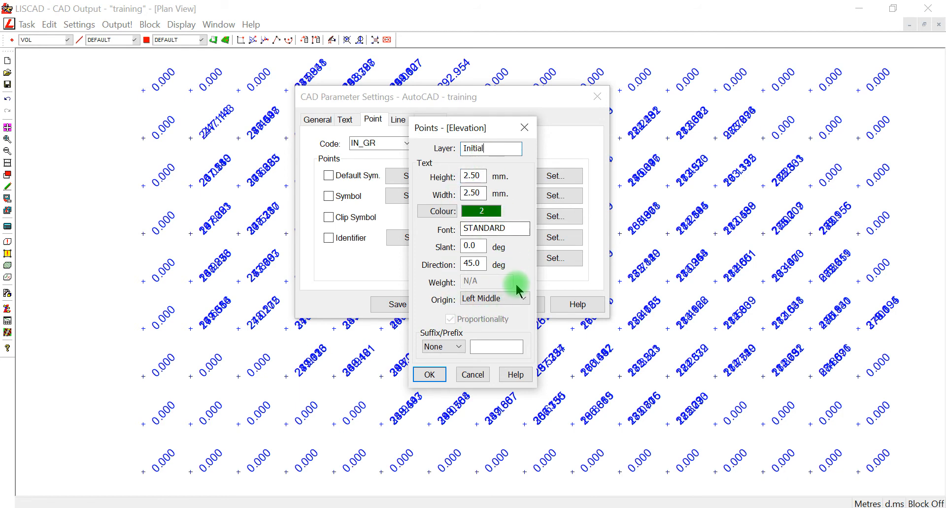
{"action": "left_click", "coordinate": [428, 377]}
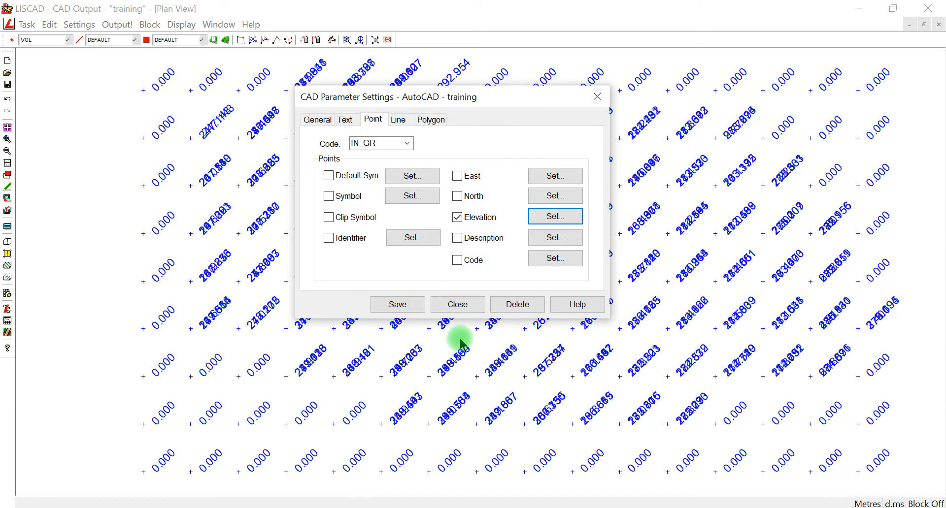
Turn off the Line, Bearing and Distance outputs and the polygon Description and Area outputs for IN_GR, and save the code's settings
{"action": "left_click", "coordinate": [400, 120]}
{"action": "left_click", "coordinate": [346, 199]}
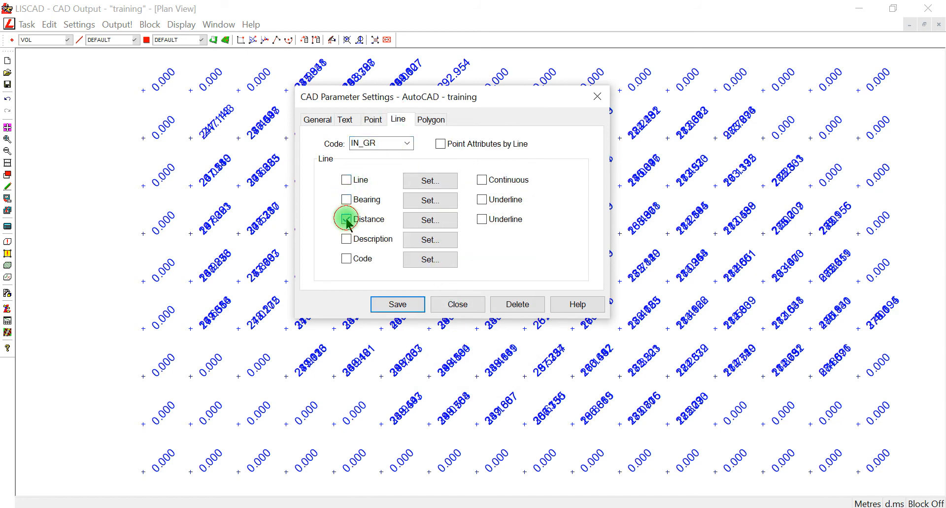
{"action": "left_click", "coordinate": [431, 120]}
{"action": "left_click", "coordinate": [328, 217]}
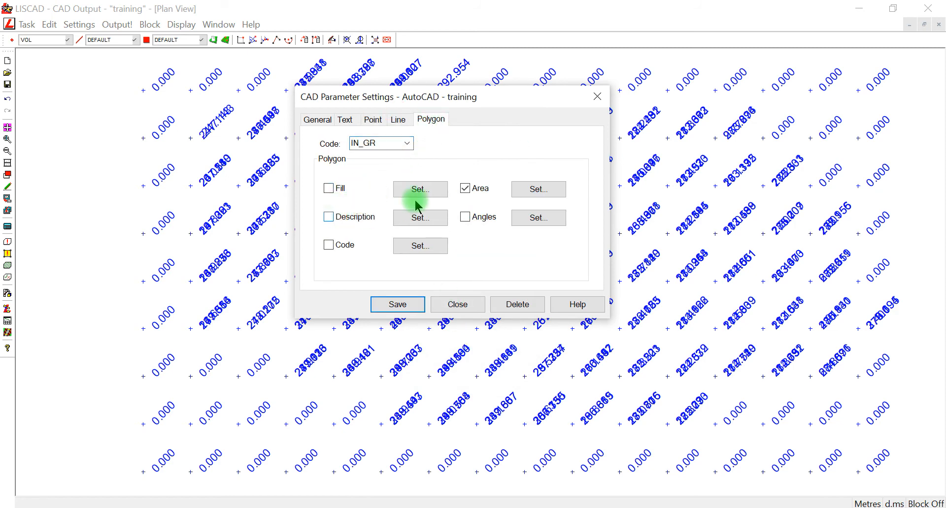
{"action": "left_click", "coordinate": [465, 189]}
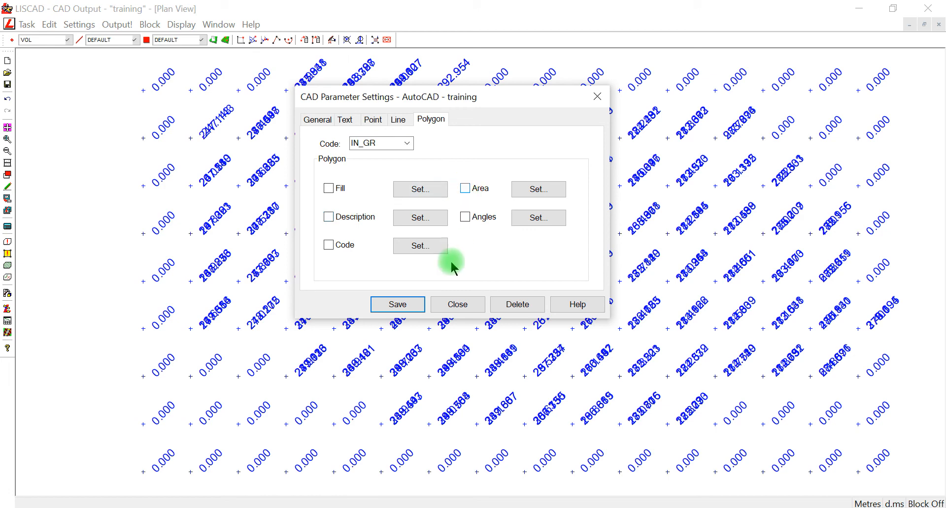
{"action": "left_click", "coordinate": [398, 305]}
Select the VOL code and turn off its Text output and its point Default Symbol, Symbol and Identifier outputs
{"action": "left_click", "coordinate": [326, 123]}
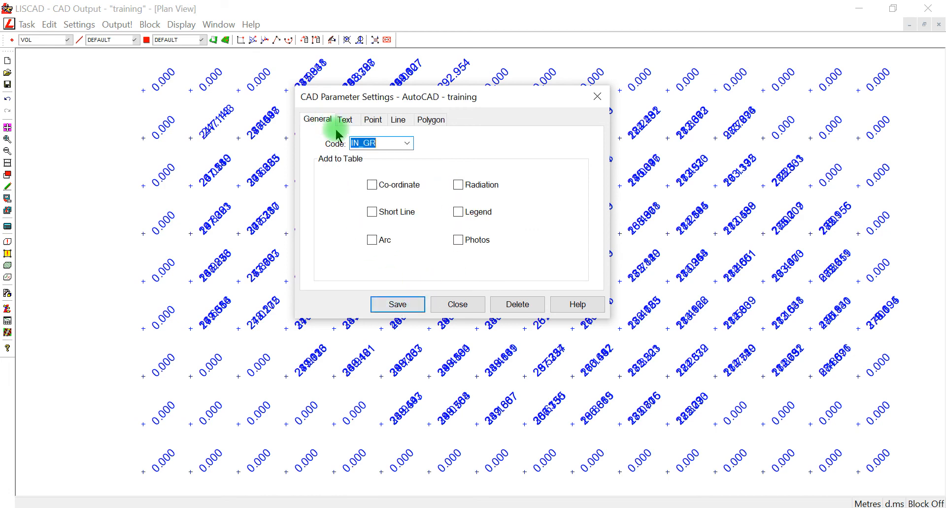
{"action": "left_click", "coordinate": [407, 143]}
{"action": "left_click", "coordinate": [369, 206]}
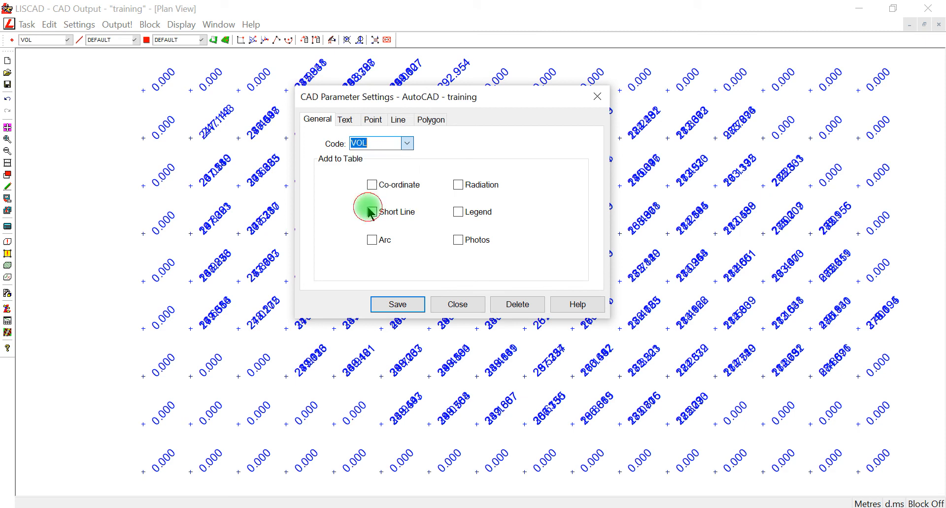
{"action": "left_click", "coordinate": [348, 122]}
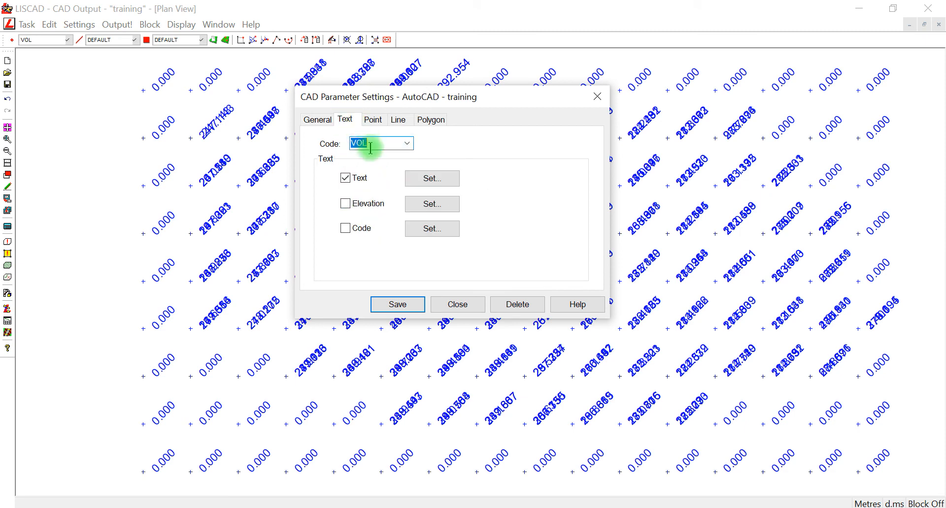
{"action": "left_click", "coordinate": [346, 178]}
{"action": "left_click", "coordinate": [373, 122]}
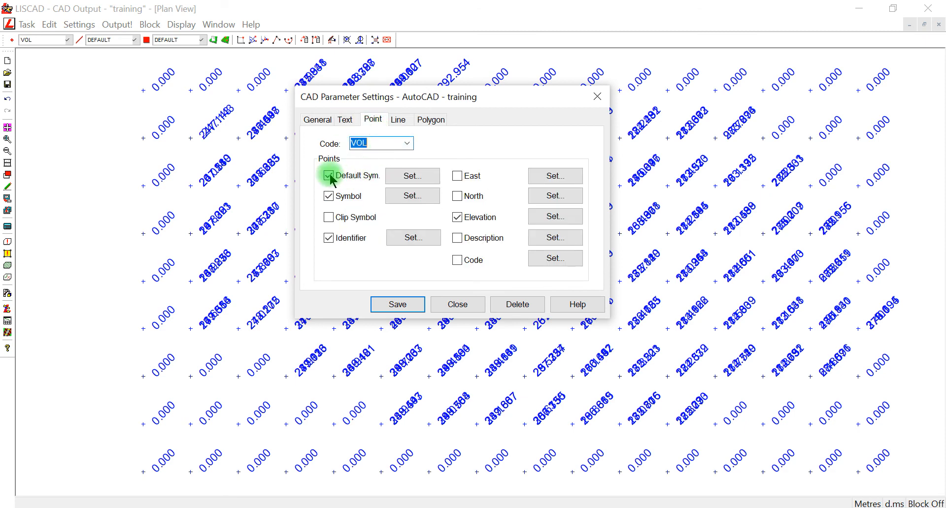
{"action": "left_click", "coordinate": [332, 239]}
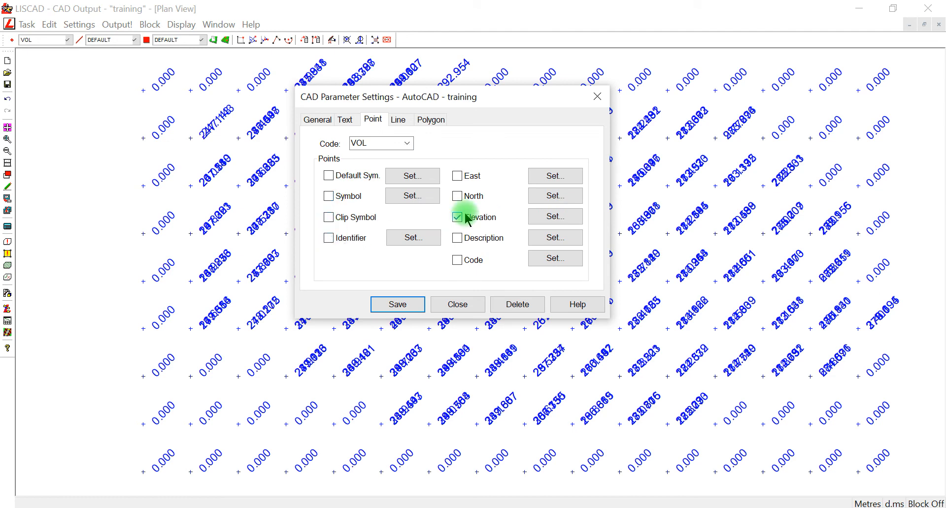
Set the layer of the VOL point elevation labels to Volume
{"action": "left_click", "coordinate": [547, 217]}
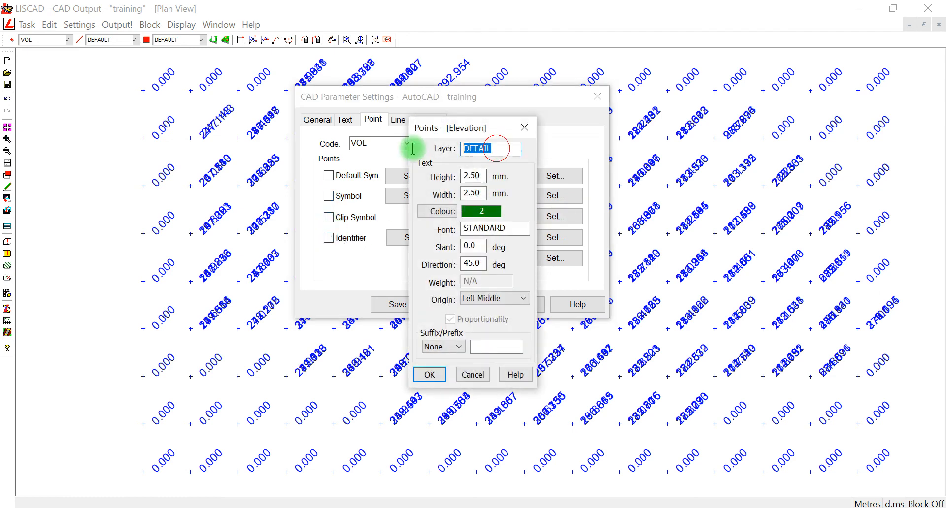
{"action": "type", "text": "Volume"}
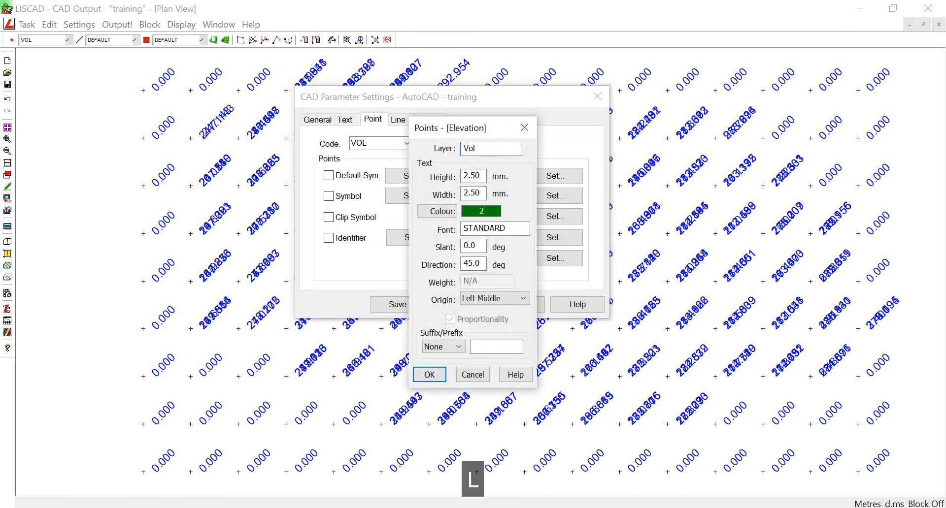
{"action": "left_click", "coordinate": [430, 375]}
Turn off the Line, Bearing and Distance outputs and the polygon Description and Area outputs for VOL, save them and close the settings
{"action": "left_click", "coordinate": [398, 120]}
{"action": "left_click", "coordinate": [346, 180]}
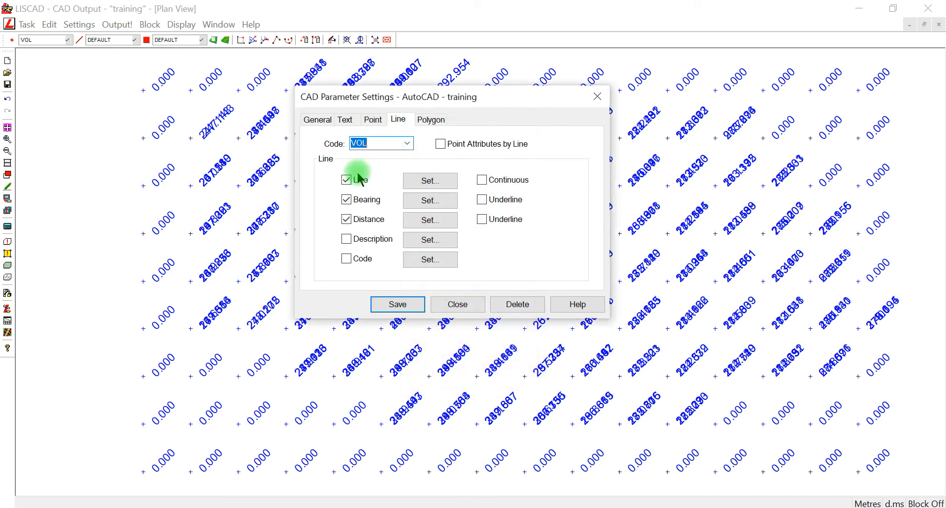
{"action": "left_click", "coordinate": [434, 120]}
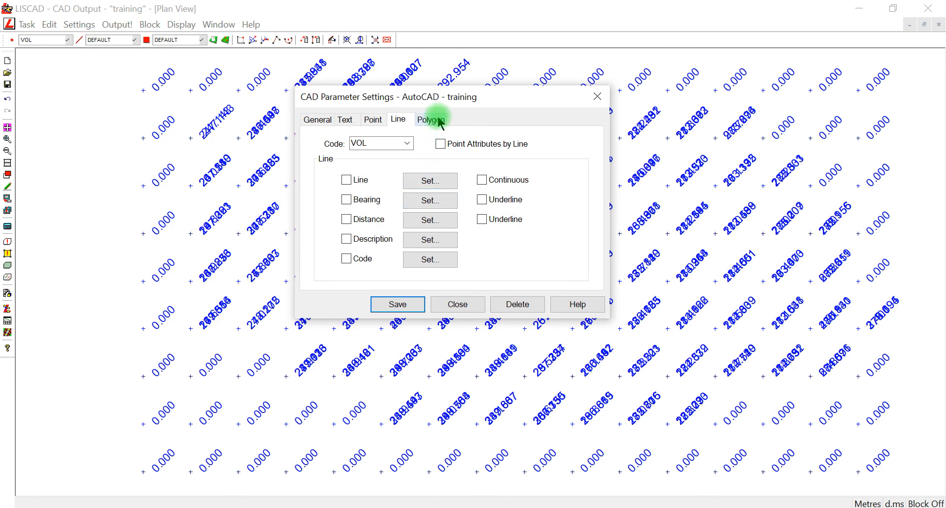
{"action": "left_click", "coordinate": [330, 217]}
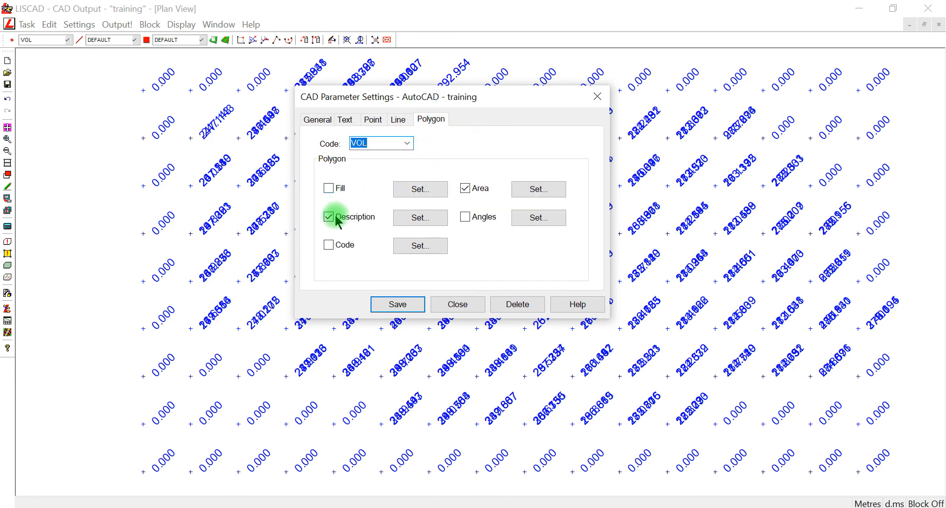
{"action": "left_click", "coordinate": [473, 193]}
{"action": "left_click", "coordinate": [399, 308]}
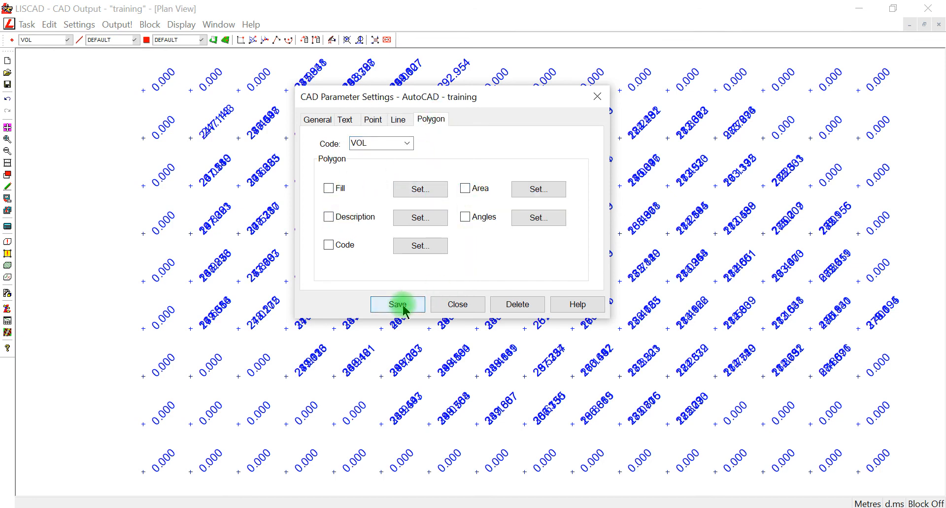
{"action": "left_click", "coordinate": [449, 307]}
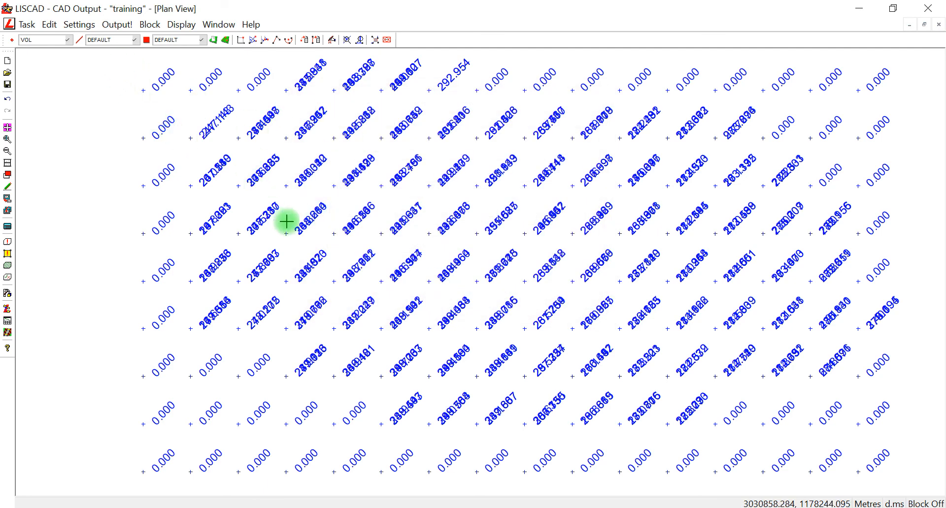
Output the drawing as training.dwg on the Desktop with AutoCAD Default Points on and Point Attributes as Block Attributes off
{"action": "left_click", "coordinate": [79, 25]}
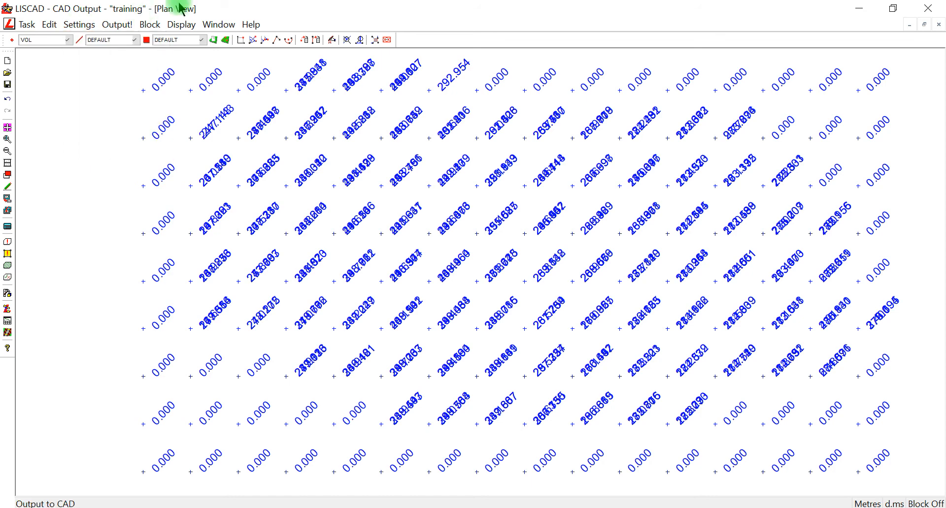
{"action": "left_click", "coordinate": [254, 8]}
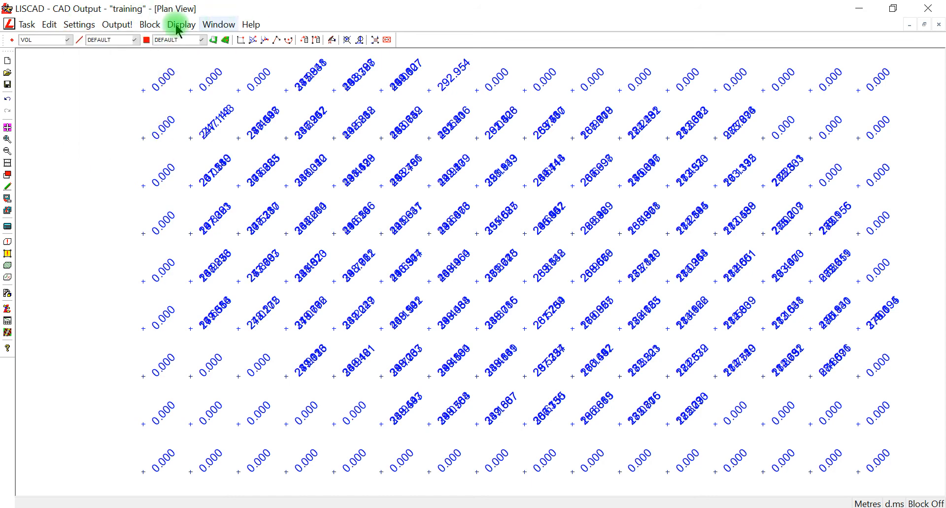
{"action": "left_click", "coordinate": [112, 27]}
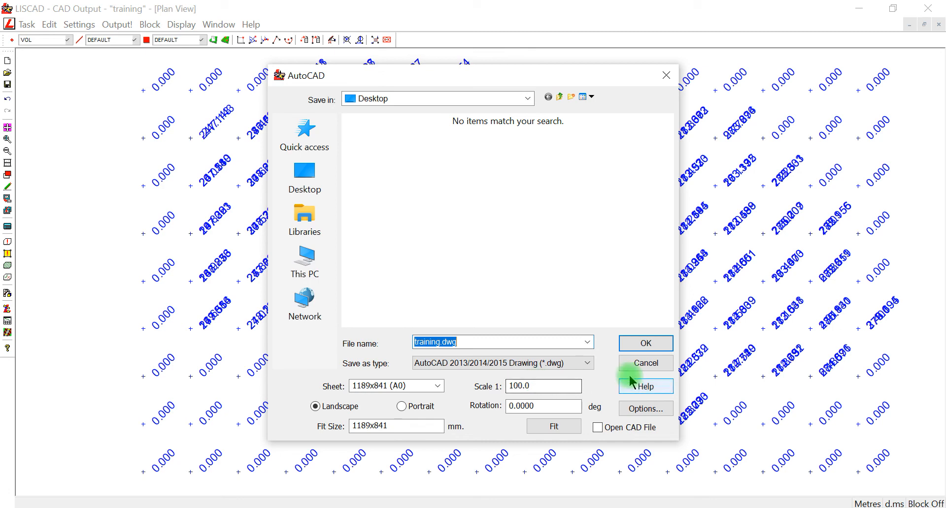
{"action": "left_click", "coordinate": [645, 410]}
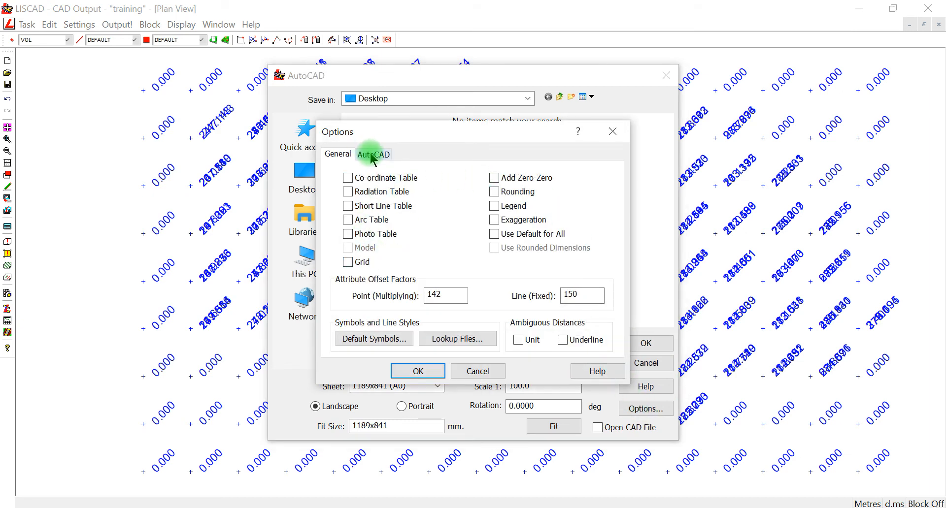
{"action": "left_click", "coordinate": [373, 155]}
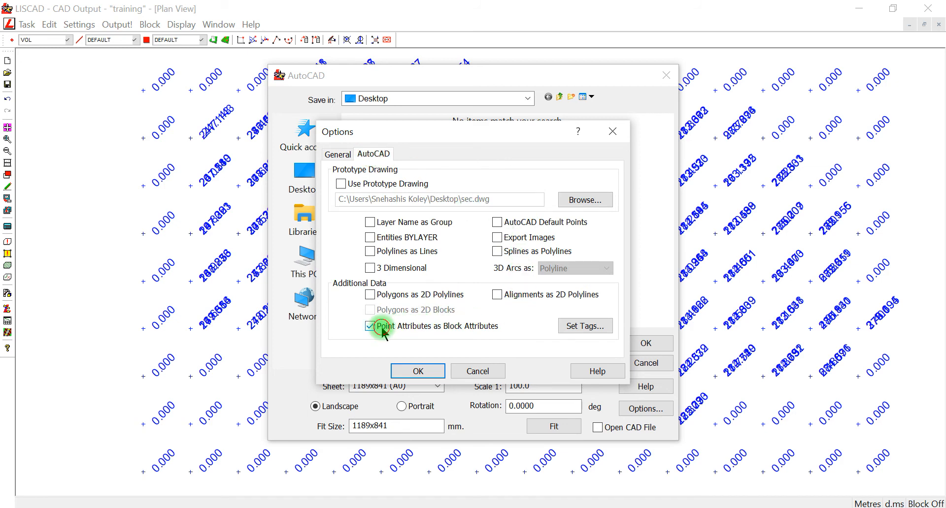
{"action": "left_click", "coordinate": [520, 224]}
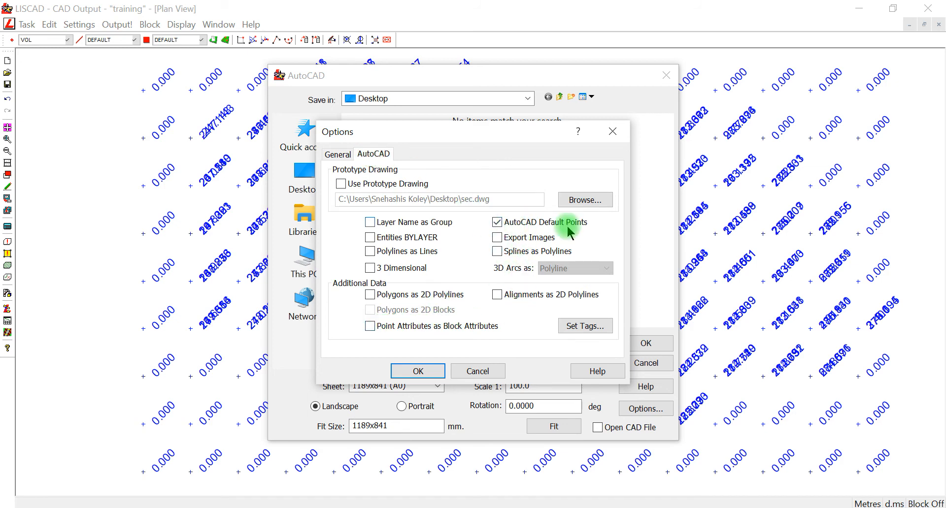
{"action": "left_click", "coordinate": [418, 371]}
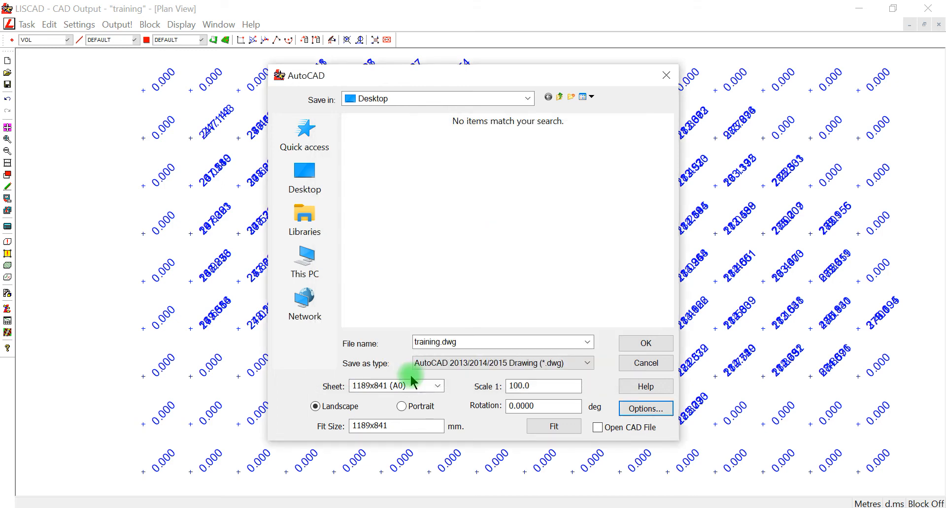
{"action": "left_click", "coordinate": [642, 343]}
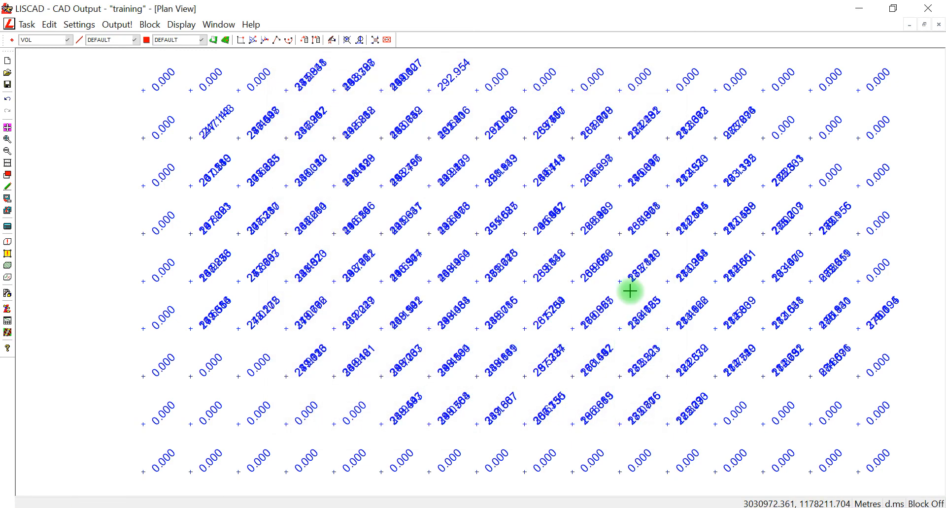
Check the Desktop folder for the exported training.dwg and start AutoCAD Map 3D 2013
{"action": "left_click", "coordinate": [171, 503]}
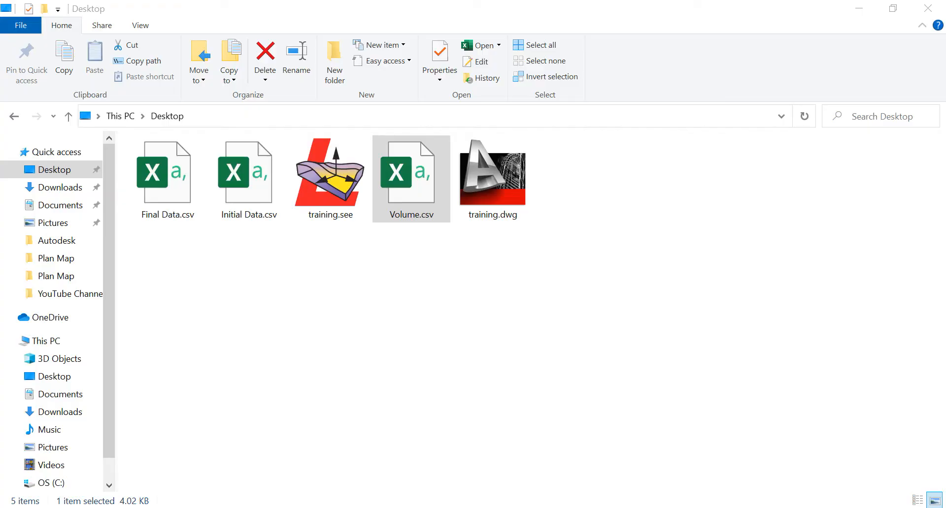
{"action": "left_click", "coordinate": [461, 272]}
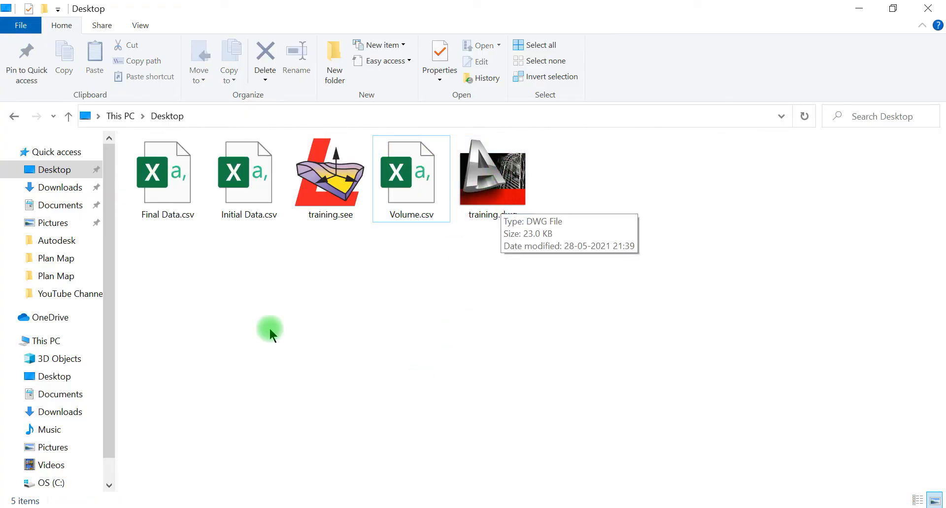
{"action": "left_click", "coordinate": [19, 503]}
{"action": "type", "text": "a"}
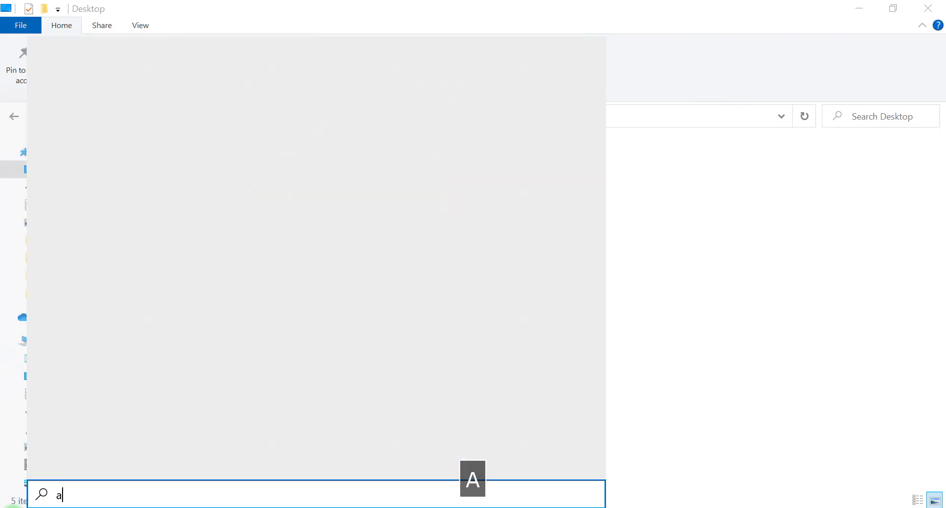
{"action": "left_click", "coordinate": [148, 131]}
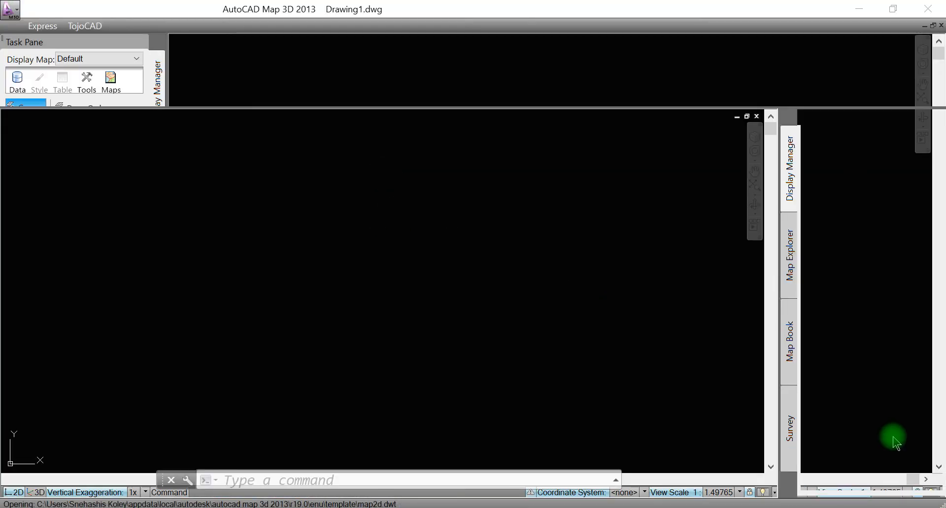
Switch to the Map Classic Workspace and close the Task Pane
{"action": "left_click", "coordinate": [909, 498]}
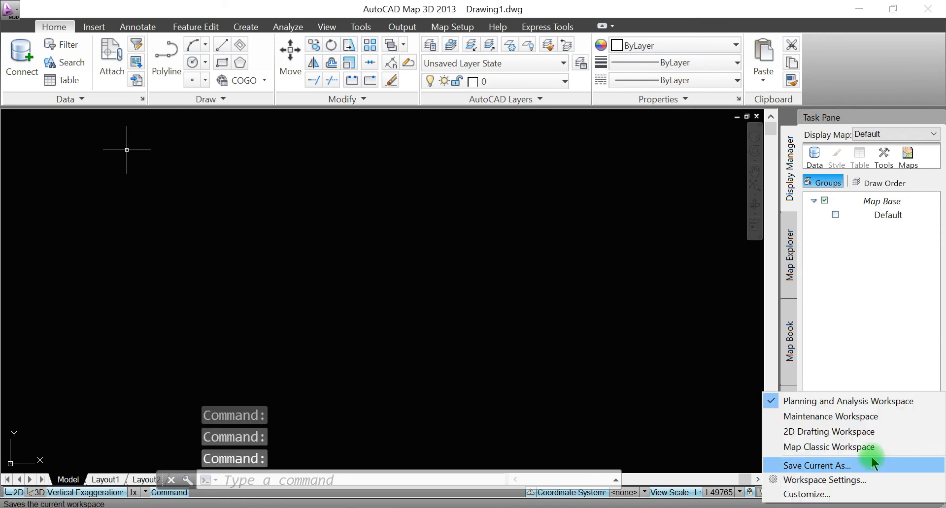
{"action": "left_click", "coordinate": [858, 448]}
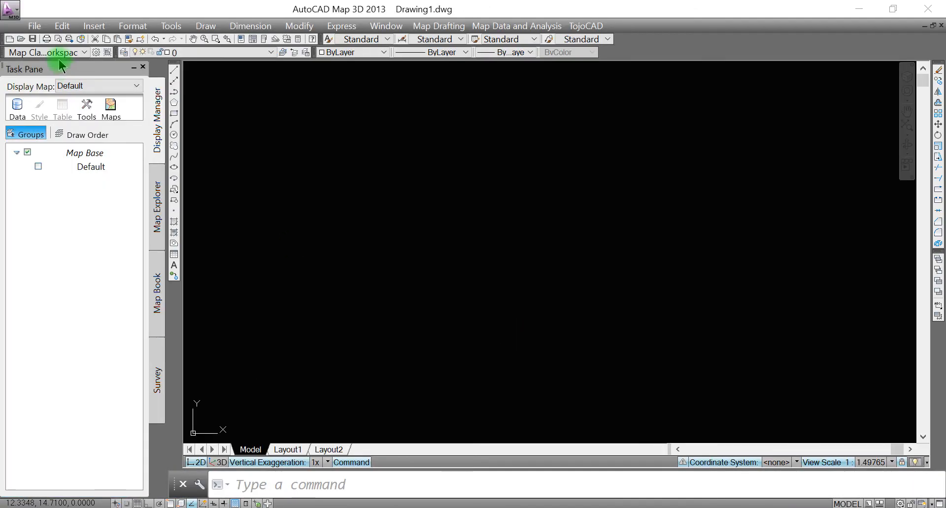
{"action": "left_click", "coordinate": [143, 67]}
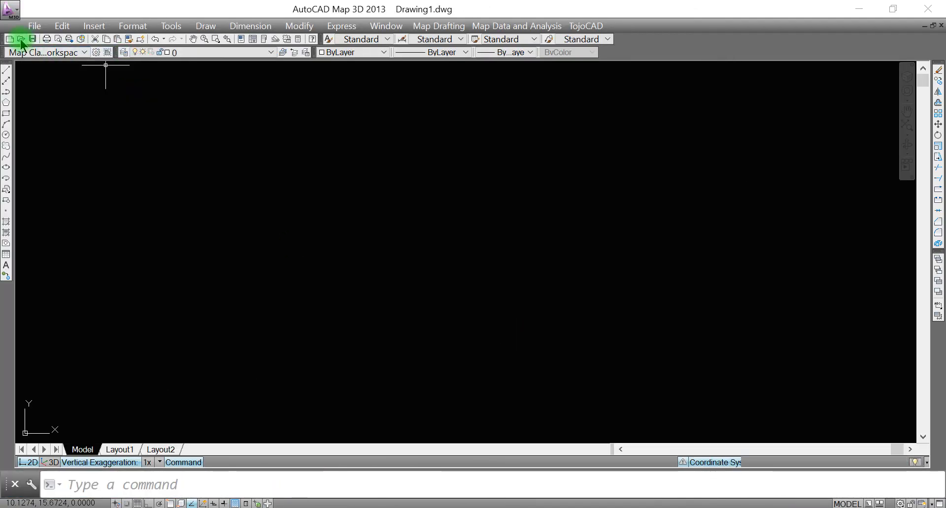
Open training.dwg from the Desktop, continuing despite its non-Autodesk origin
{"action": "left_click", "coordinate": [21, 39]}
{"action": "left_click", "coordinate": [363, 207]}
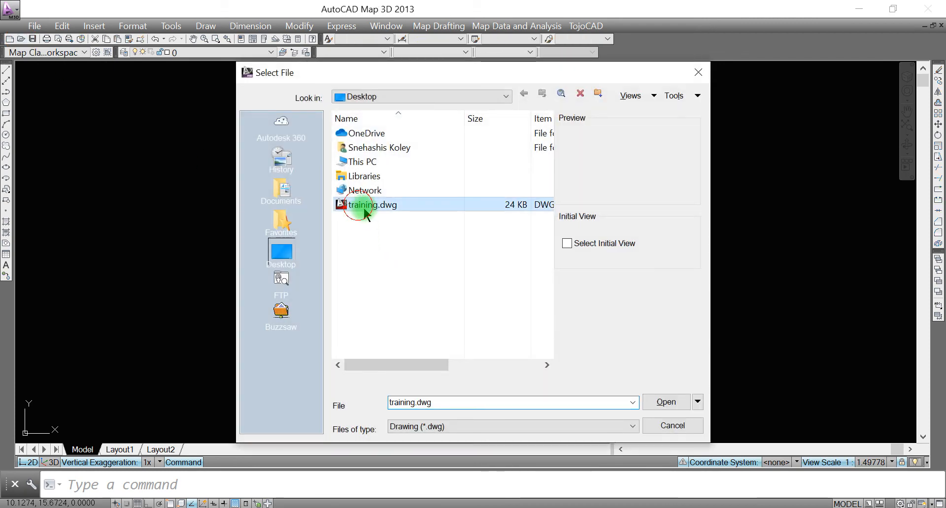
{"action": "left_click", "coordinate": [665, 402]}
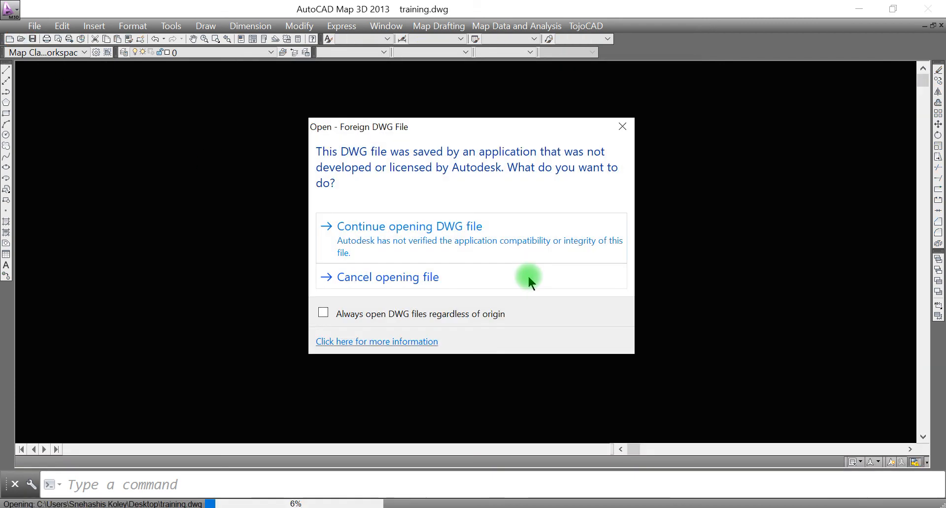
{"action": "left_click", "coordinate": [482, 241]}
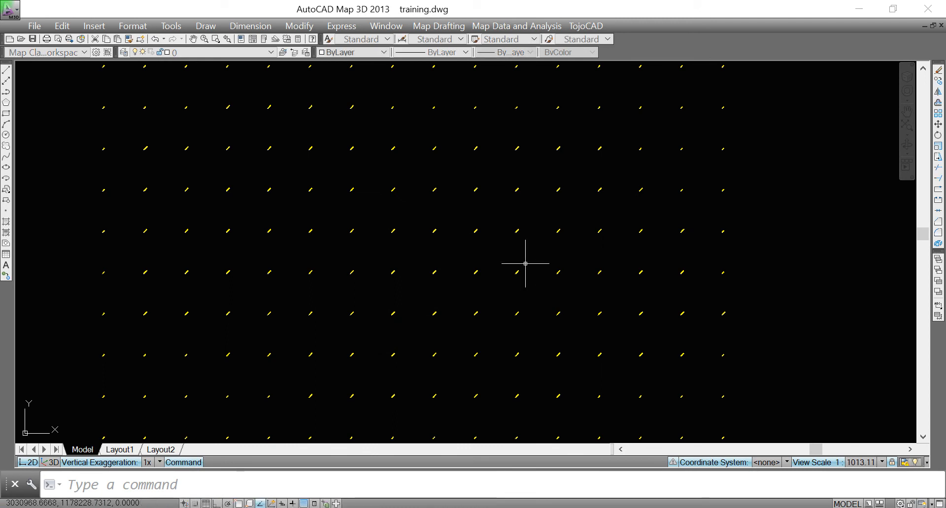
Set the colour of the FINAL layer to red and of the GRID_POINTS layer to magenta
{"action": "scroll", "coordinate": [335, 222], "scroll_direction": "up", "scroll_amount": 15}
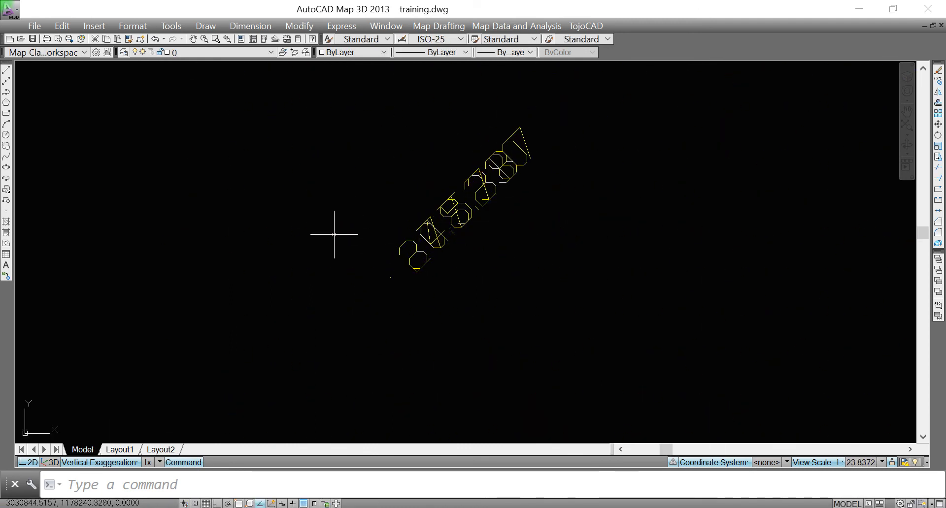
{"action": "left_click", "coordinate": [243, 52]}
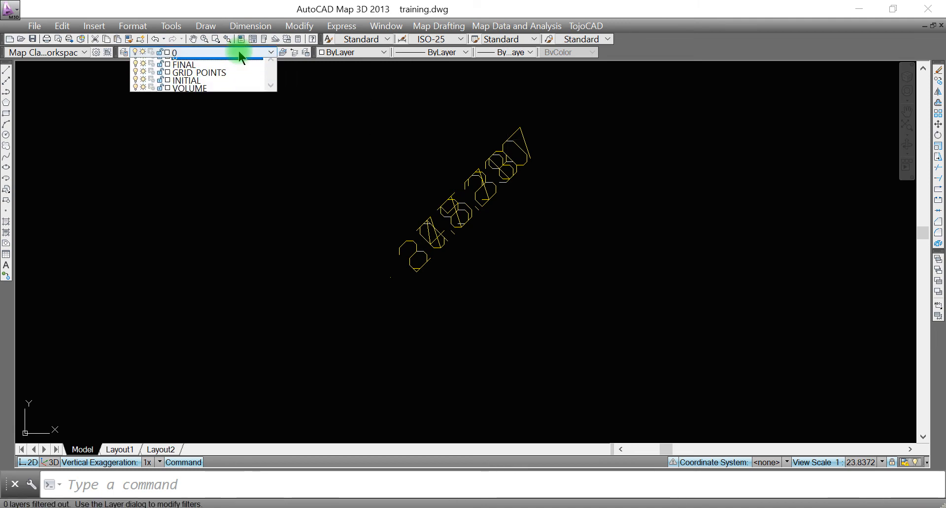
{"action": "left_click", "coordinate": [232, 179]}
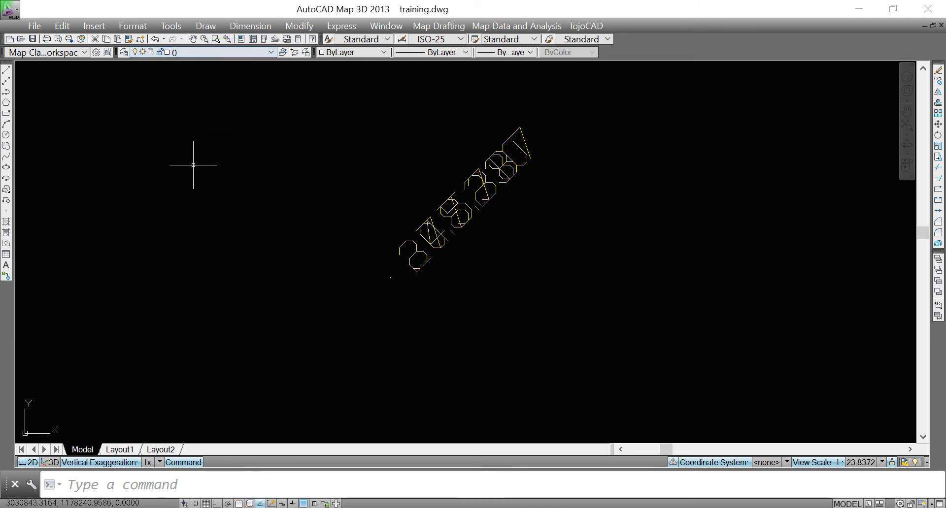
{"action": "left_click", "coordinate": [124, 52]}
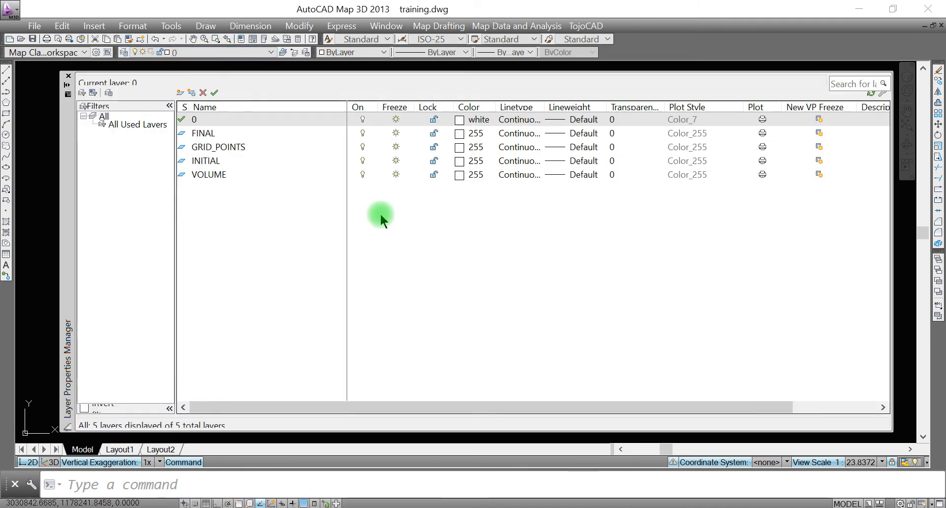
{"action": "left_click", "coordinate": [459, 134]}
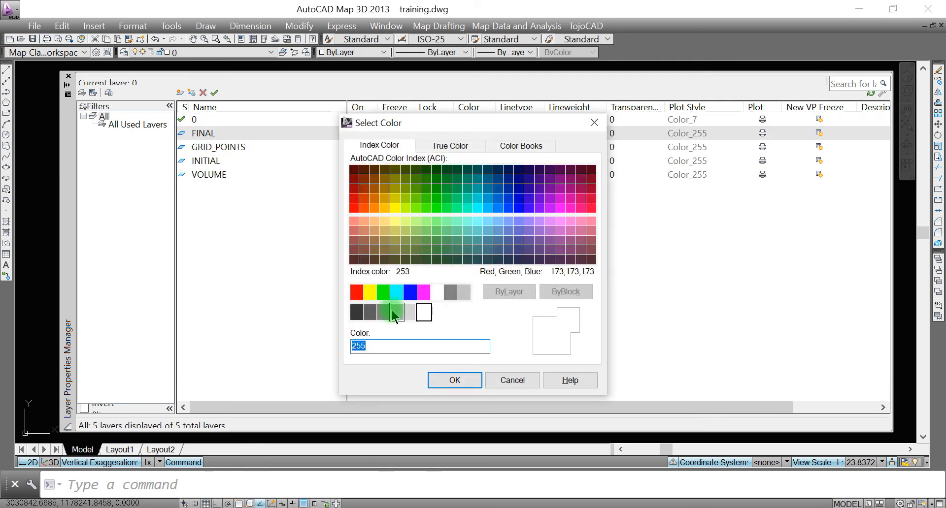
{"action": "left_click", "coordinate": [357, 292]}
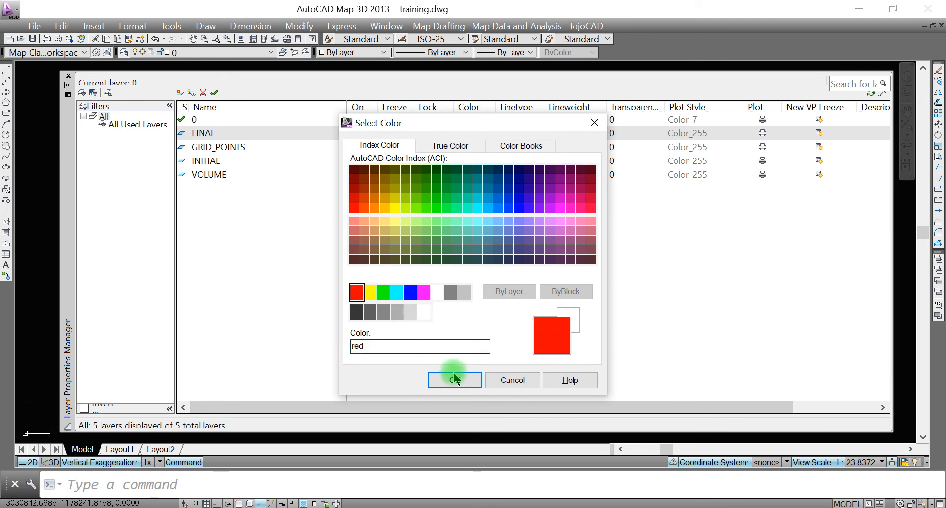
{"action": "left_click", "coordinate": [444, 380]}
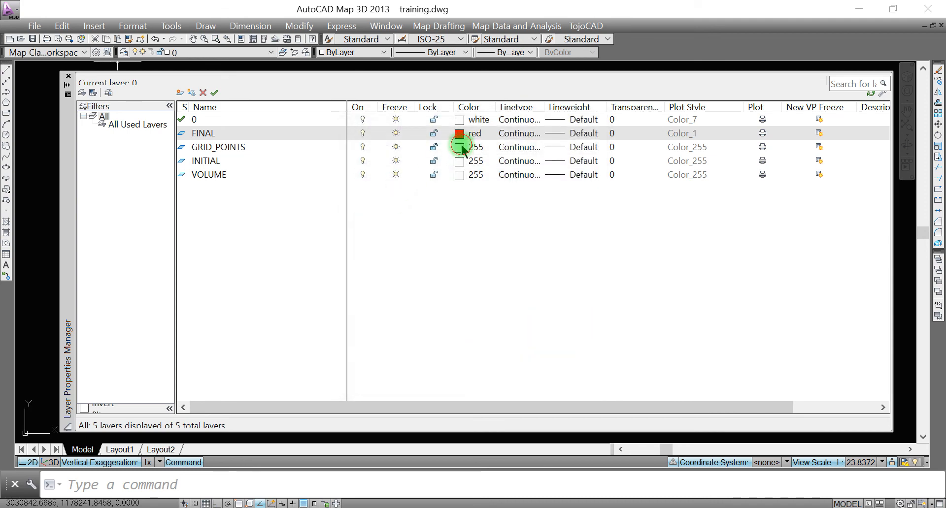
{"action": "left_click", "coordinate": [459, 148]}
{"action": "left_click", "coordinate": [424, 293]}
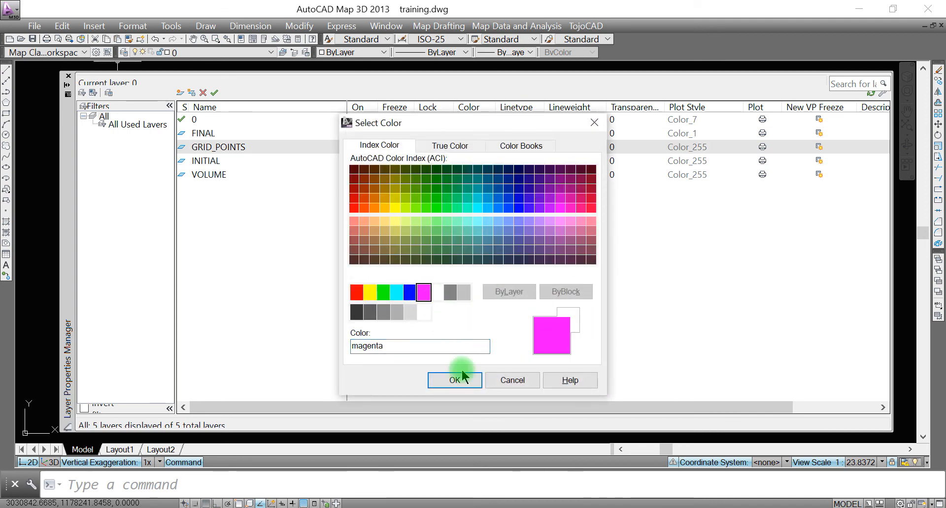
{"action": "left_click", "coordinate": [462, 375]}
Set the colour of the INITIAL layer to green and of the VOLUME layer to blue, then close the layer properties
{"action": "left_click", "coordinate": [458, 163]}
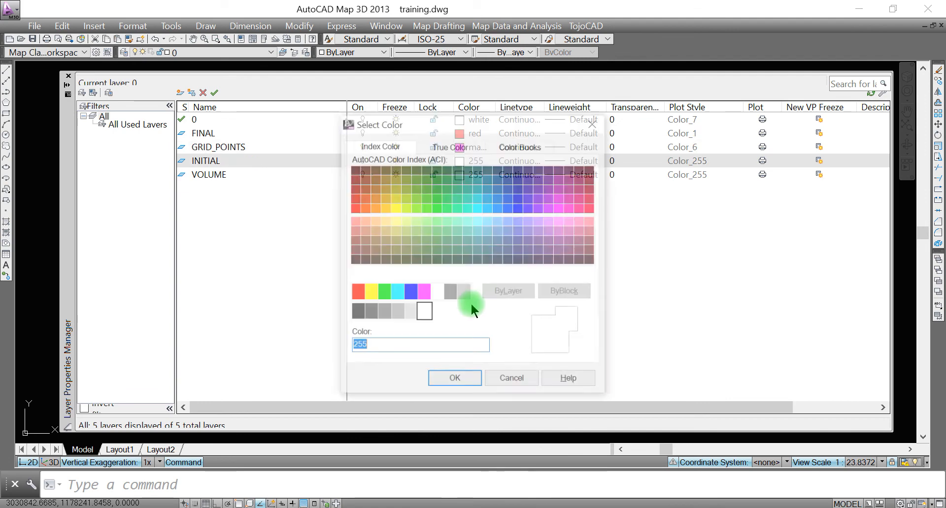
{"action": "left_click", "coordinate": [387, 294]}
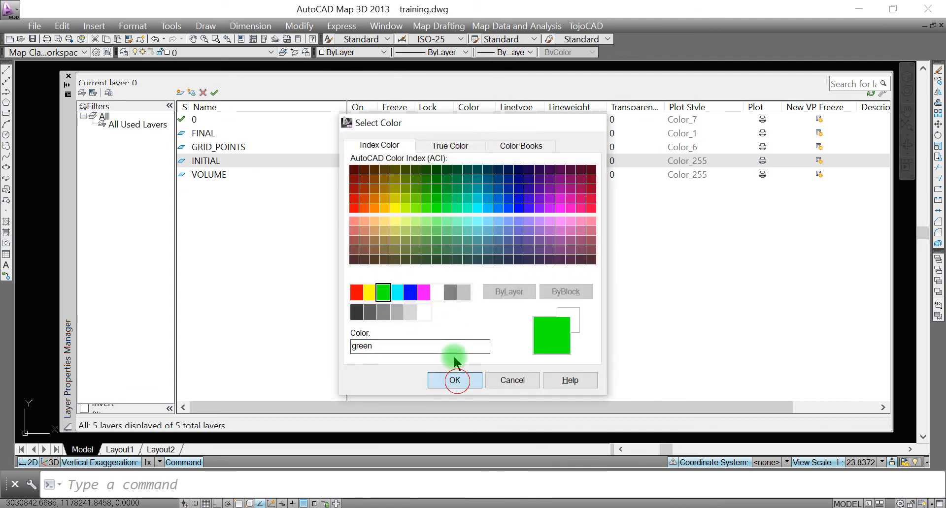
{"action": "left_click", "coordinate": [455, 381]}
{"action": "left_click", "coordinate": [459, 176]}
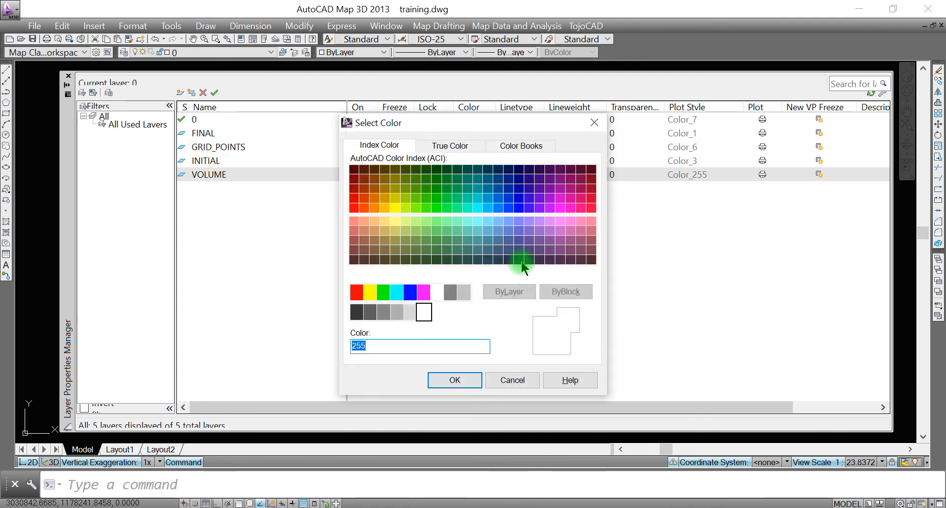
{"action": "left_click", "coordinate": [411, 293]}
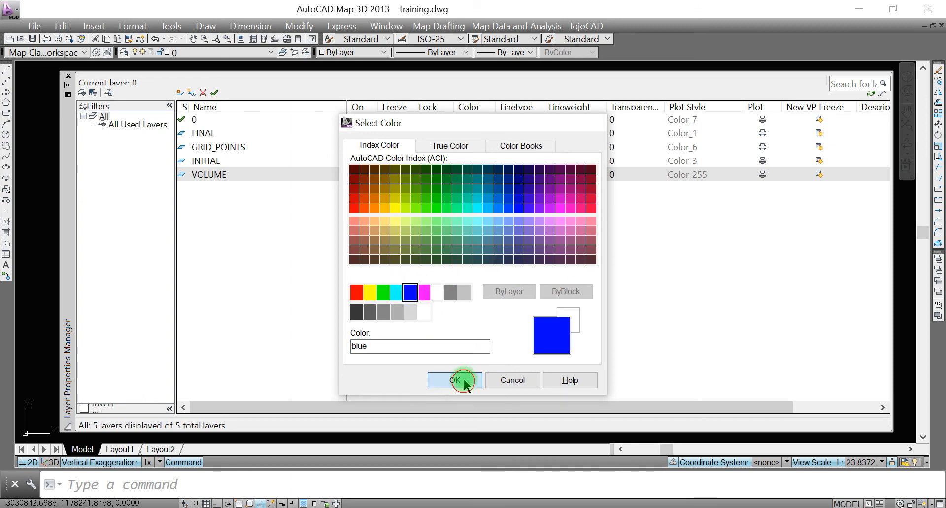
{"action": "left_click", "coordinate": [455, 381]}
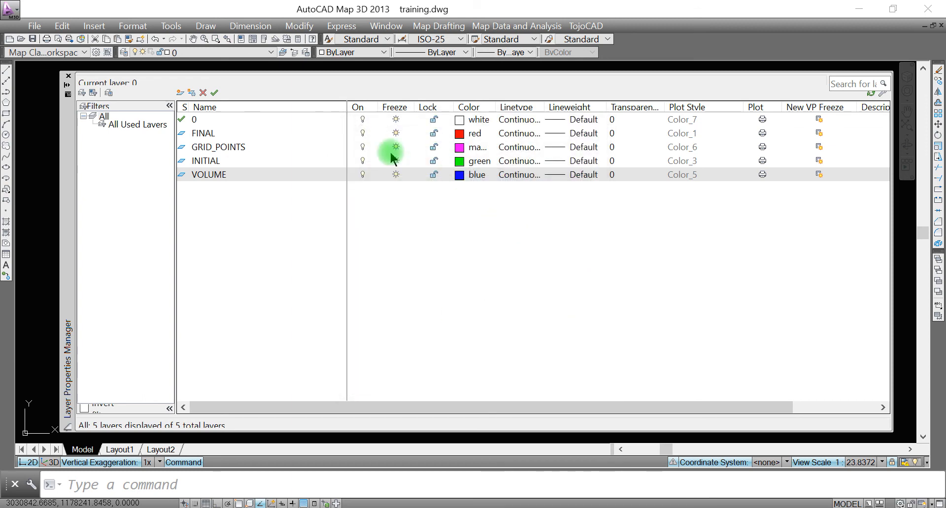
{"action": "left_click", "coordinate": [68, 75]}
Select the entire point grid with its labels, change the object colour to ByLayer, and clear the selection
{"action": "scroll", "coordinate": [352, 202], "scroll_direction": "down", "scroll_amount": 20}
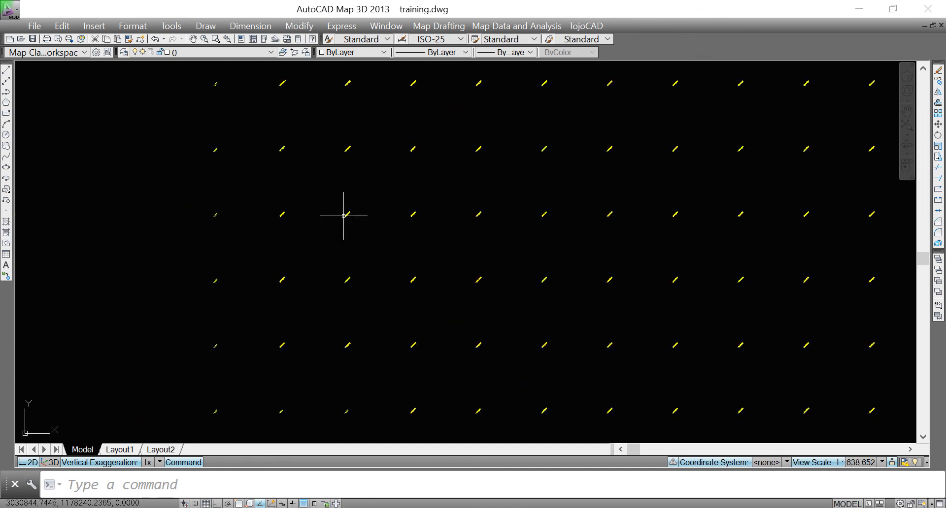
{"action": "left_click", "coordinate": [313, 131]}
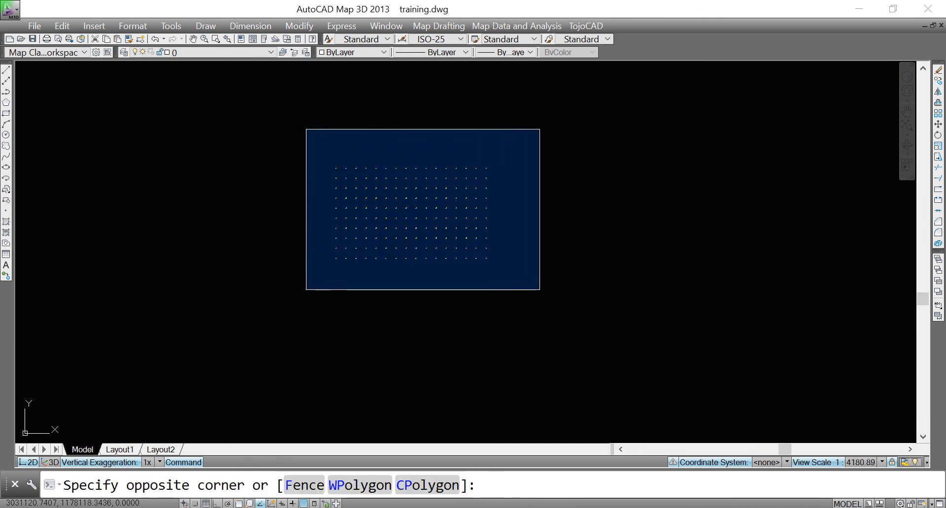
{"action": "left_click", "coordinate": [539, 290]}
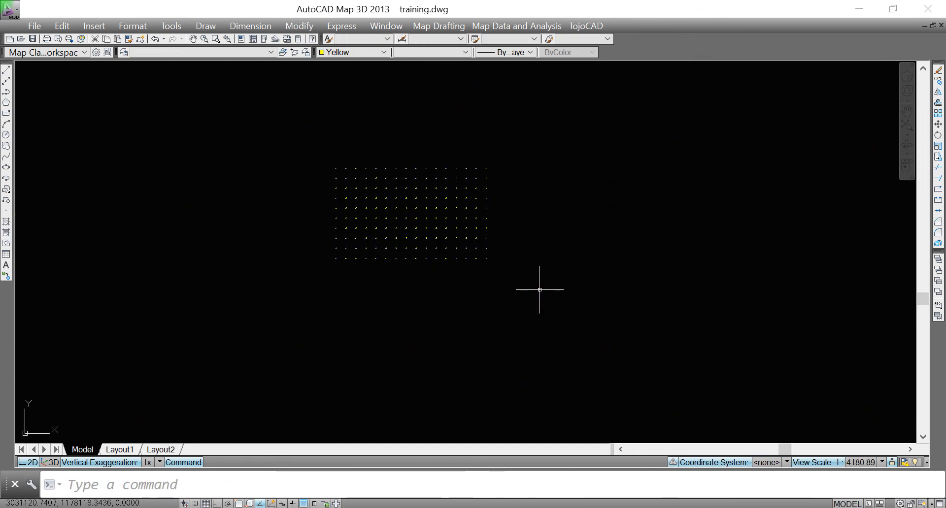
{"action": "left_click", "coordinate": [367, 52]}
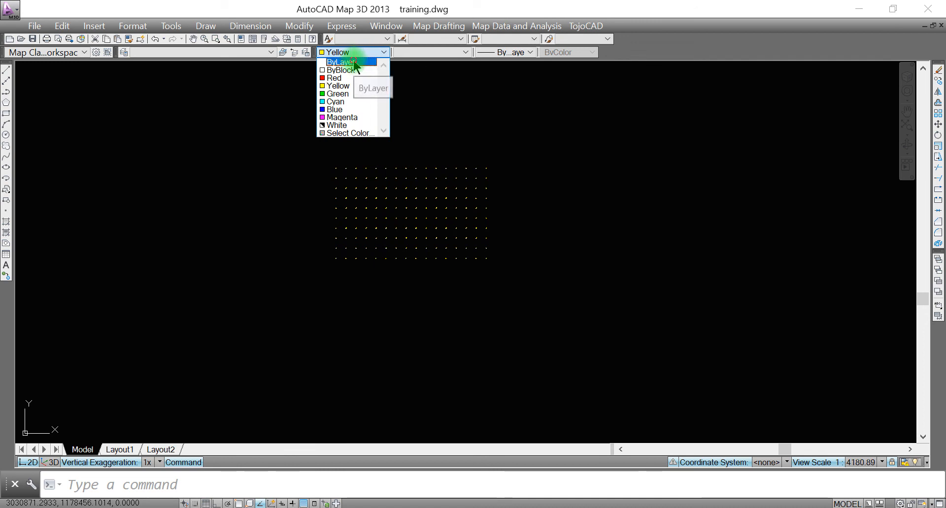
{"action": "left_click", "coordinate": [345, 62]}
{"action": "key", "text": "Escape"}
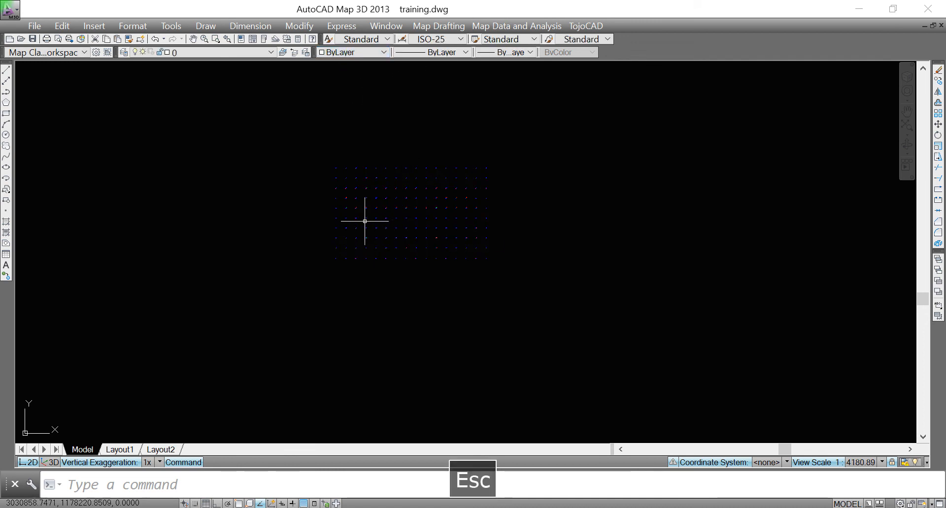
Select a blue VOLUME label and all similar text, and set the text rotation to 0
{"action": "scroll", "coordinate": [363, 216], "scroll_direction": "up", "scroll_amount": 12}
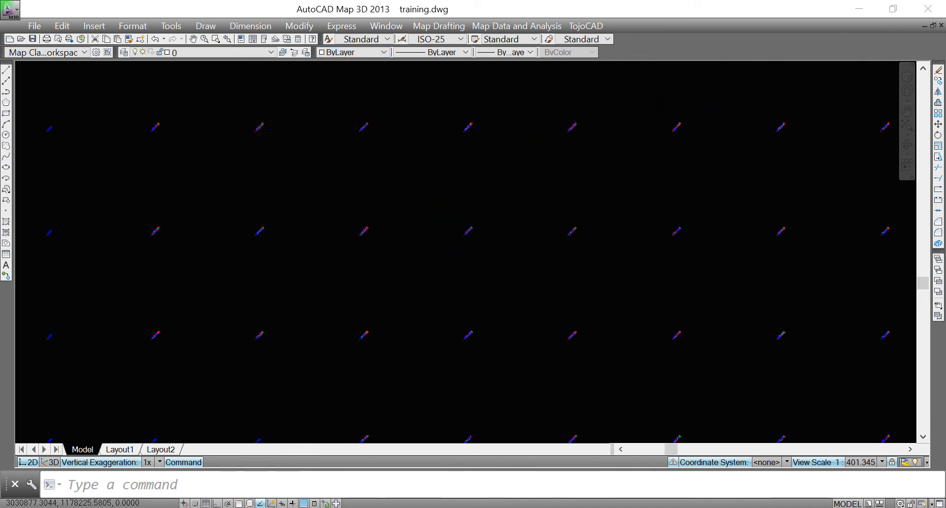
{"action": "scroll", "coordinate": [444, 241], "scroll_direction": "up", "scroll_amount": 7}
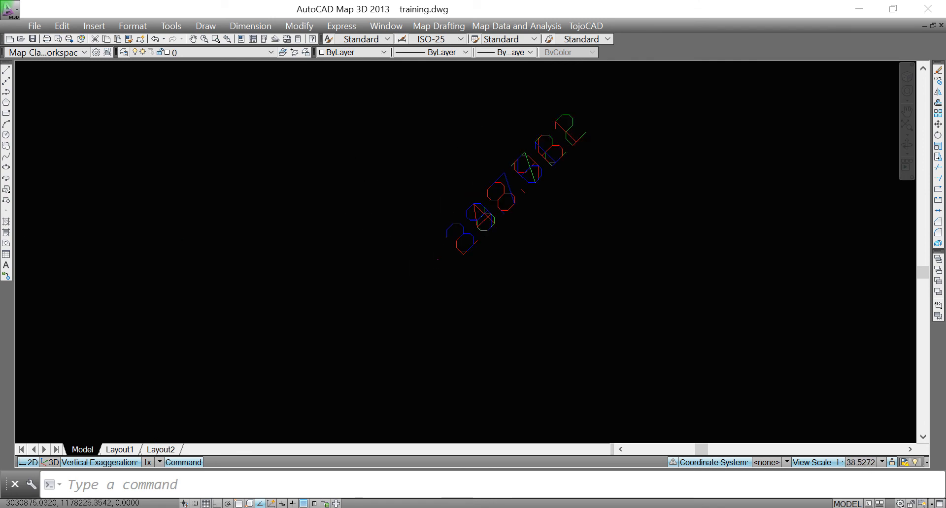
{"action": "scroll", "coordinate": [459, 231], "scroll_direction": "up", "scroll_amount": 2}
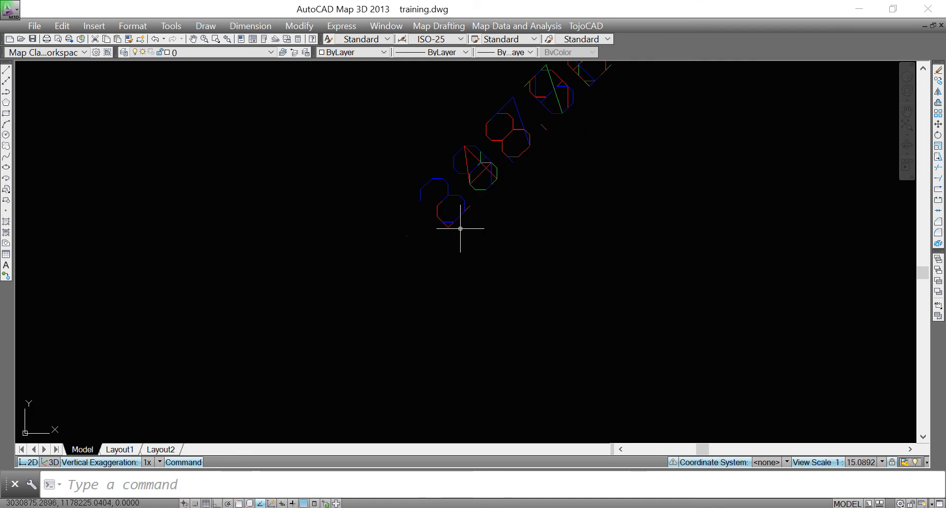
{"action": "left_click", "coordinate": [457, 198]}
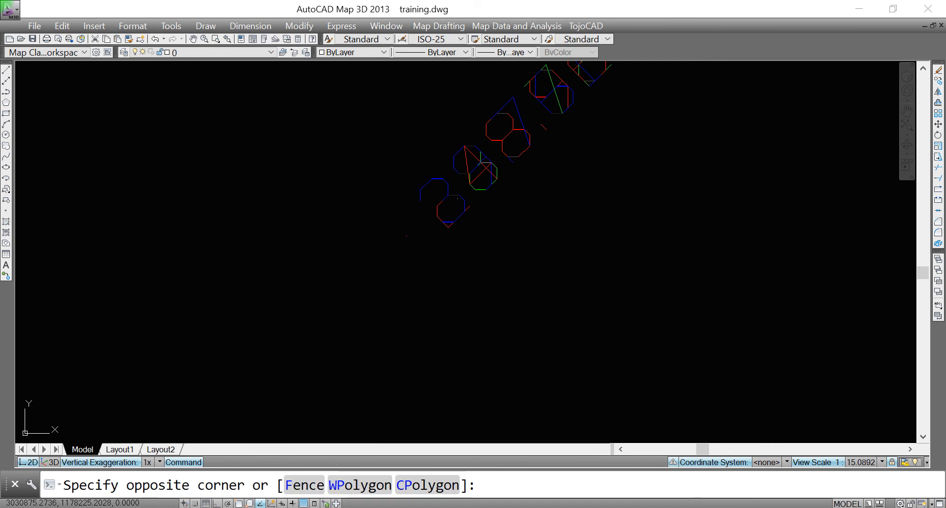
{"action": "left_click", "coordinate": [458, 198]}
{"action": "left_click", "coordinate": [457, 198]}
{"action": "left_click", "coordinate": [454, 190]}
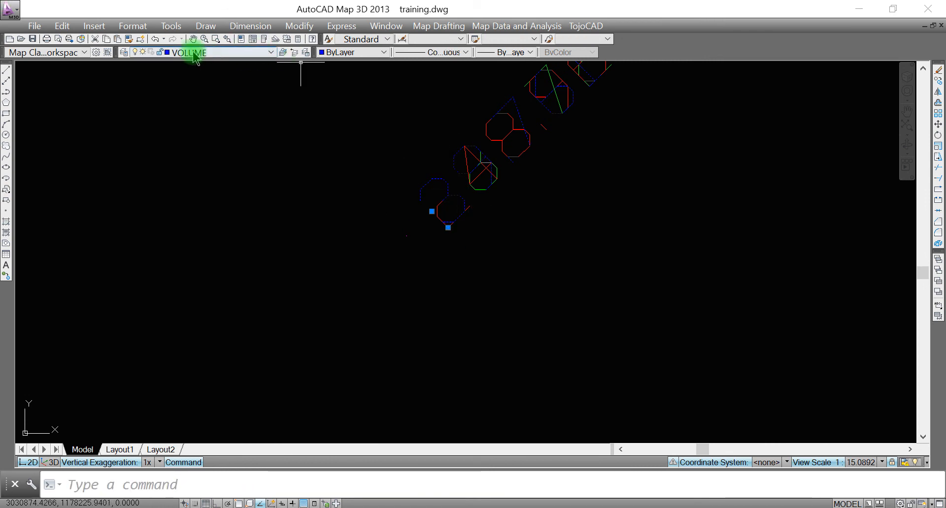
{"action": "right_click", "coordinate": [460, 195]}
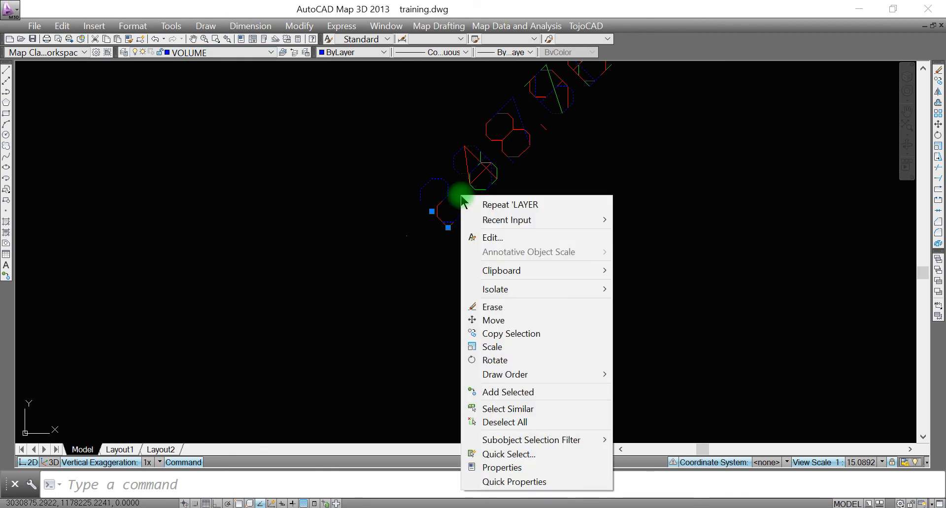
{"action": "left_click", "coordinate": [527, 415]}
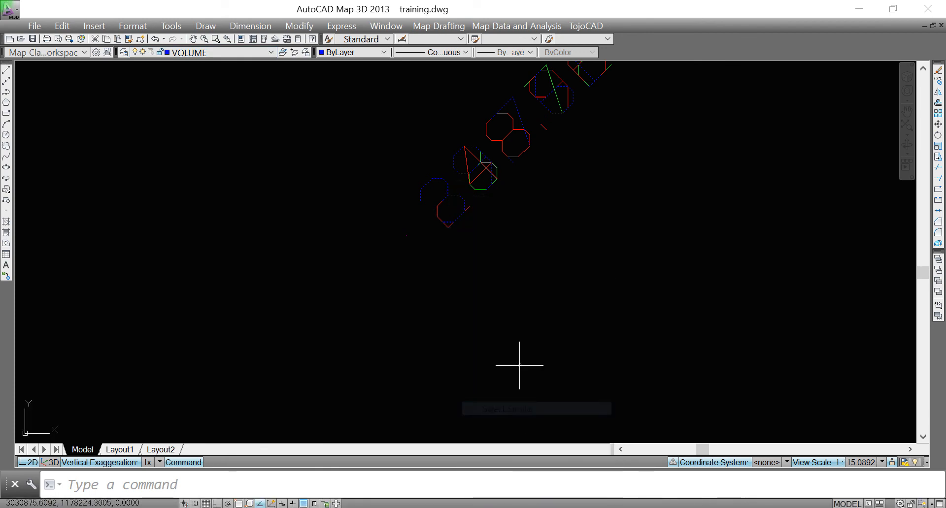
{"action": "scroll", "coordinate": [408, 226], "scroll_direction": "down", "scroll_amount": 10}
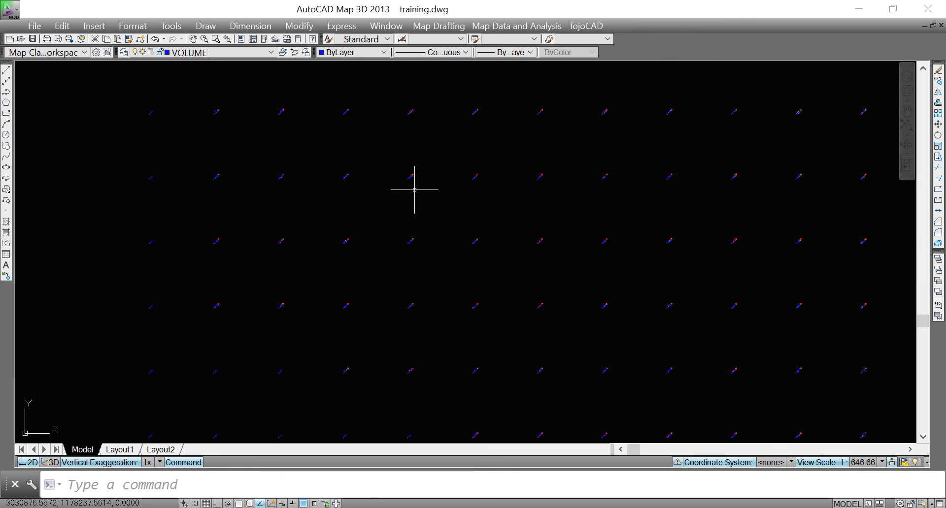
{"action": "key", "text": "ctrl+1"}
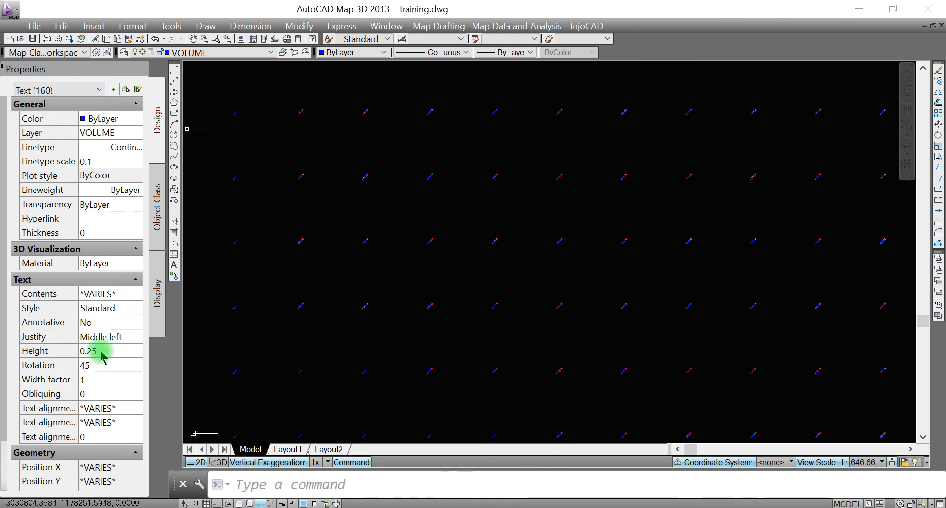
{"action": "left_click", "coordinate": [93, 366]}
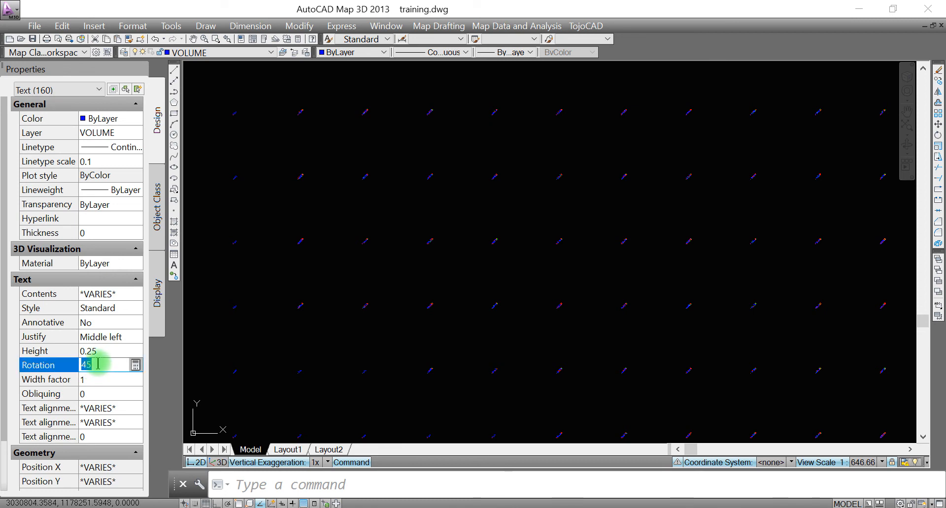
{"action": "type", "text": "0"}
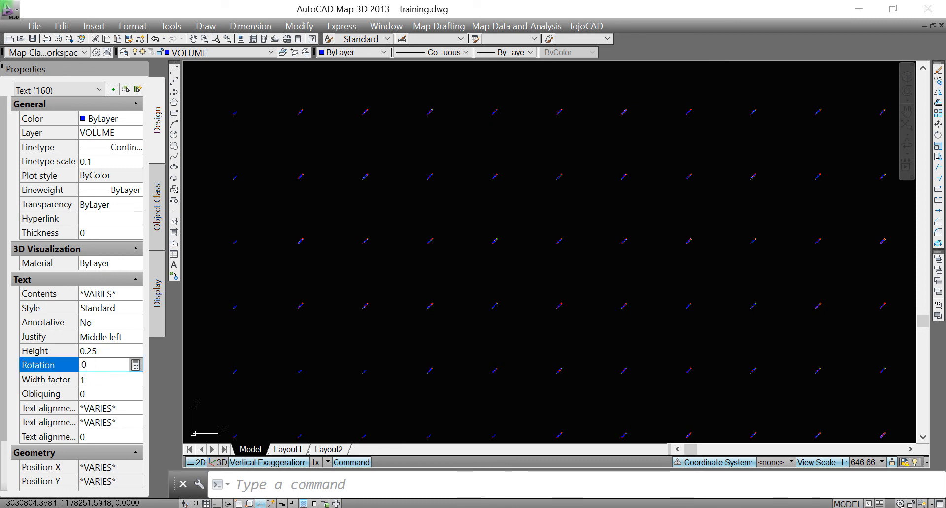
{"action": "key", "text": "Return"}
{"action": "key", "text": "Escape"}
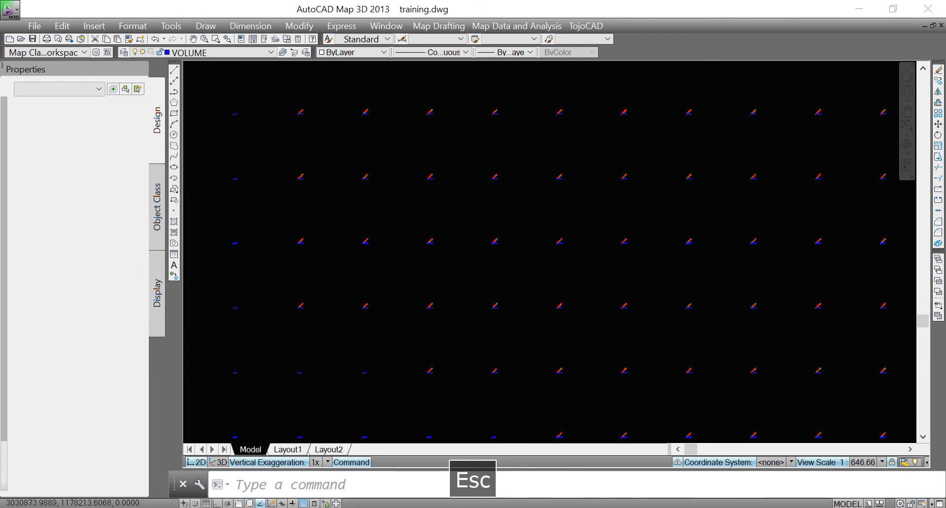
Select a red FINAL label and all similar text, and set the text rotation to 90
{"action": "scroll", "coordinate": [498, 234], "scroll_direction": "up", "scroll_amount": 8}
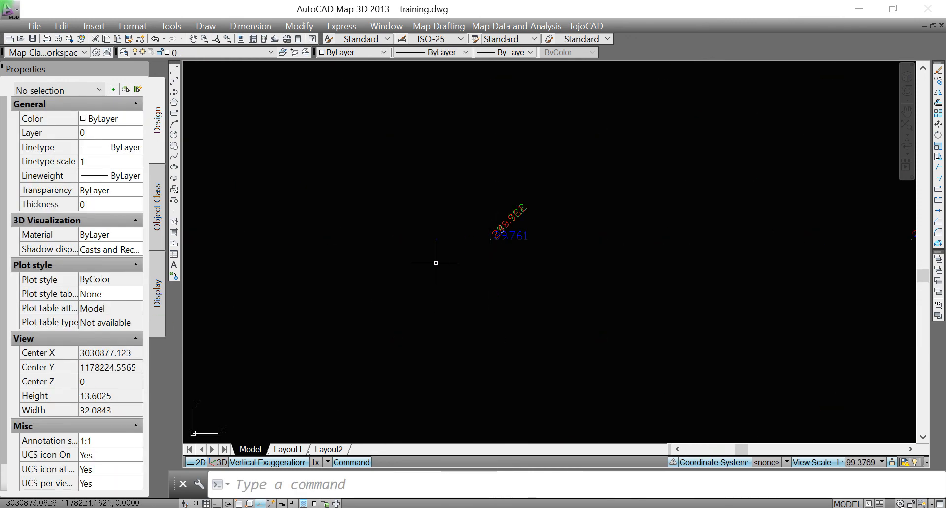
{"action": "middle_click_drag", "start_coordinate": [435, 263], "coordinate": [741, 257]}
{"action": "scroll", "coordinate": [380, 232], "scroll_direction": "up", "scroll_amount": 4}
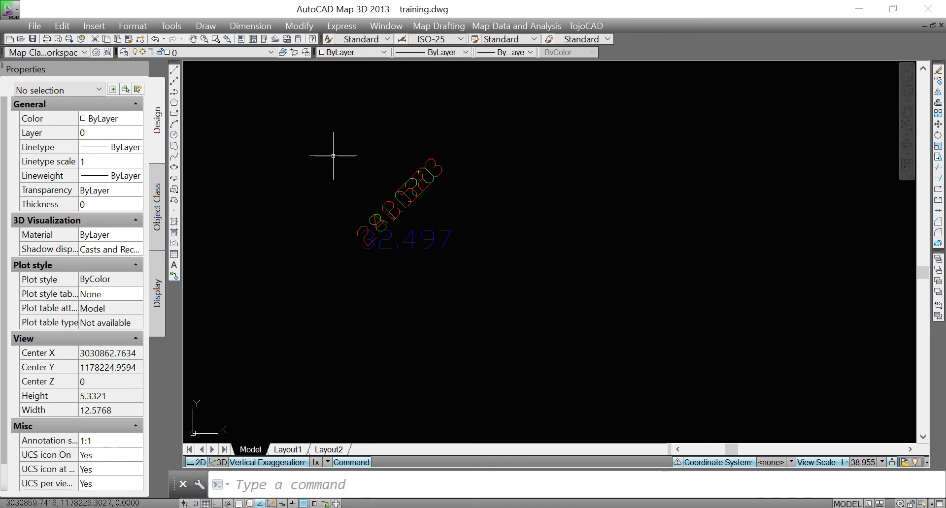
{"action": "middle_click_drag", "start_coordinate": [352, 254], "coordinate": [426, 256]}
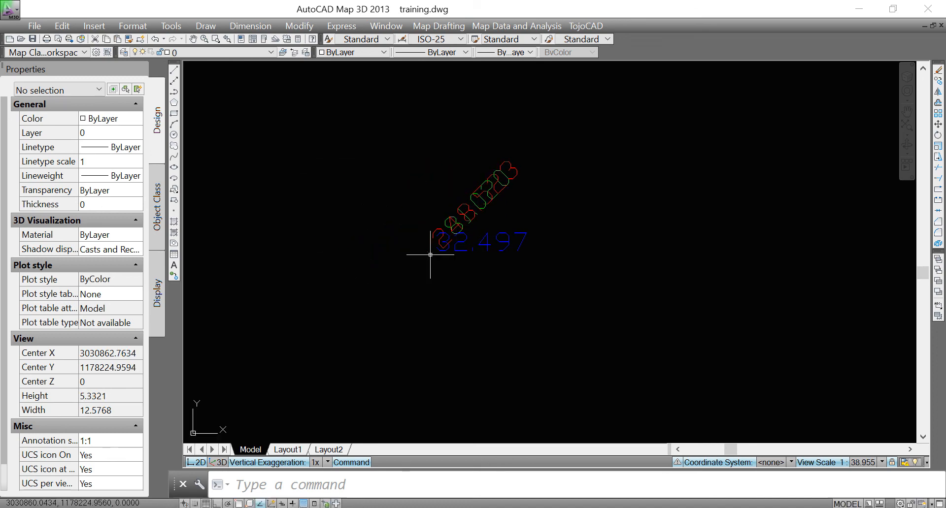
{"action": "scroll", "coordinate": [450, 229], "scroll_direction": "up", "scroll_amount": 2}
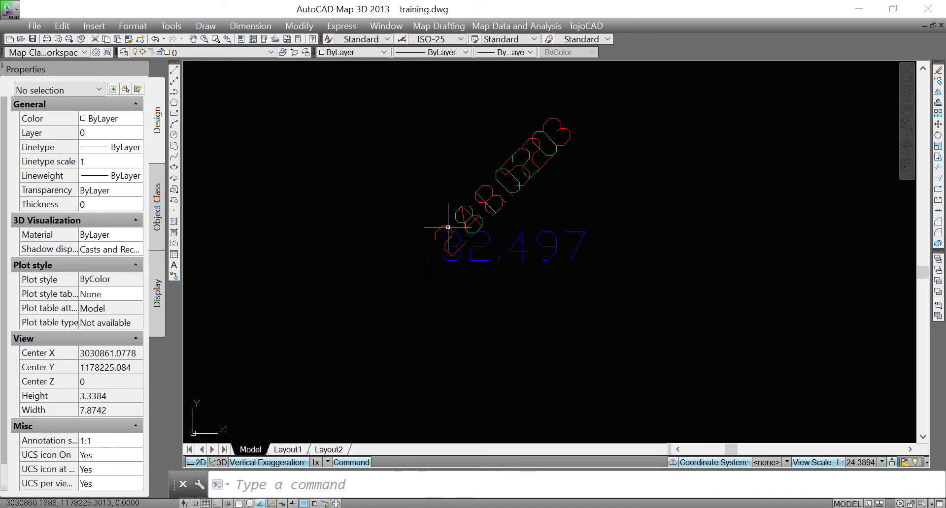
{"action": "left_click", "coordinate": [448, 227]}
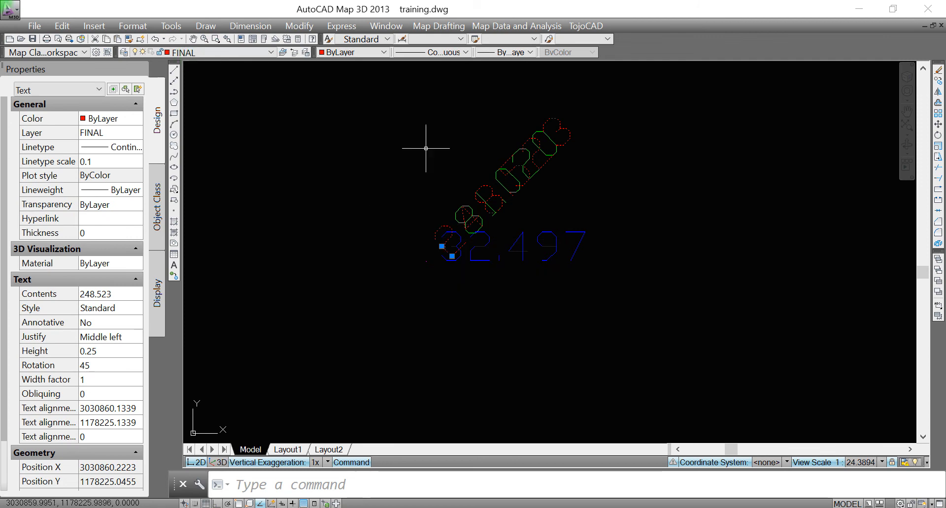
{"action": "right_click", "coordinate": [449, 223]}
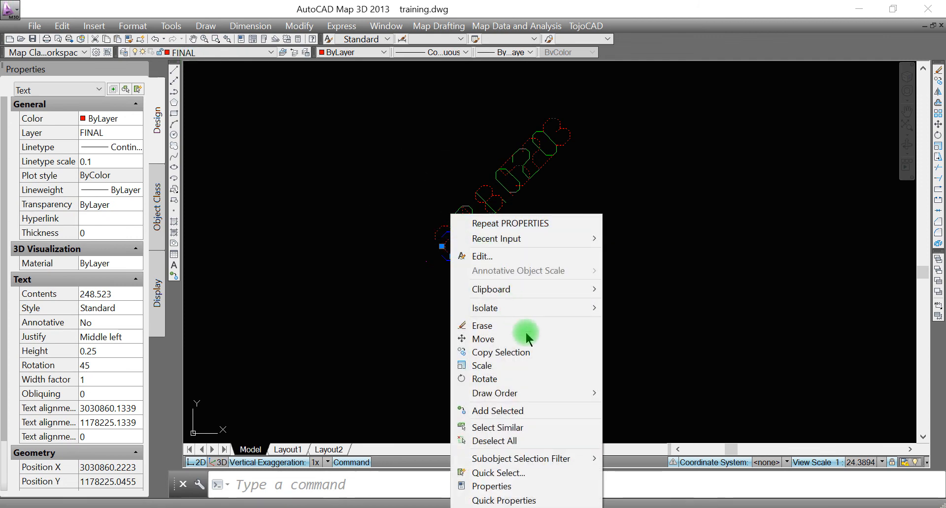
{"action": "left_click", "coordinate": [511, 426]}
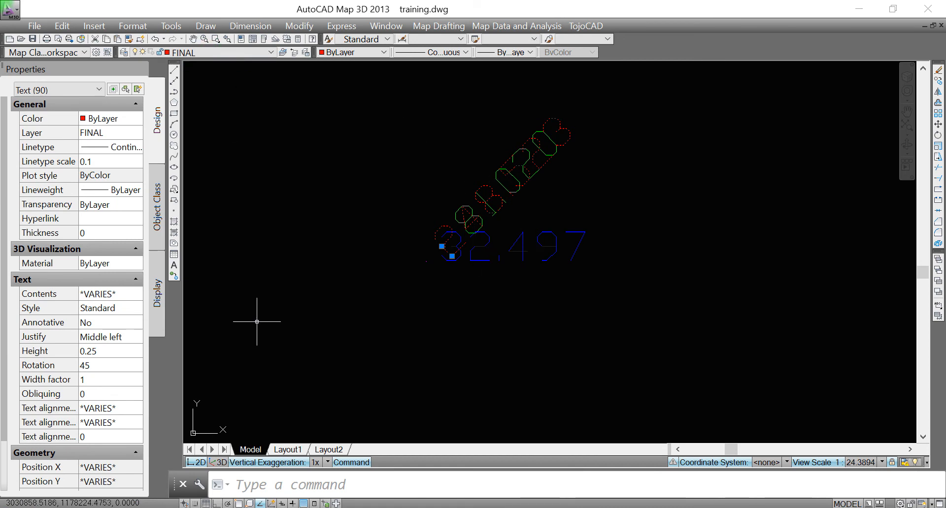
{"action": "left_click", "coordinate": [101, 365]}
{"action": "type", "text": "90"}
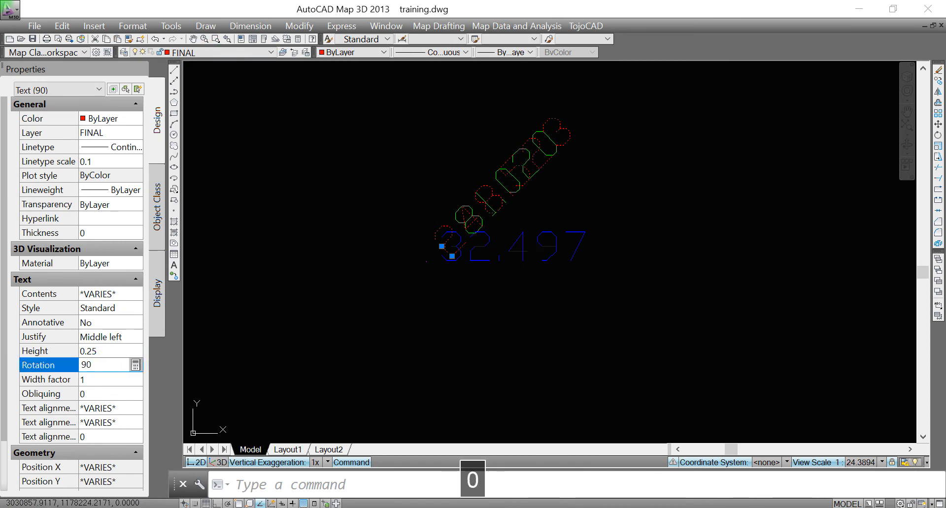
{"action": "key", "text": "Return"}
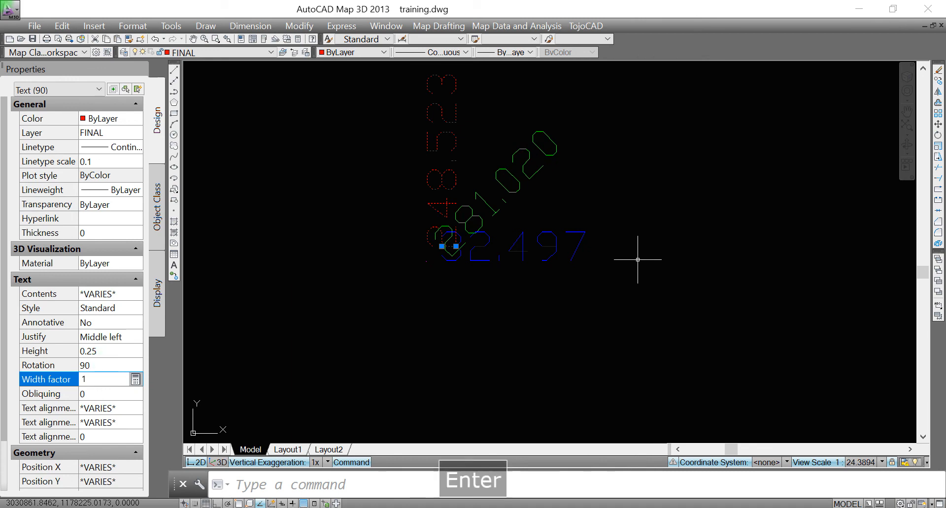
{"action": "key", "text": "Escape"}
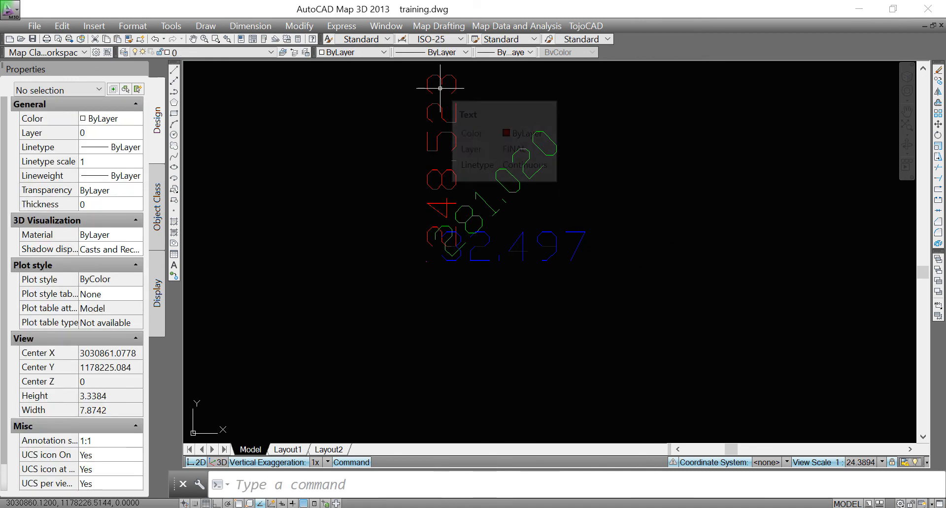
Examine how the FINAL, INITIAL and VOLUME labels sit relative to each other at neighbouring grid points
{"action": "scroll", "coordinate": [459, 212], "scroll_direction": "down", "scroll_amount": 3}
{"action": "scroll", "coordinate": [513, 205], "scroll_direction": "down", "scroll_amount": 8}
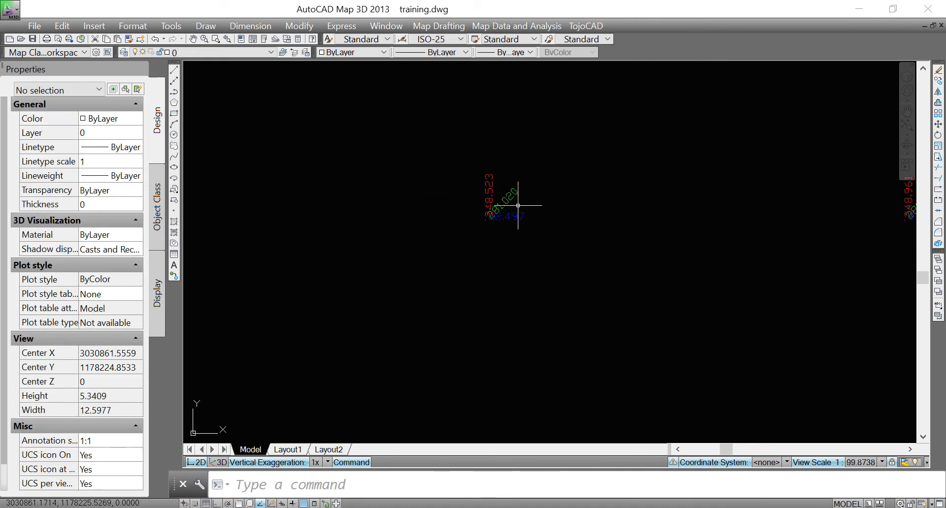
{"action": "middle_click_drag", "start_coordinate": [545, 205], "coordinate": [478, 202]}
{"action": "scroll", "coordinate": [535, 186], "scroll_direction": "up", "scroll_amount": 9}
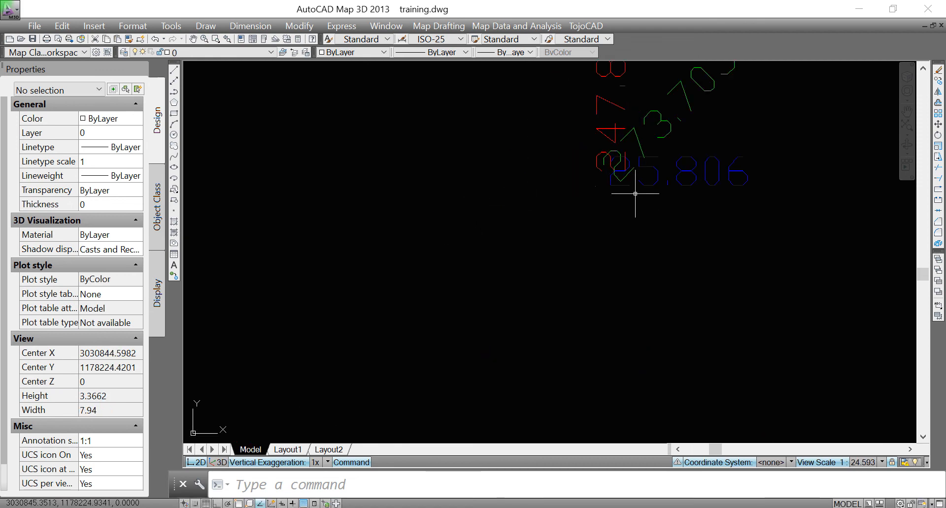
{"action": "scroll", "coordinate": [642, 165], "scroll_direction": "down", "scroll_amount": 4}
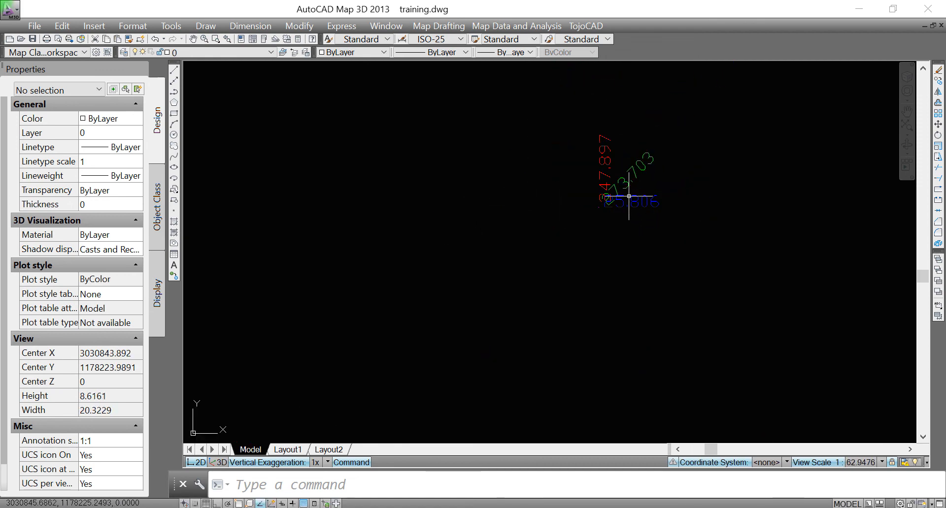
Select a green INITIAL label and all similar text, and set the text rotation to 270
{"action": "scroll", "coordinate": [661, 180], "scroll_direction": "down", "scroll_amount": 2}
{"action": "scroll", "coordinate": [654, 182], "scroll_direction": "up", "scroll_amount": 4}
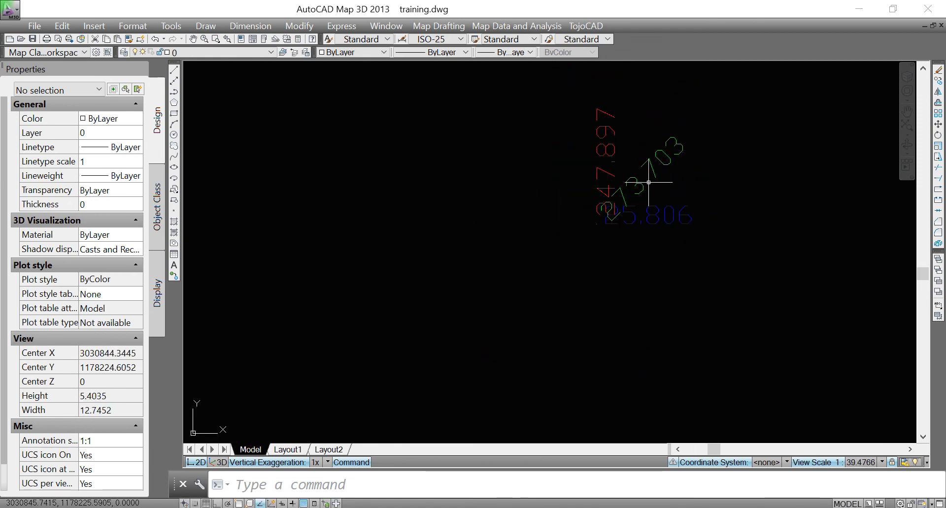
{"action": "middle_click_drag", "start_coordinate": [626, 201], "coordinate": [615, 206]}
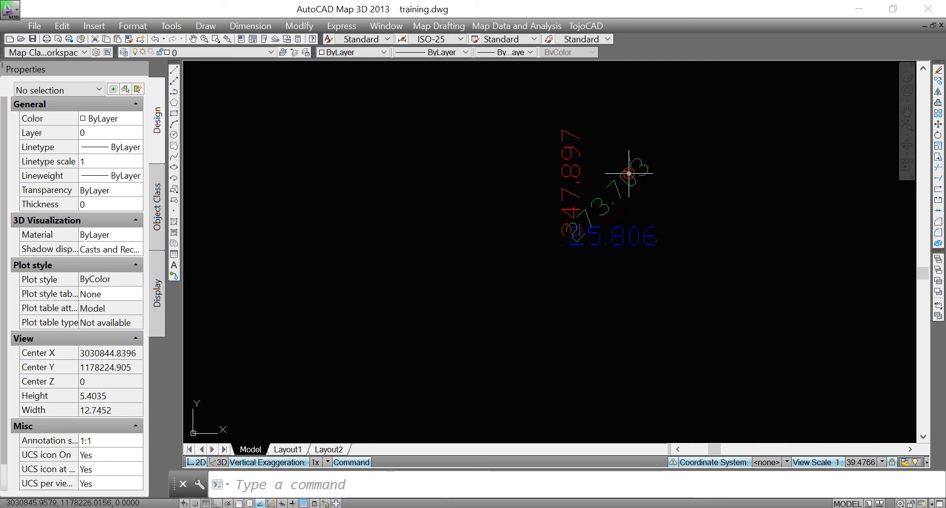
{"action": "left_click", "coordinate": [628, 174]}
{"action": "right_click", "coordinate": [628, 173]}
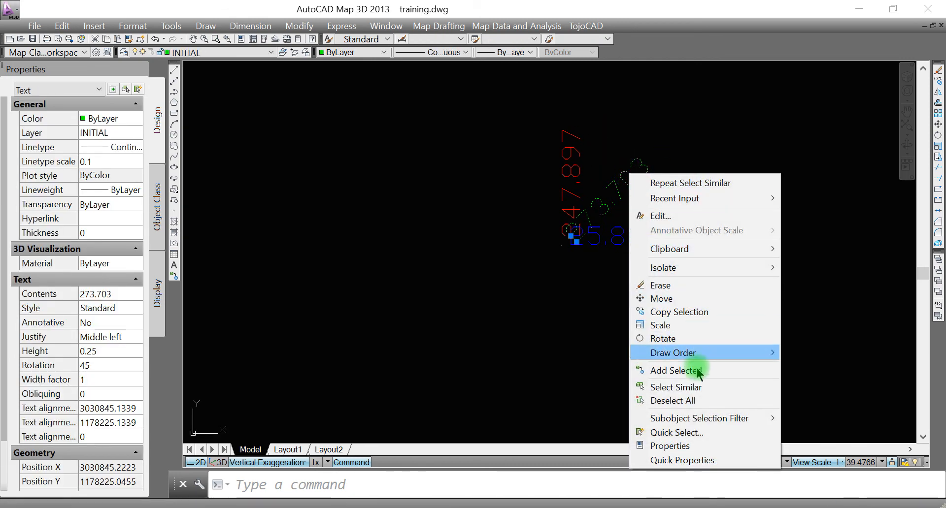
{"action": "left_click", "coordinate": [697, 388]}
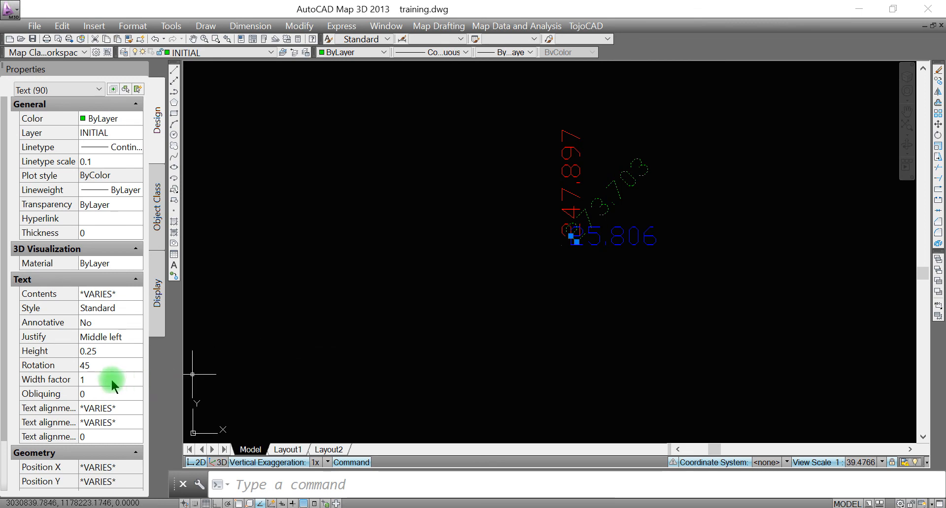
{"action": "left_click", "coordinate": [102, 367]}
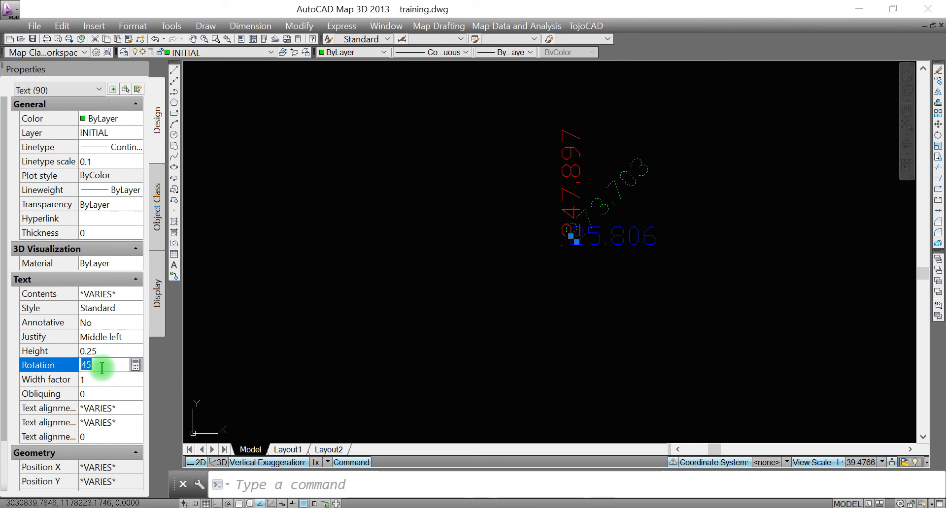
{"action": "type", "text": "2"}
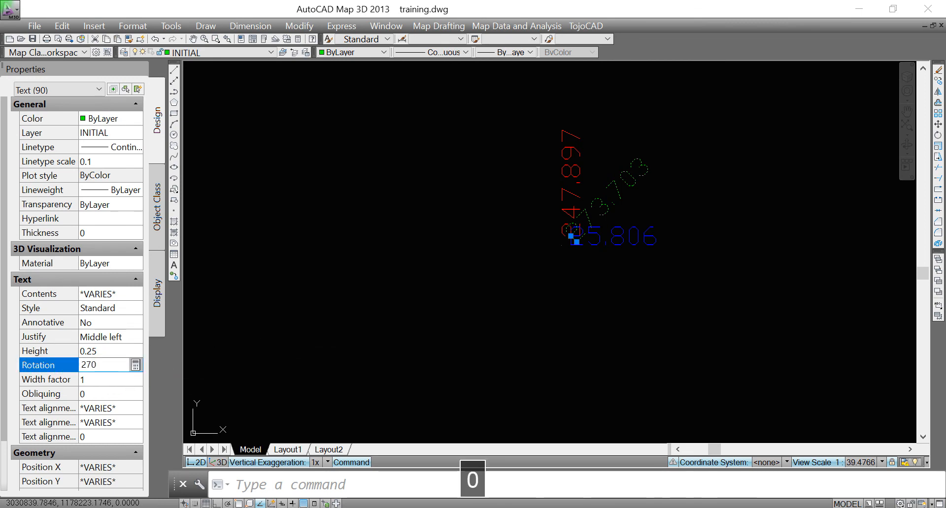
{"action": "type", "text": "70"}
{"action": "key", "text": "Return"}
{"action": "left_click", "coordinate": [131, 377]}
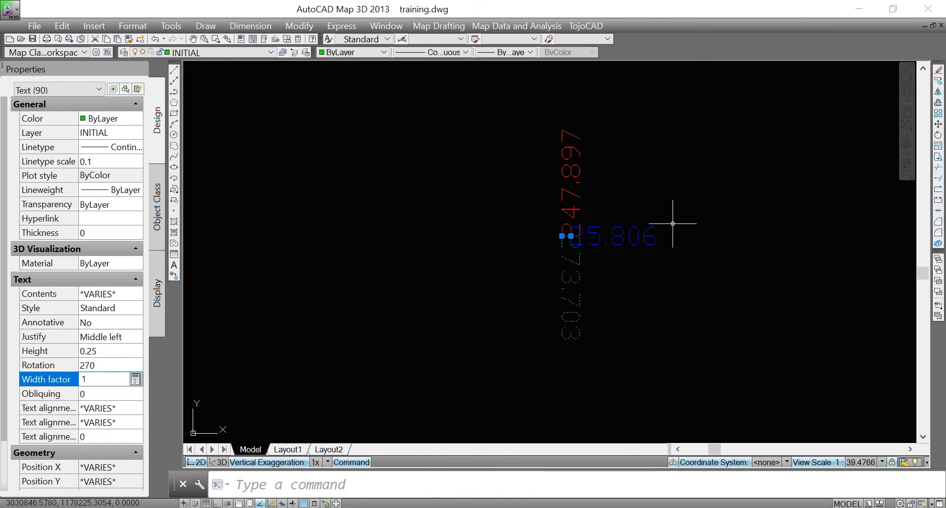
{"action": "scroll", "coordinate": [661, 207], "scroll_direction": "down", "scroll_amount": 2}
{"action": "middle_click_drag", "start_coordinate": [519, 232], "coordinate": [698, 239]}
{"action": "scroll", "coordinate": [364, 228], "scroll_direction": "up", "scroll_amount": 2}
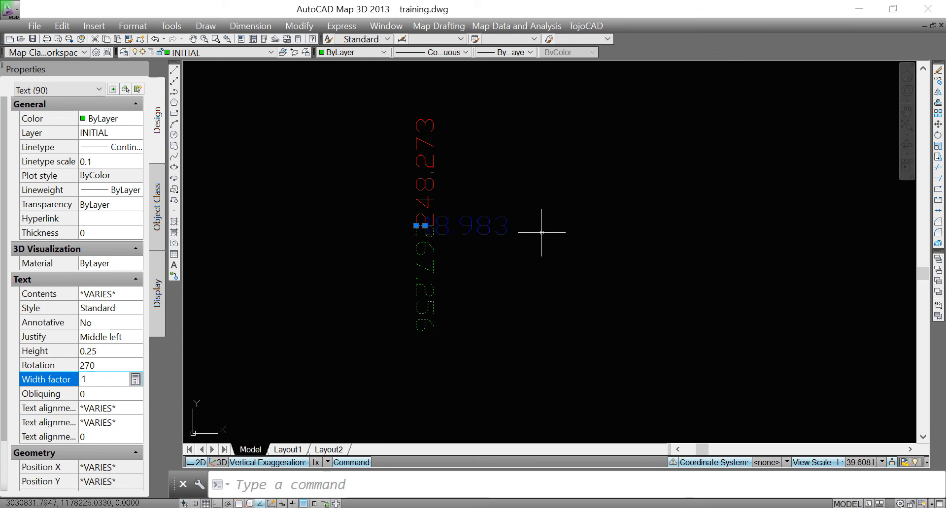
{"action": "type", "text": "m"}
{"action": "key", "text": "space"}
{"action": "left_click", "coordinate": [559, 157]}
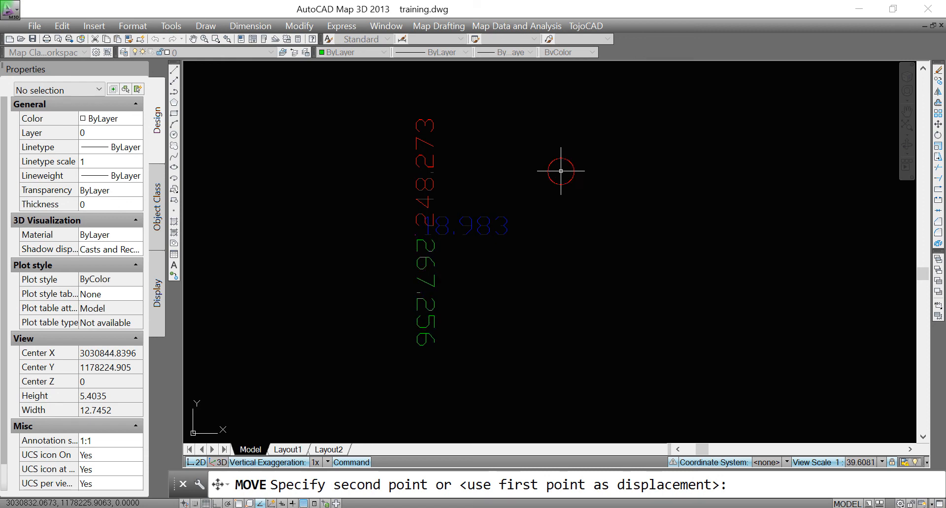
{"action": "key", "text": "Escape"}
Examine the arrangement and readability of the red FINAL, green INITIAL and blue VOLUME labels at several points across the grid
{"action": "scroll", "coordinate": [555, 165], "scroll_direction": "down", "scroll_amount": 8}
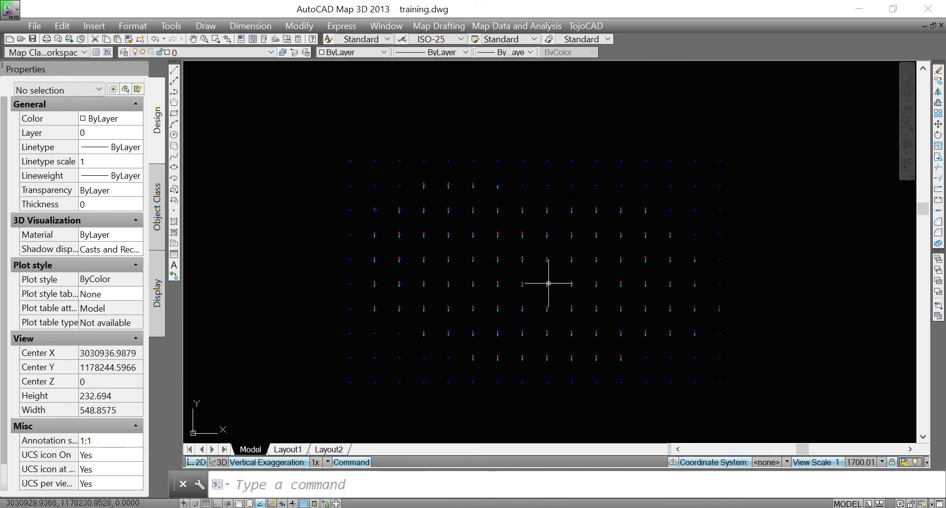
{"action": "scroll", "coordinate": [545, 207], "scroll_direction": "up", "scroll_amount": 6}
{"action": "middle_click_drag", "start_coordinate": [476, 248], "coordinate": [715, 255]}
{"action": "scroll", "coordinate": [600, 227], "scroll_direction": "up", "scroll_amount": 3}
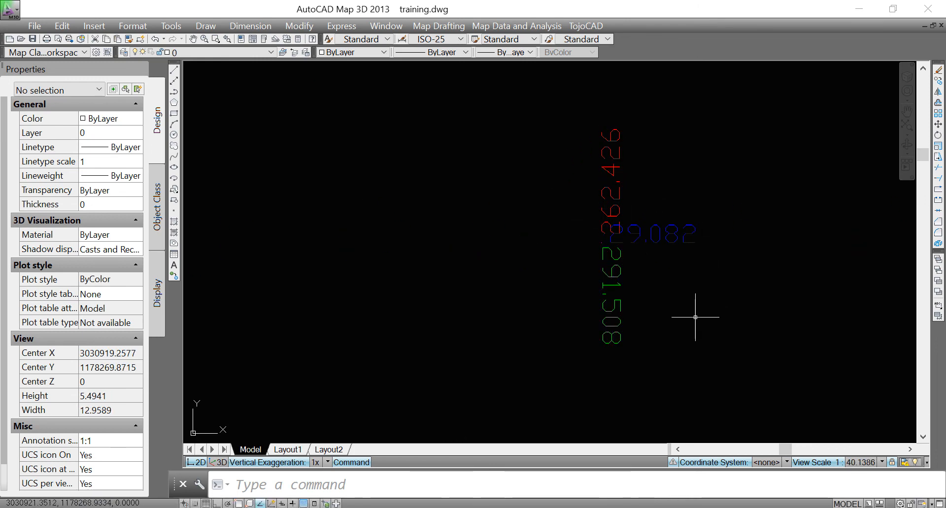
{"action": "scroll", "coordinate": [692, 211], "scroll_direction": "down", "scroll_amount": 4}
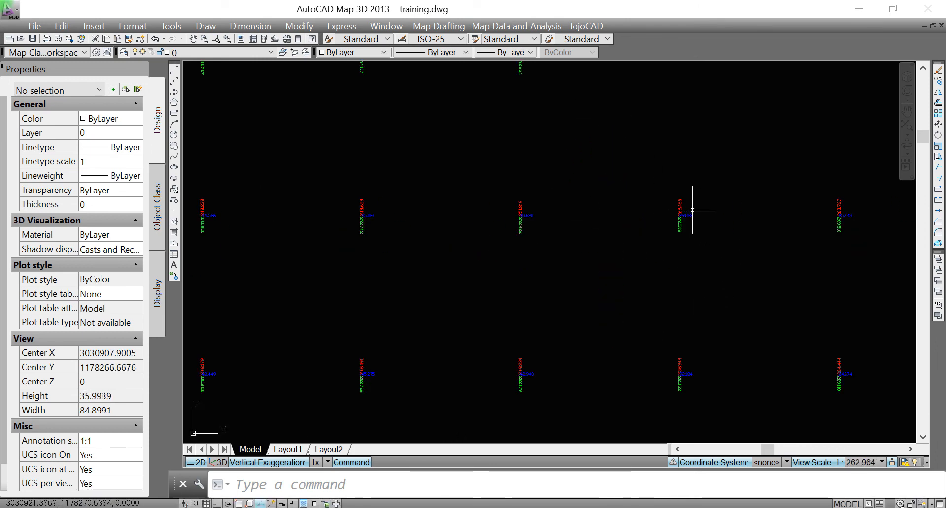
{"action": "middle_click_drag", "start_coordinate": [394, 262], "coordinate": [651, 250]}
{"action": "scroll", "coordinate": [489, 205], "scroll_direction": "down", "scroll_amount": 2}
{"action": "scroll", "coordinate": [598, 204], "scroll_direction": "up", "scroll_amount": 2}
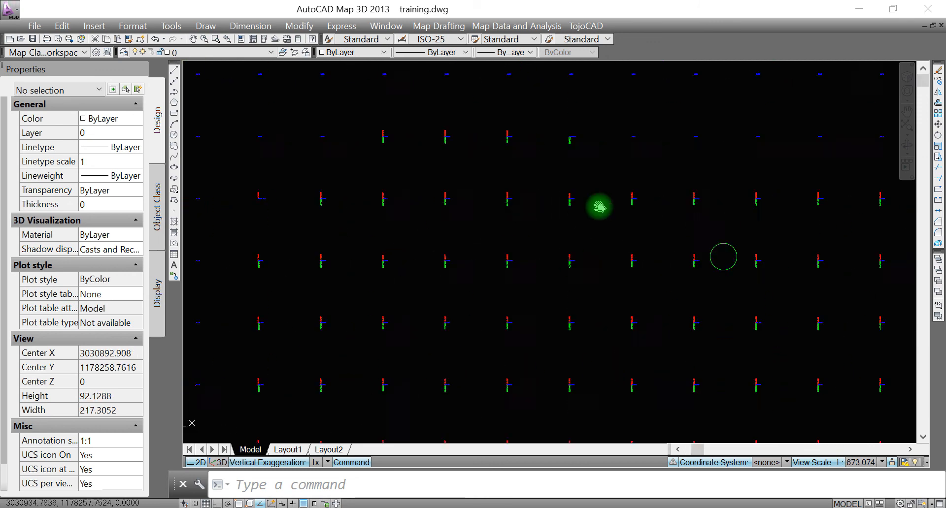
{"action": "scroll", "coordinate": [793, 268], "scroll_direction": "up", "scroll_amount": 2}
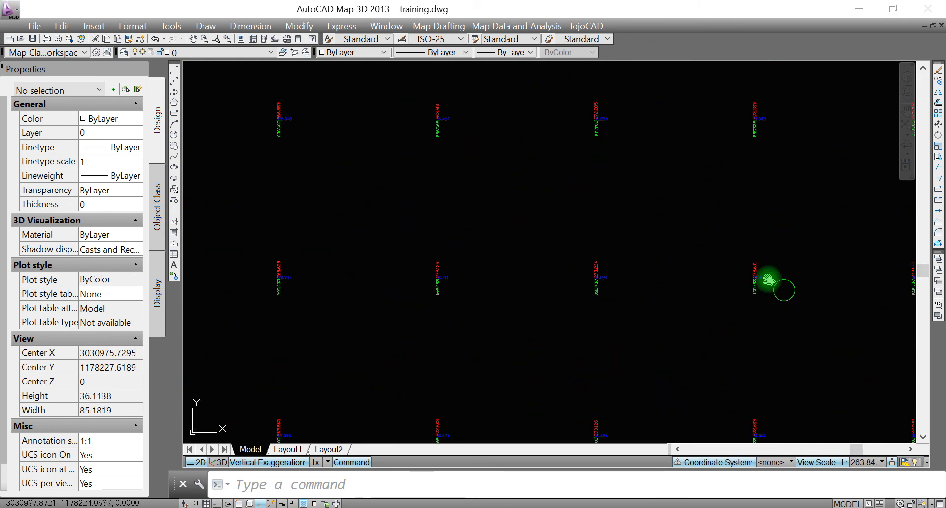
{"action": "middle_click_drag", "start_coordinate": [785, 286], "coordinate": [615, 207]}
{"action": "scroll", "coordinate": [614, 207], "scroll_direction": "up", "scroll_amount": 8}
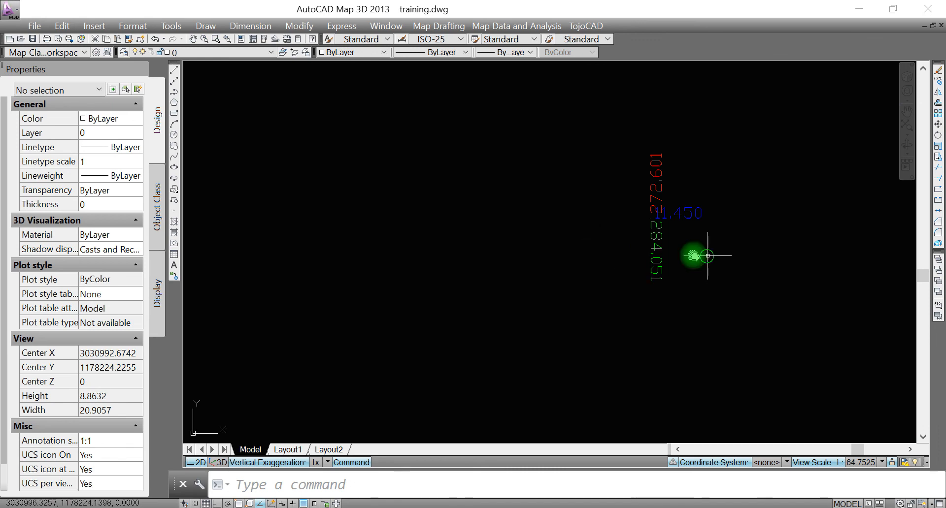
{"action": "middle_click_drag", "start_coordinate": [708, 257], "coordinate": [573, 251]}
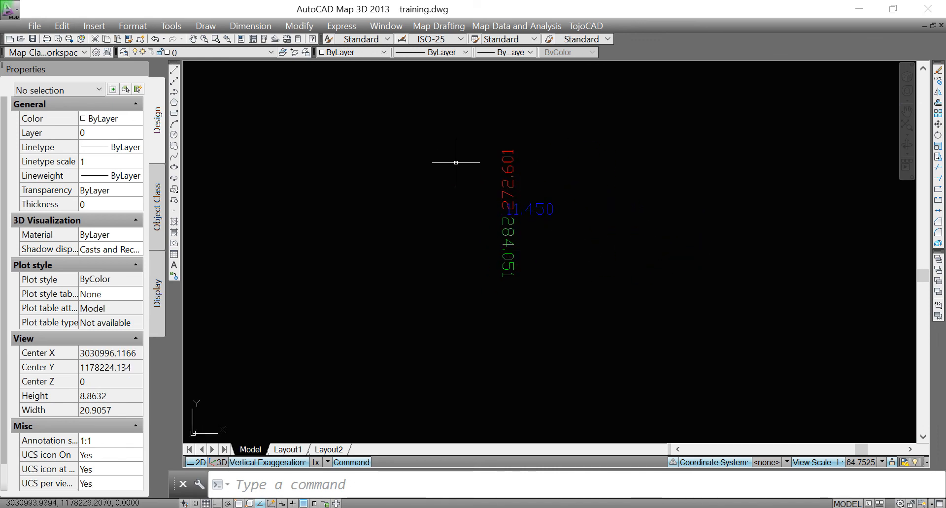
{"action": "middle_click_drag", "start_coordinate": [437, 215], "coordinate": [715, 215]}
{"action": "scroll", "coordinate": [786, 207], "scroll_direction": "down", "scroll_amount": 4}
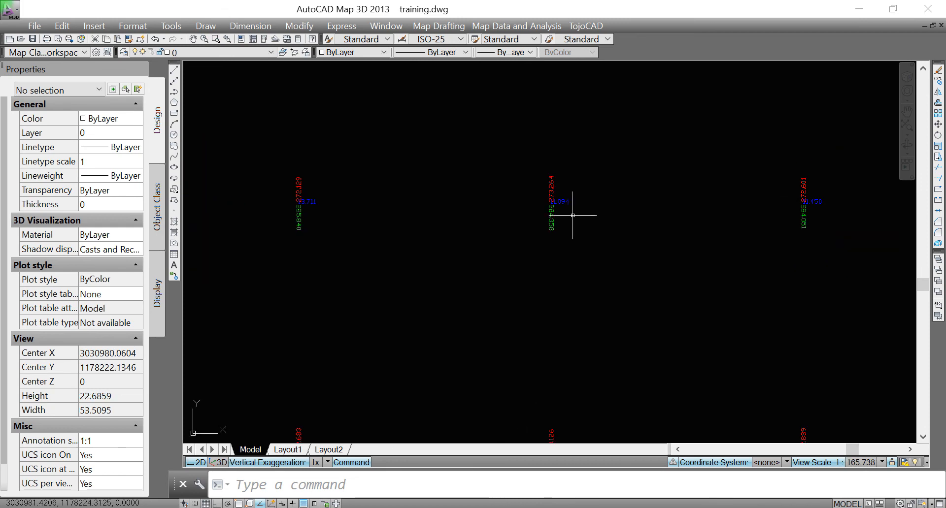
{"action": "scroll", "coordinate": [572, 216], "scroll_direction": "up", "scroll_amount": 4}
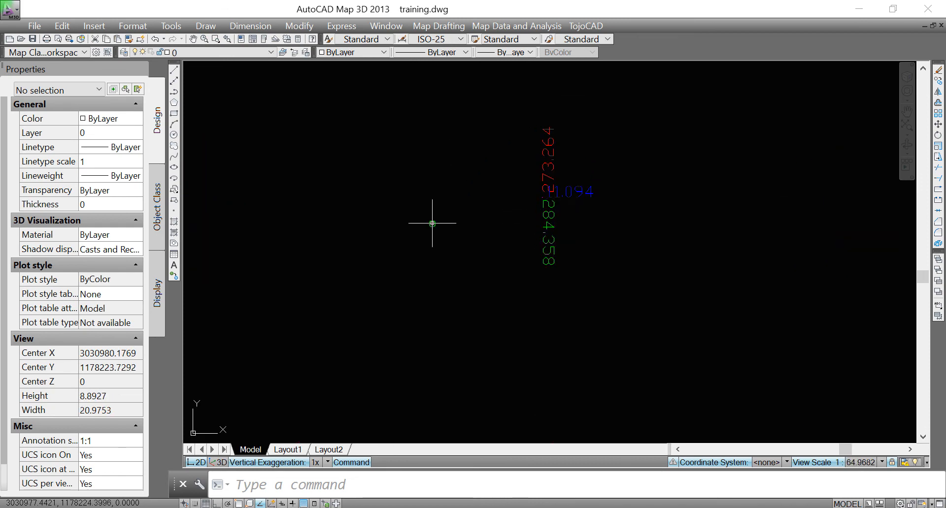
{"action": "middle_click_drag", "start_coordinate": [432, 223], "coordinate": [797, 229]}
{"action": "left_click", "coordinate": [265, 52]}
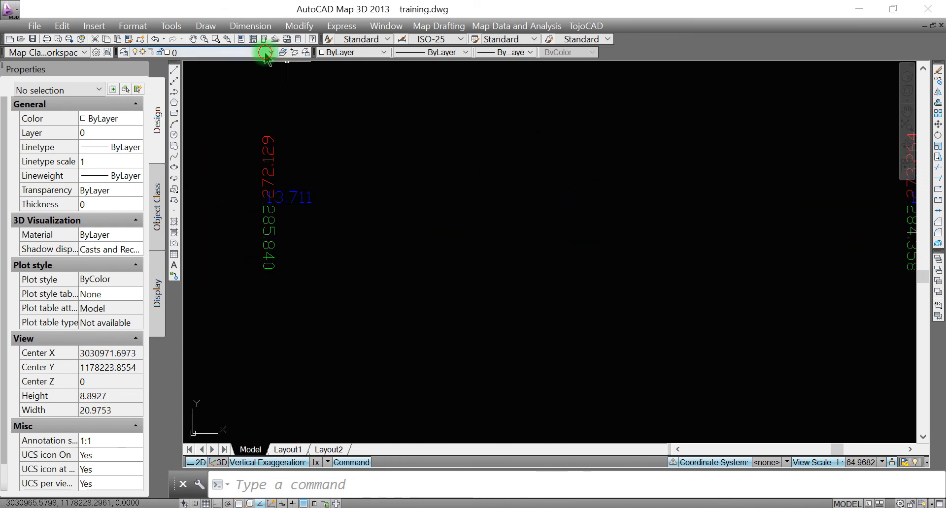
{"action": "left_click", "coordinate": [400, 193]}
{"action": "scroll", "coordinate": [570, 236], "scroll_direction": "down", "scroll_amount": 4}
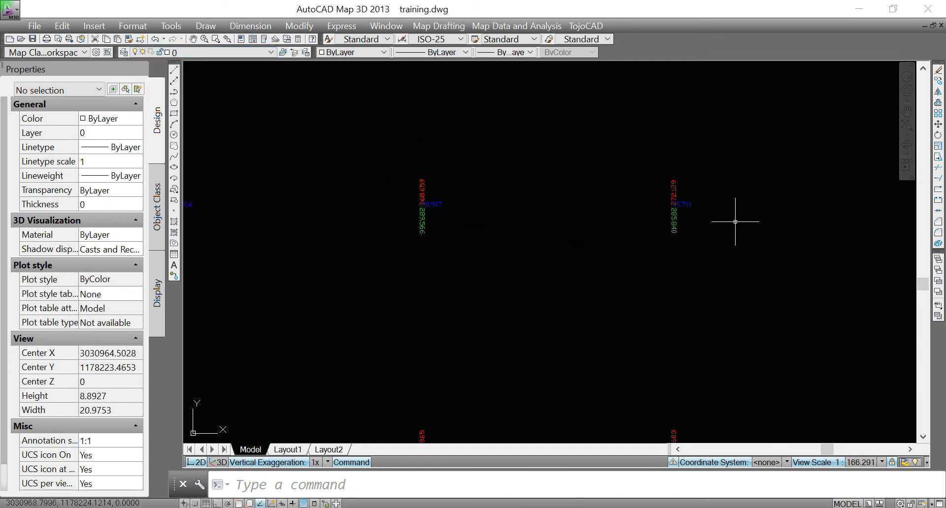
{"action": "middle_click_drag", "start_coordinate": [465, 258], "coordinate": [675, 227]}
Close the Properties palette to enlarge the drawing area
{"action": "left_click", "coordinate": [151, 91]}
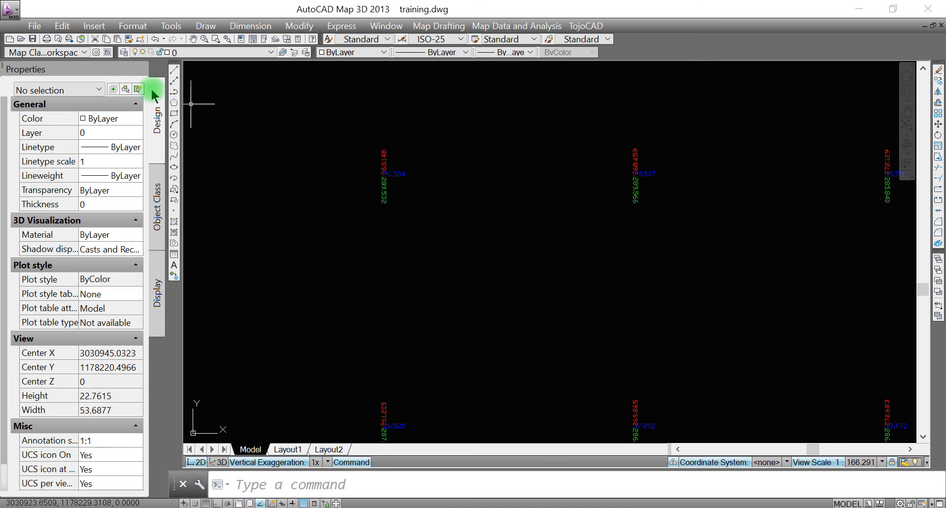
{"action": "left_click", "coordinate": [138, 73]}
{"action": "left_click", "coordinate": [143, 67]}
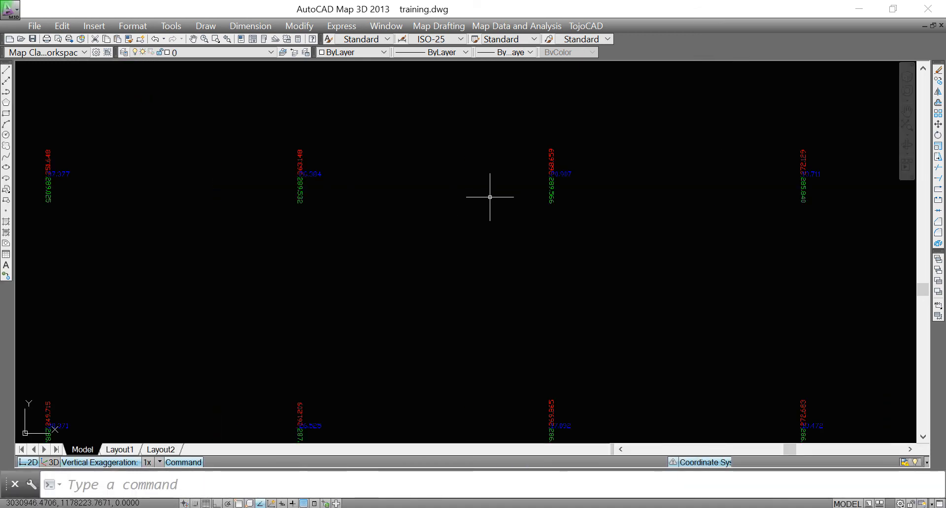
Examine the labels along the grid's lower and outer edges, including the points that carry only a VOLUME label
{"action": "scroll", "coordinate": [490, 197], "scroll_direction": "down", "scroll_amount": 4}
{"action": "scroll", "coordinate": [464, 226], "scroll_direction": "down", "scroll_amount": 2}
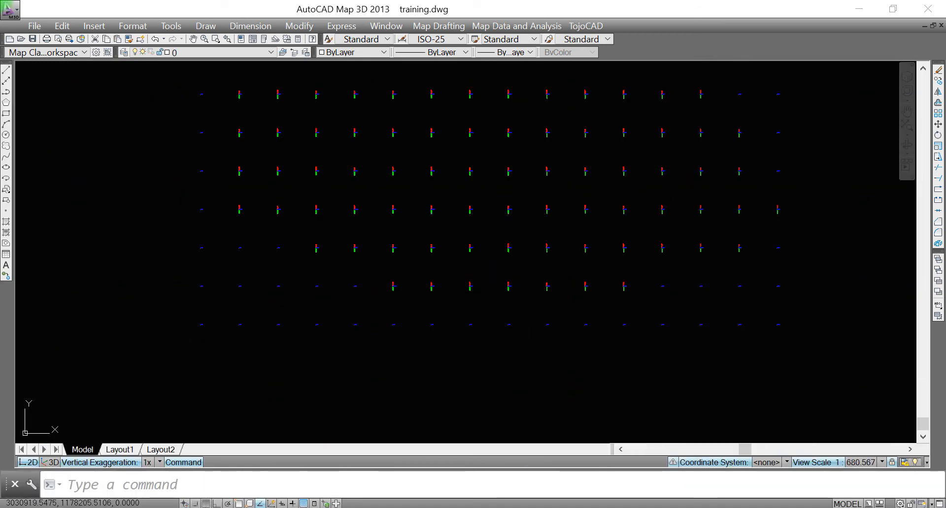
{"action": "scroll", "coordinate": [317, 325], "scroll_direction": "up", "scroll_amount": 13}
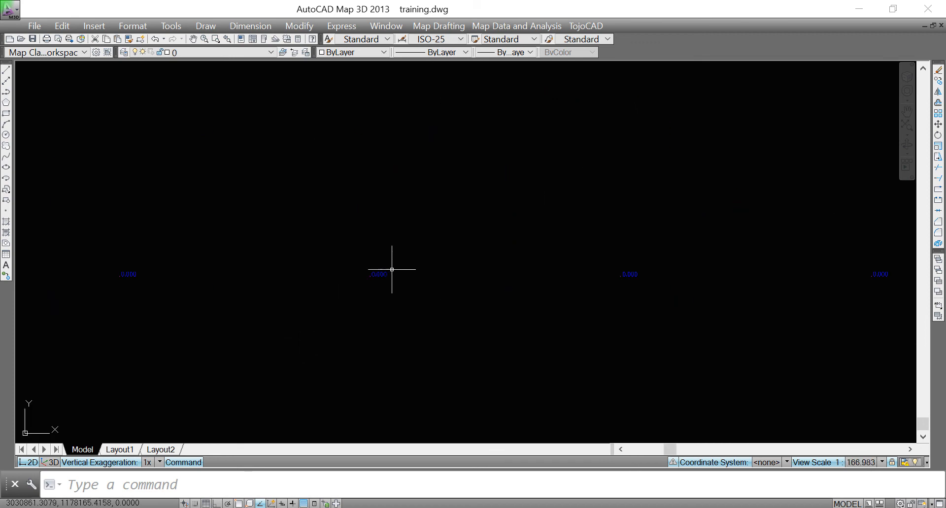
{"action": "scroll", "coordinate": [309, 289], "scroll_direction": "down", "scroll_amount": 3}
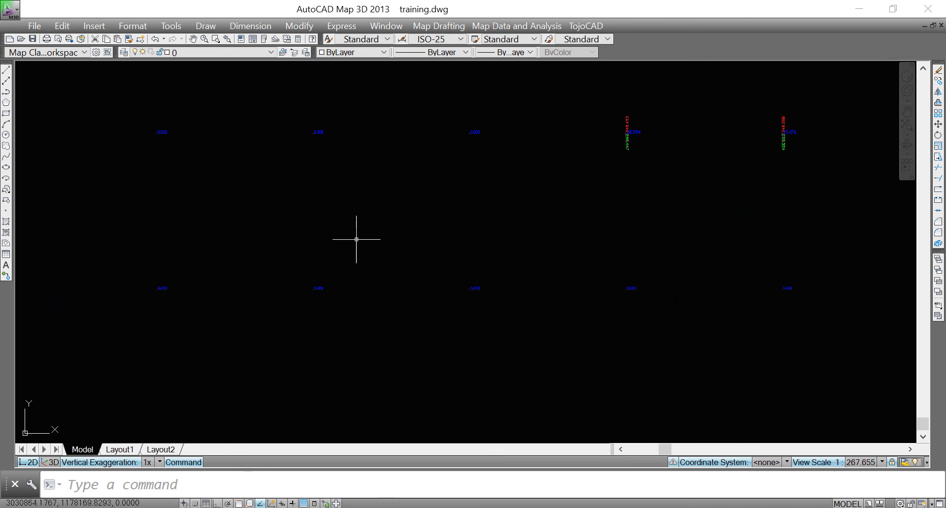
{"action": "middle_click_drag", "start_coordinate": [332, 225], "coordinate": [686, 278]}
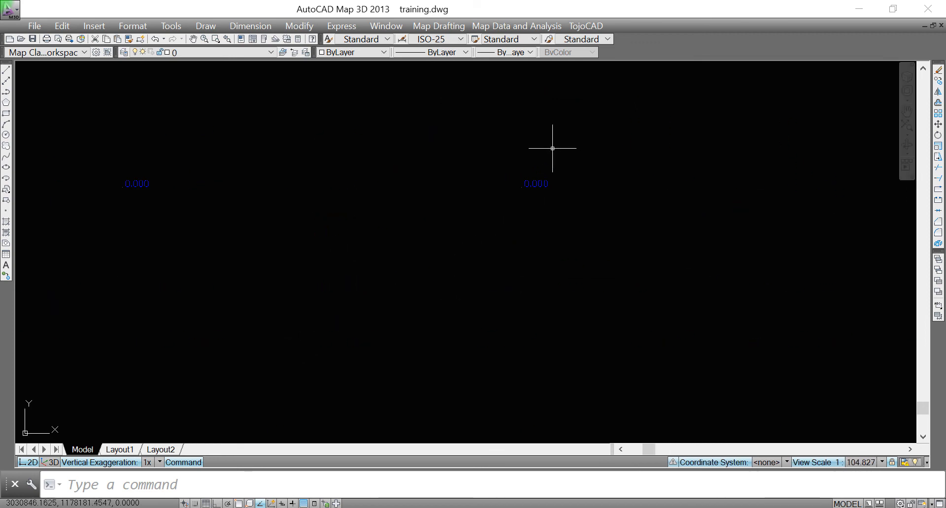
{"action": "middle_click_drag", "start_coordinate": [429, 205], "coordinate": [321, 224]}
{"action": "scroll", "coordinate": [321, 223], "scroll_direction": "down", "scroll_amount": 2}
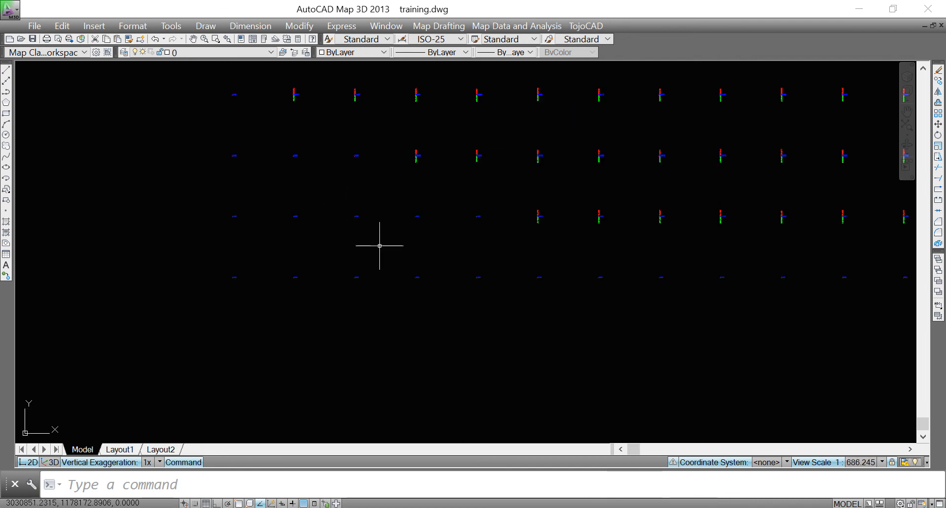
{"action": "middle_click_drag", "start_coordinate": [657, 248], "coordinate": [182, 240]}
{"action": "scroll", "coordinate": [588, 181], "scroll_direction": "up", "scroll_amount": 2}
{"action": "middle_click_drag", "start_coordinate": [595, 177], "coordinate": [587, 265]}
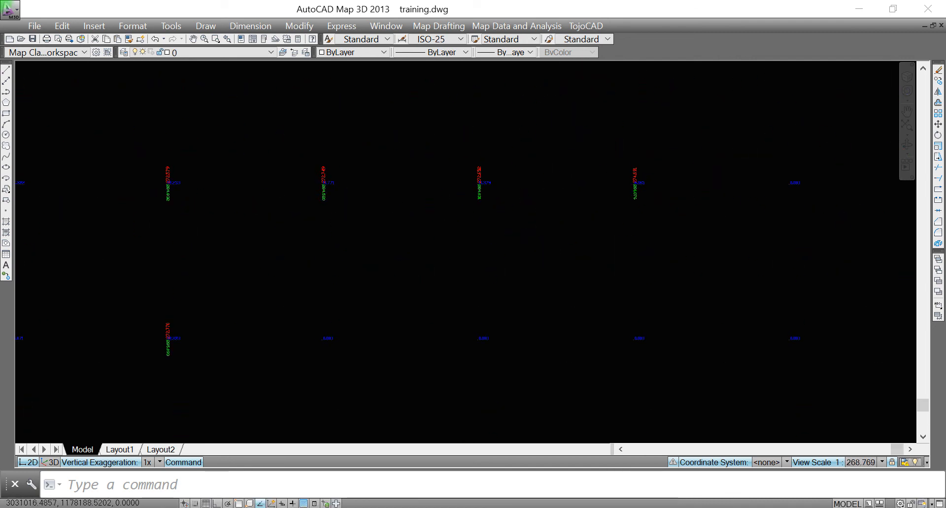
{"action": "scroll", "coordinate": [806, 184], "scroll_direction": "up", "scroll_amount": 3}
{"action": "middle_click_drag", "start_coordinate": [787, 188], "coordinate": [733, 220]}
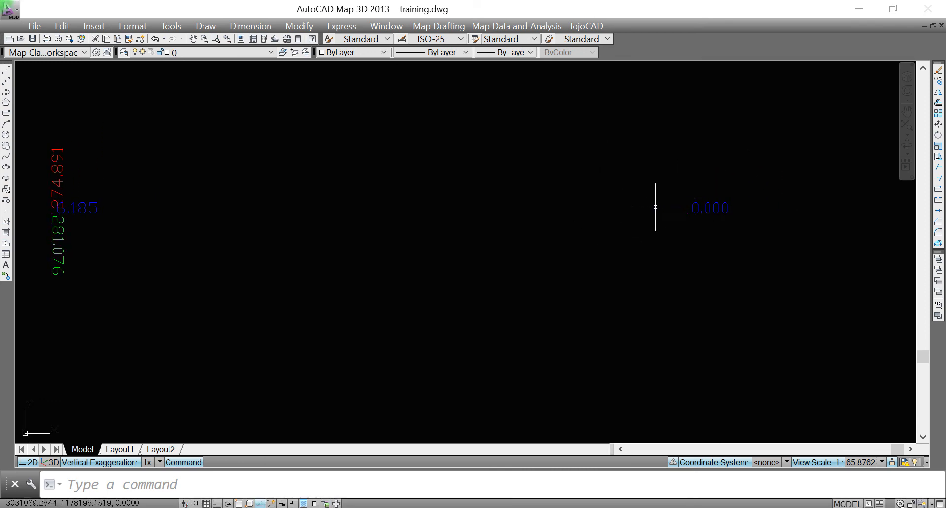
Set the drawing's point style to the plain X marker
{"action": "left_click", "coordinate": [131, 31]}
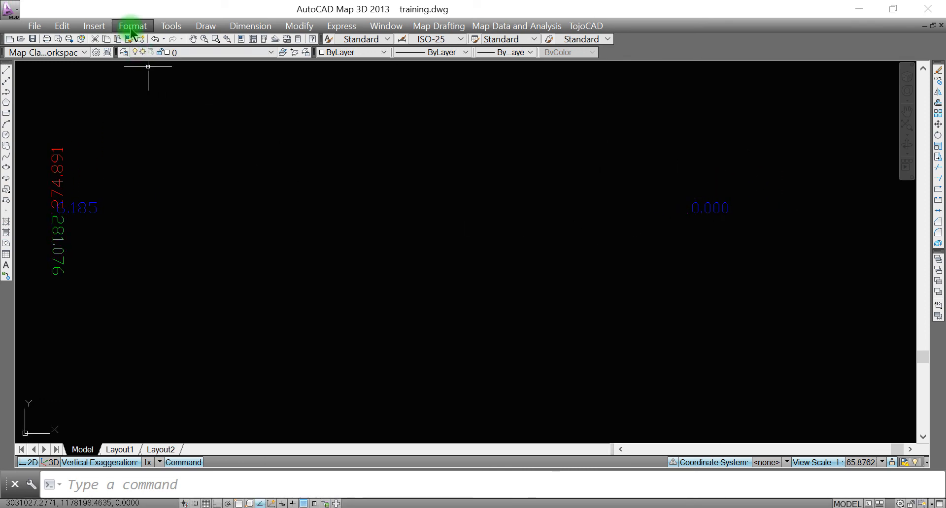
{"action": "left_click", "coordinate": [185, 221]}
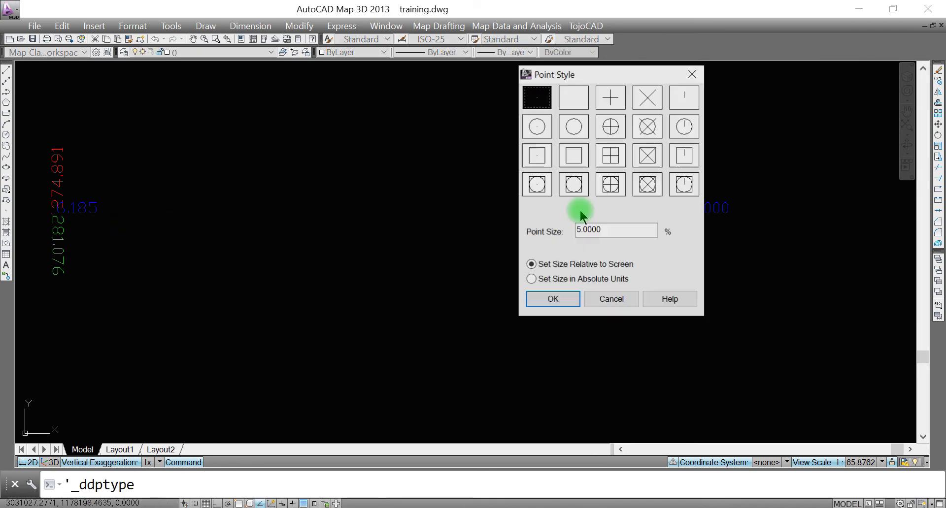
{"action": "left_click", "coordinate": [647, 97]}
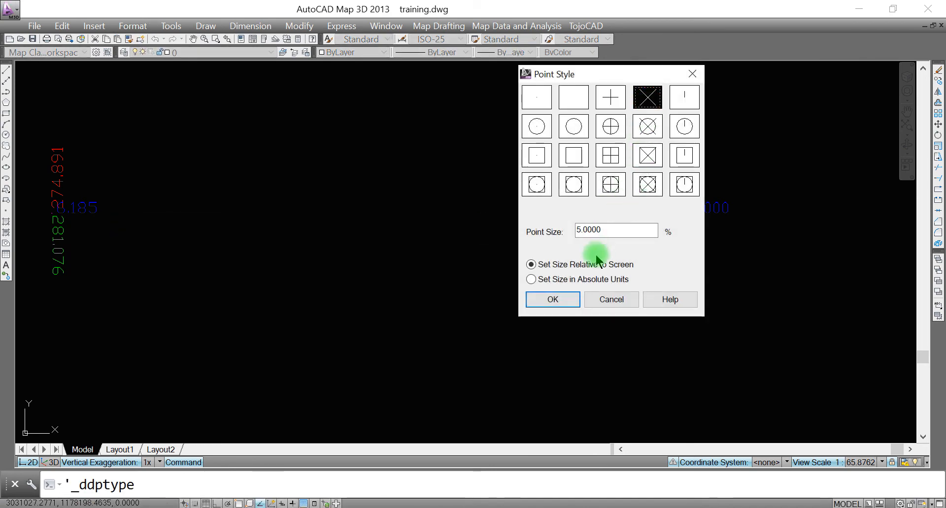
{"action": "left_click", "coordinate": [547, 299]}
Check the point markers against their labels up close and across the entire grid
{"action": "scroll", "coordinate": [722, 213], "scroll_direction": "down", "scroll_amount": 4}
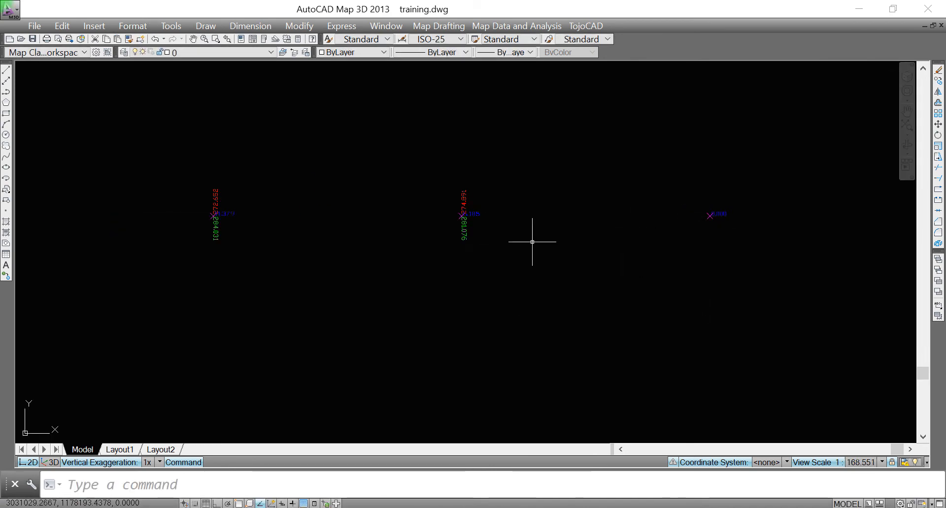
{"action": "middle_click_drag", "start_coordinate": [214, 220], "coordinate": [550, 197]}
{"action": "scroll", "coordinate": [550, 198], "scroll_direction": "up", "scroll_amount": 4}
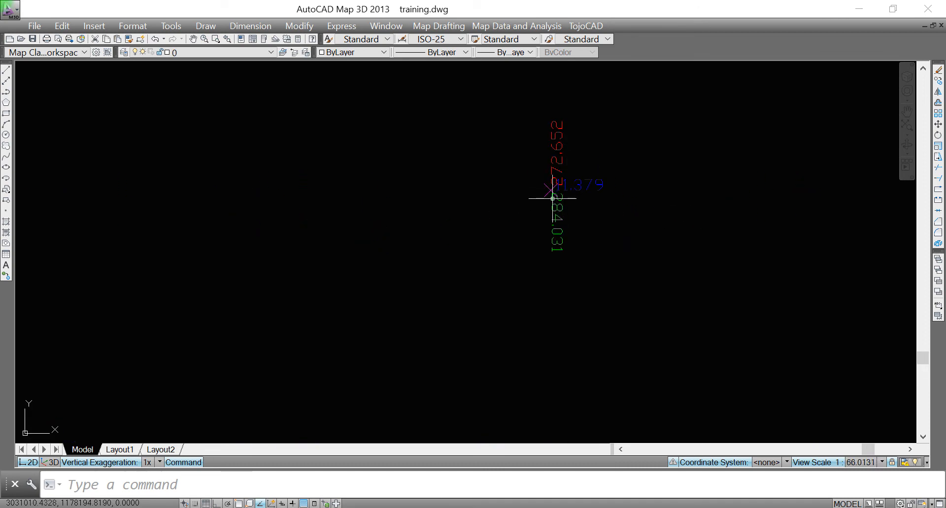
{"action": "scroll", "coordinate": [646, 192], "scroll_direction": "down", "scroll_amount": 8}
{"action": "middle_click_drag", "start_coordinate": [465, 282], "coordinate": [699, 225]}
{"action": "middle_click_drag", "start_coordinate": [221, 278], "coordinate": [658, 413]}
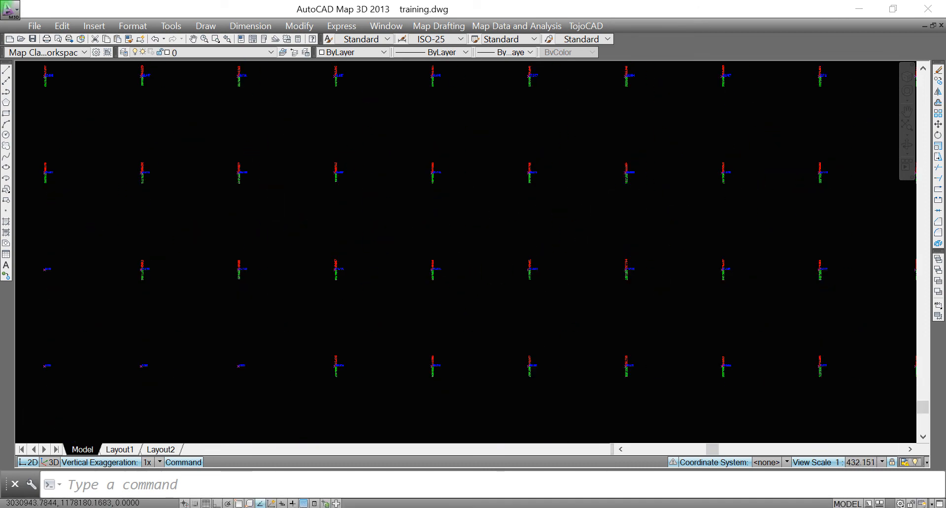
{"action": "scroll", "coordinate": [496, 245], "scroll_direction": "down", "scroll_amount": 6}
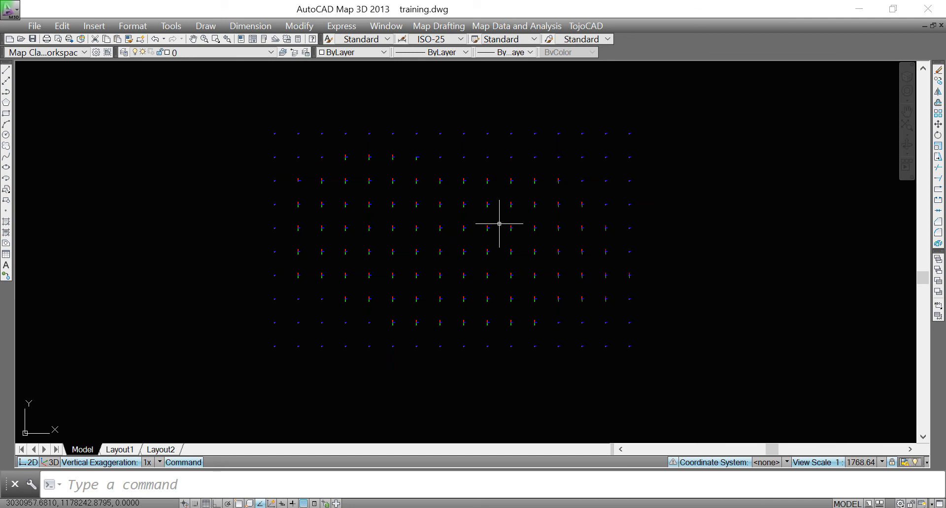